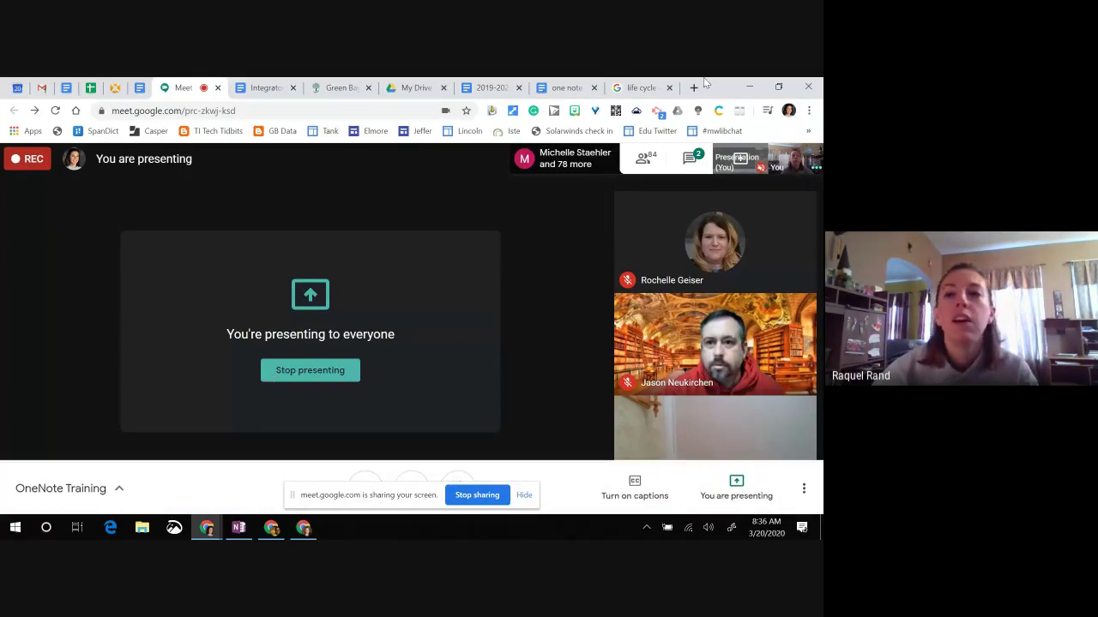
Step: Minimize the Meet and OneNote windows and hide the screen-sharing notice to show the desktop
{"action": "left_click", "coordinate": [745, 87]}
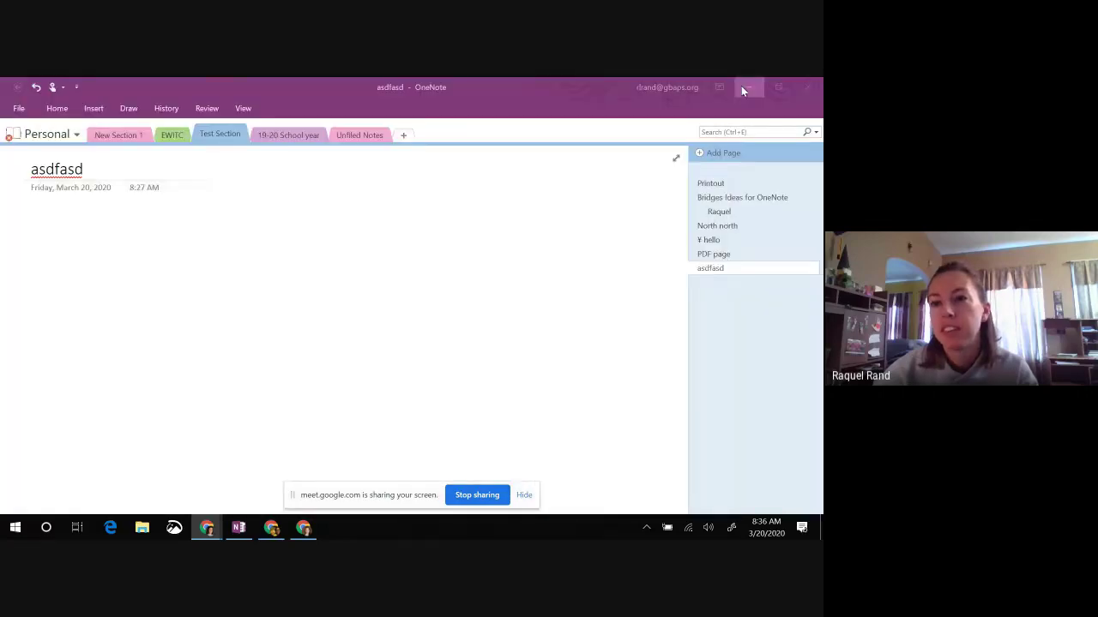
{"action": "left_click", "coordinate": [745, 88]}
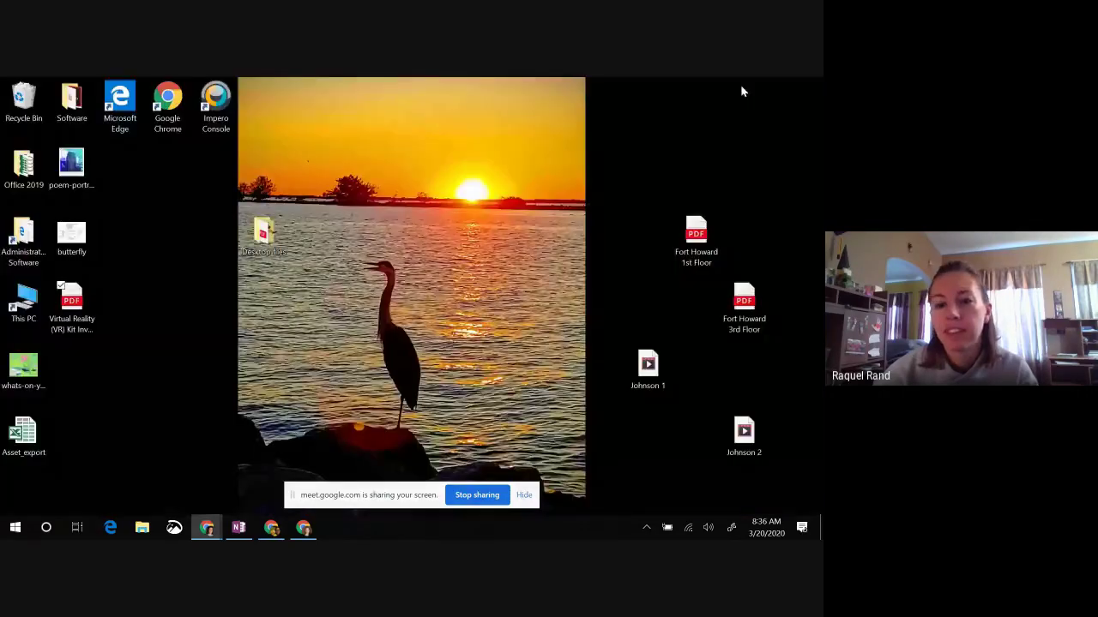
{"action": "left_click", "coordinate": [523, 495]}
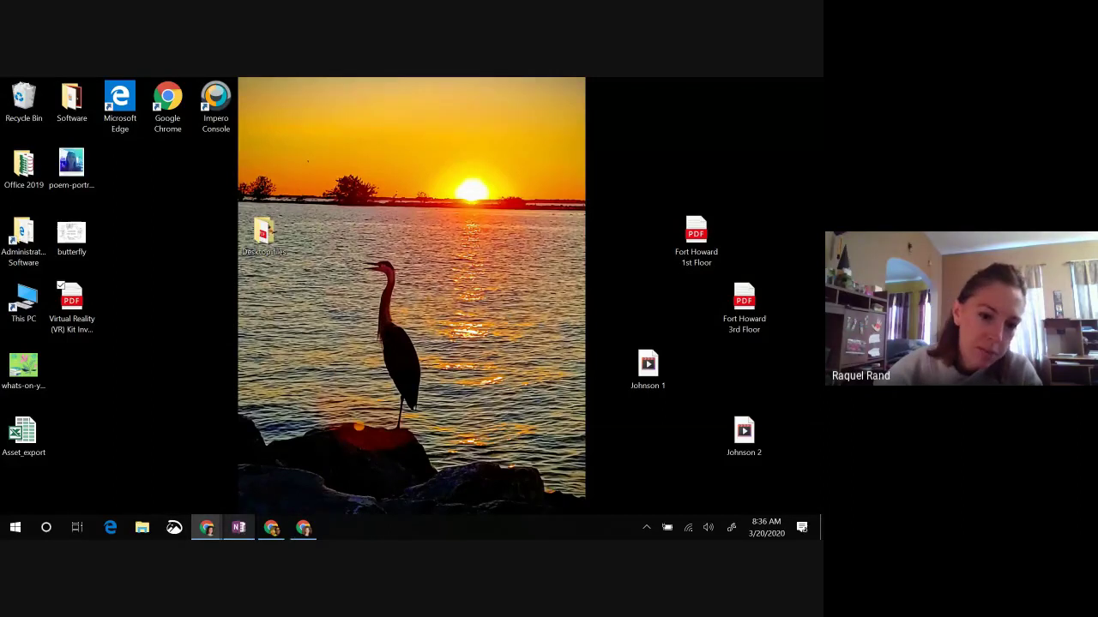
{"action": "mouse_move", "coordinate": [238, 534]}
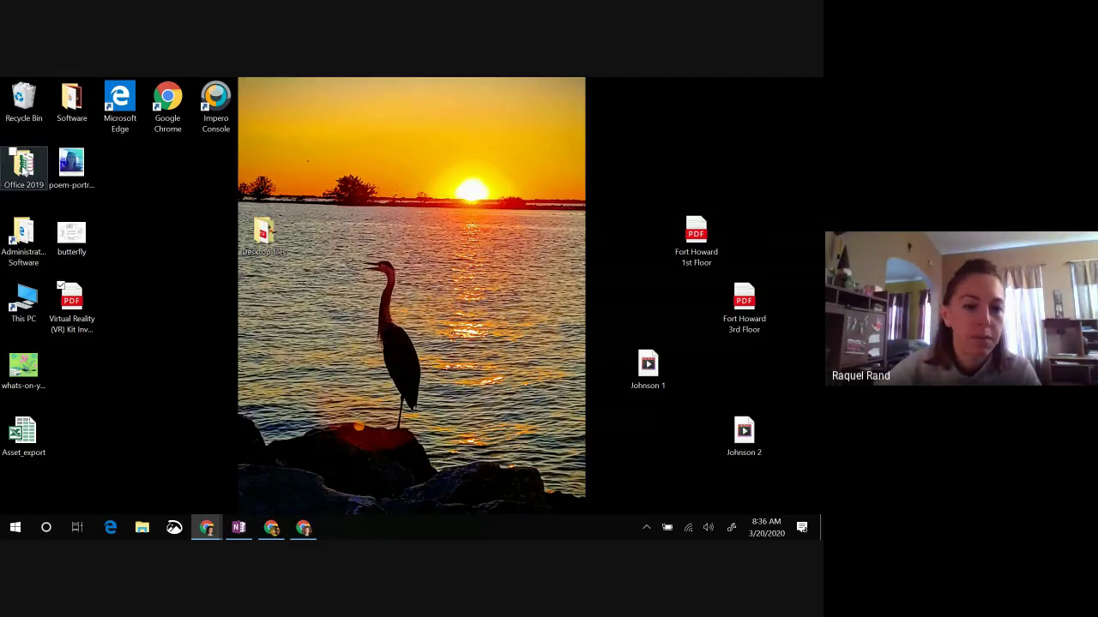
{"action": "left_click", "coordinate": [24, 170]}
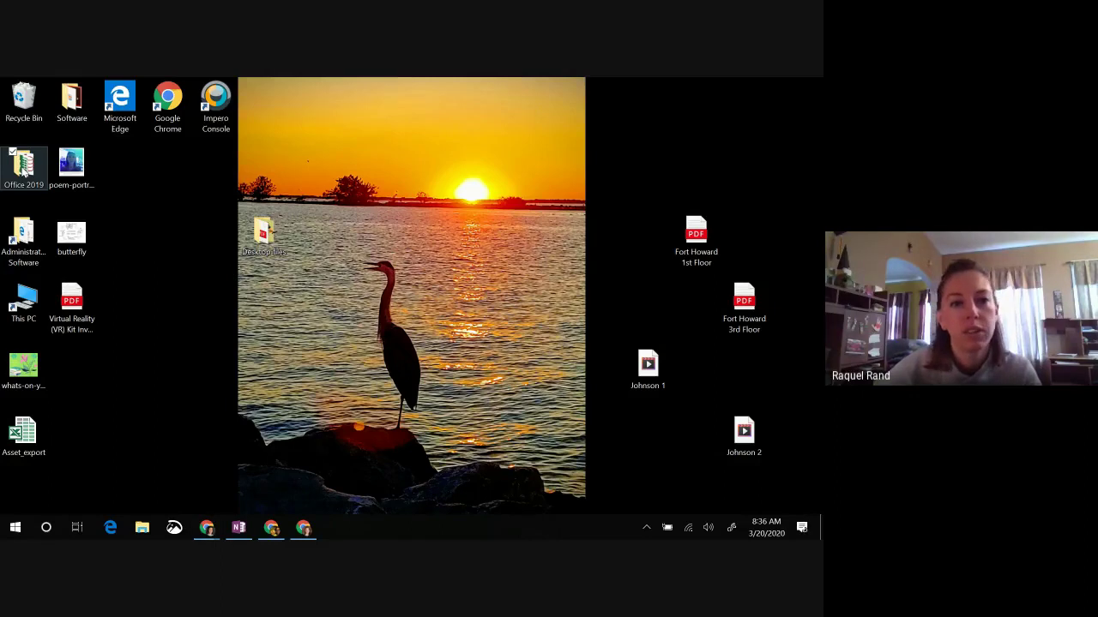
{"action": "double_click", "coordinate": [24, 169]}
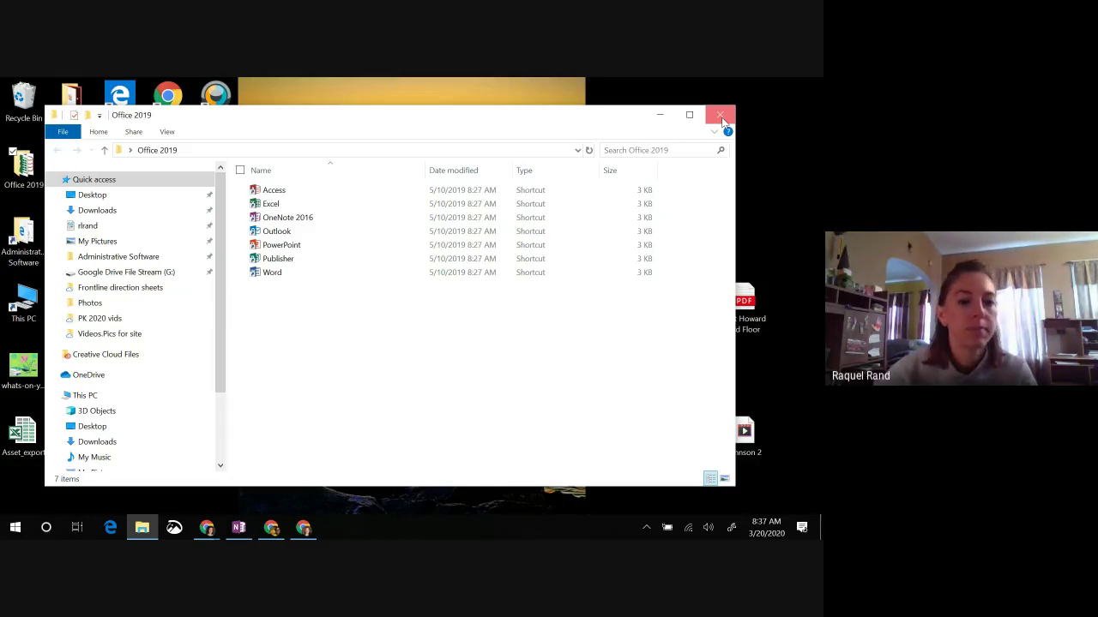
{"action": "left_click", "coordinate": [721, 118]}
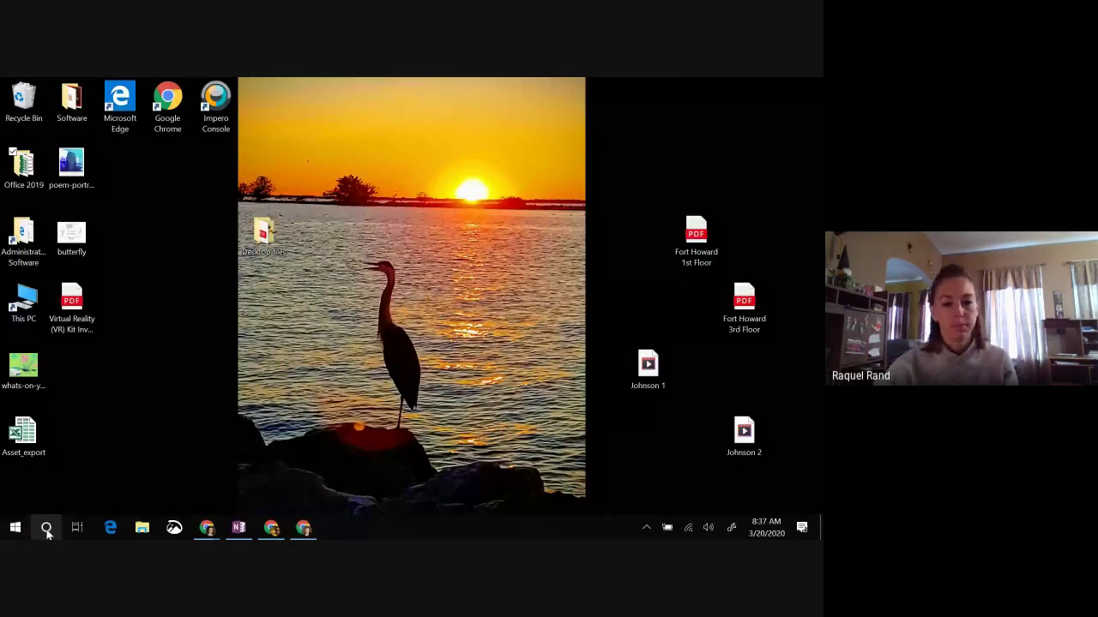
Step: Search Windows for 'one' and launch the OneNote app instead of OneNote 2016
{"action": "left_click", "coordinate": [47, 529]}
{"action": "type", "text": "on"}
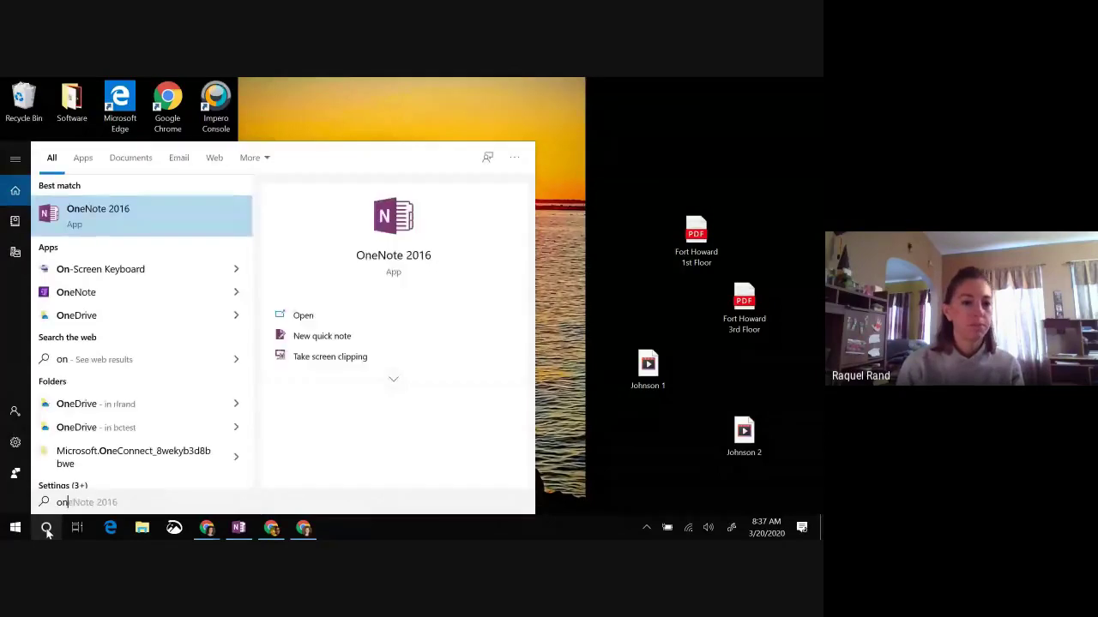
{"action": "type", "text": "e"}
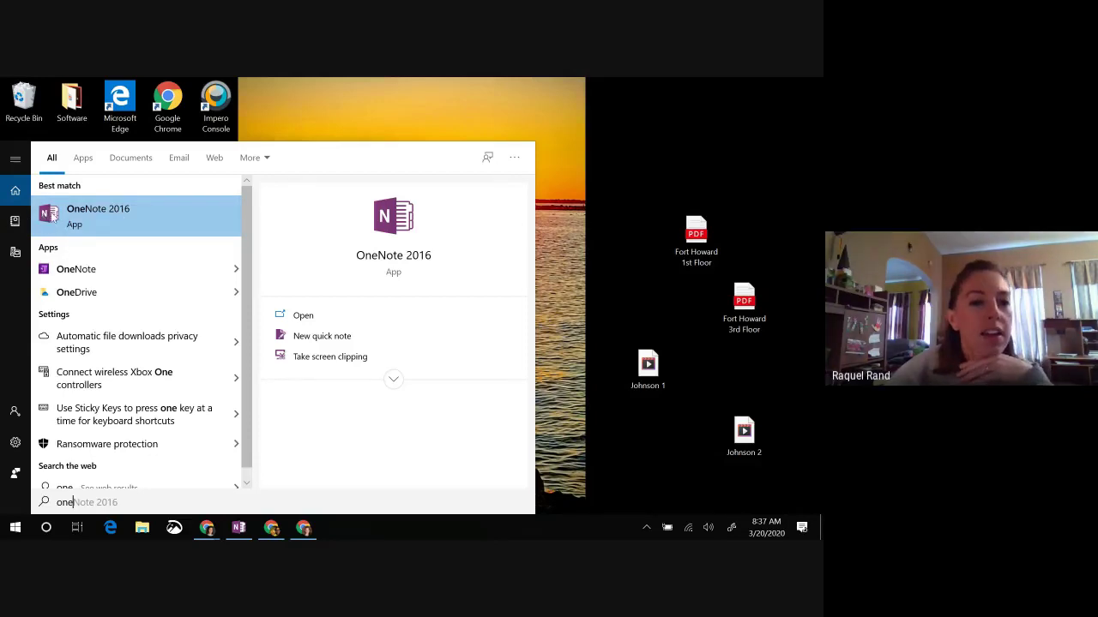
{"action": "left_click", "coordinate": [91, 275]}
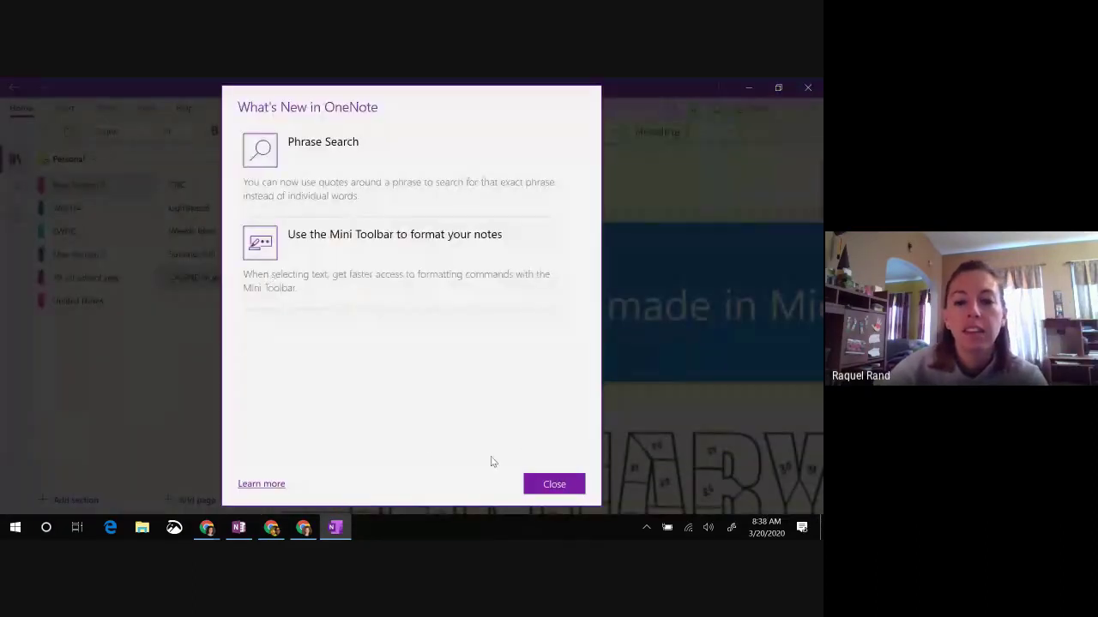
Step: Dismiss the What's New in OneNote notes and close the OneNote app
{"action": "left_click", "coordinate": [554, 486]}
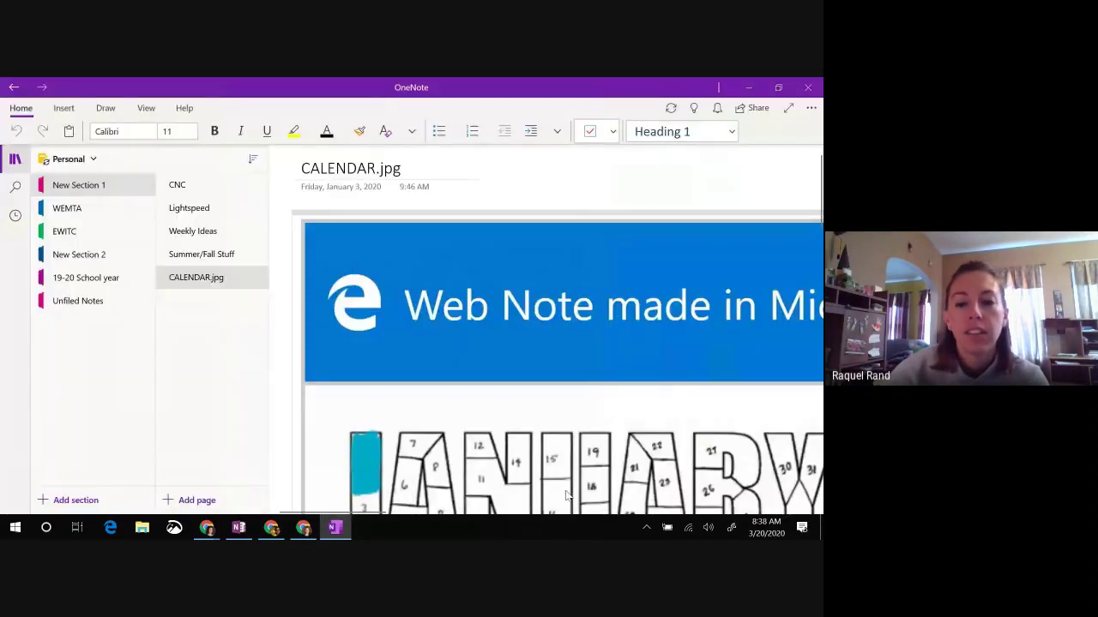
{"action": "mouse_move", "coordinate": [240, 524]}
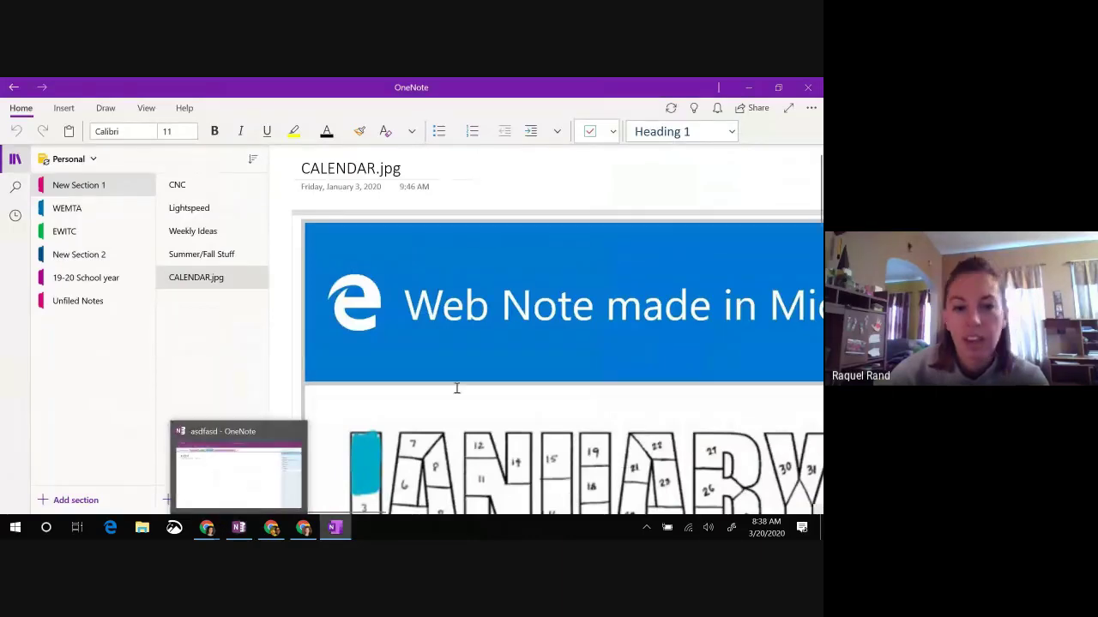
{"action": "left_click", "coordinate": [807, 87]}
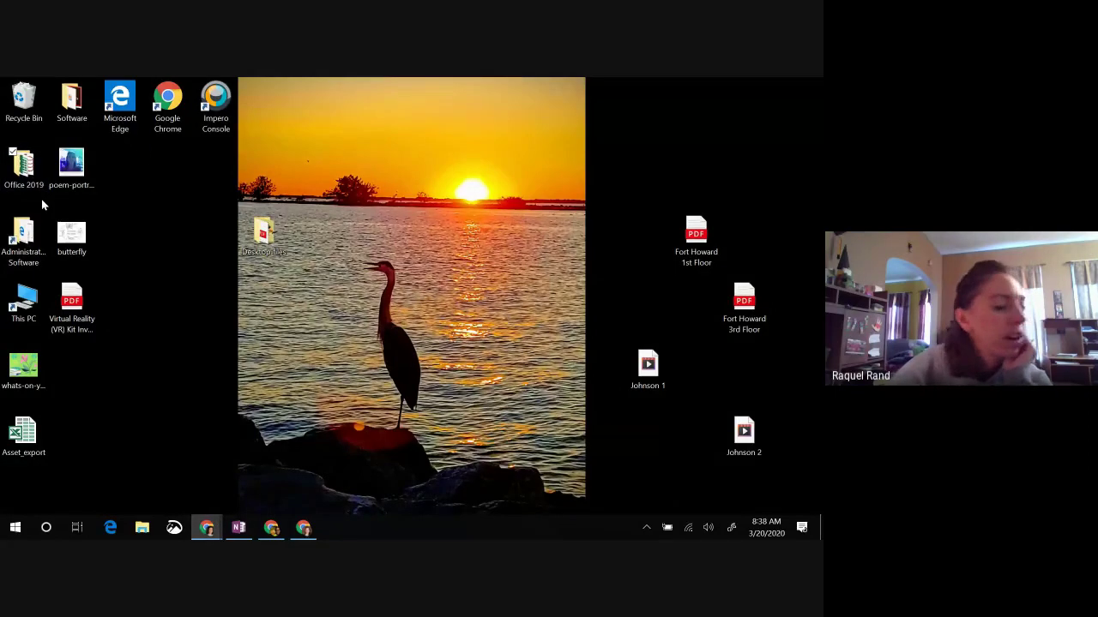
Step: Restore OneNote 2016 on the asdfasd page, then bring up Chrome's open-window thumbnails
{"action": "mouse_move", "coordinate": [241, 535]}
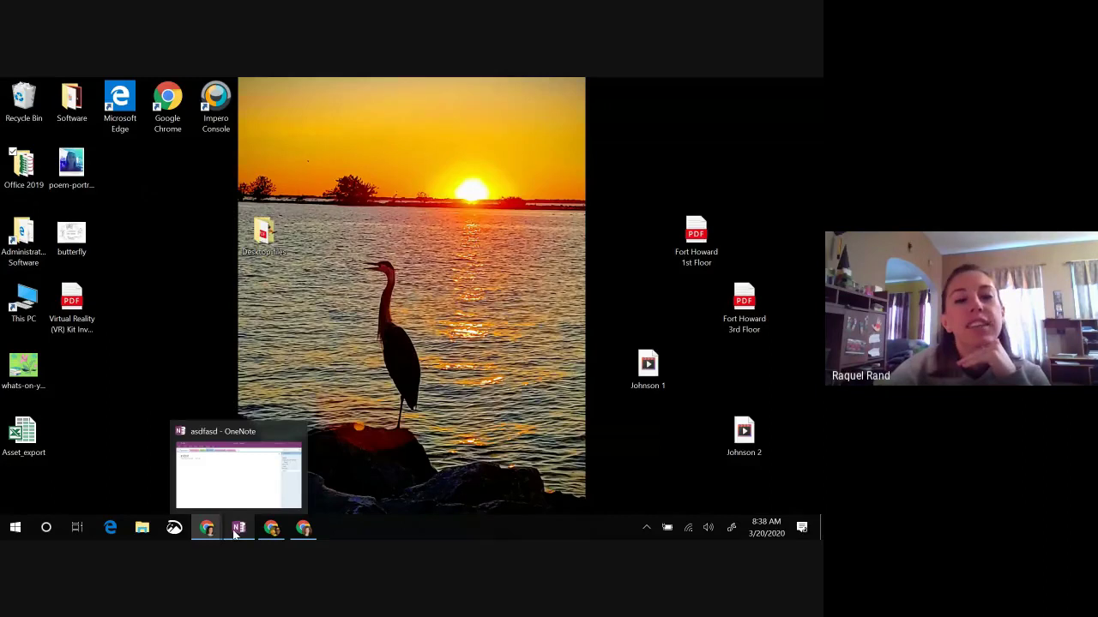
{"action": "left_click", "coordinate": [239, 529]}
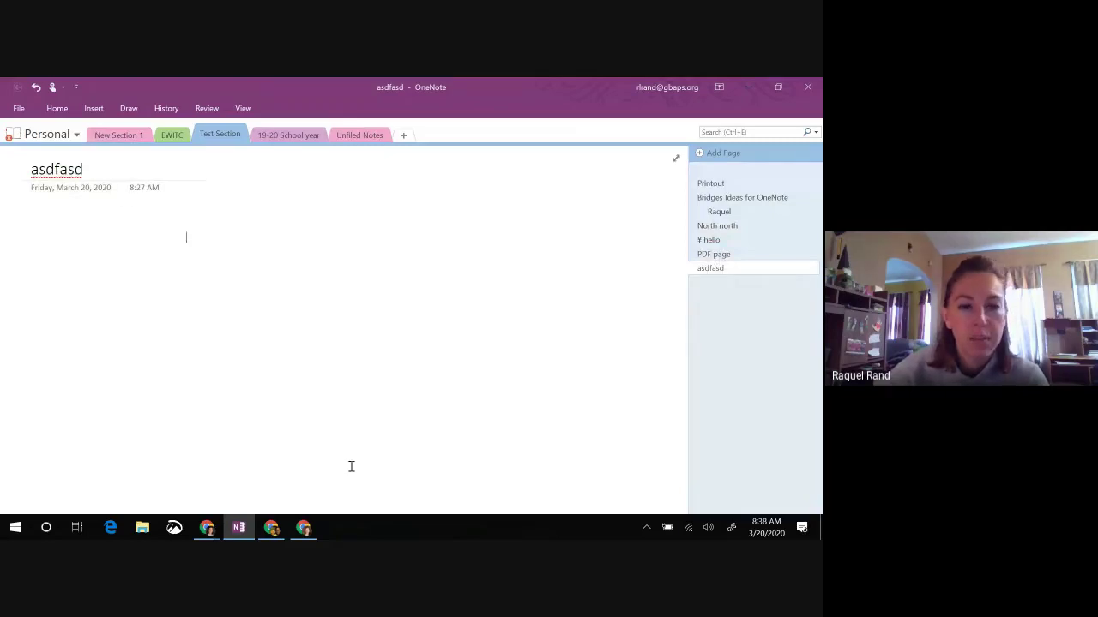
{"action": "mouse_move", "coordinate": [292, 536]}
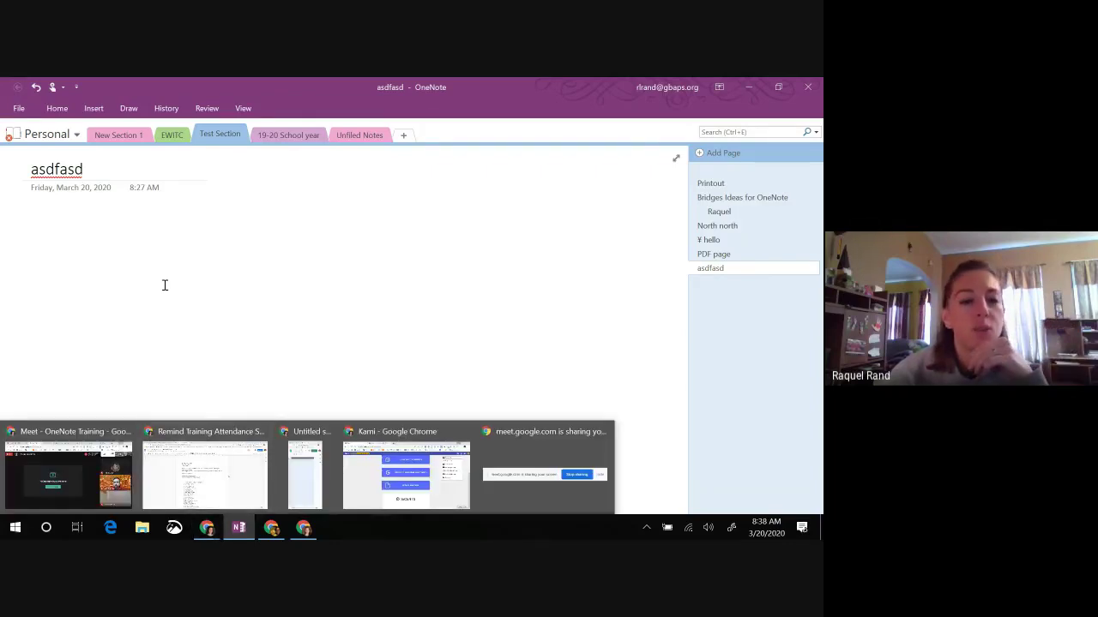
{"action": "left_click", "coordinate": [207, 528]}
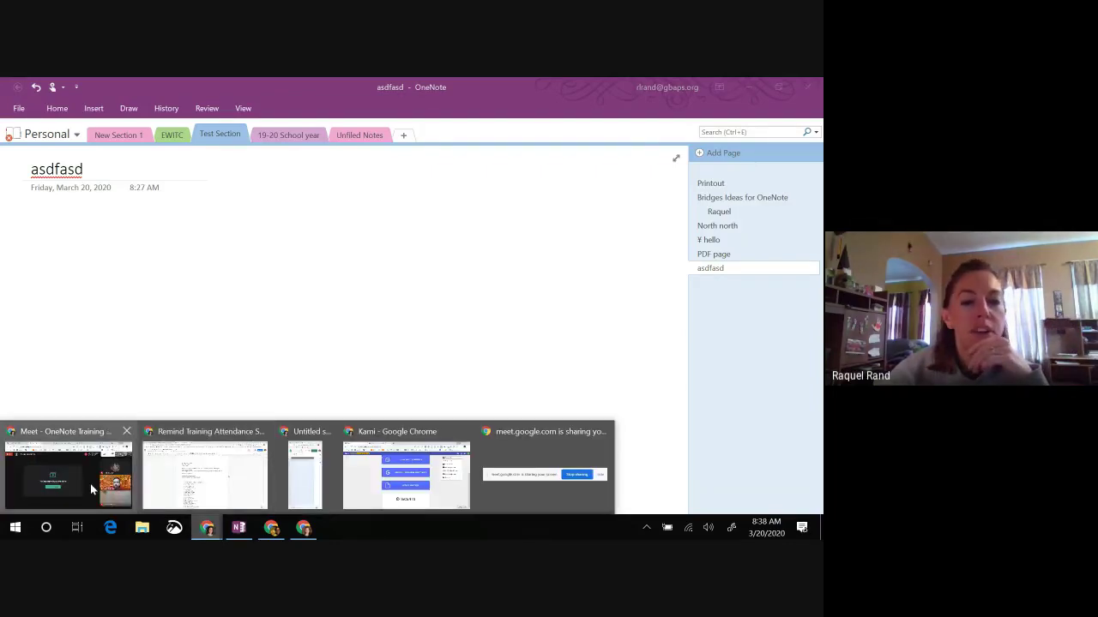
Step: Switch back to the Google Meet window and open its chat to read attendees' messages
{"action": "left_click", "coordinate": [90, 484]}
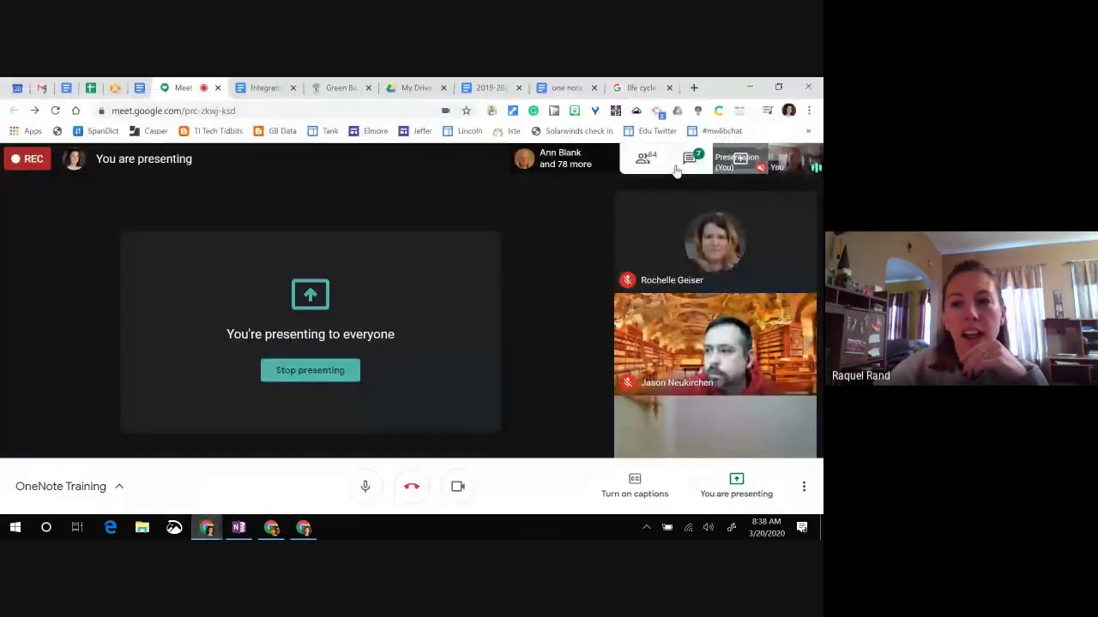
{"action": "left_click", "coordinate": [728, 155]}
{"action": "scroll", "coordinate": [781, 247], "scroll_direction": "up", "scroll_amount": 2}
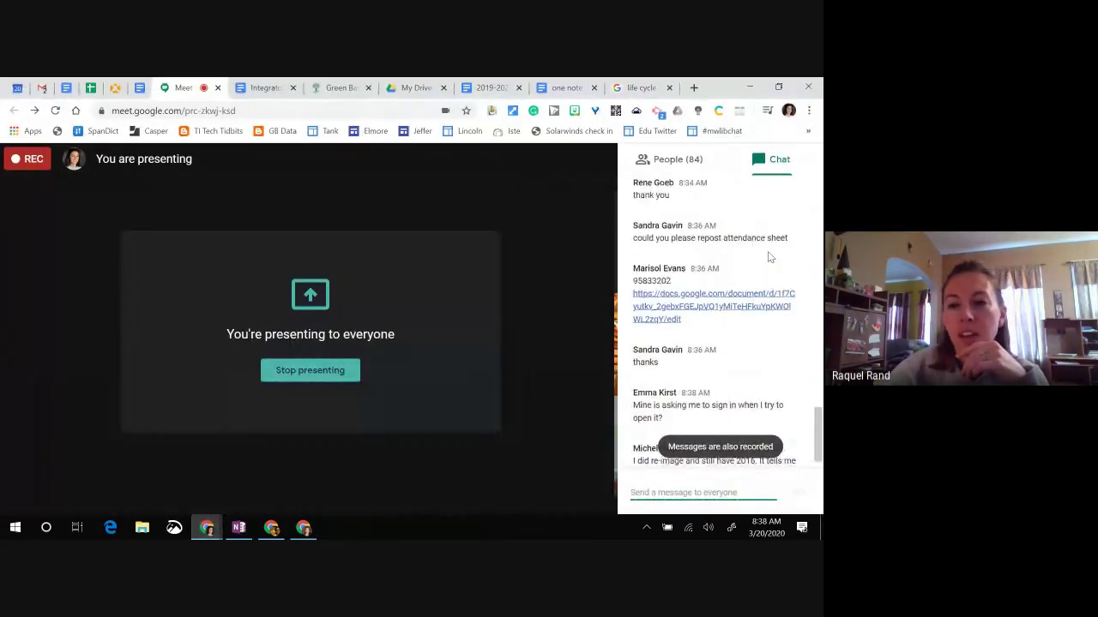
{"action": "scroll", "coordinate": [767, 255], "scroll_direction": "down", "scroll_amount": 3}
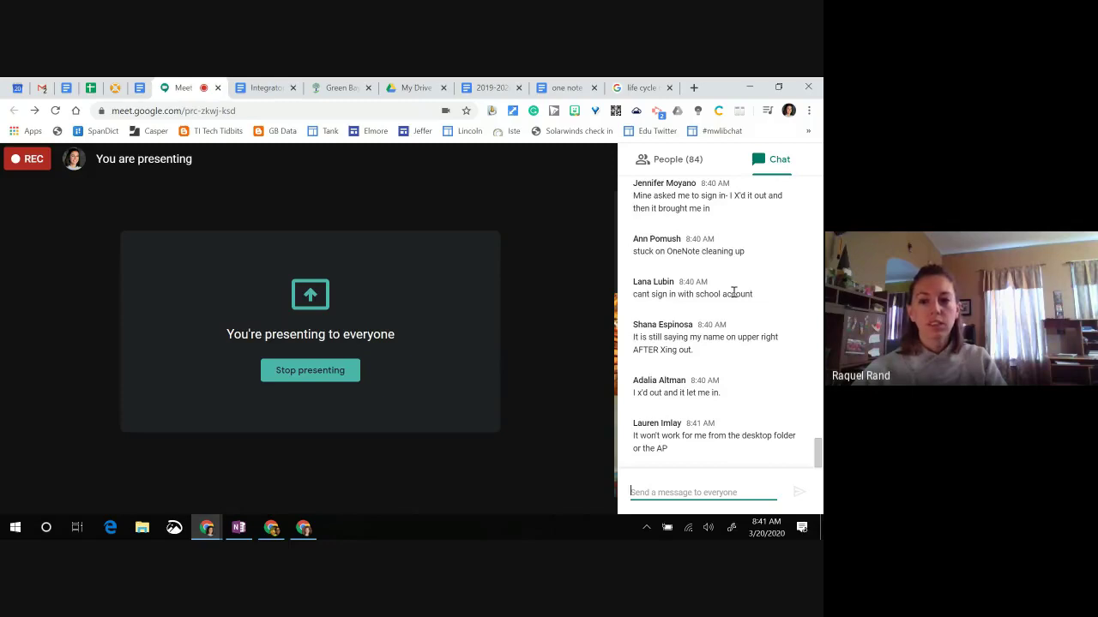
Step: Select the Meet chat message box, then minimize Chrome to reveal OneNote's asdfasd page
{"action": "left_click", "coordinate": [760, 496]}
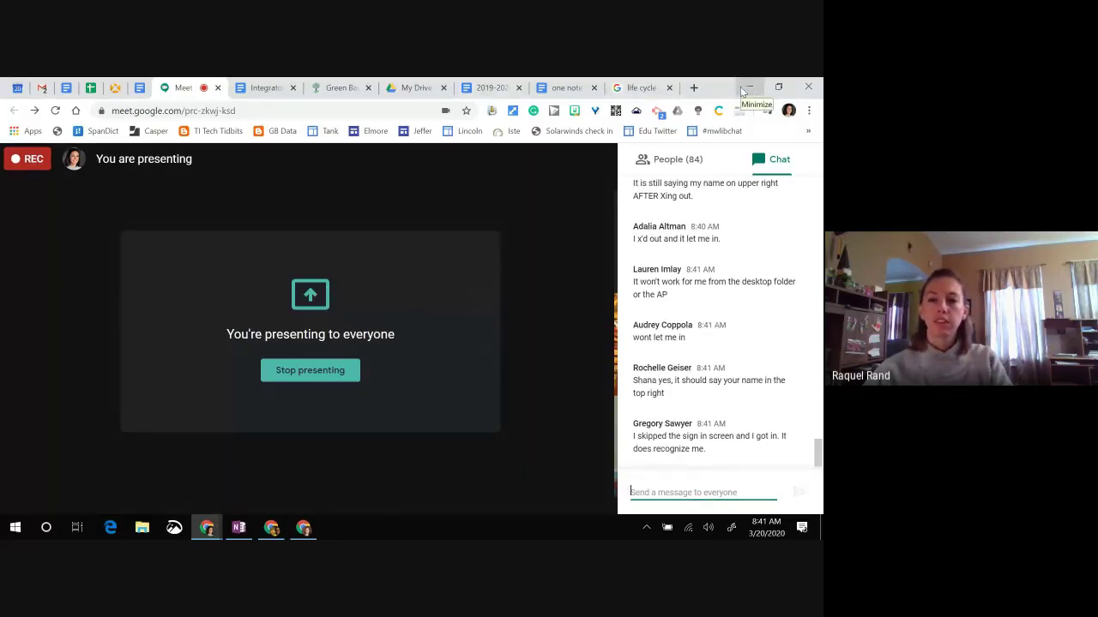
{"action": "left_click", "coordinate": [743, 89]}
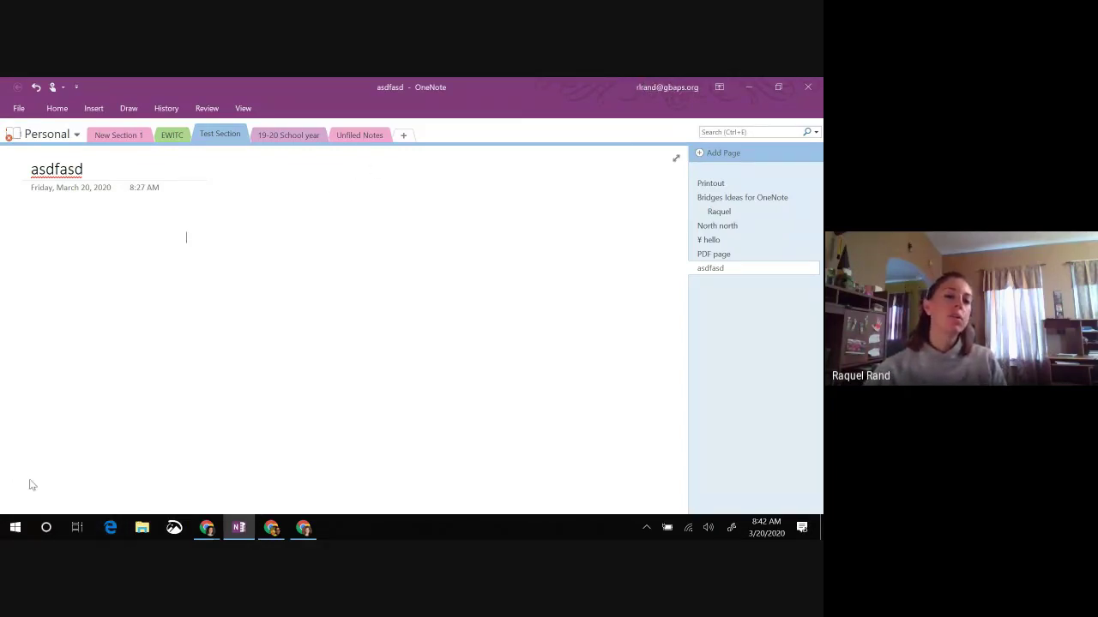
{"action": "left_click", "coordinate": [187, 238]}
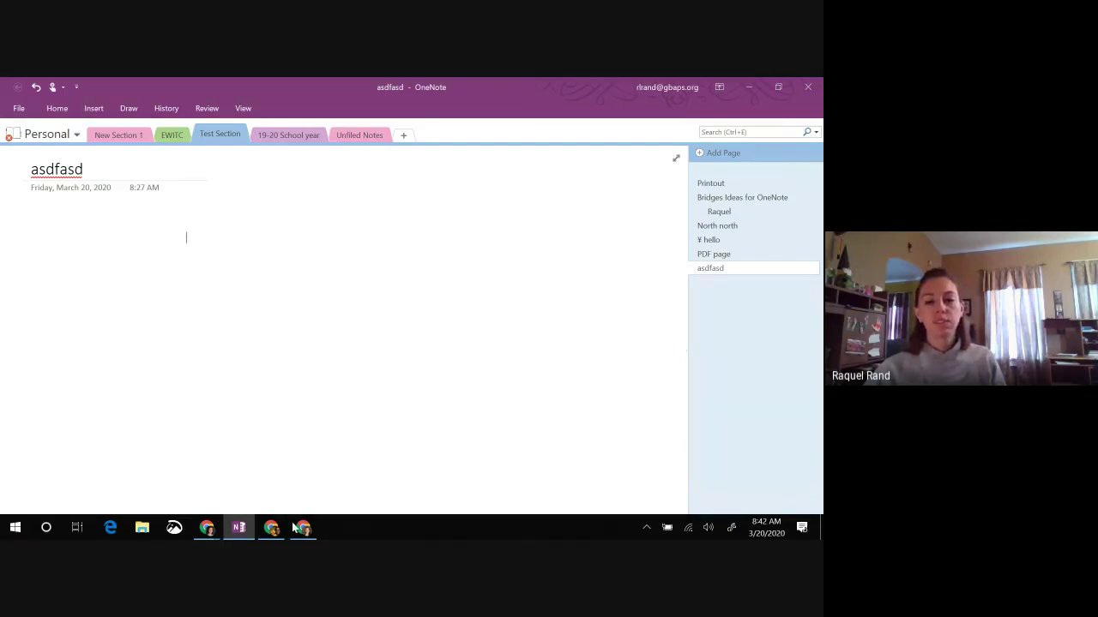
{"action": "mouse_move", "coordinate": [241, 529]}
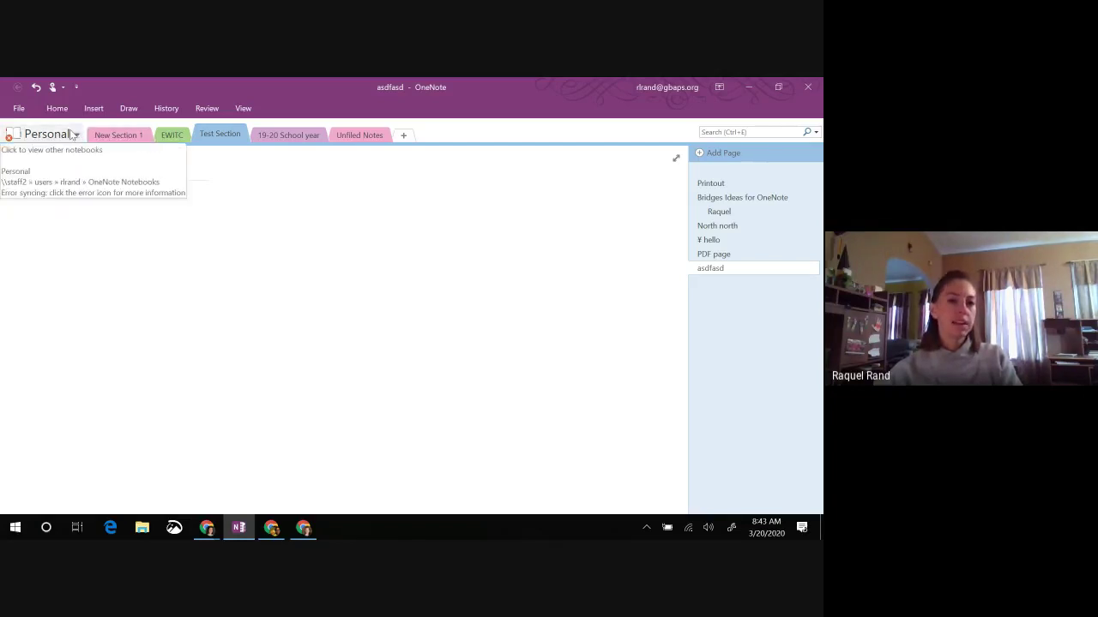
Step: Open the notebook list and keep the Personal notebook selected
{"action": "left_click", "coordinate": [73, 139]}
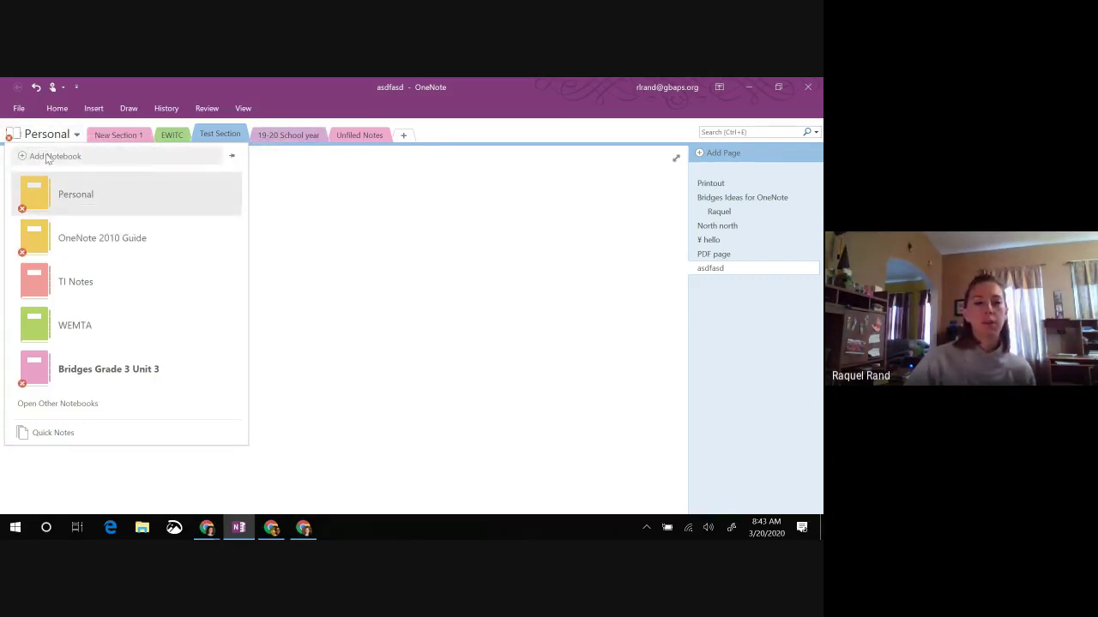
{"action": "left_click", "coordinate": [73, 198]}
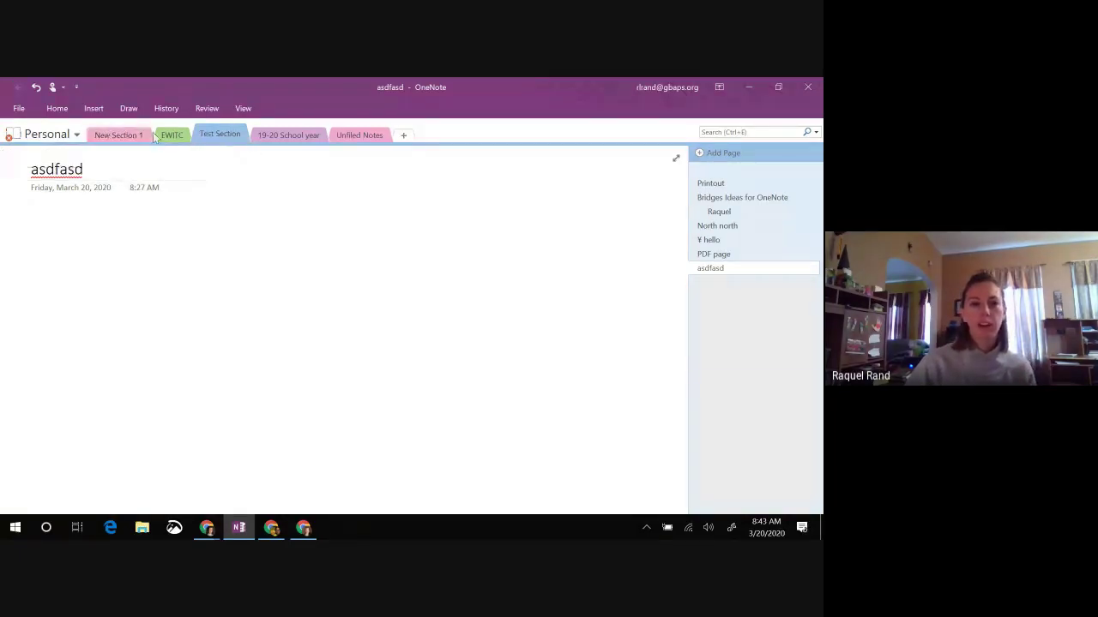
Step: Browse New Section 1, EWITC and Test Section, ending on 19-20 School year's Jefferson headstart notes
{"action": "left_click", "coordinate": [112, 136]}
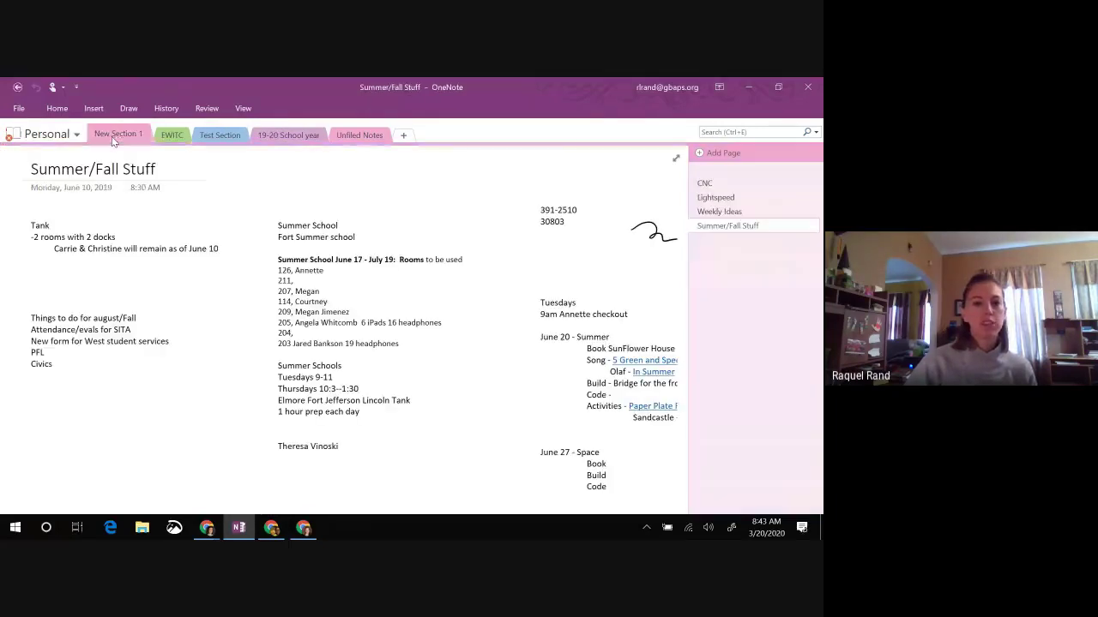
{"action": "left_click", "coordinate": [172, 137]}
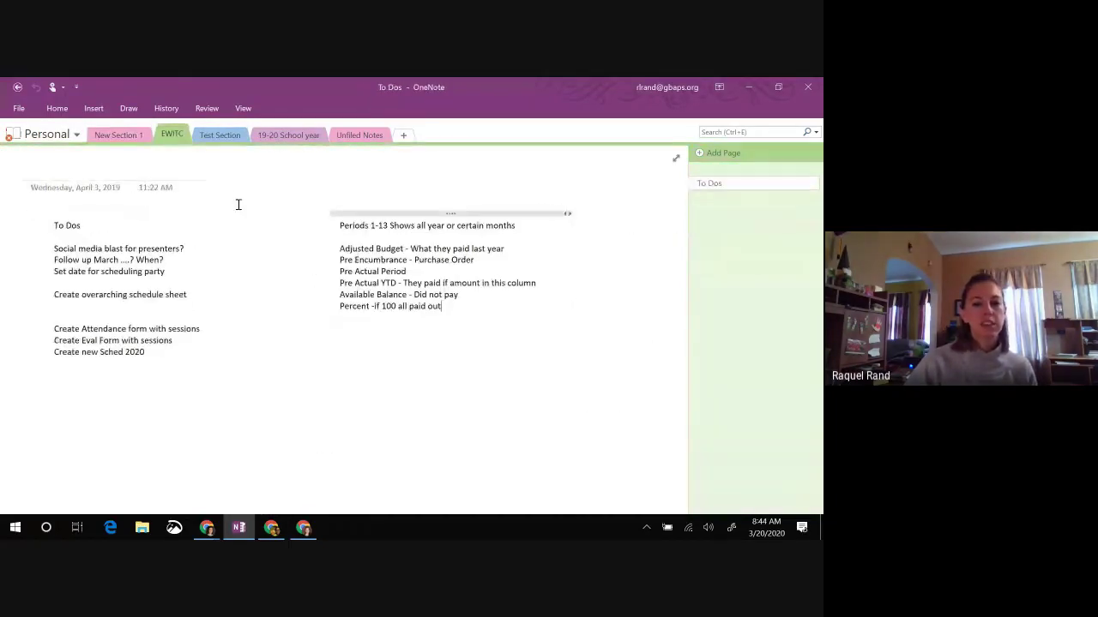
{"action": "left_click", "coordinate": [230, 136]}
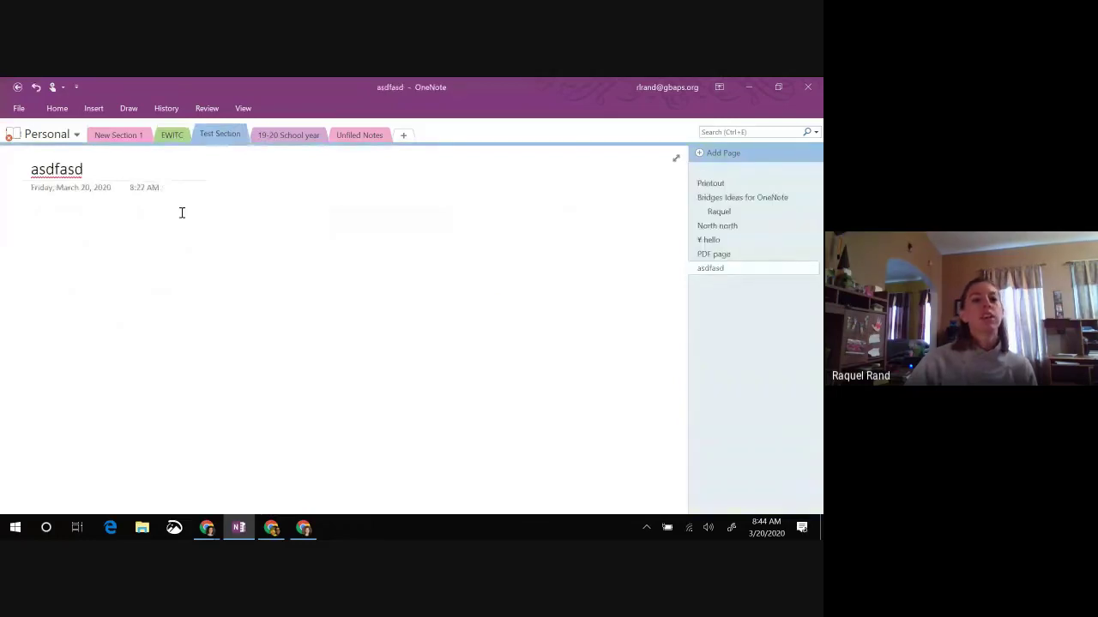
{"action": "left_click", "coordinate": [280, 137]}
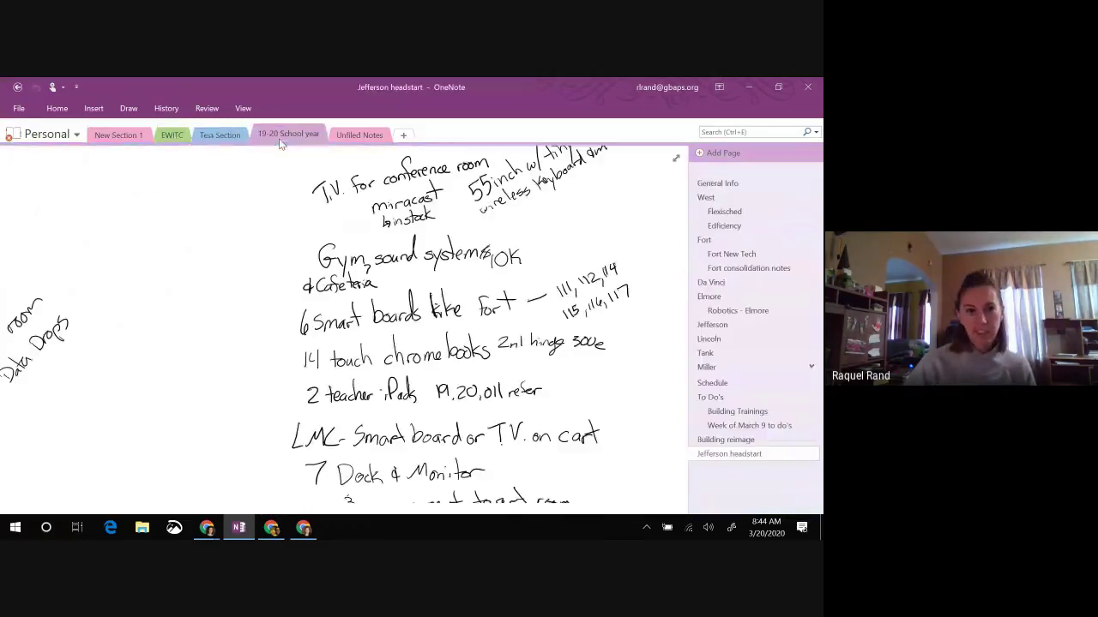
{"action": "left_click", "coordinate": [230, 137]}
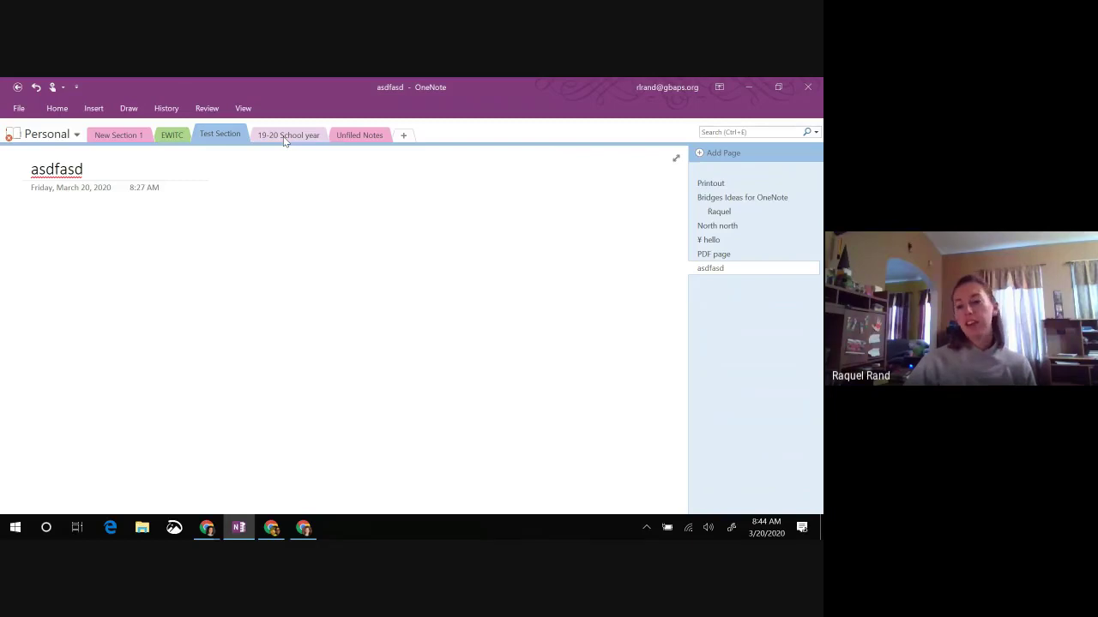
{"action": "left_click", "coordinate": [286, 138]}
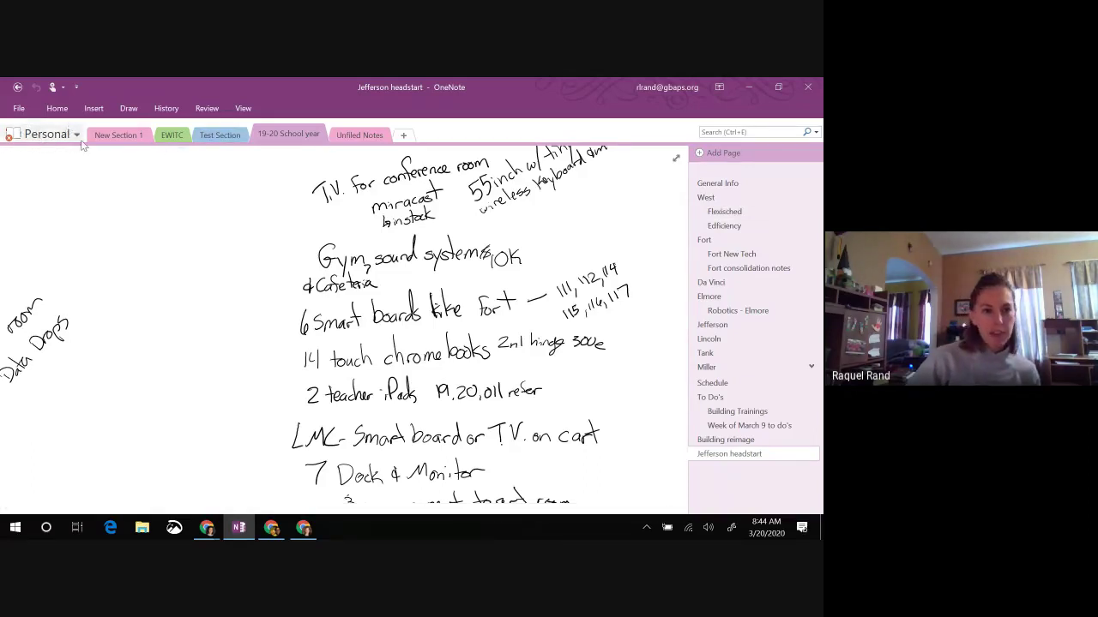
Step: Open the WLA page in the WEMTA notebook and pin the Notebooks pane beside it
{"action": "left_click", "coordinate": [78, 136]}
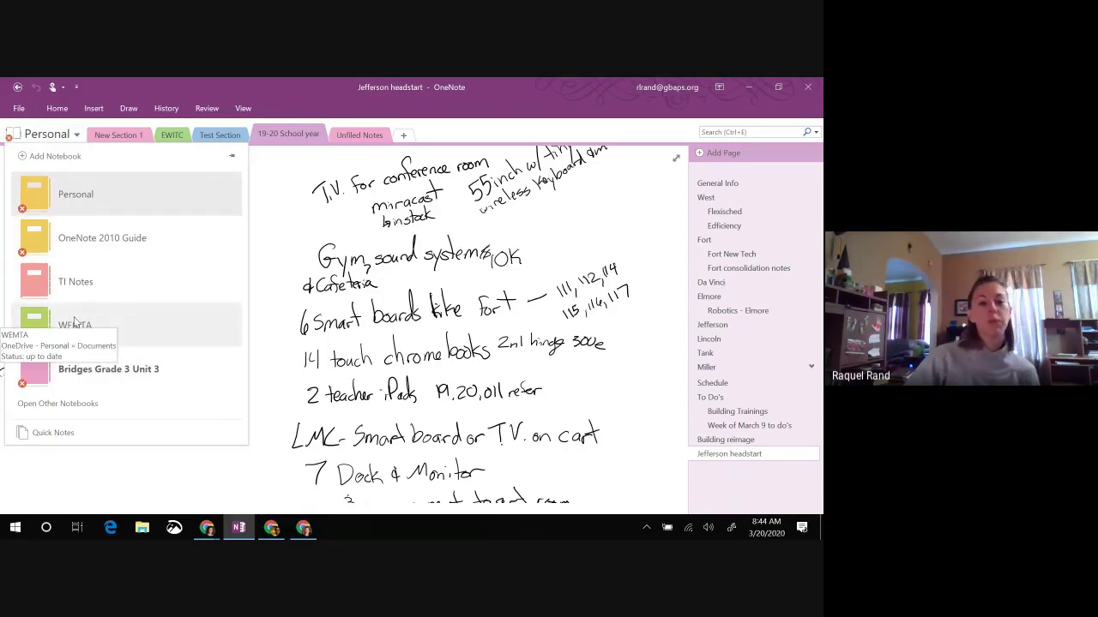
{"action": "left_click", "coordinate": [75, 322]}
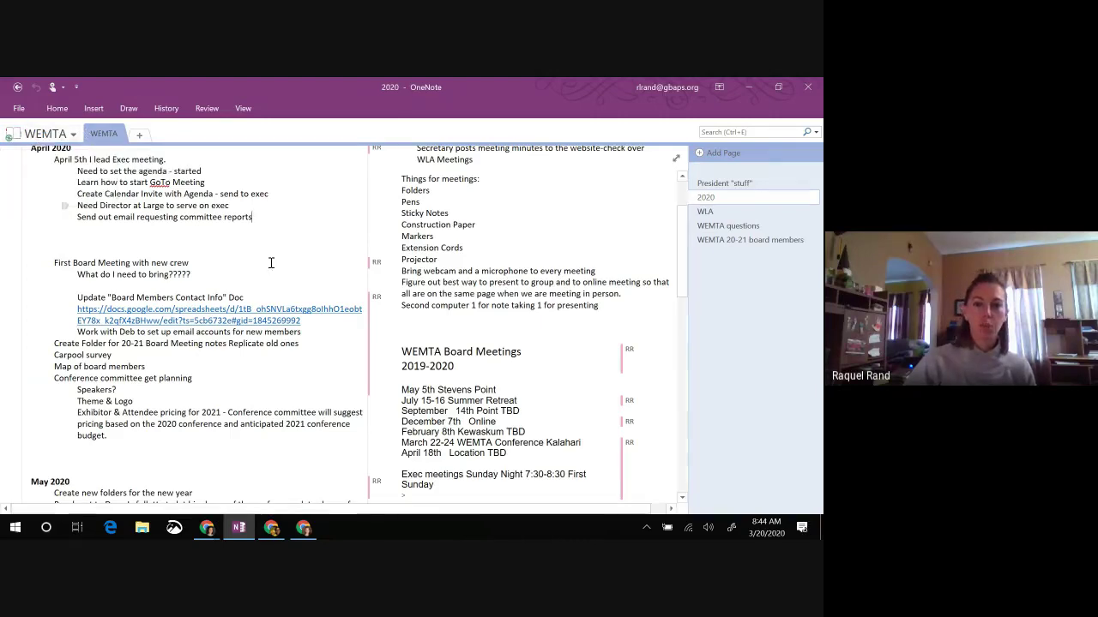
{"action": "scroll", "coordinate": [313, 270], "scroll_direction": "up", "scroll_amount": 3}
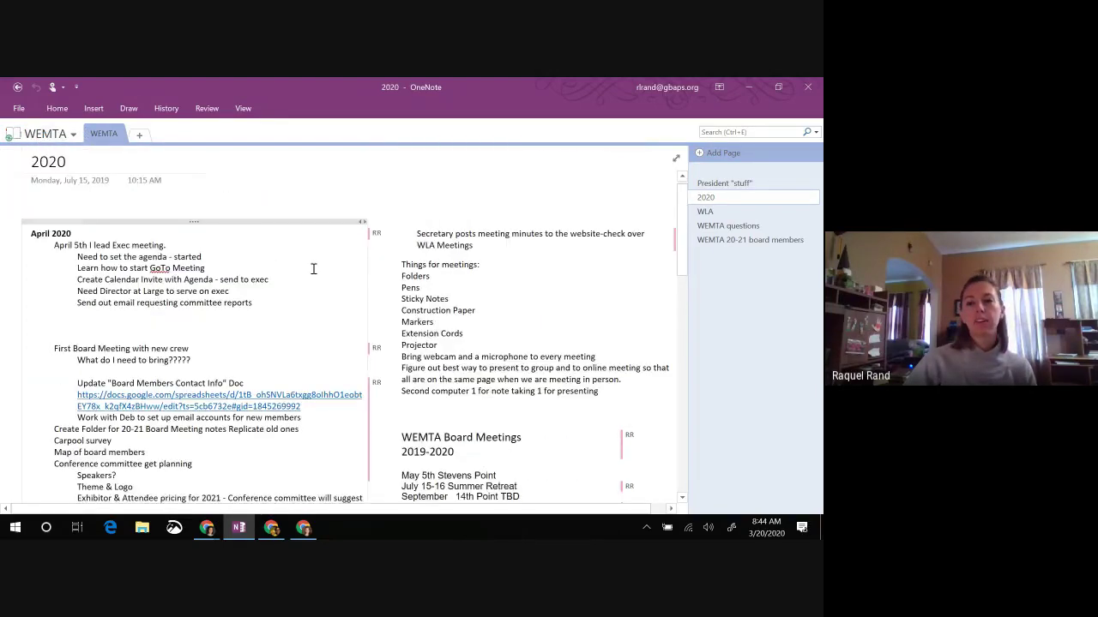
{"action": "left_click", "coordinate": [705, 211]}
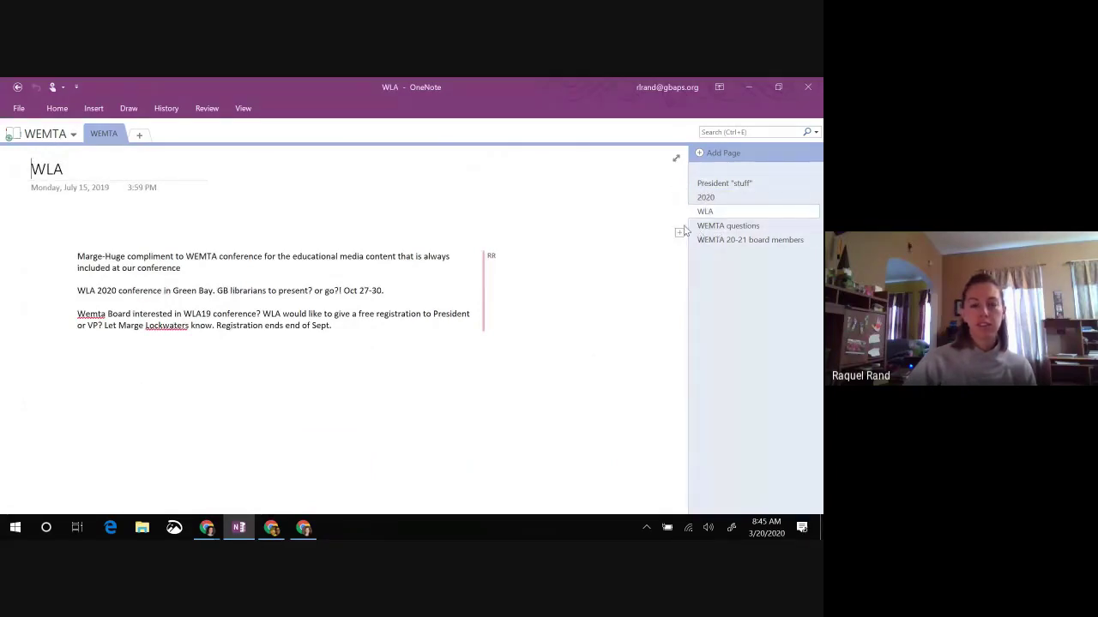
{"action": "left_click", "coordinate": [55, 134]}
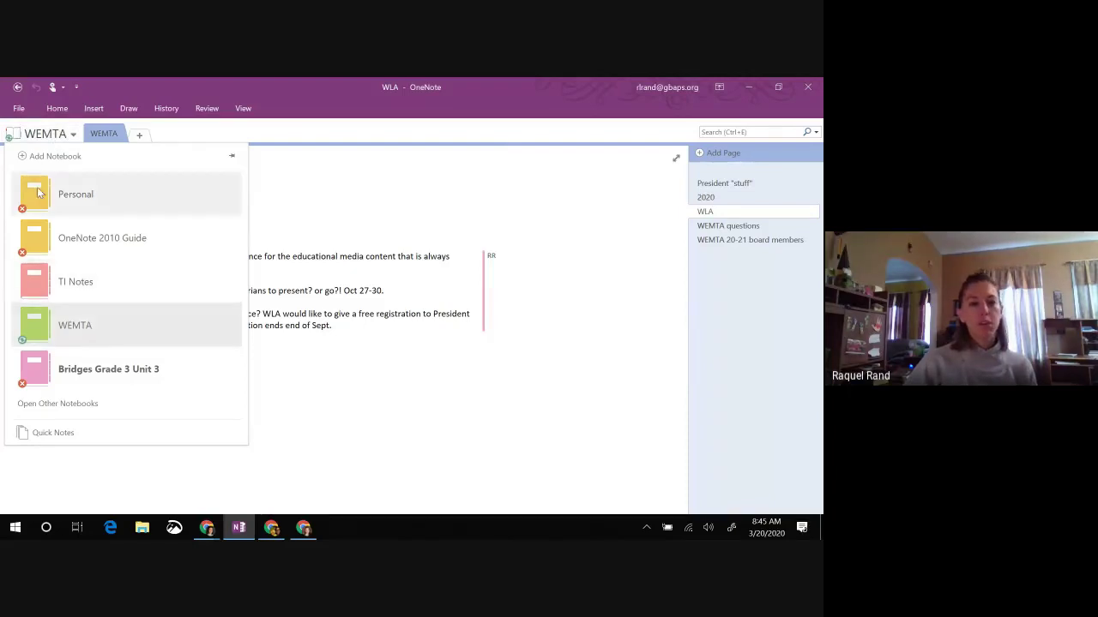
{"action": "left_click", "coordinate": [231, 158]}
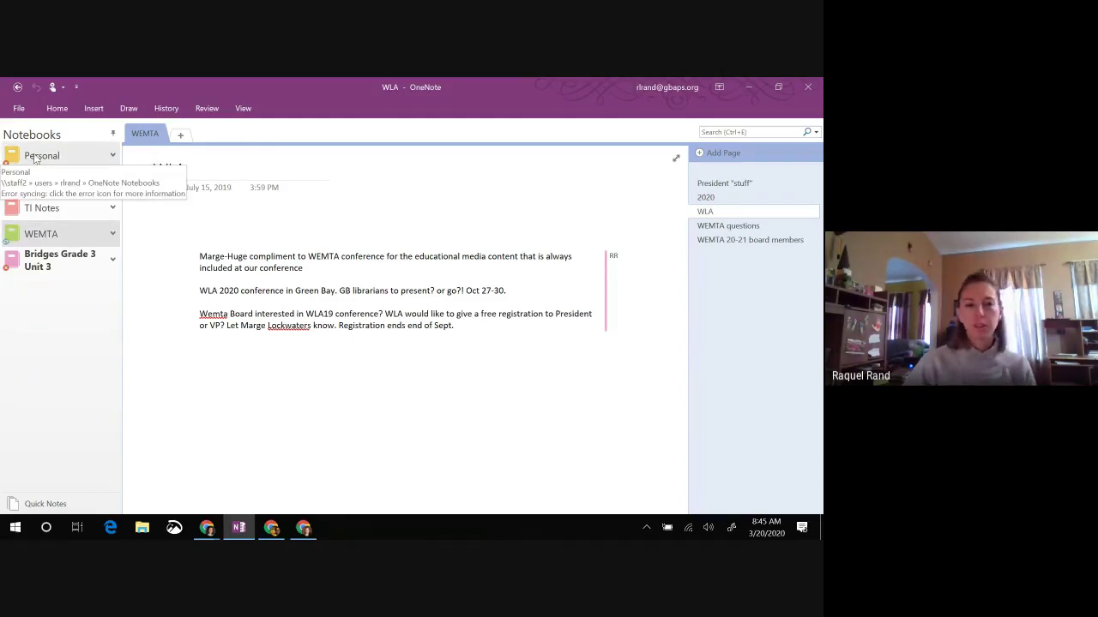
Step: Return to the Personal notebook's Test Section, unpinning the Notebooks pane, and reopen the notebook list
{"action": "left_click", "coordinate": [36, 159]}
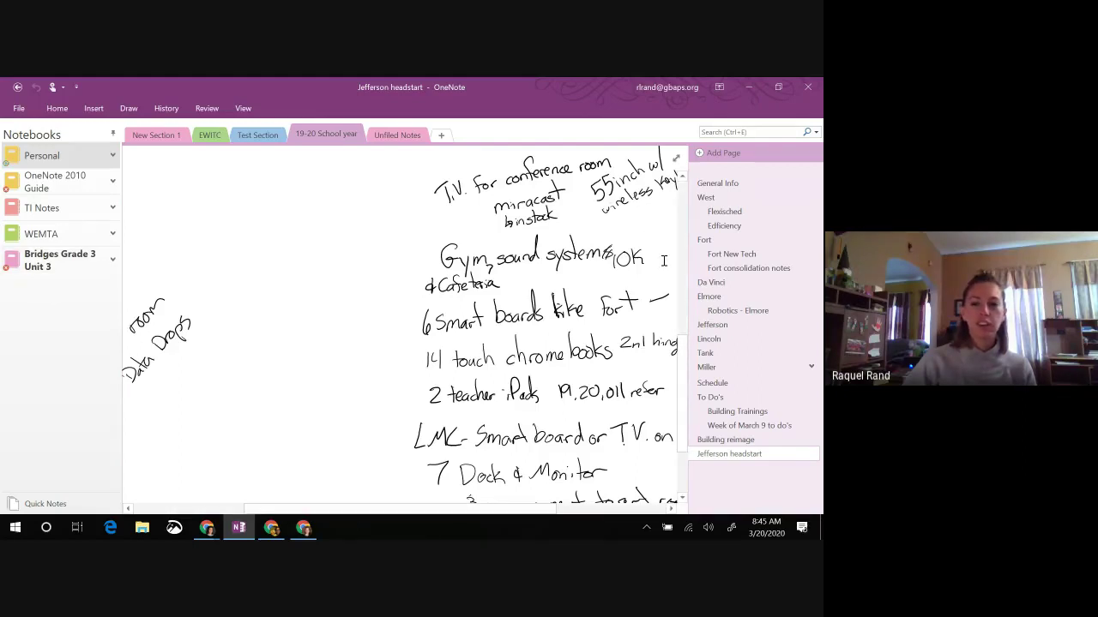
{"action": "left_click", "coordinate": [112, 136]}
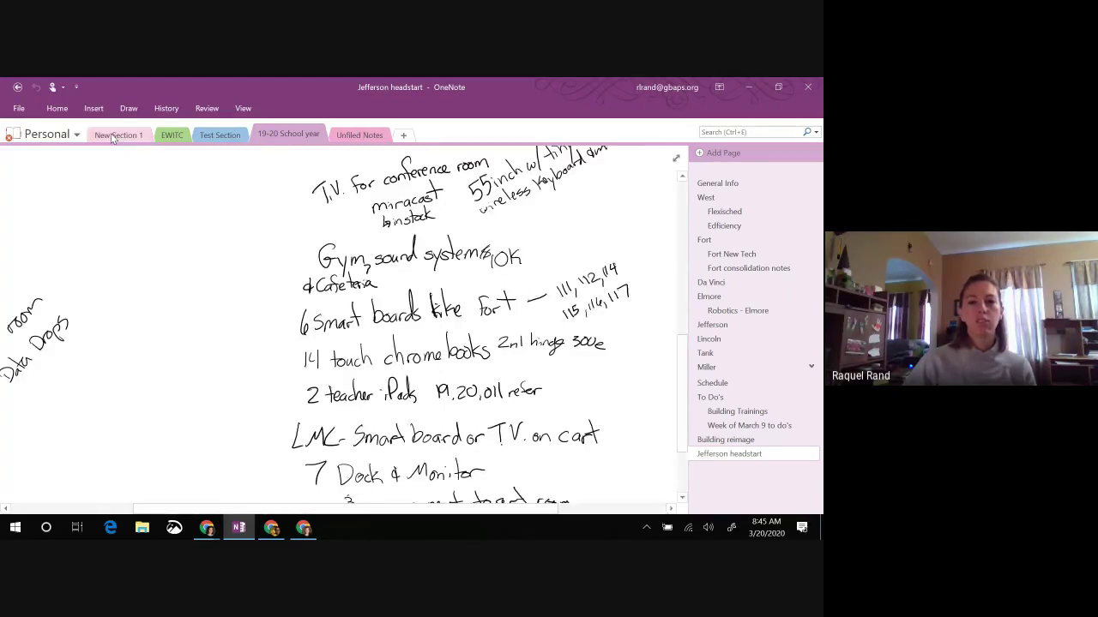
{"action": "left_click", "coordinate": [222, 136]}
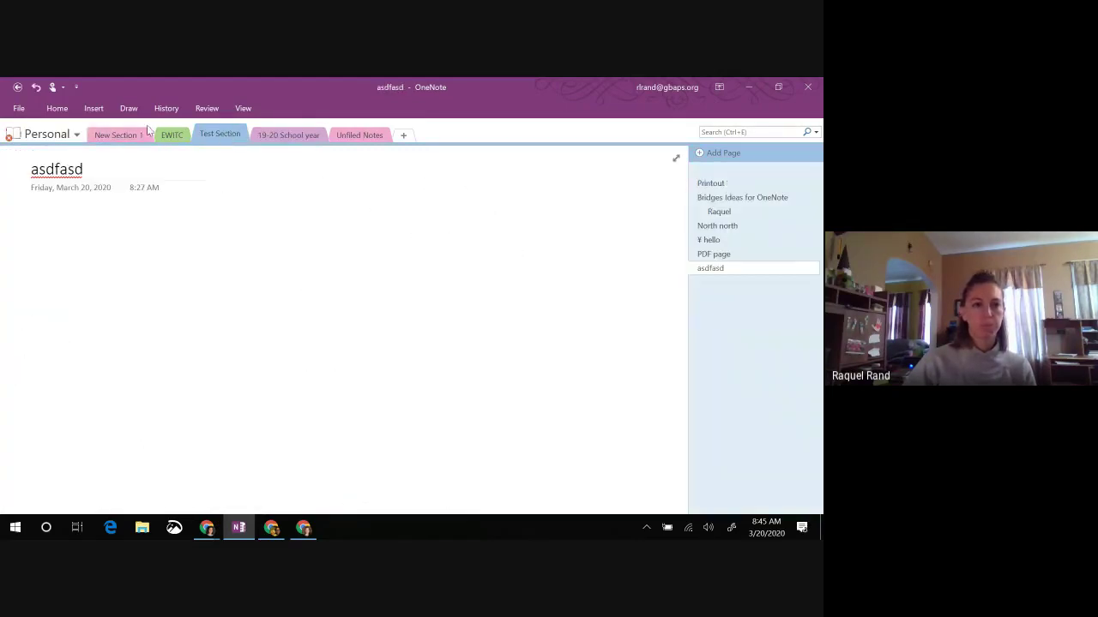
{"action": "left_click", "coordinate": [74, 137]}
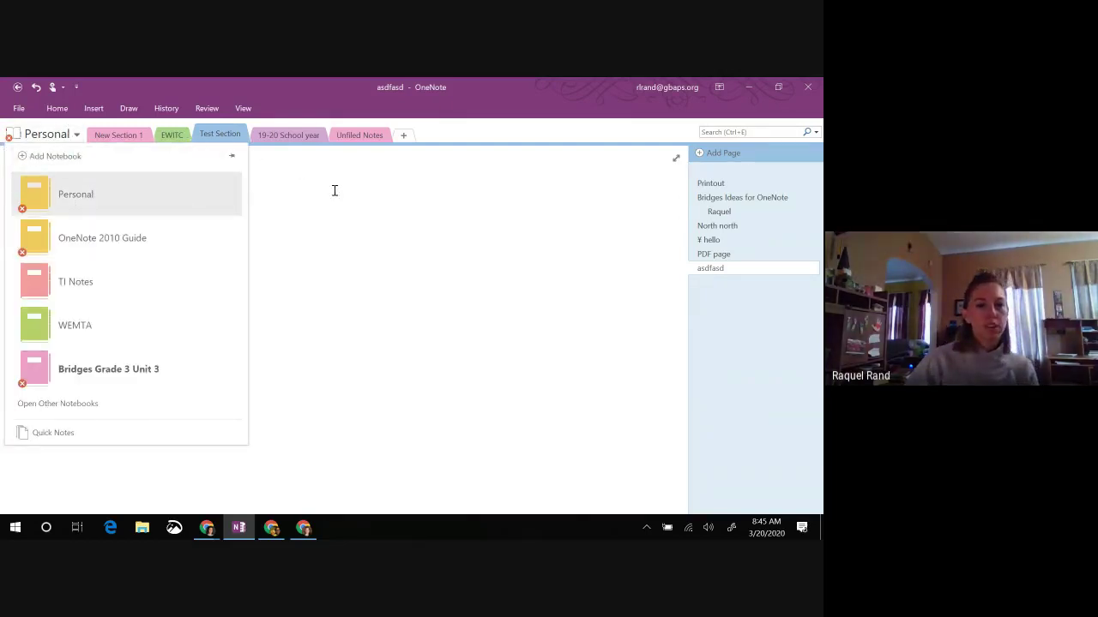
Step: Open the OneNote 2010 Guide notebook and scroll through its 'OneNote keeps track of stuff' page
{"action": "left_click", "coordinate": [95, 240]}
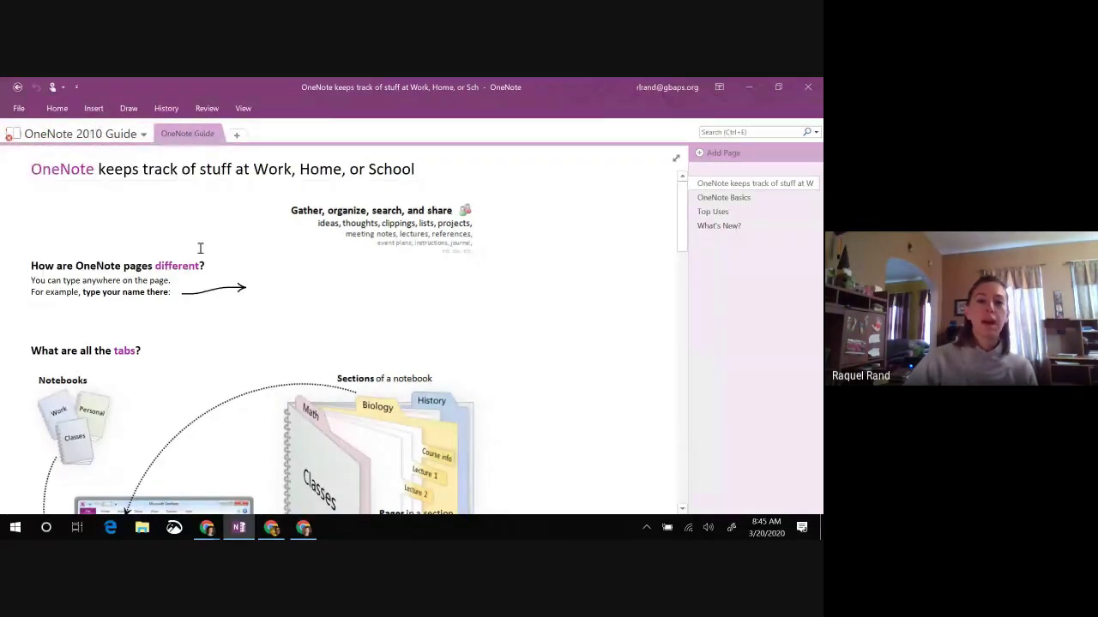
{"action": "scroll", "coordinate": [201, 247], "scroll_direction": "down", "scroll_amount": 1}
{"action": "scroll", "coordinate": [194, 252], "scroll_direction": "down", "scroll_amount": 1}
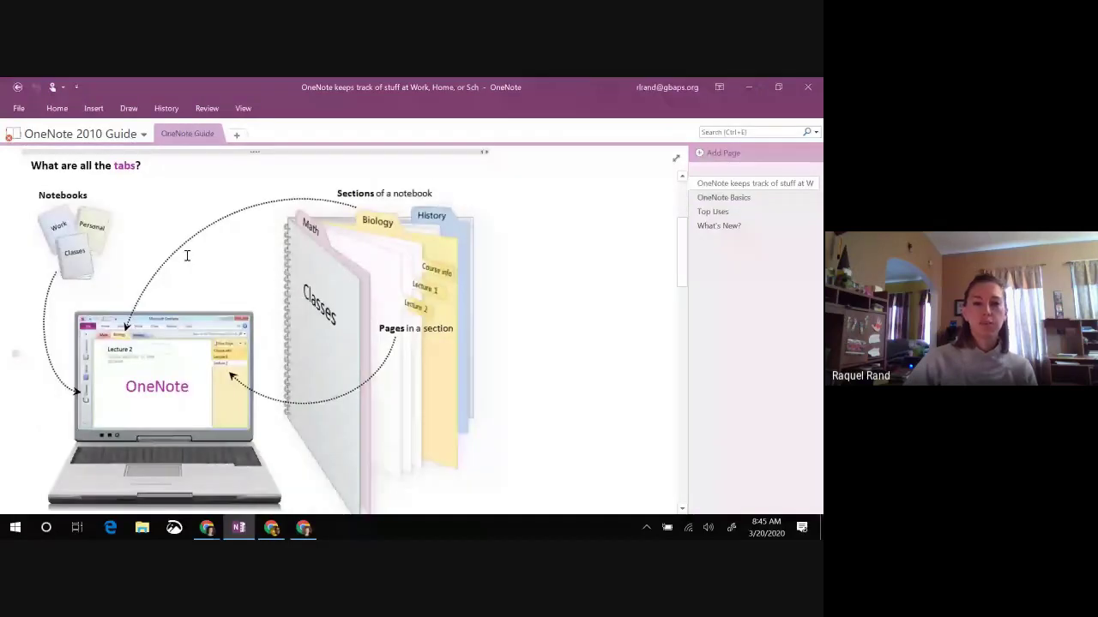
{"action": "scroll", "coordinate": [199, 301], "scroll_direction": "up", "scroll_amount": 2}
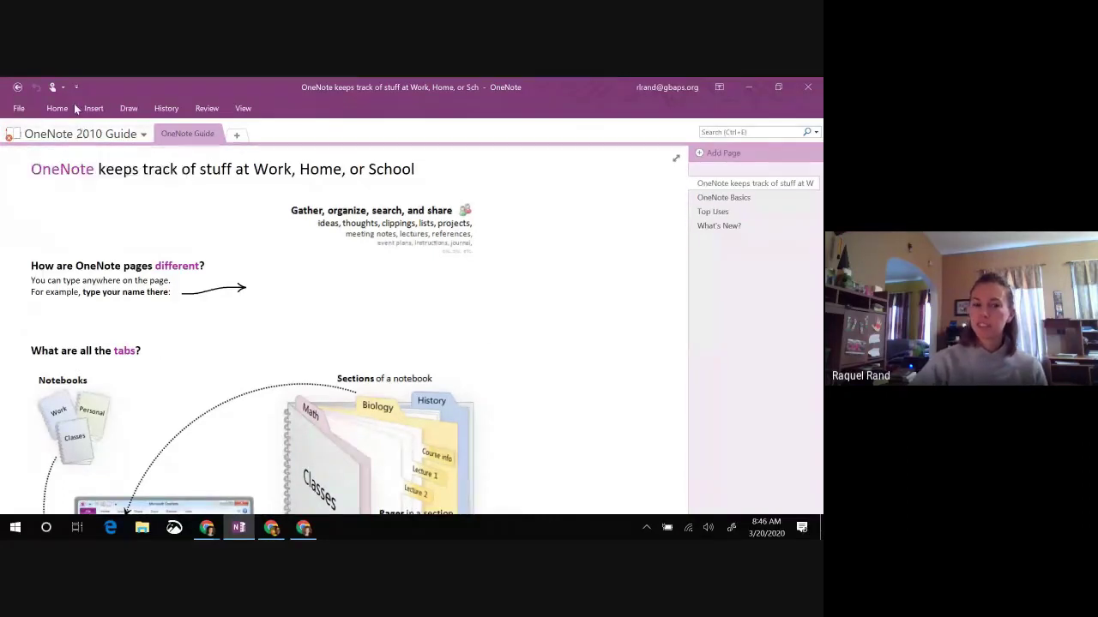
{"action": "scroll", "coordinate": [234, 319], "scroll_direction": "down", "scroll_amount": 3}
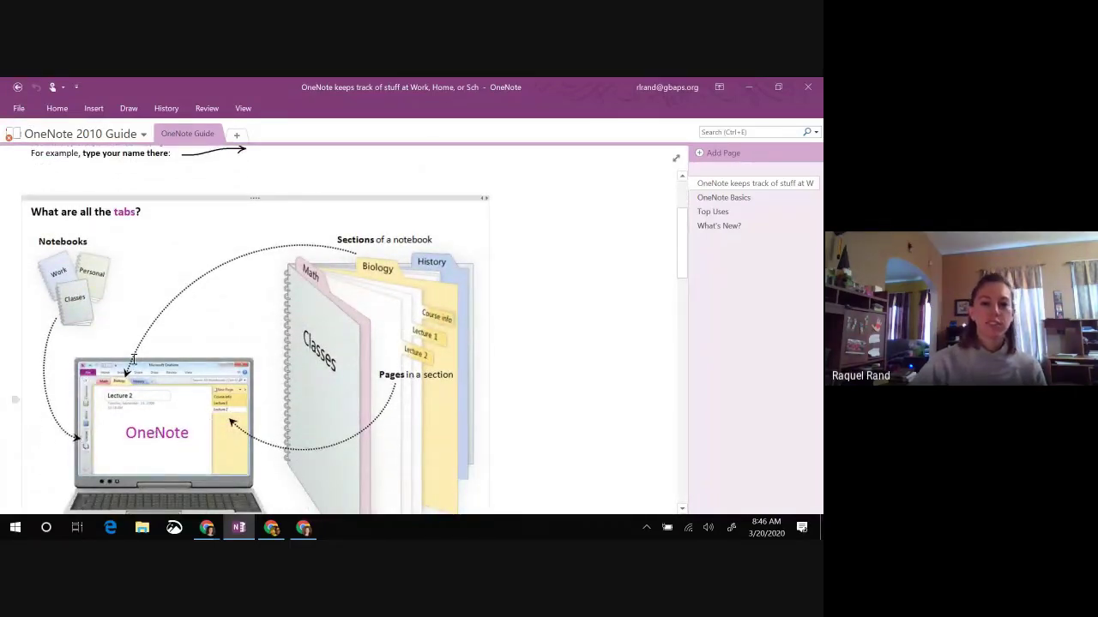
{"action": "scroll", "coordinate": [141, 417], "scroll_direction": "down", "scroll_amount": 2}
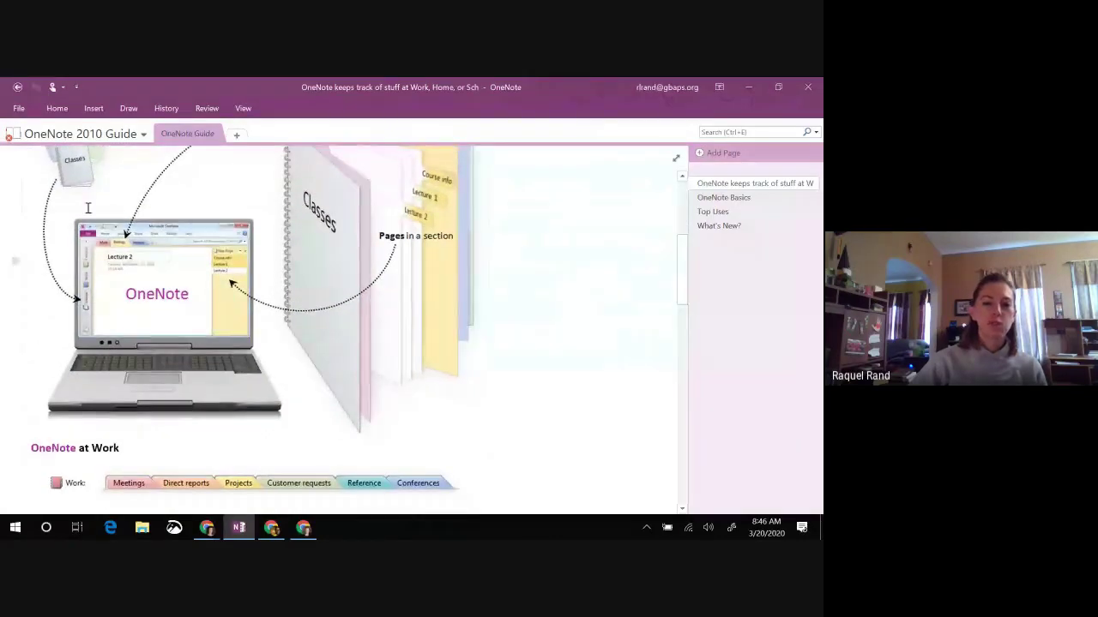
{"action": "scroll", "coordinate": [117, 391], "scroll_direction": "down", "scroll_amount": 1}
{"action": "scroll", "coordinate": [117, 391], "scroll_direction": "down", "scroll_amount": 3}
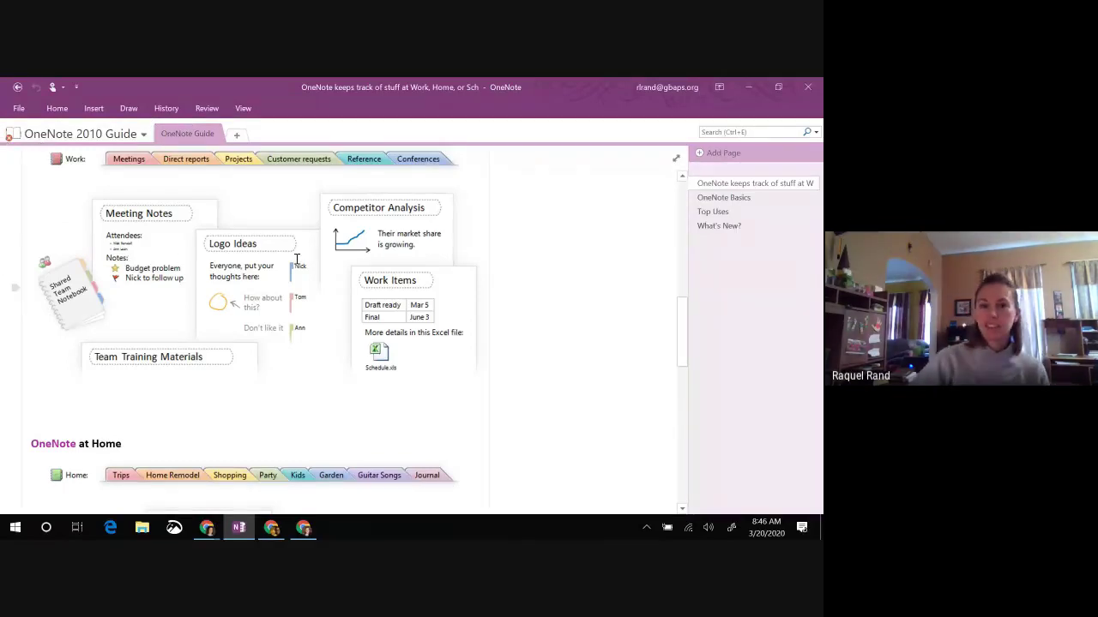
{"action": "scroll", "coordinate": [159, 287], "scroll_direction": "down", "scroll_amount": 3}
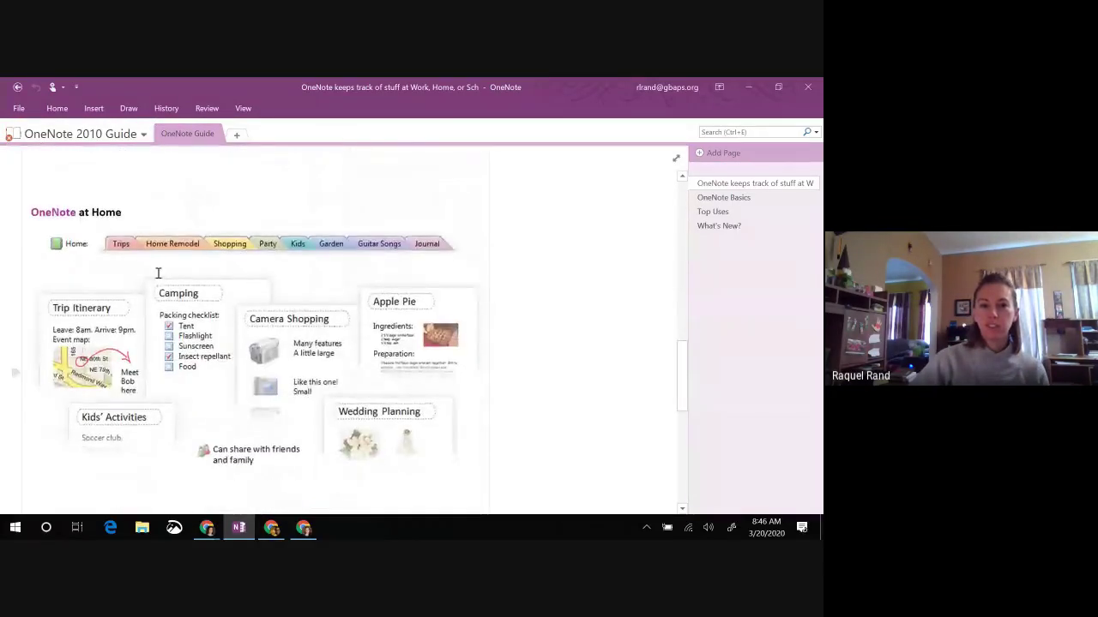
{"action": "scroll", "coordinate": [284, 361], "scroll_direction": "up", "scroll_amount": 10}
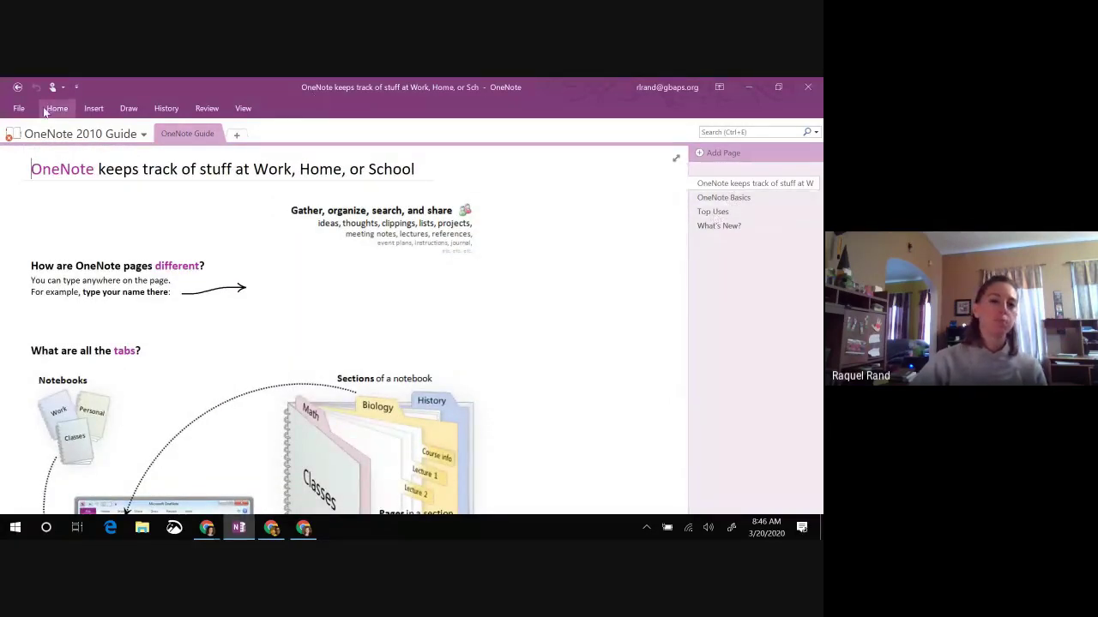
Step: Show the notebook list and try opening the WEMTA notebook, which reports syncing errors
{"action": "left_click", "coordinate": [46, 140]}
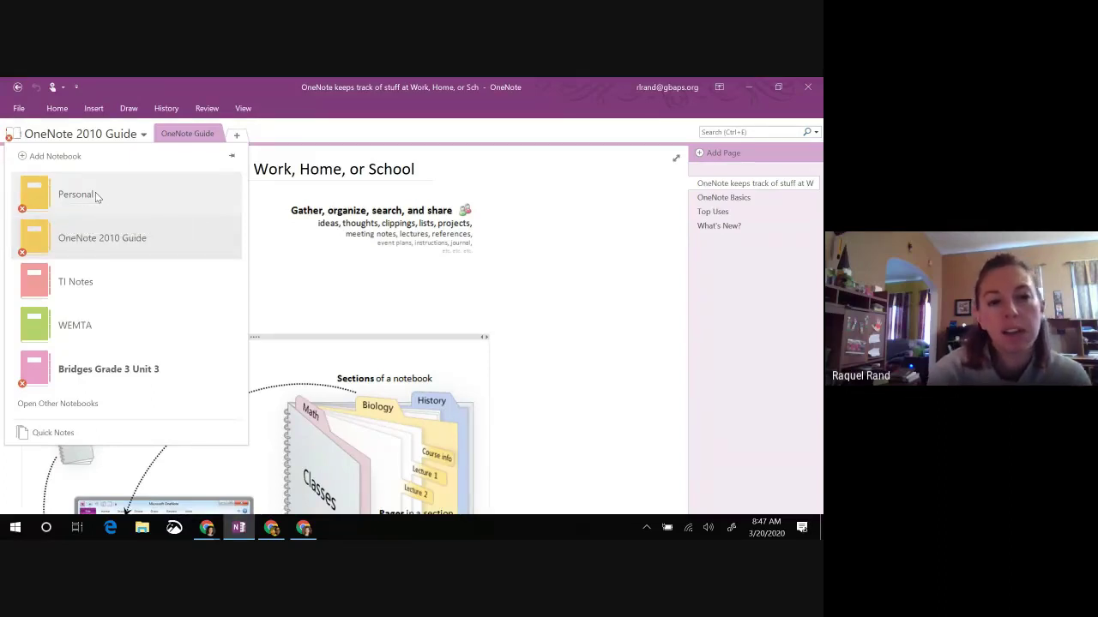
{"action": "left_click", "coordinate": [101, 341]}
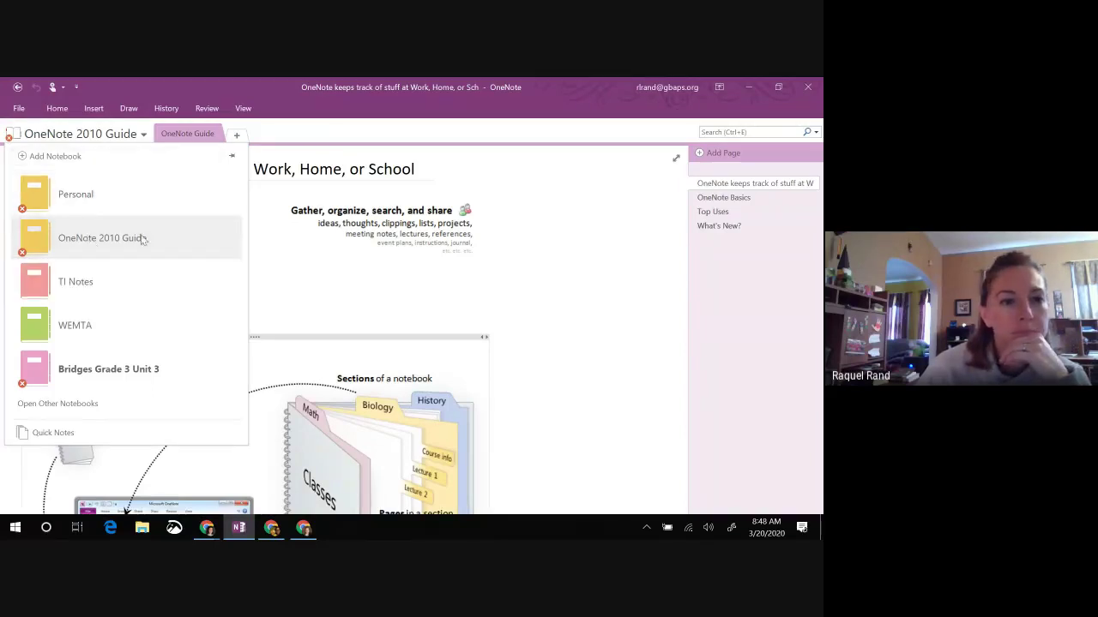
Step: Switch to the Personal notebook, check the Meet chat, then return to the blank asdfasd page
{"action": "left_click", "coordinate": [85, 200]}
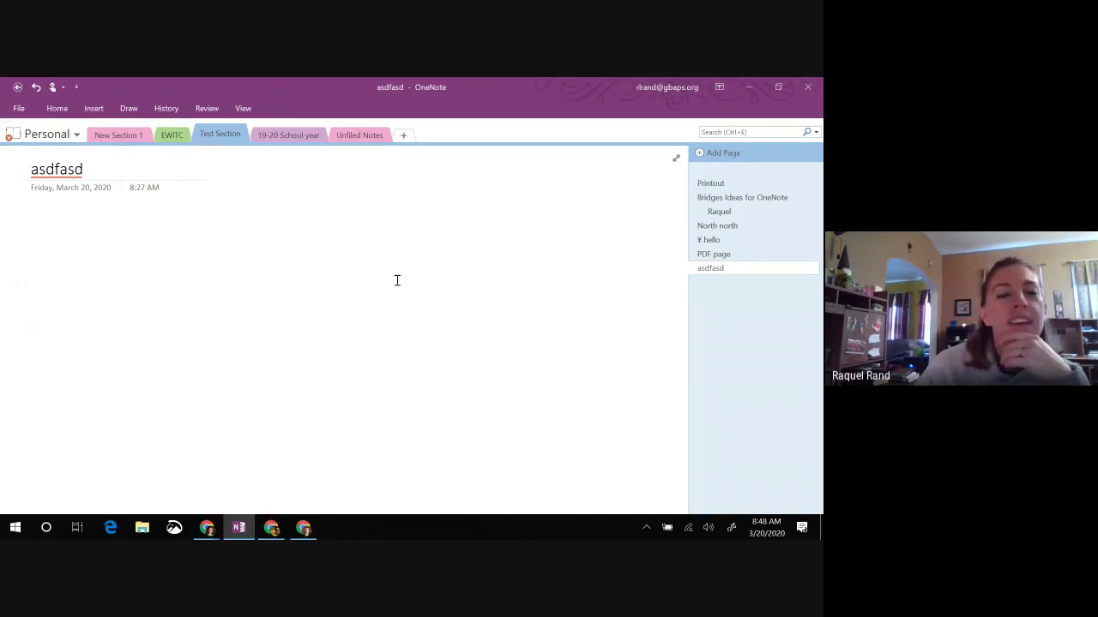
{"action": "mouse_move", "coordinate": [210, 533]}
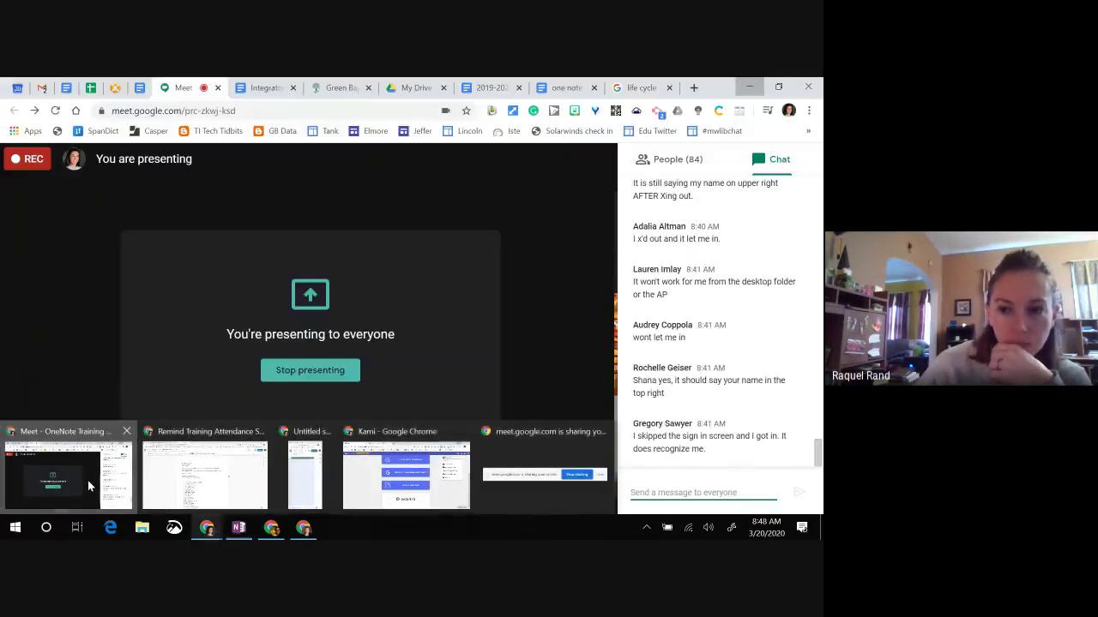
{"action": "left_click", "coordinate": [88, 481]}
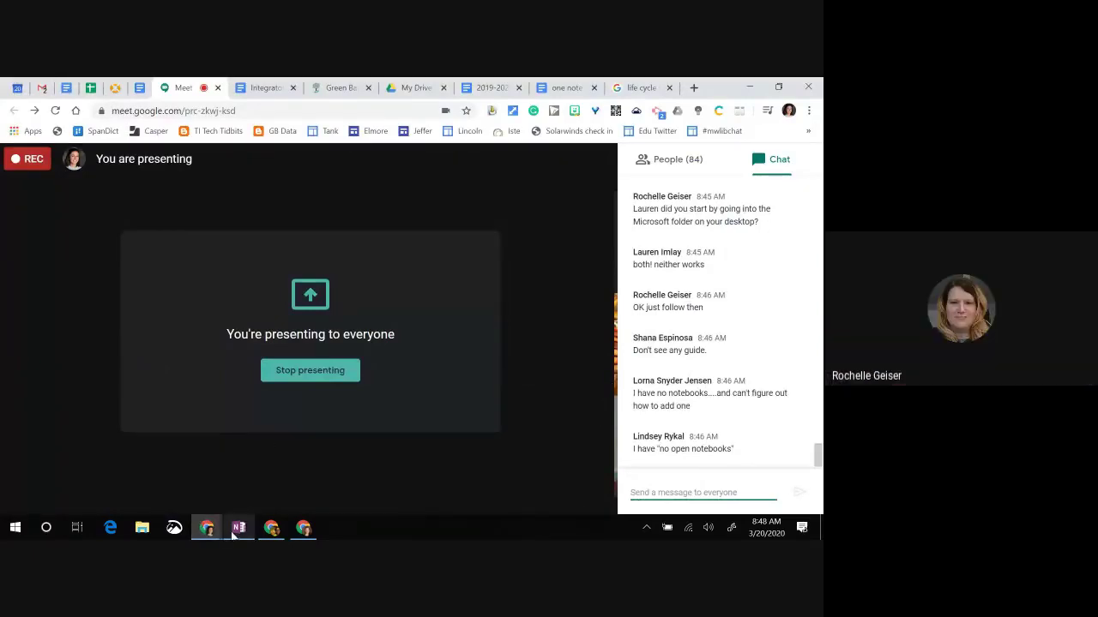
{"action": "left_click", "coordinate": [234, 531]}
{"action": "left_click", "coordinate": [187, 238]}
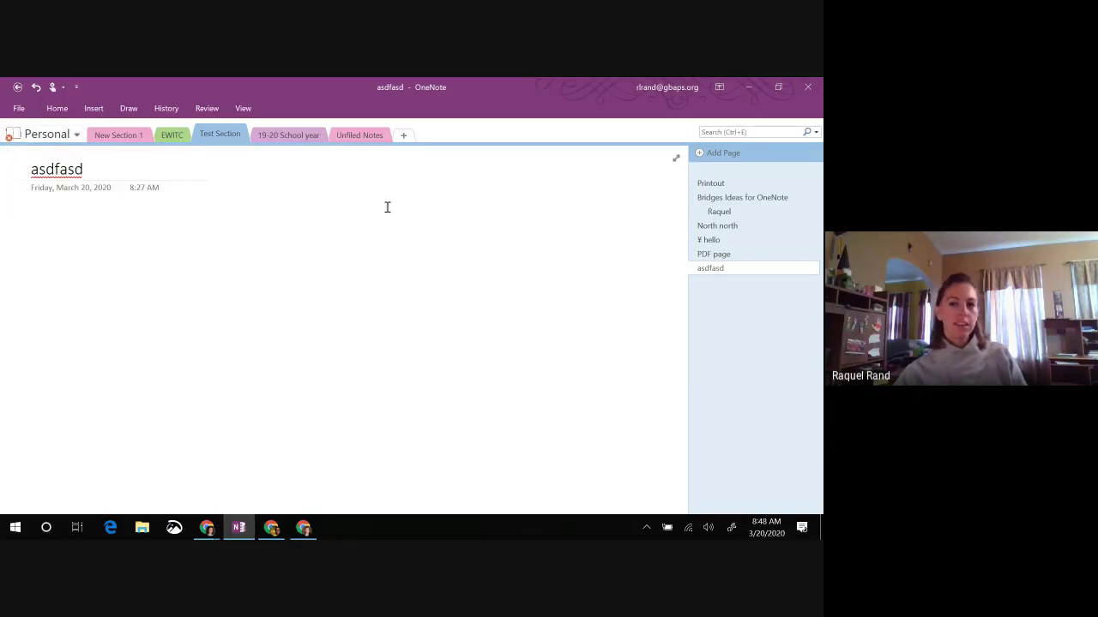
{"action": "left_click", "coordinate": [17, 109]}
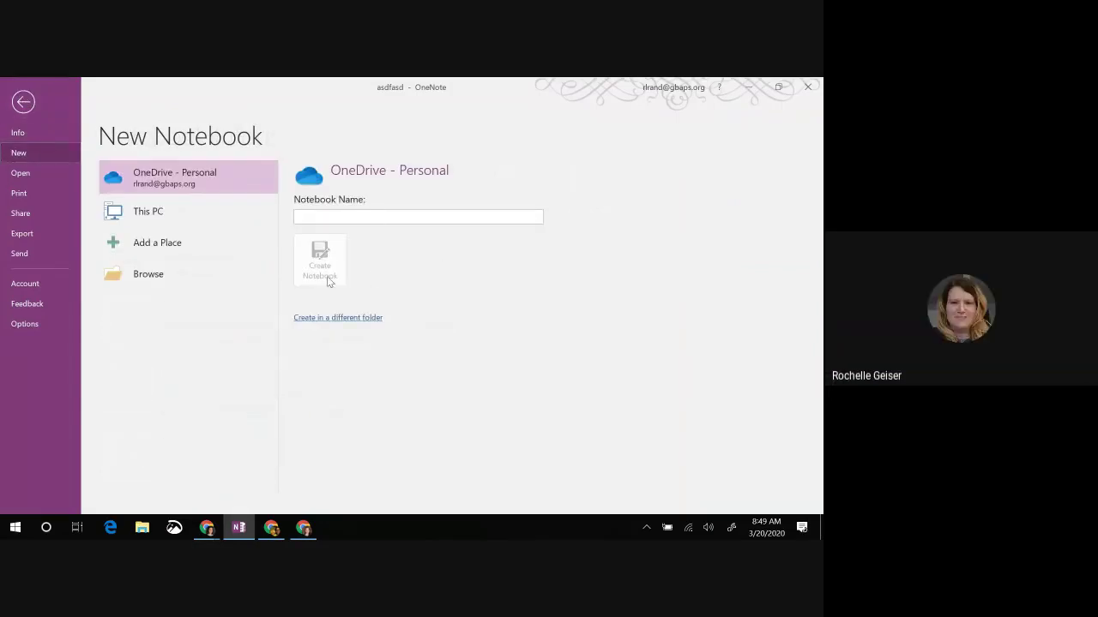
{"action": "left_click", "coordinate": [325, 215]}
{"action": "type", "text": "Ta"}
{"action": "key", "text": "BackSpace"}
{"action": "key", "text": "BackSpace"}
{"action": "left_click", "coordinate": [24, 102]}
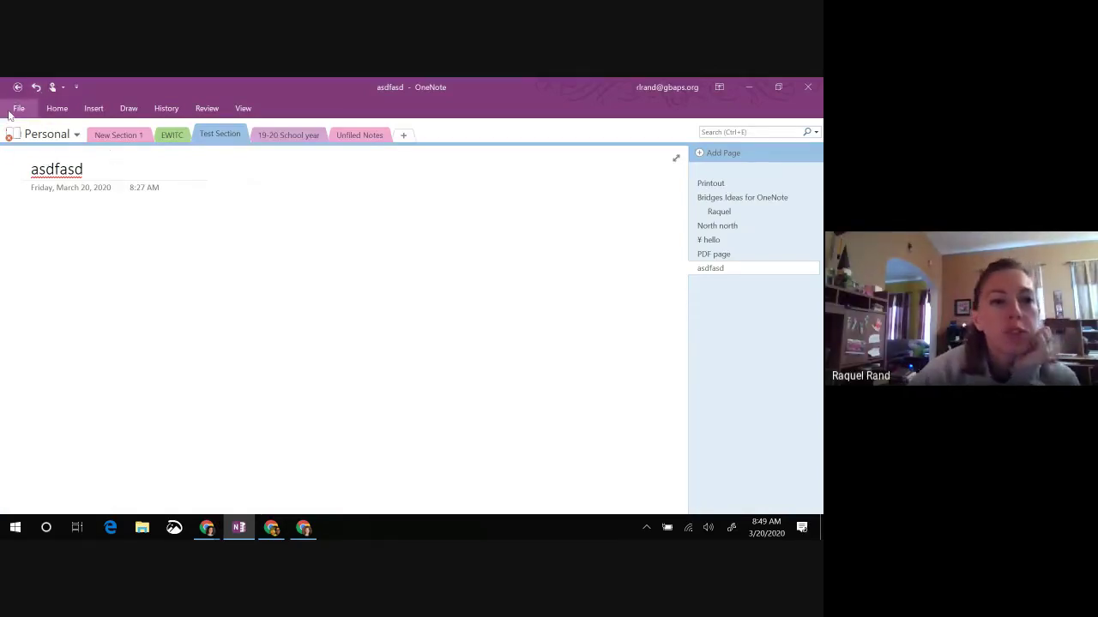
{"action": "left_click", "coordinate": [68, 137]}
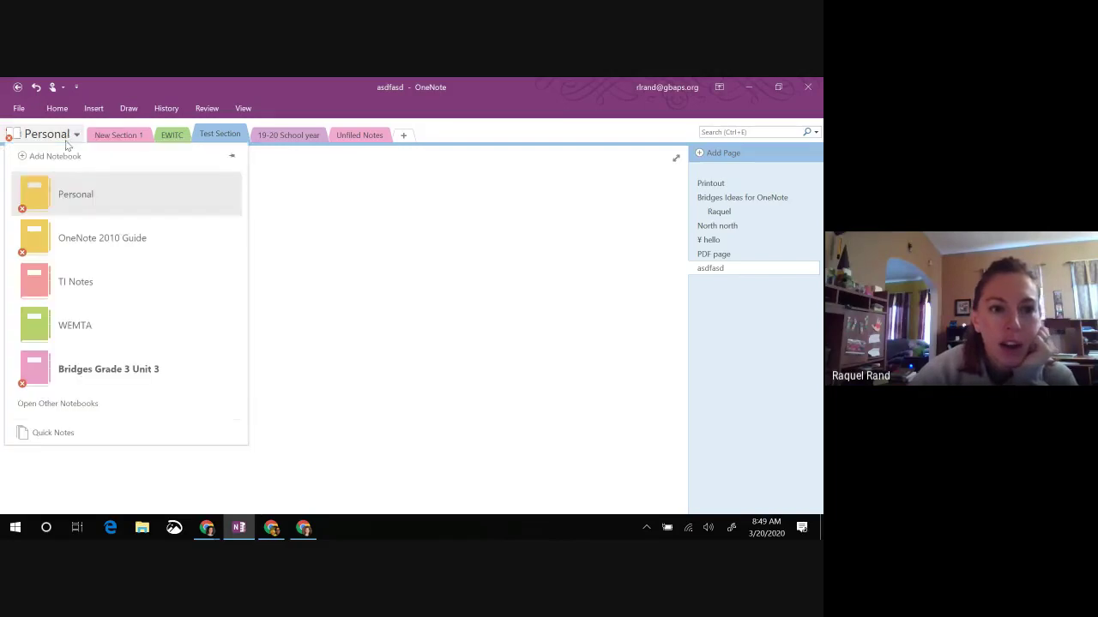
{"action": "left_click", "coordinate": [314, 162]}
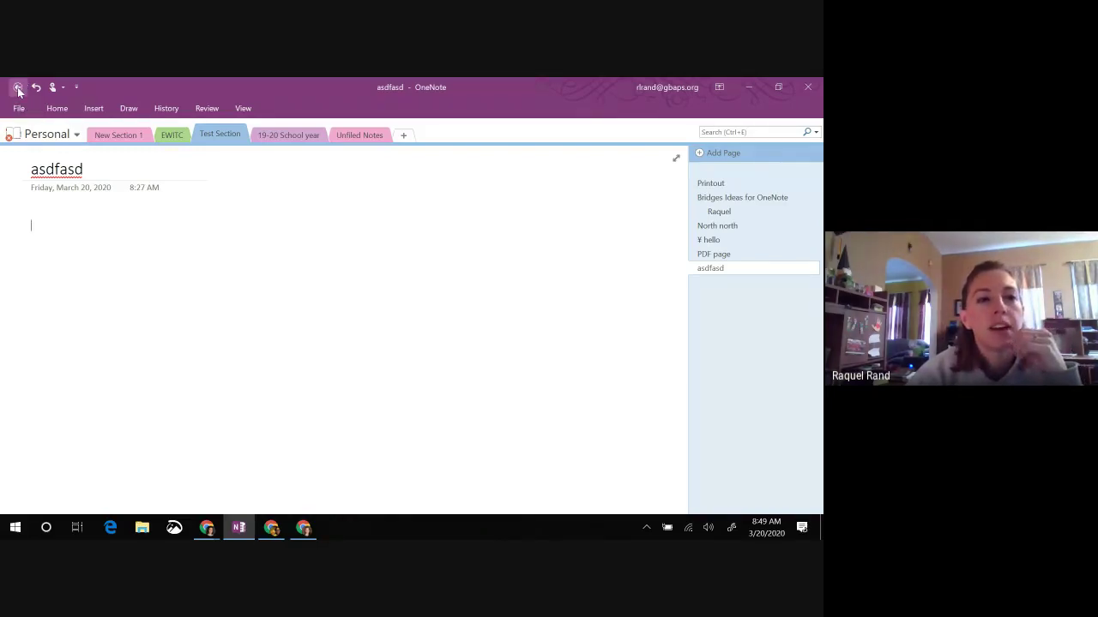
Step: Go back to the OneNote 2010 Guide page and open the File menu's Notebook Information screen
{"action": "left_click", "coordinate": [17, 88]}
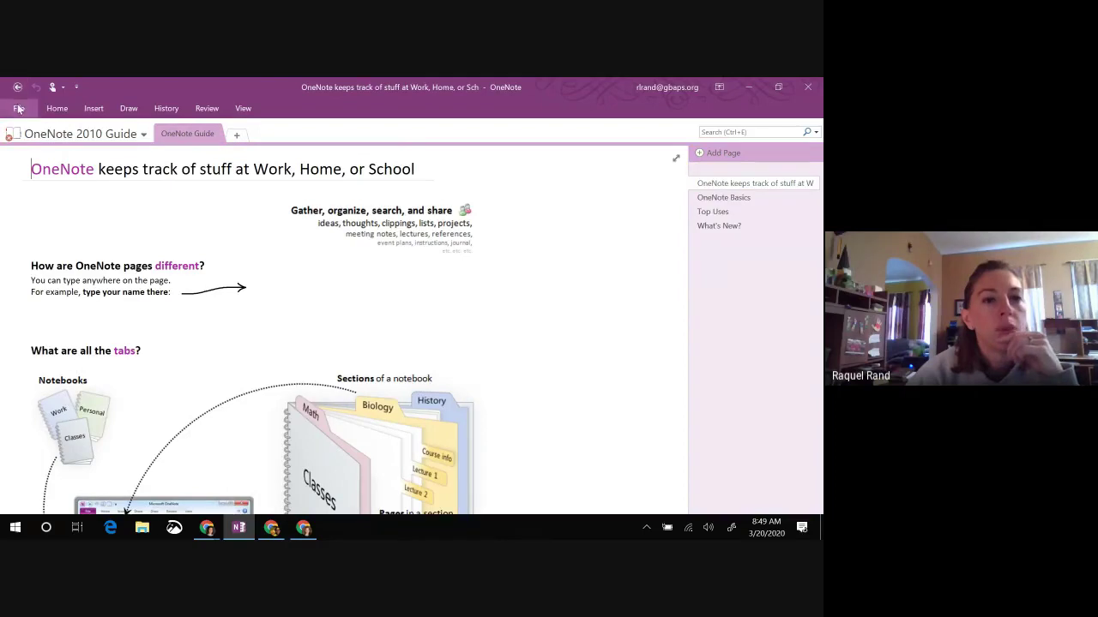
{"action": "left_click", "coordinate": [18, 108]}
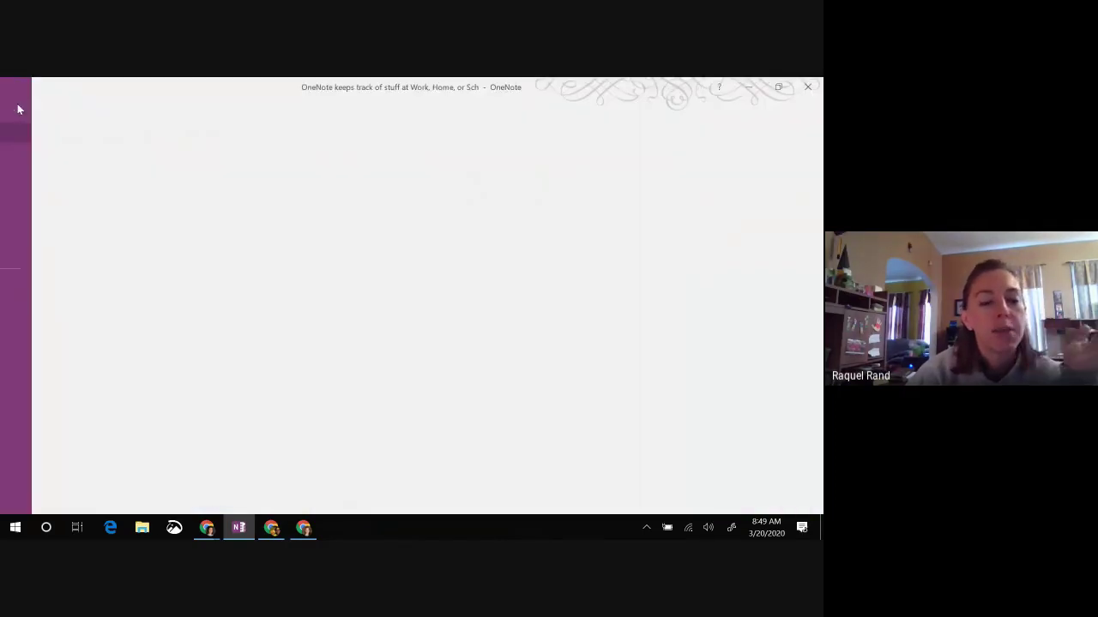
{"action": "left_click", "coordinate": [23, 107]}
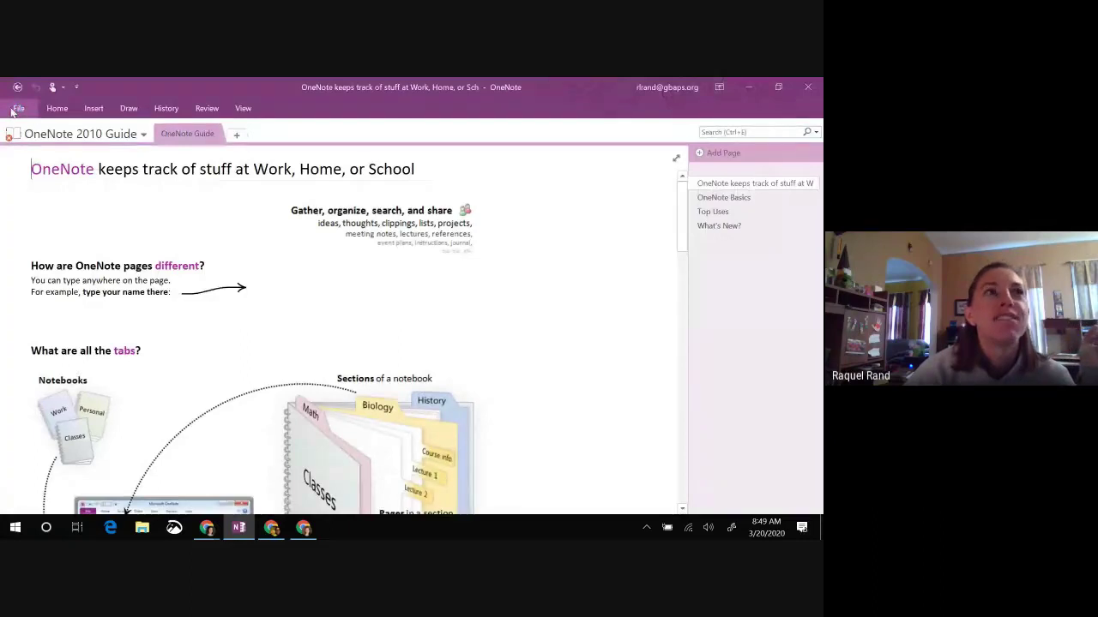
{"action": "left_click", "coordinate": [13, 110]}
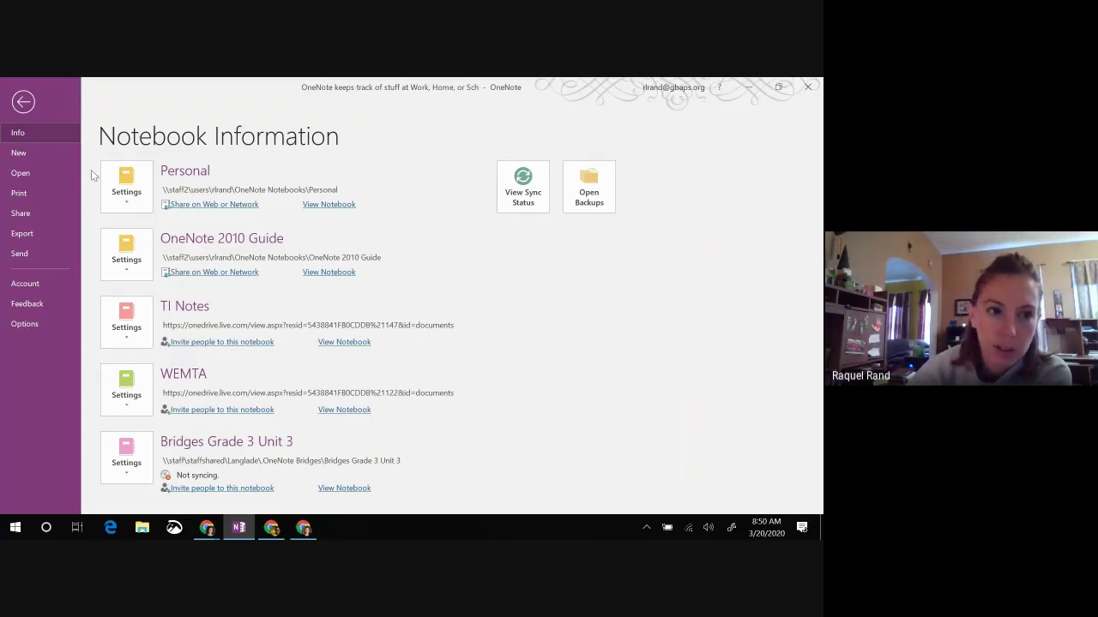
Step: Start a new notebook stored on This PC rather than OneDrive
{"action": "left_click", "coordinate": [27, 157]}
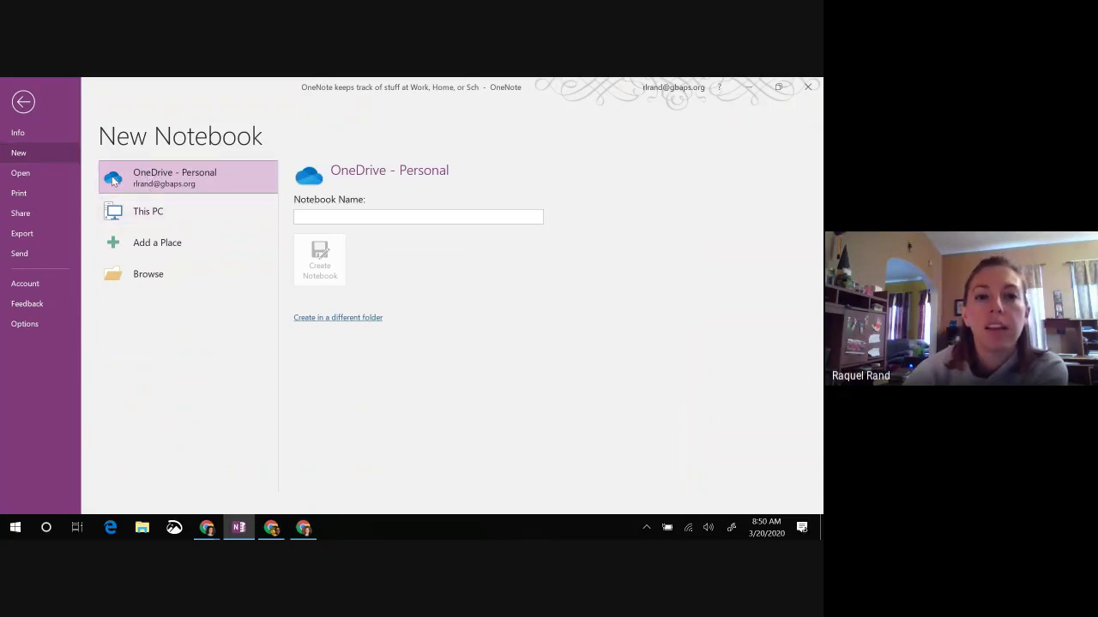
{"action": "left_click", "coordinate": [193, 174]}
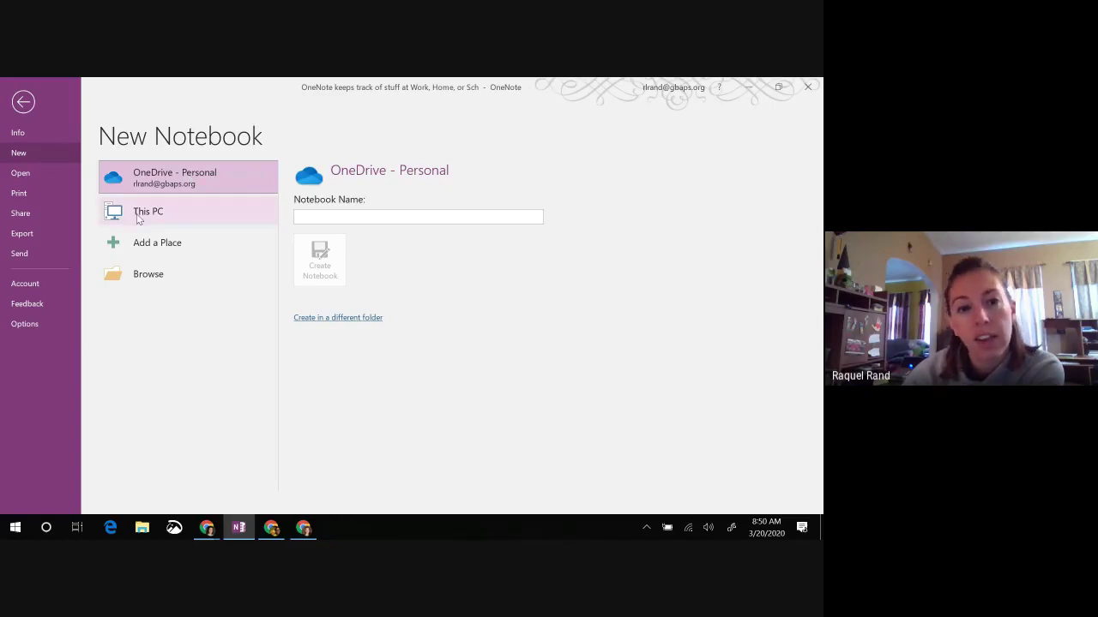
{"action": "left_click", "coordinate": [178, 215]}
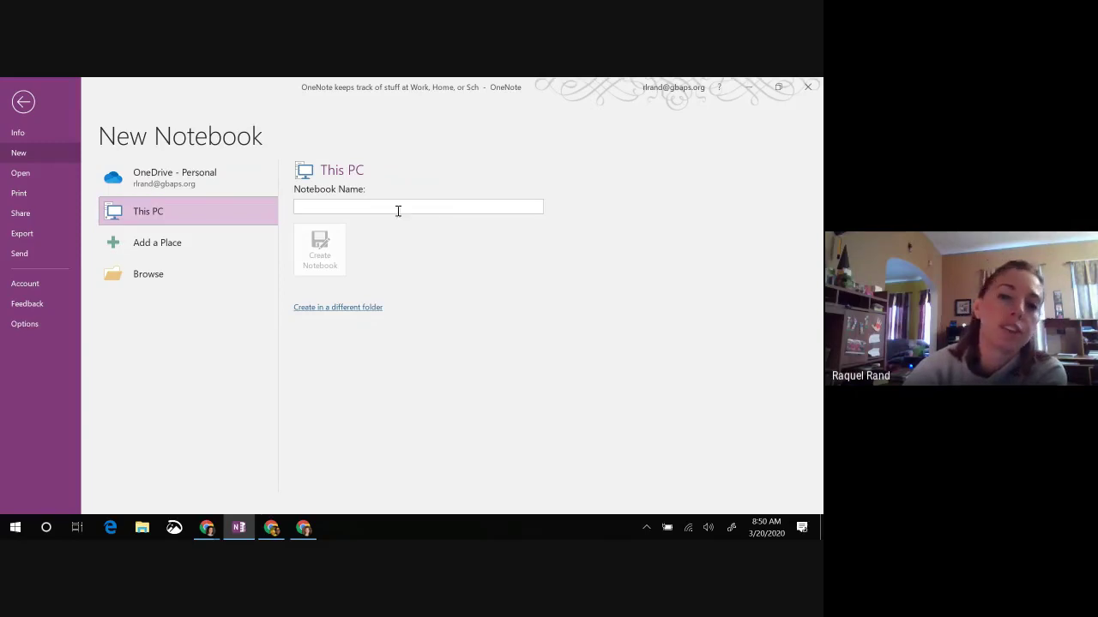
Step: Name it 'Training Notebook' and create it in the Desktop folder
{"action": "left_click", "coordinate": [351, 209]}
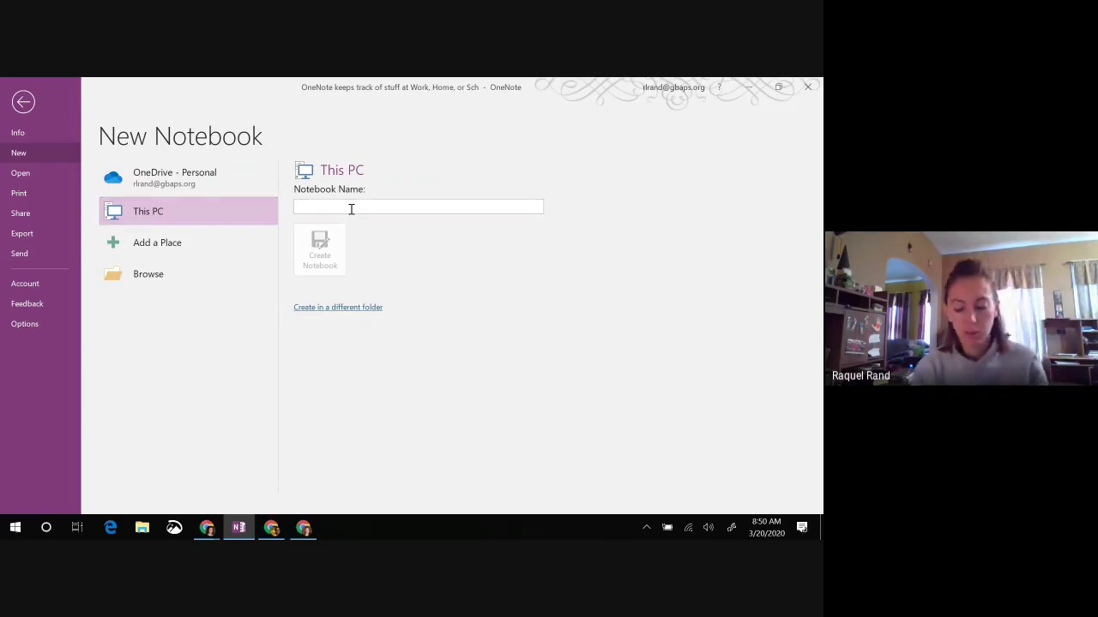
{"action": "type", "text": "Trainign Notebook"}
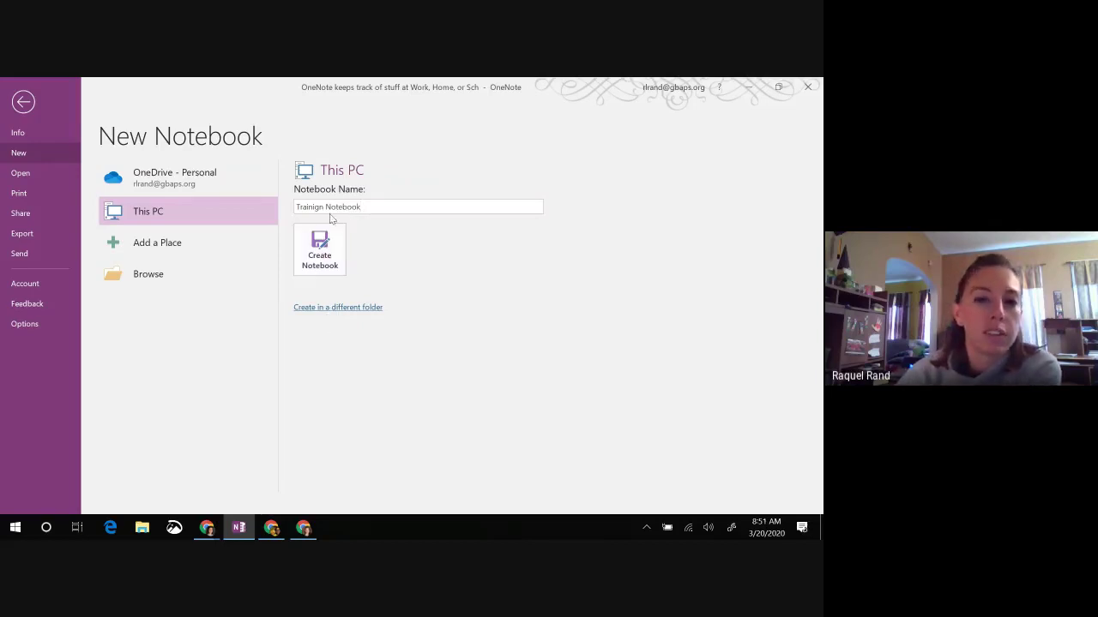
{"action": "left_click", "coordinate": [319, 208]}
{"action": "key", "text": "BackSpace"}
{"action": "key", "text": "BackSpace"}
{"action": "type", "text": "ng"}
{"action": "left_click", "coordinate": [329, 311]}
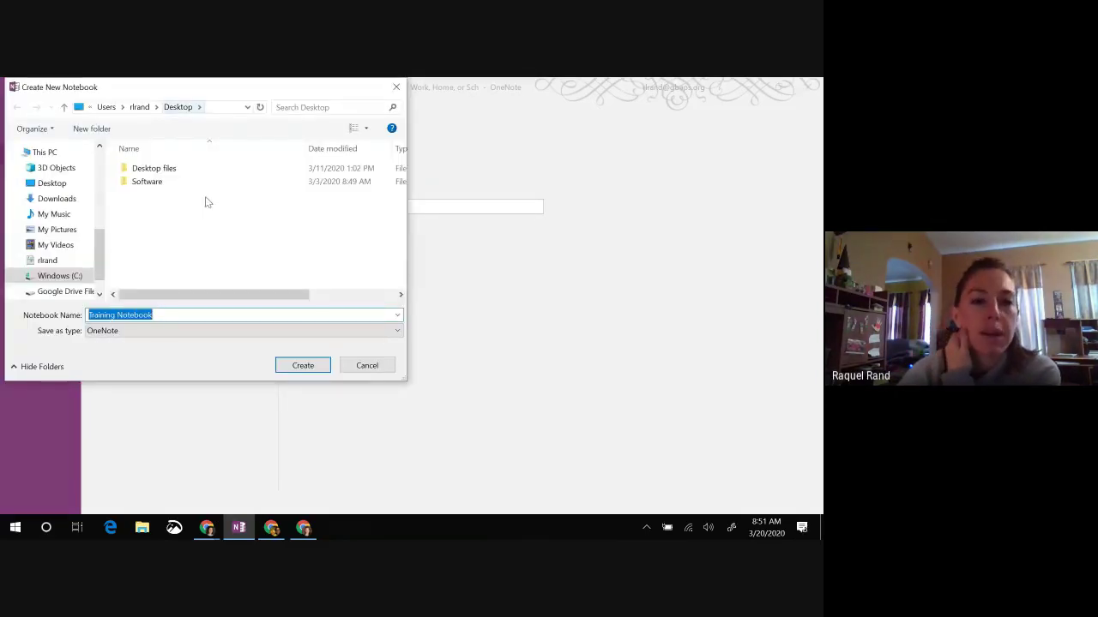
{"action": "left_click", "coordinate": [302, 366]}
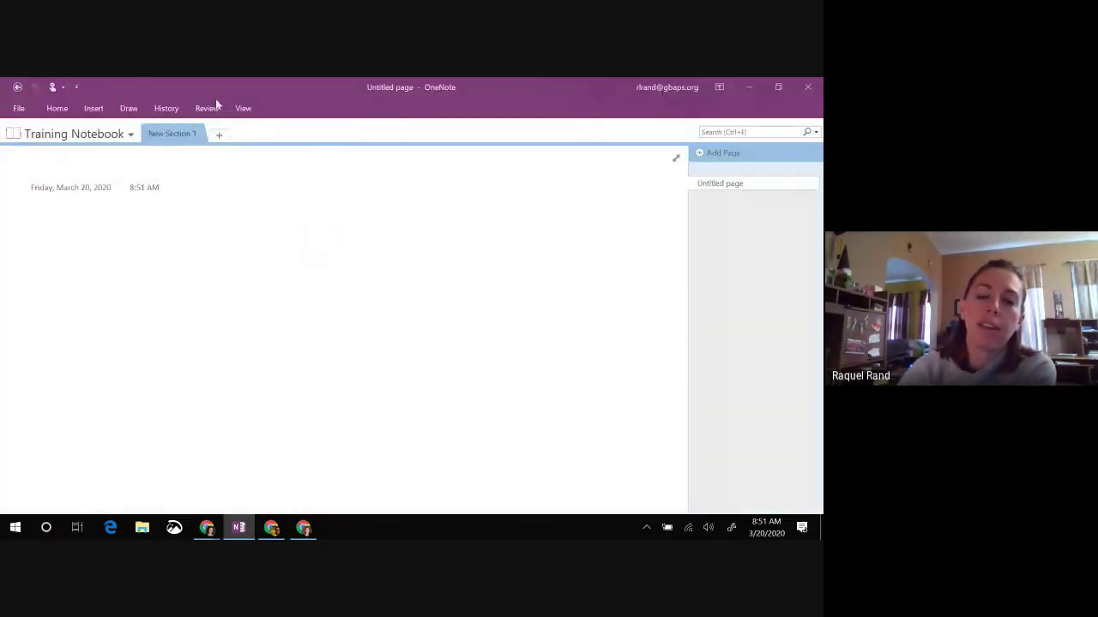
Step: Show the desktop to reveal the new Training Notebook folder
{"action": "right_click", "coordinate": [441, 537]}
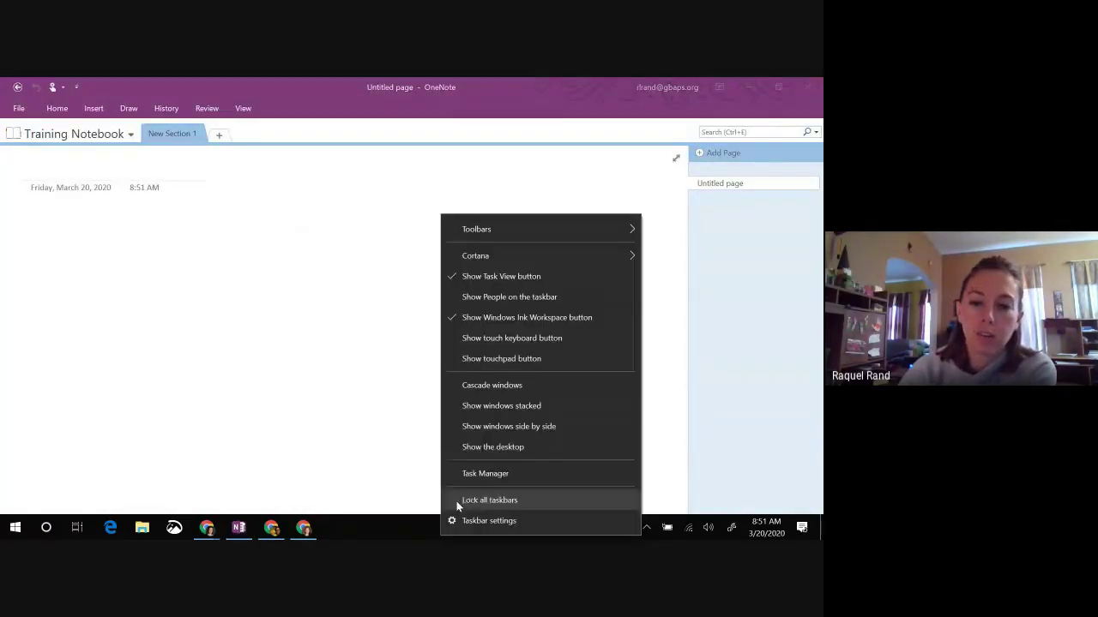
{"action": "left_click", "coordinate": [472, 454]}
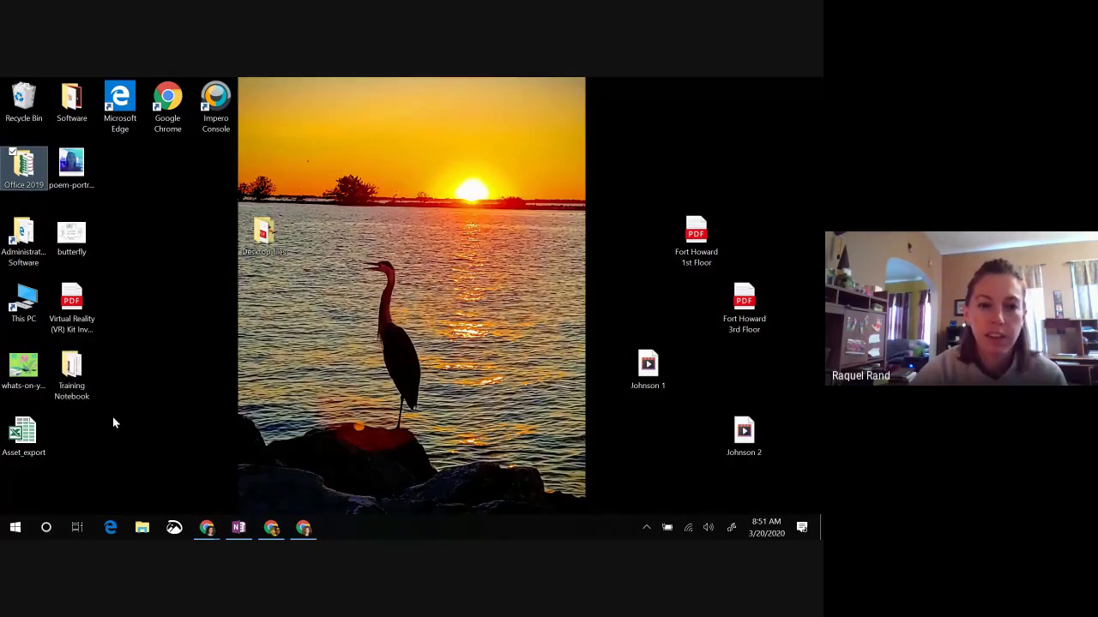
Step: Read replies in the Google Meet chat, then return to the Training Notebook's Untitled page
{"action": "left_click", "coordinate": [207, 530]}
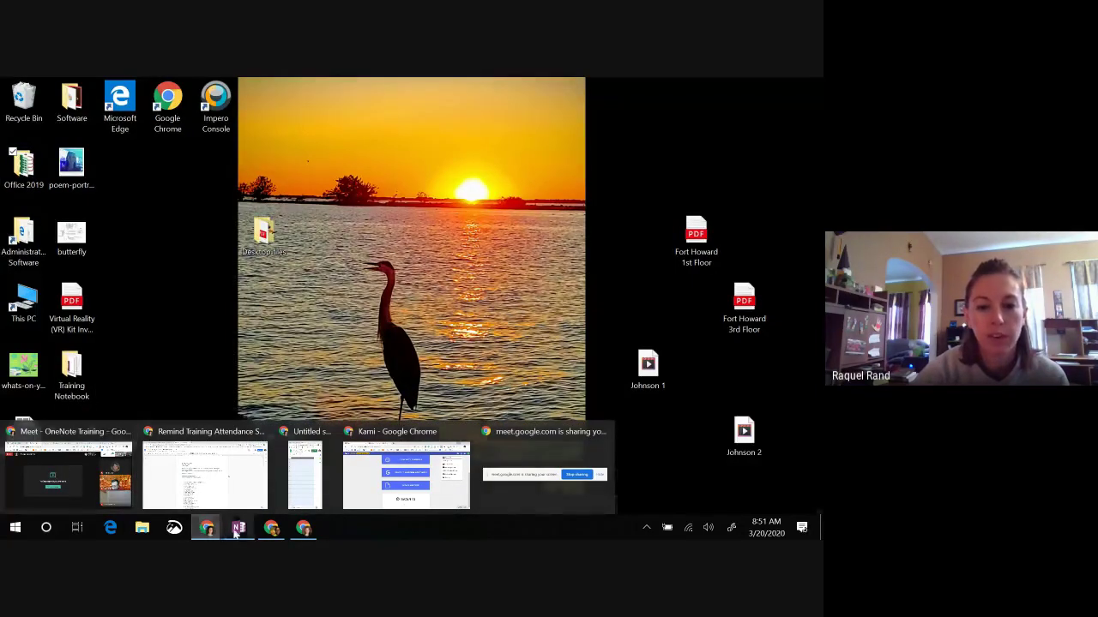
{"action": "left_click", "coordinate": [239, 528]}
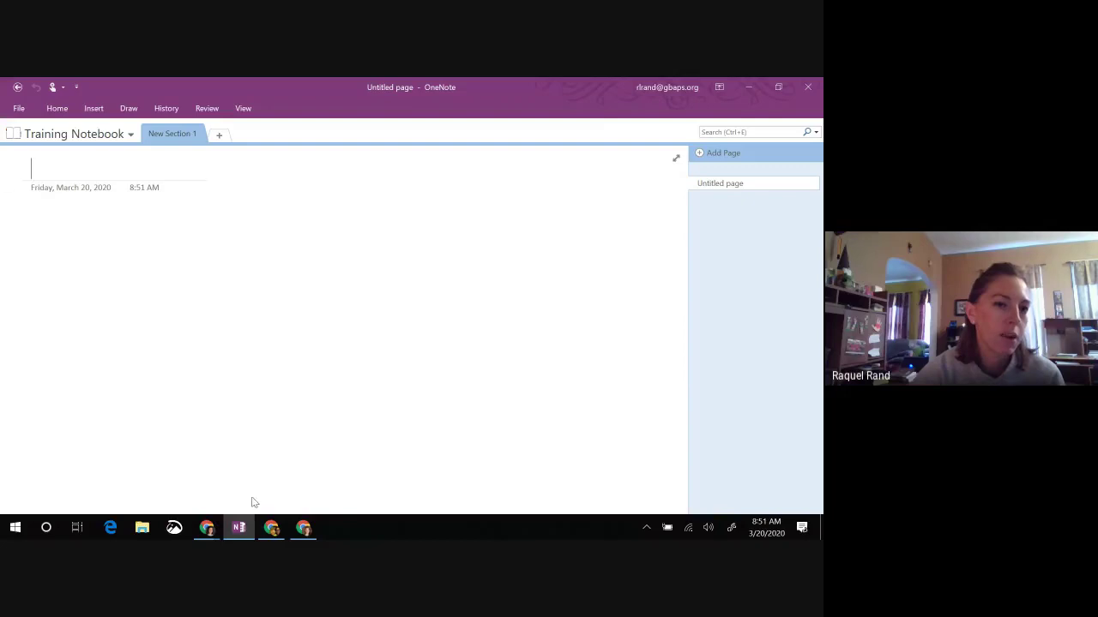
{"action": "left_click", "coordinate": [214, 533]}
{"action": "left_click", "coordinate": [100, 477]}
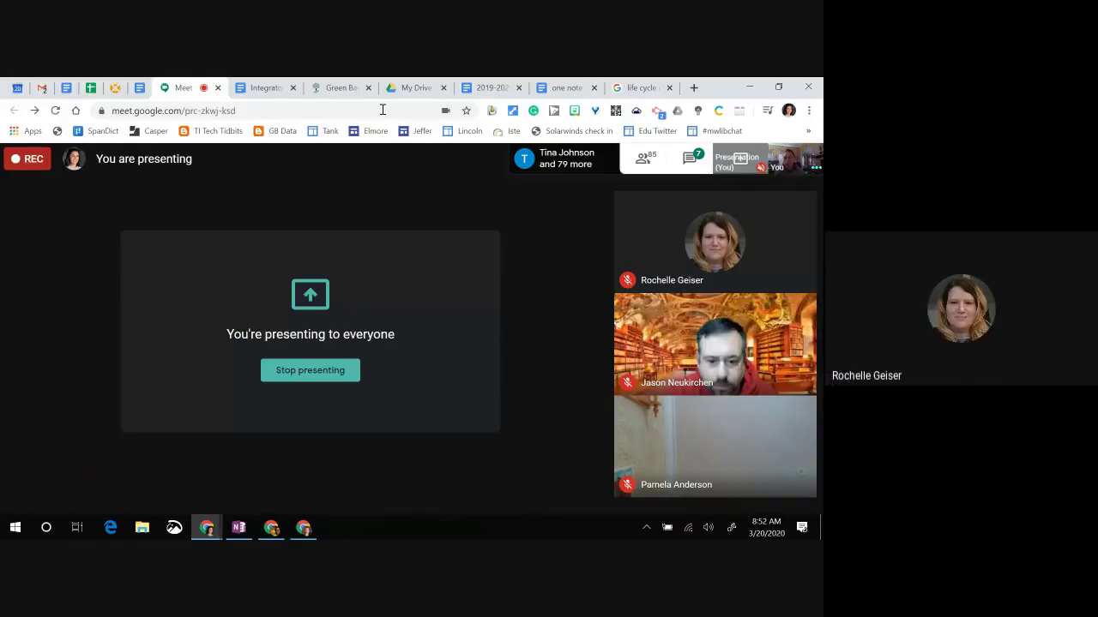
{"action": "left_click", "coordinate": [689, 158]}
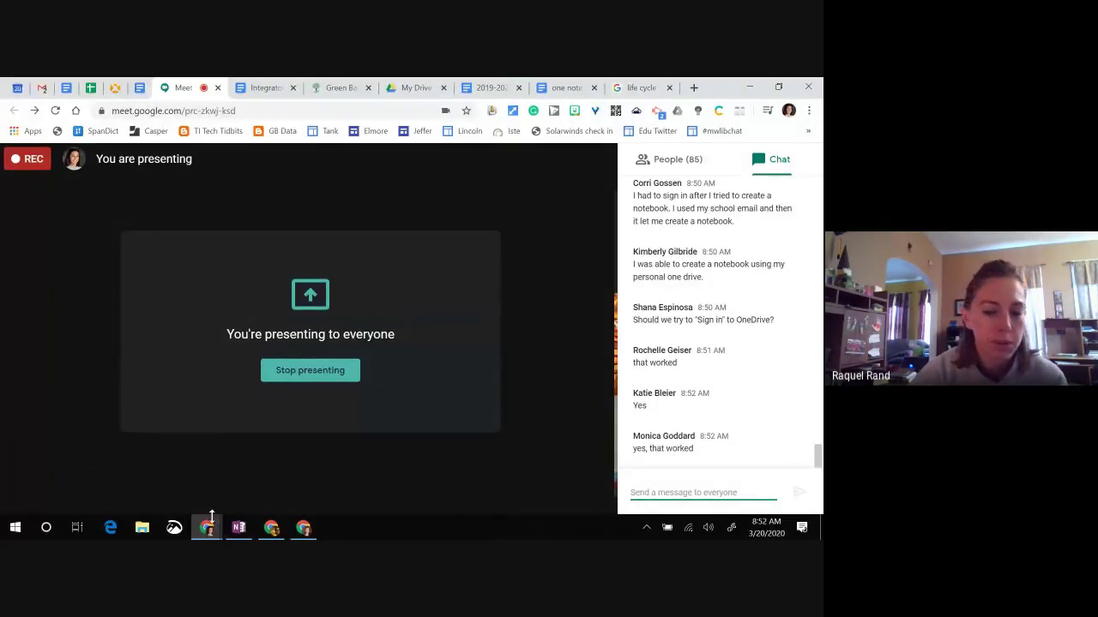
{"action": "mouse_move", "coordinate": [239, 532]}
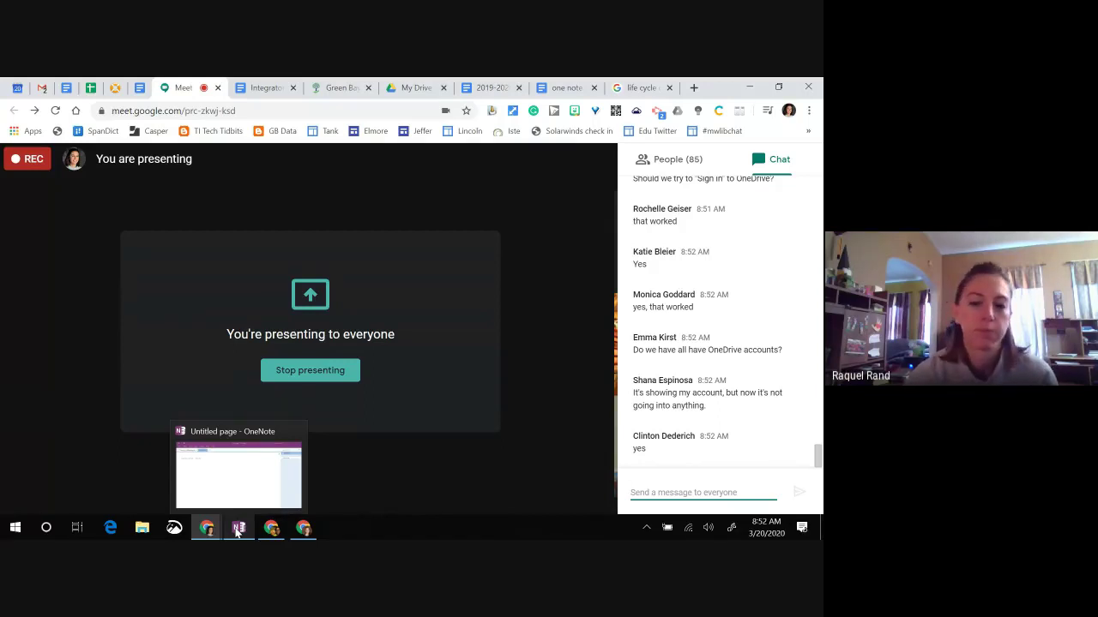
{"action": "left_click", "coordinate": [238, 529]}
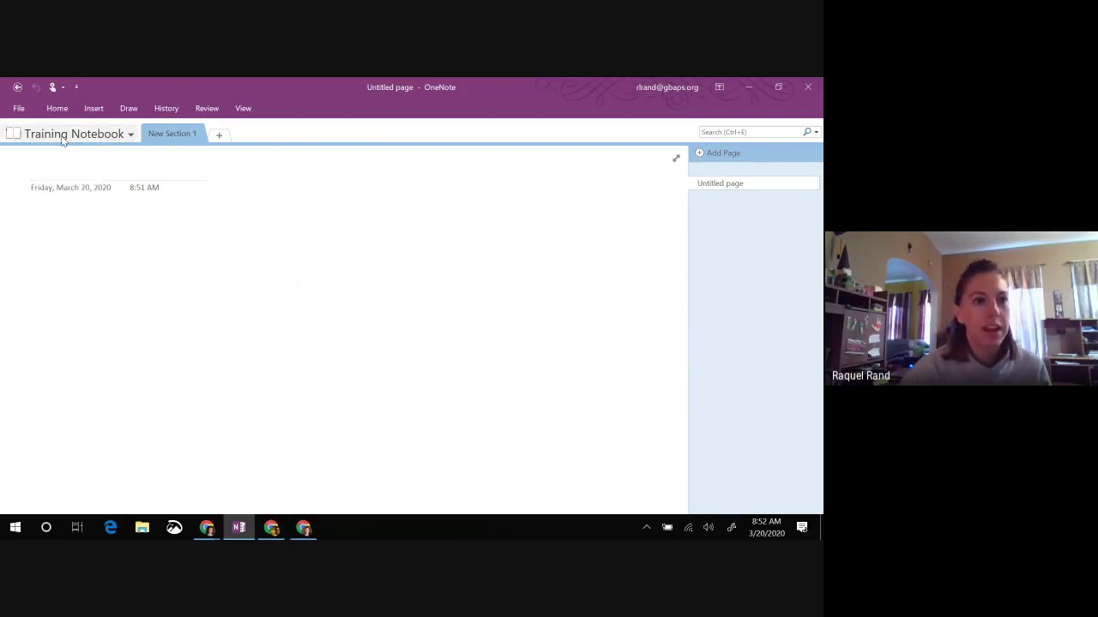
Step: Switch to the Personal notebook and view the Unfiled Notes section options without changing anything
{"action": "left_click", "coordinate": [62, 139]}
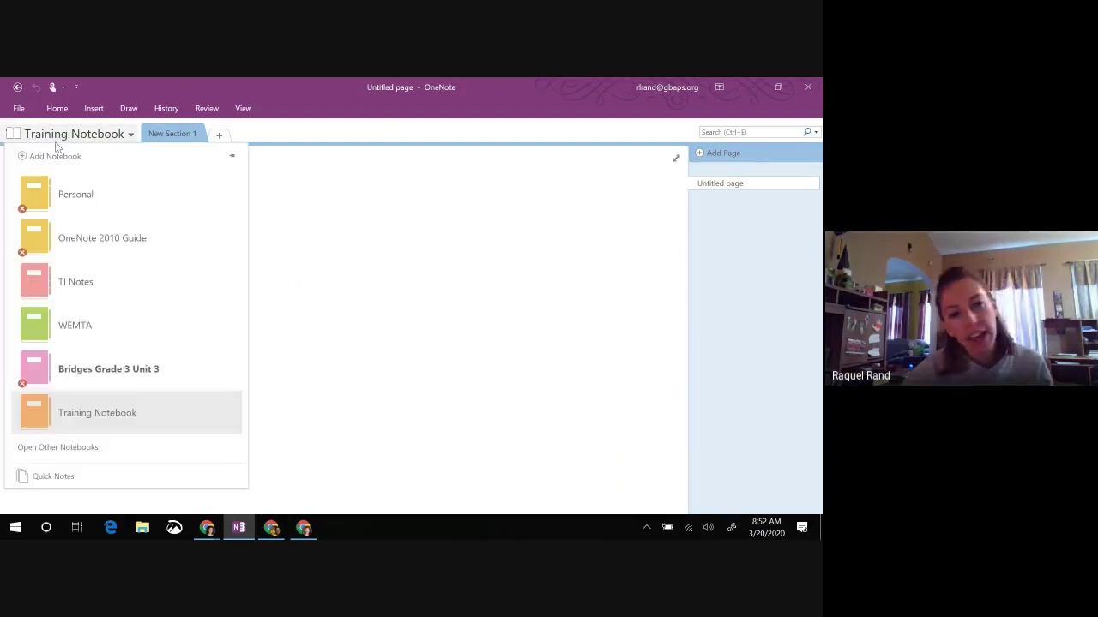
{"action": "left_click", "coordinate": [77, 198]}
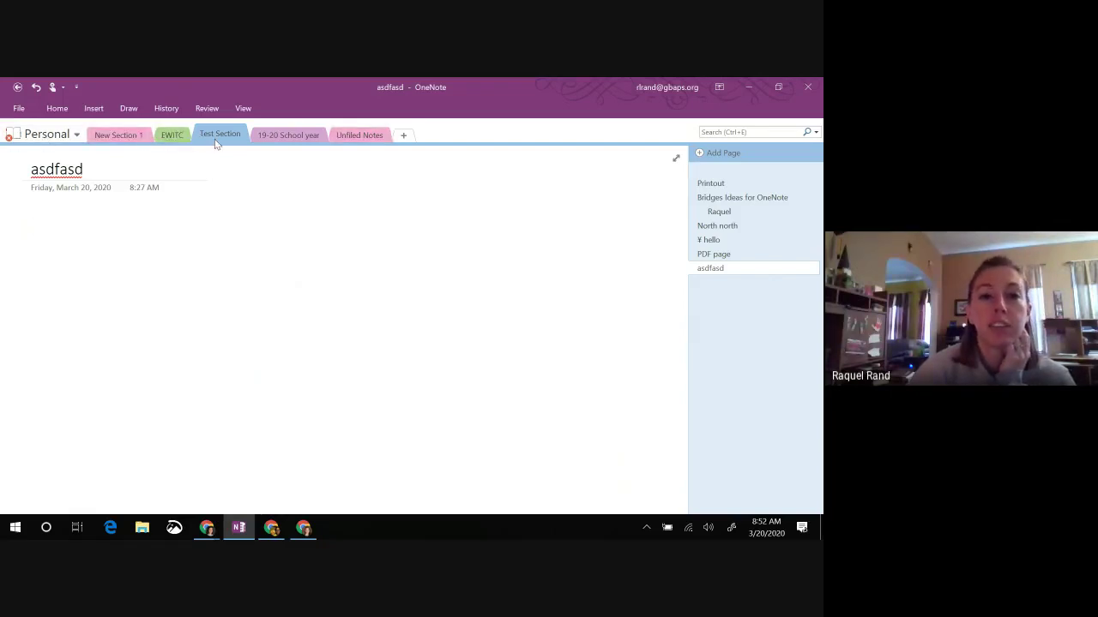
{"action": "right_click", "coordinate": [354, 142]}
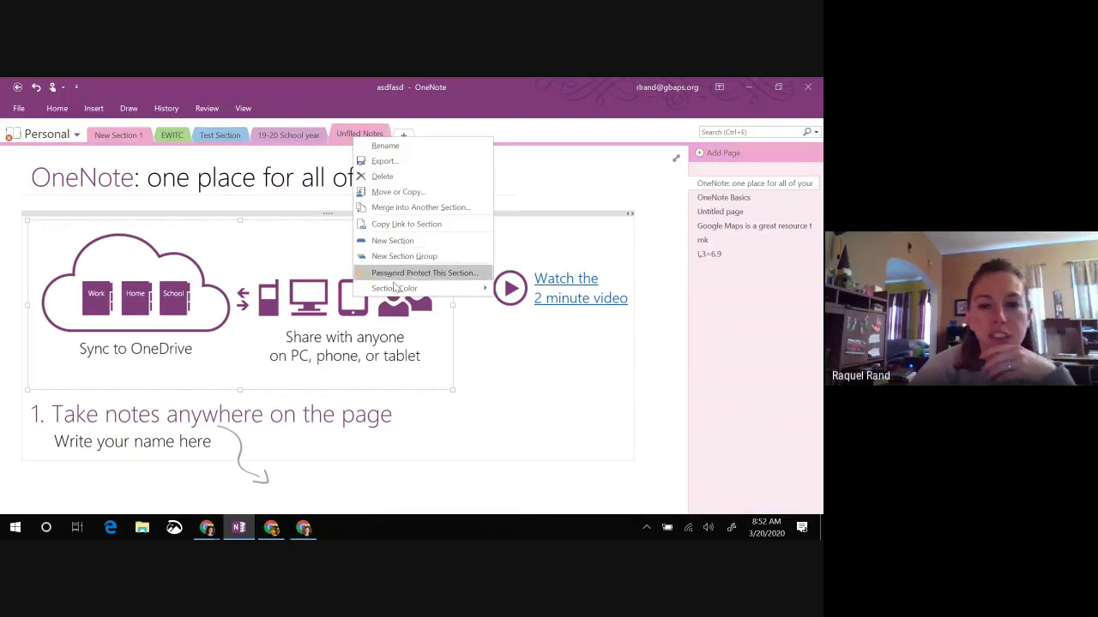
{"action": "mouse_move", "coordinate": [389, 288]}
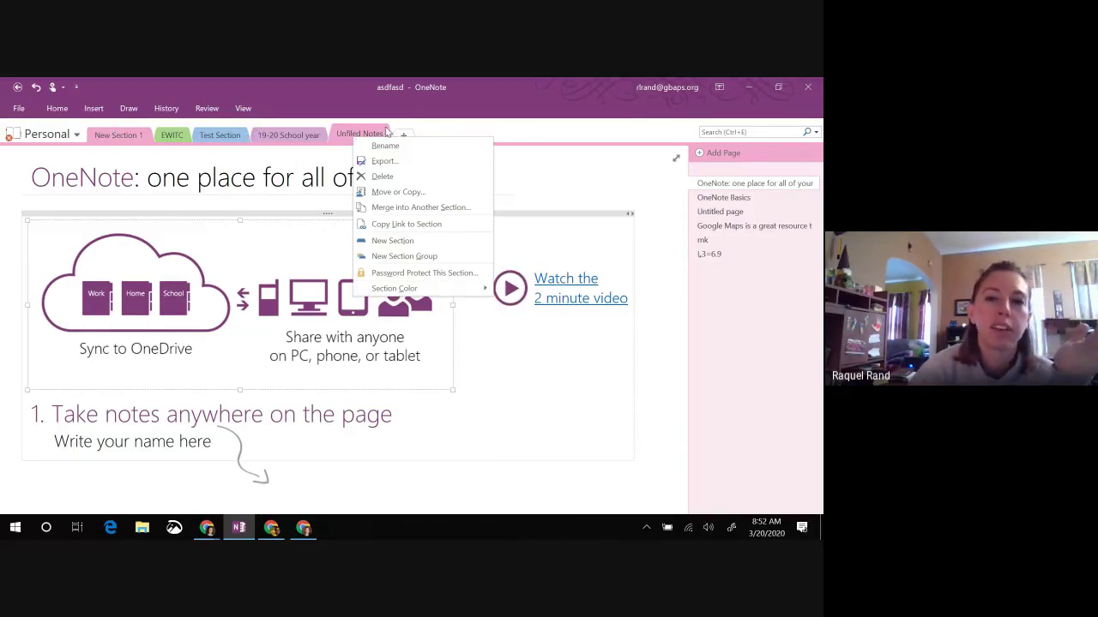
{"action": "left_click", "coordinate": [519, 135]}
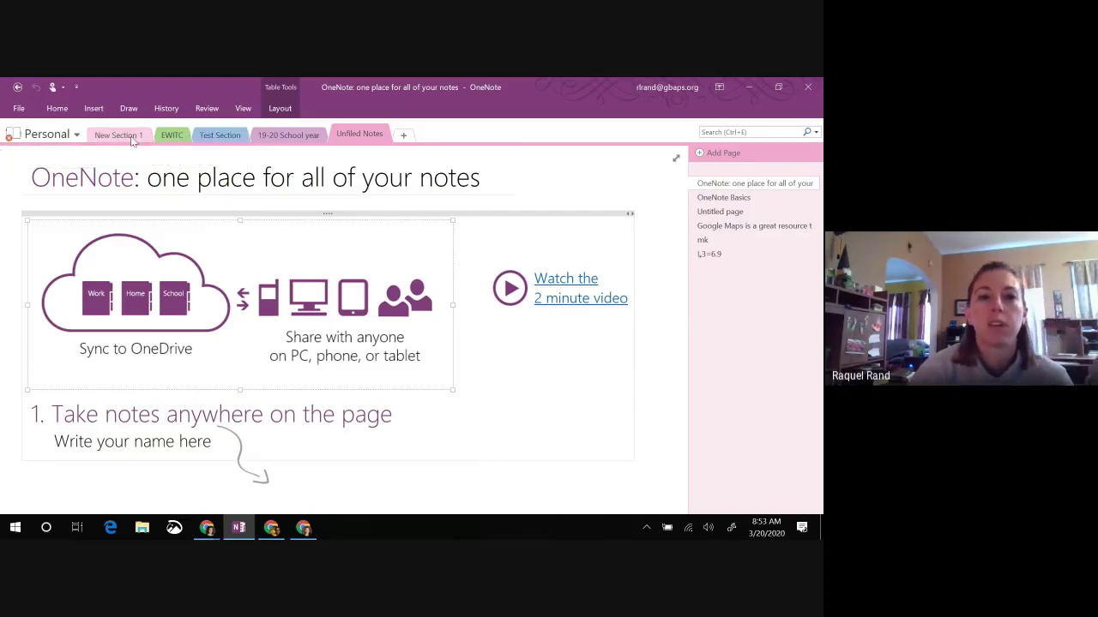
Step: Add a new page at the end of Test Section titled 'March 20 page'
{"action": "left_click", "coordinate": [216, 137]}
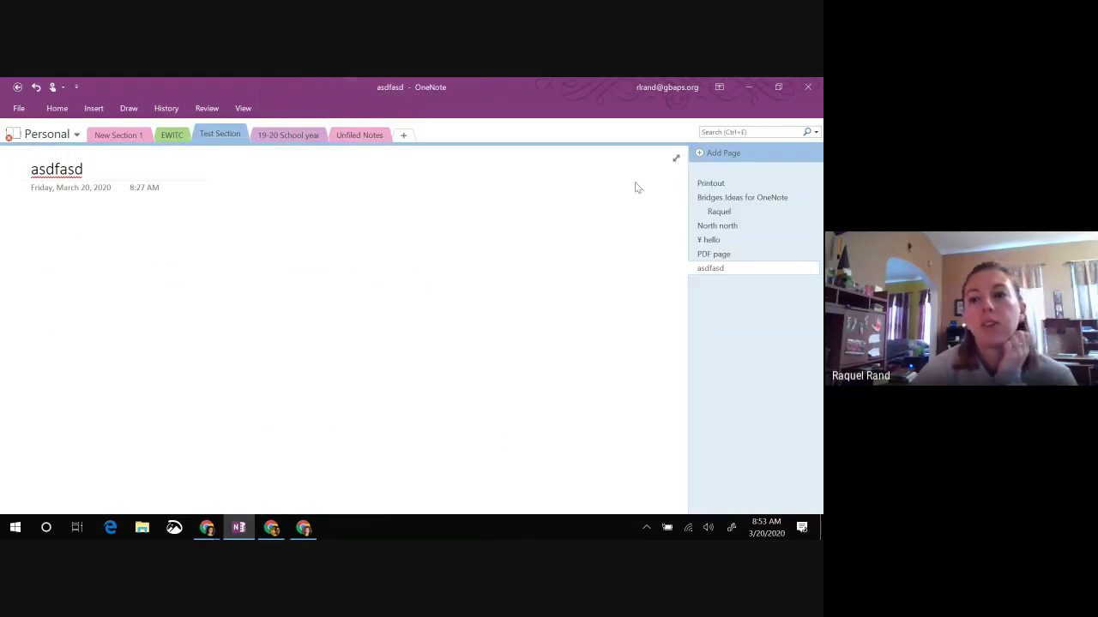
{"action": "left_click", "coordinate": [699, 154]}
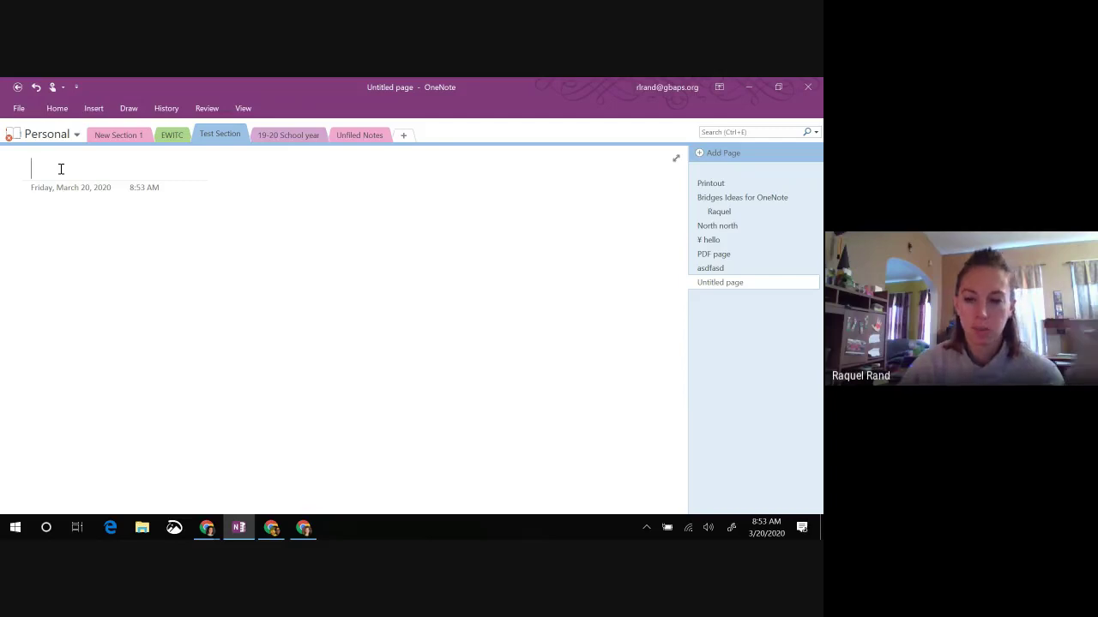
{"action": "type", "text": "March 20"}
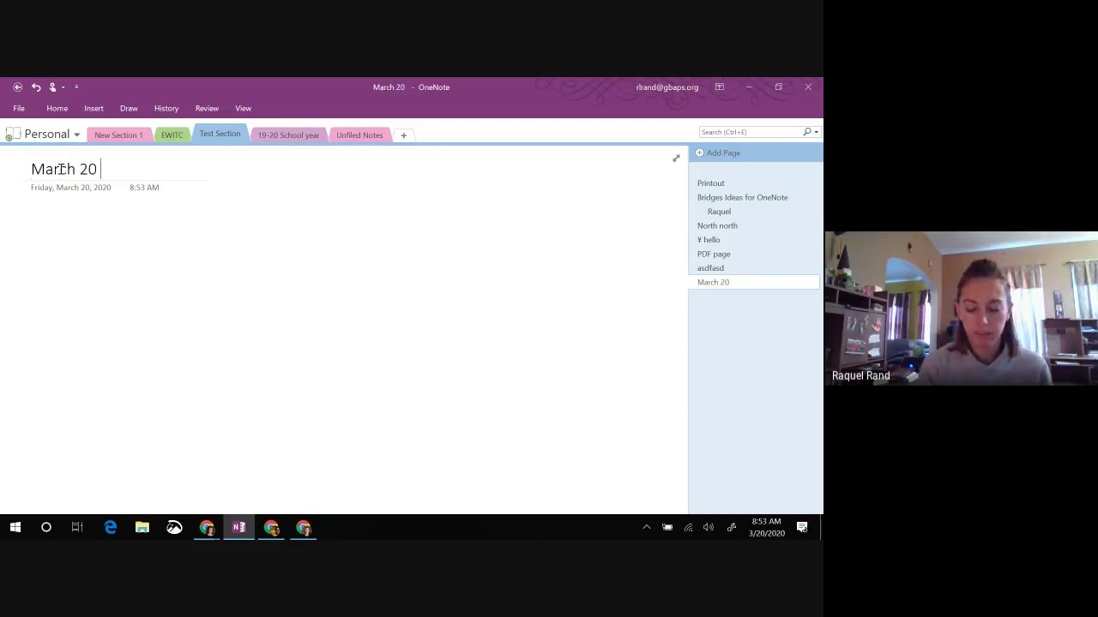
{"action": "type", "text": " page"}
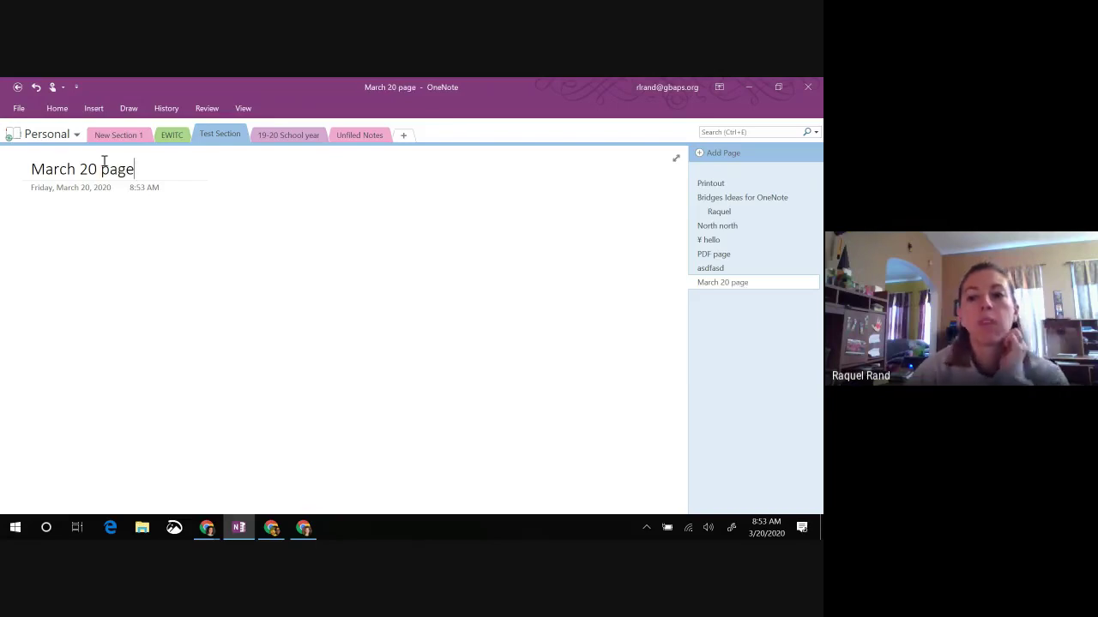
Step: Make the asdfasd page a subpage of PDF page
{"action": "right_click", "coordinate": [720, 270]}
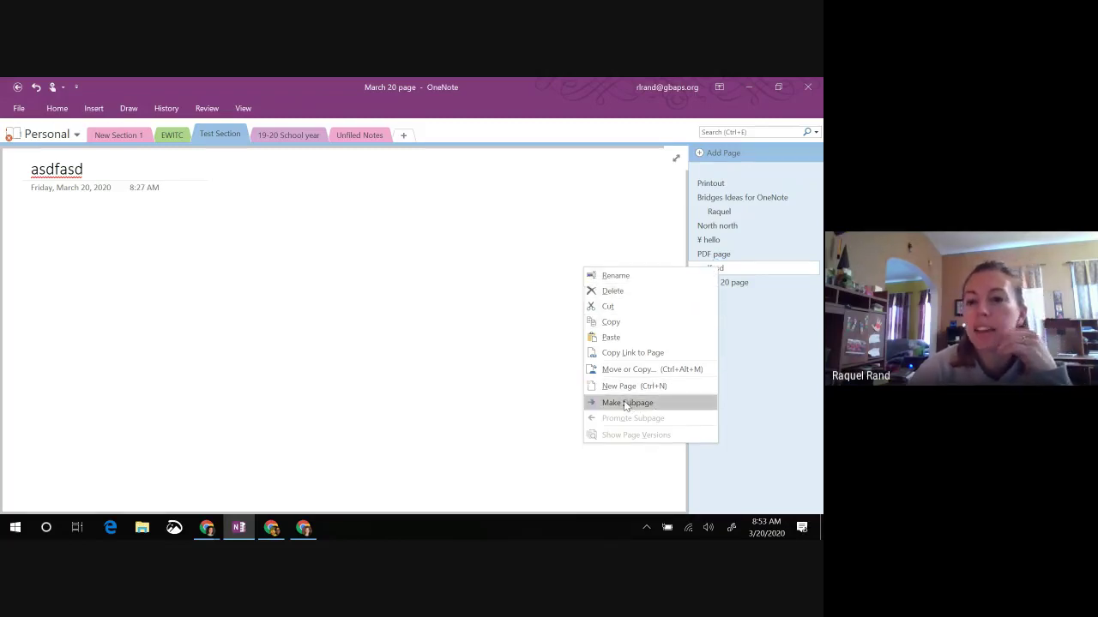
{"action": "left_click", "coordinate": [544, 211]}
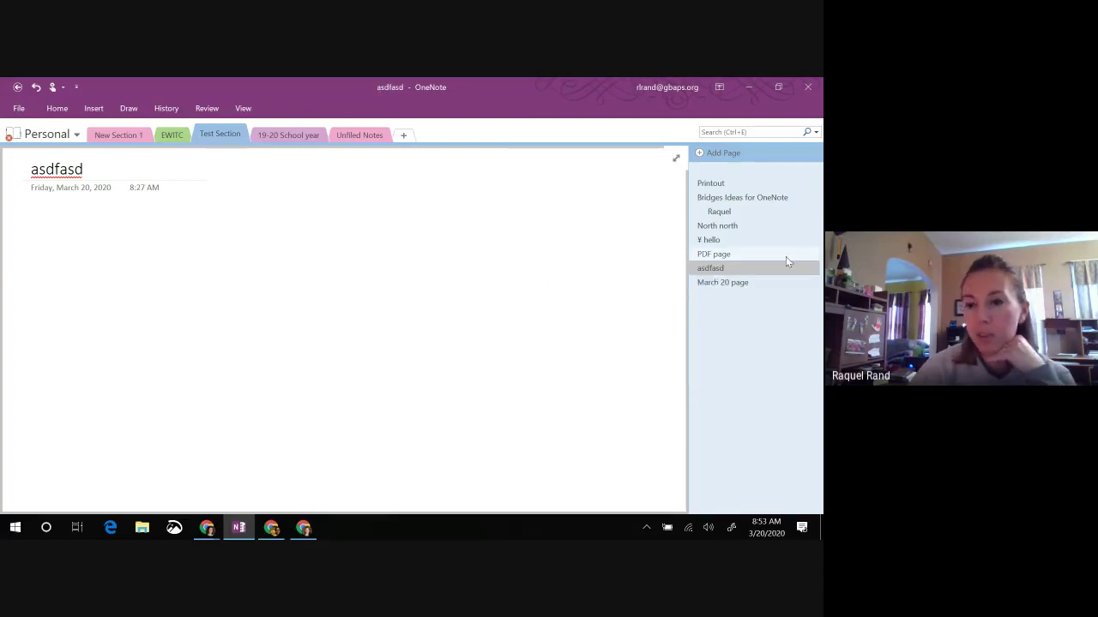
{"action": "right_click", "coordinate": [704, 273]}
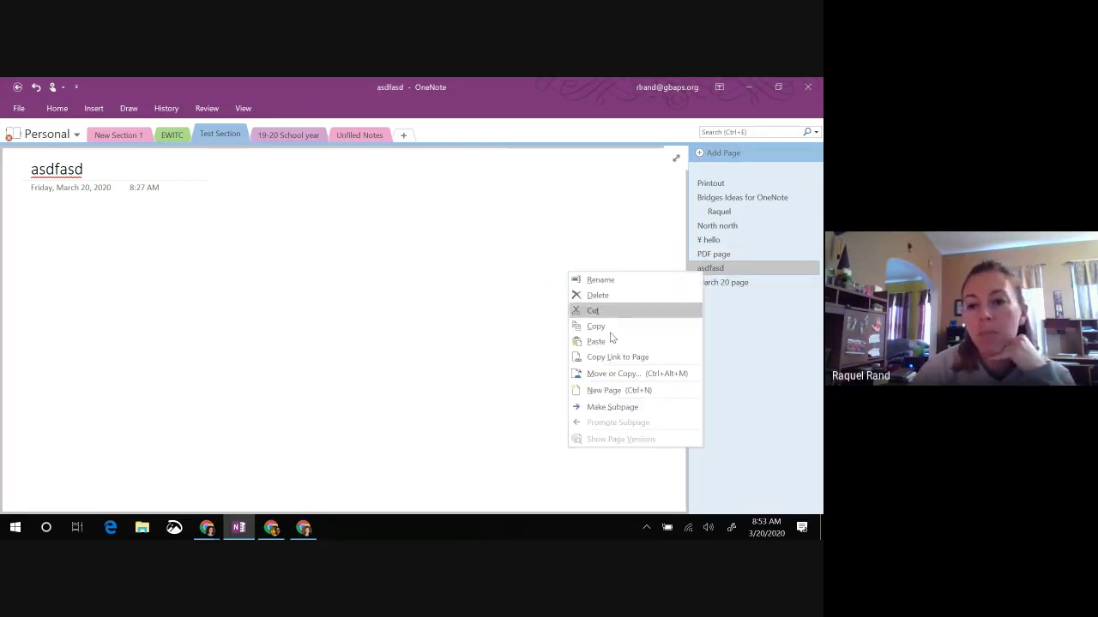
{"action": "left_click", "coordinate": [610, 406]}
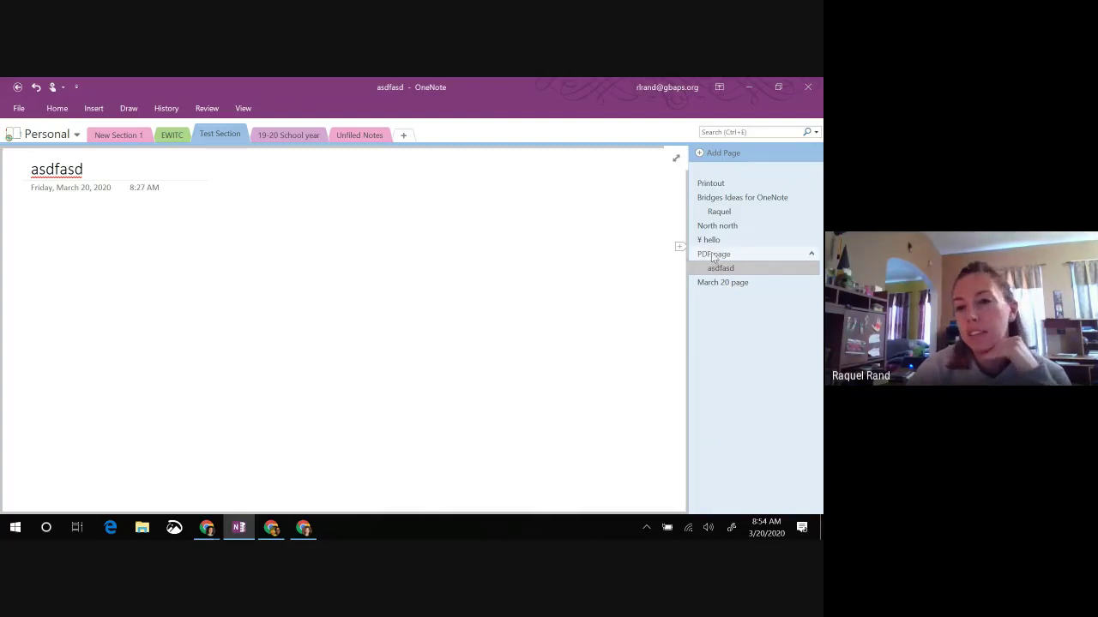
Step: Collapse and re-expand the page groups, then open the asdfasd subpage
{"action": "left_click", "coordinate": [811, 254]}
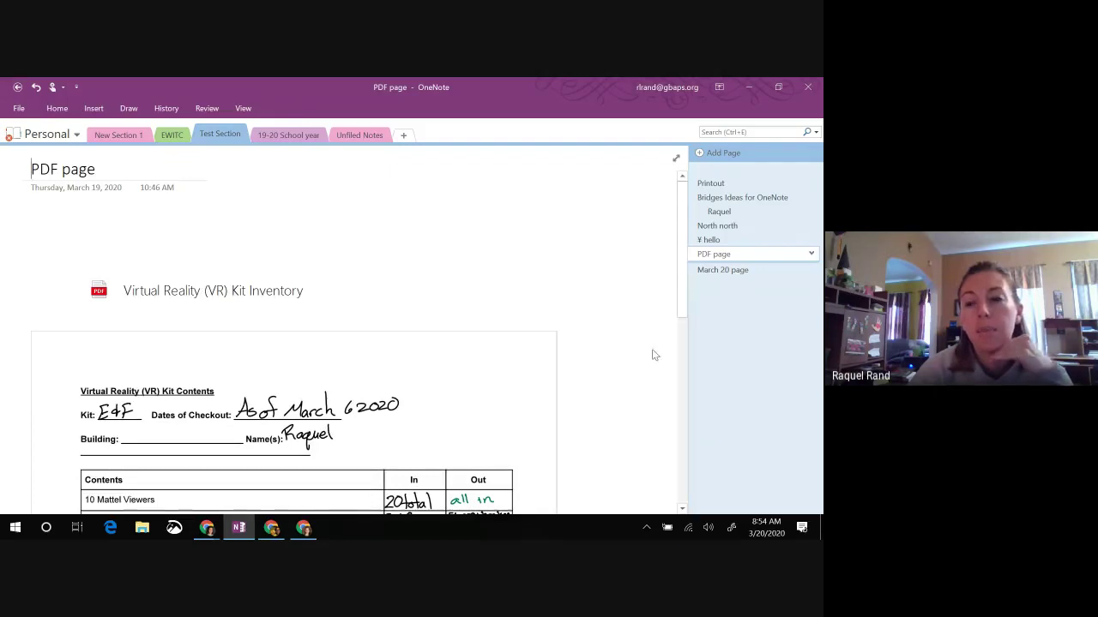
{"action": "left_click", "coordinate": [812, 197]}
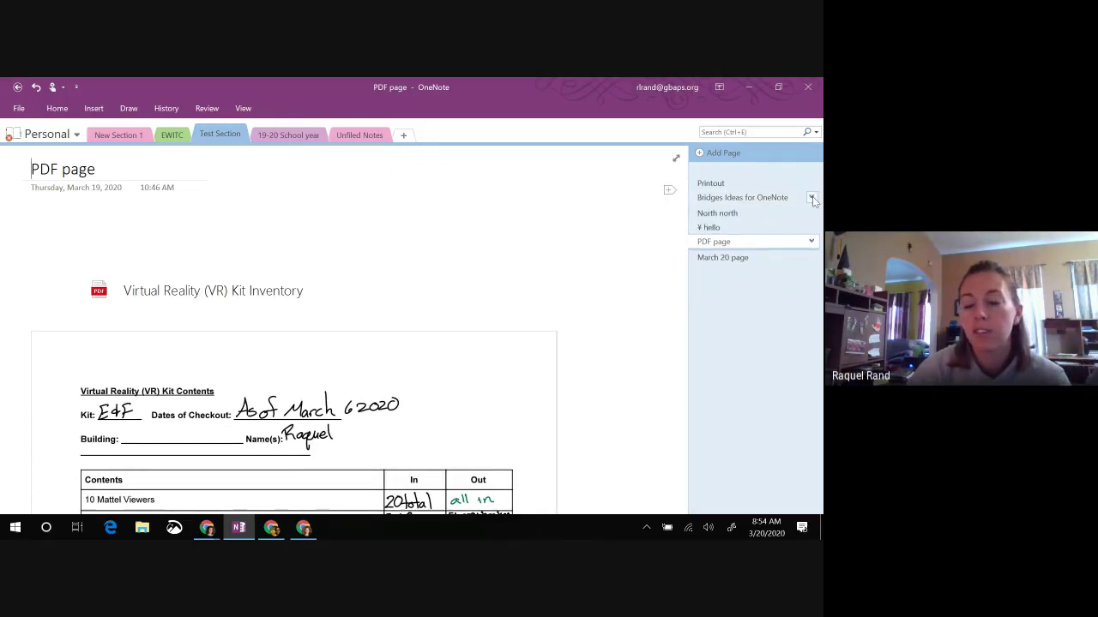
{"action": "left_click", "coordinate": [809, 242]}
{"action": "left_click", "coordinate": [722, 257]}
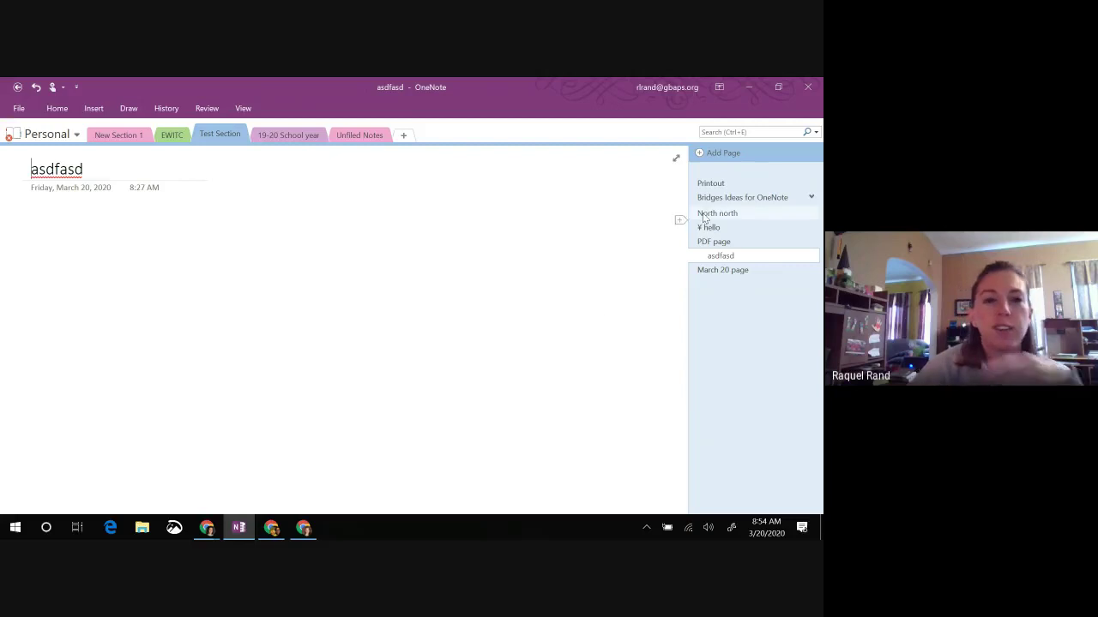
Step: Promote asdfasd to a top-level page, expand Bridges Ideas for OneNote, and return to asdfasd
{"action": "right_click", "coordinate": [729, 258]}
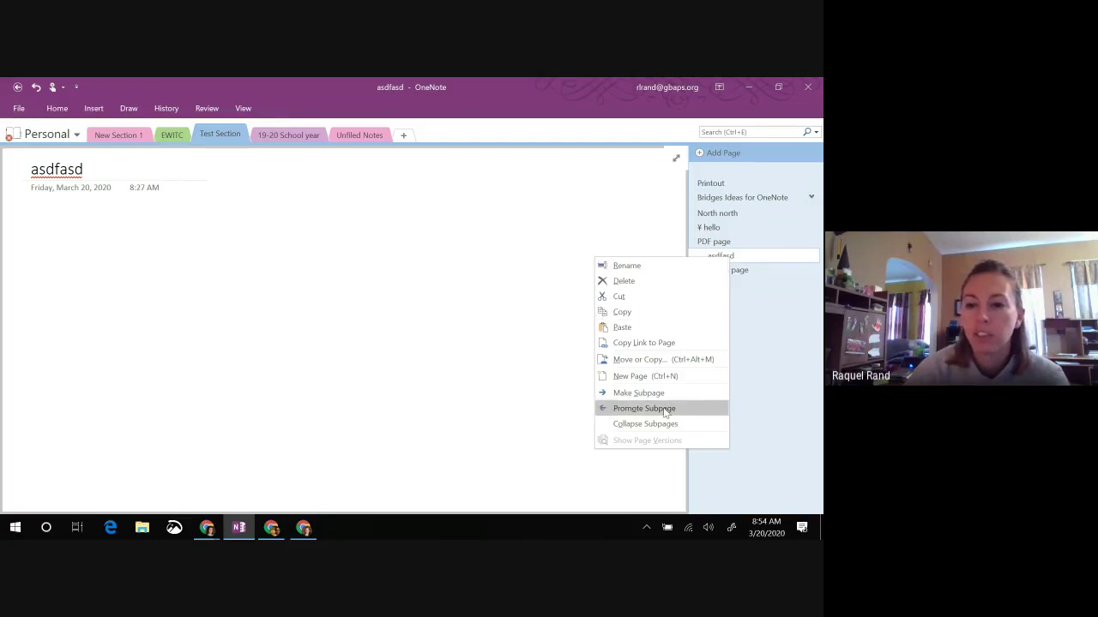
{"action": "left_click", "coordinate": [633, 410]}
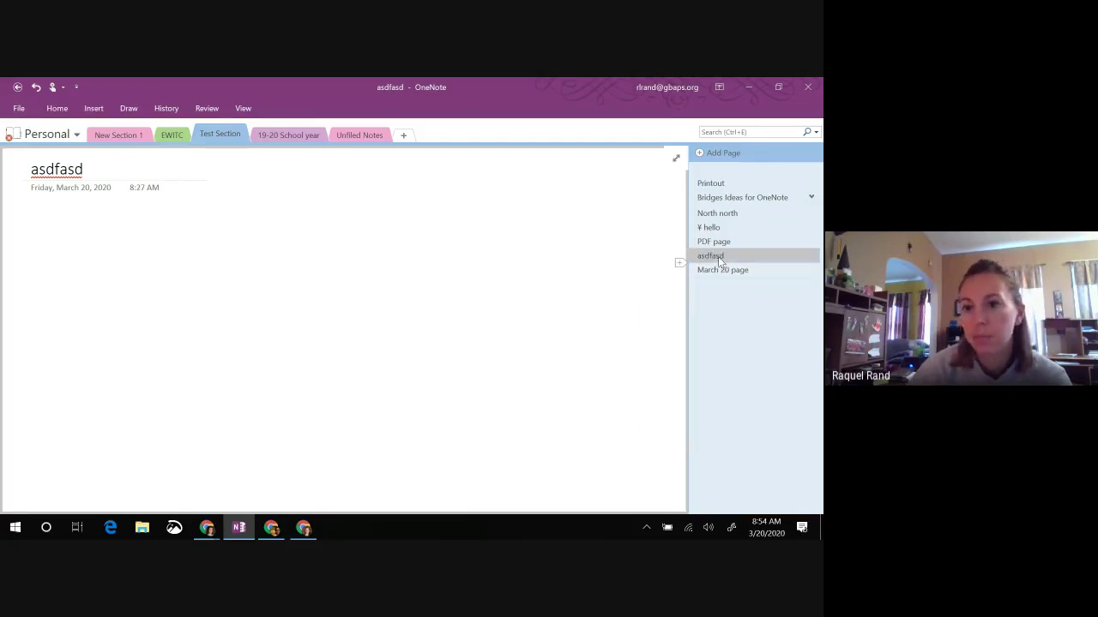
{"action": "left_click", "coordinate": [809, 198]}
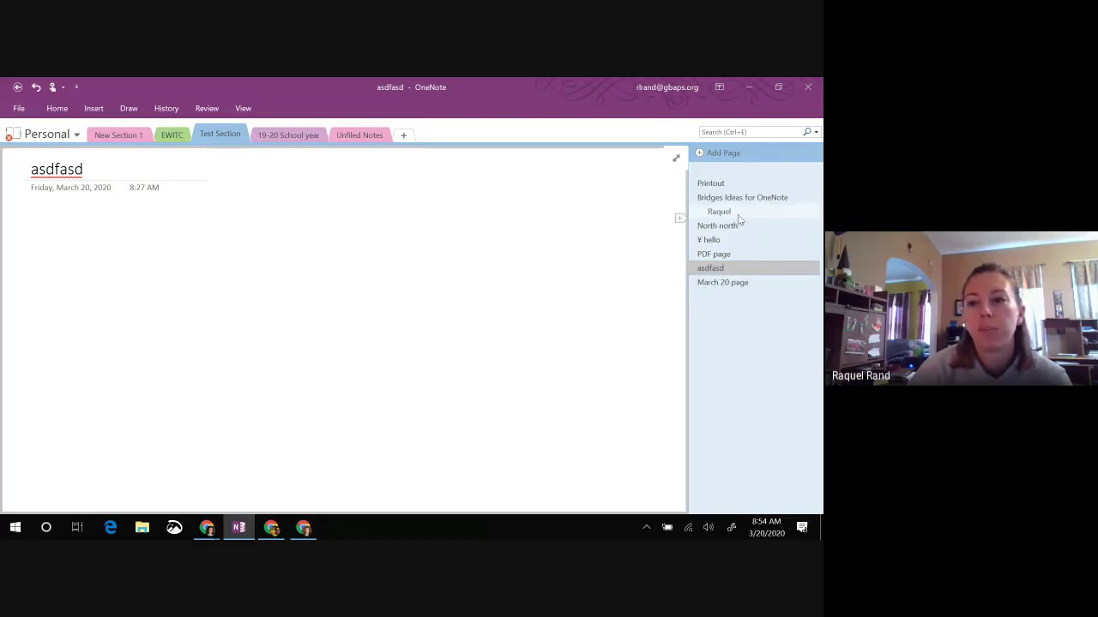
{"action": "right_click", "coordinate": [726, 215]}
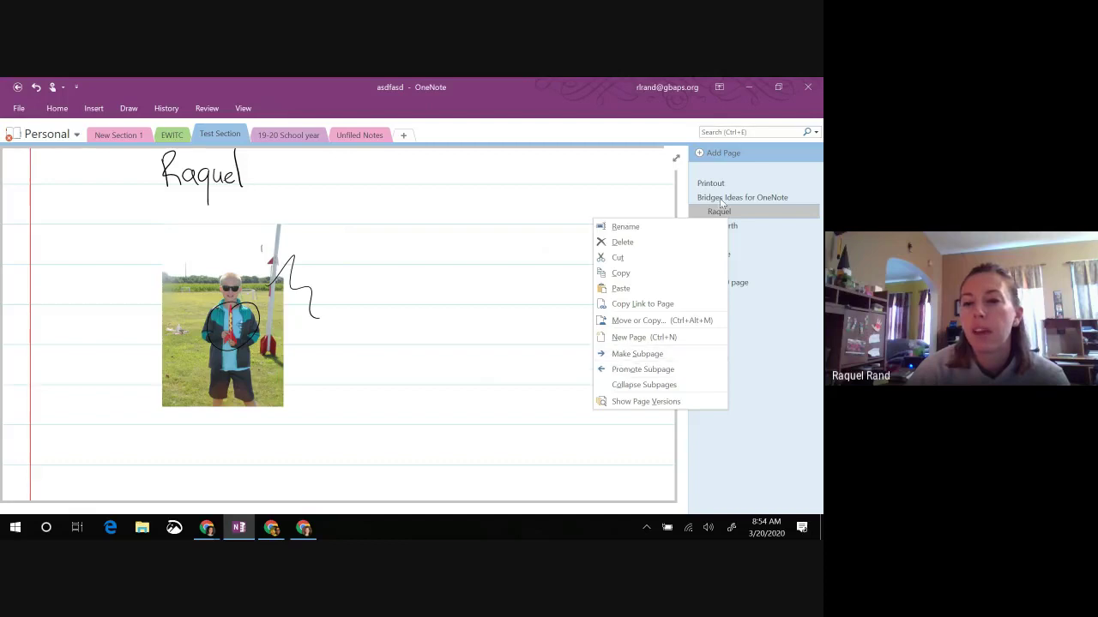
{"action": "left_click", "coordinate": [770, 301]}
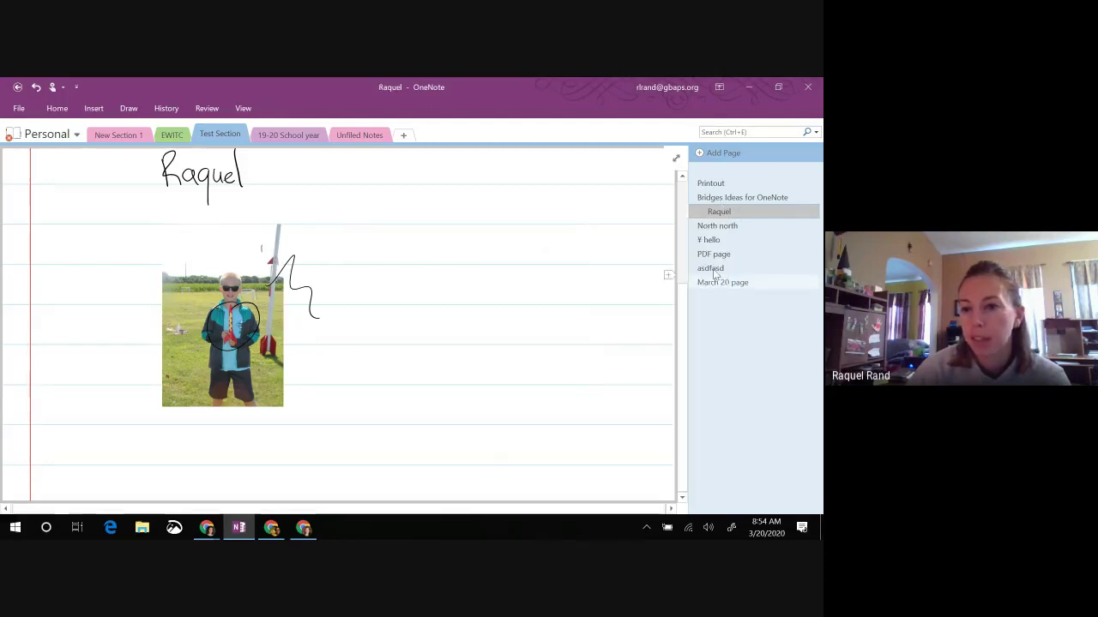
{"action": "left_click", "coordinate": [711, 255]}
{"action": "left_click", "coordinate": [709, 268]}
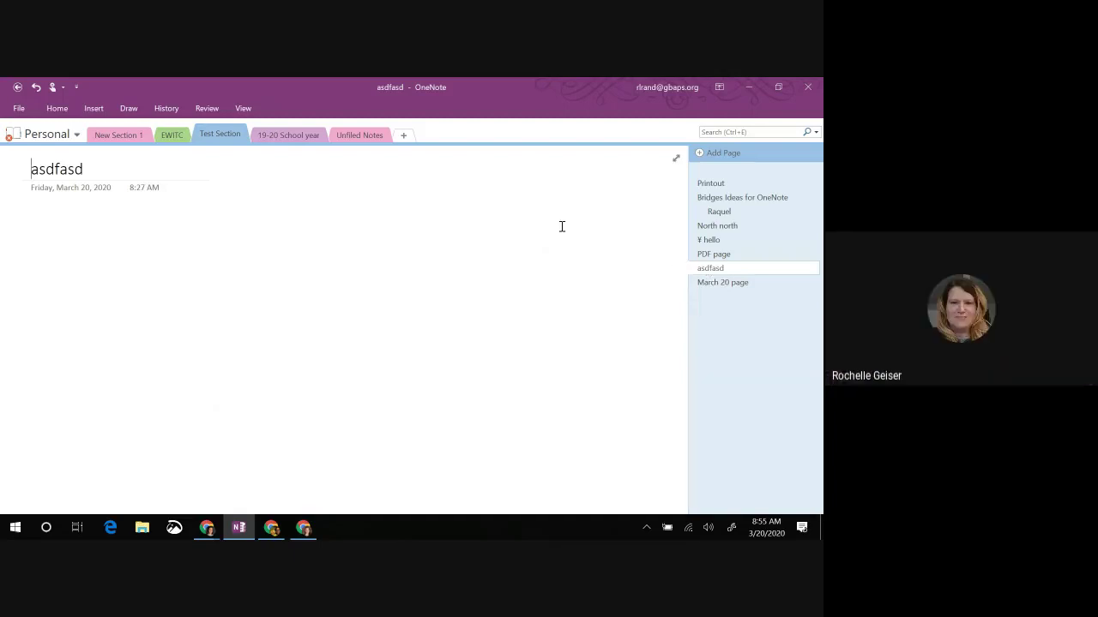
{"action": "mouse_move", "coordinate": [216, 533]}
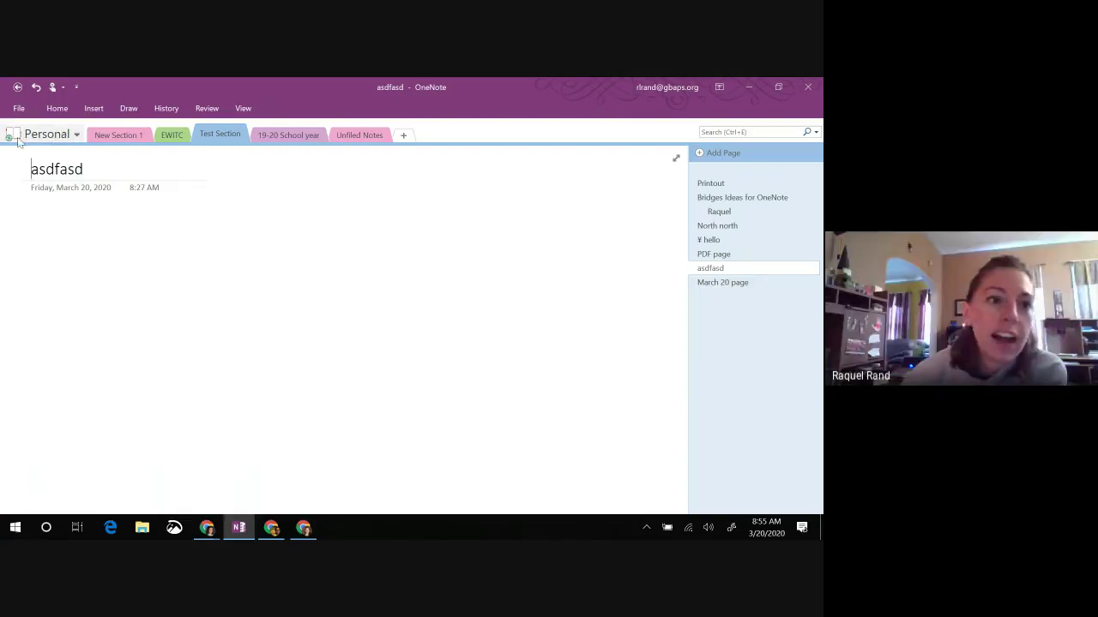
{"action": "left_click", "coordinate": [43, 134]}
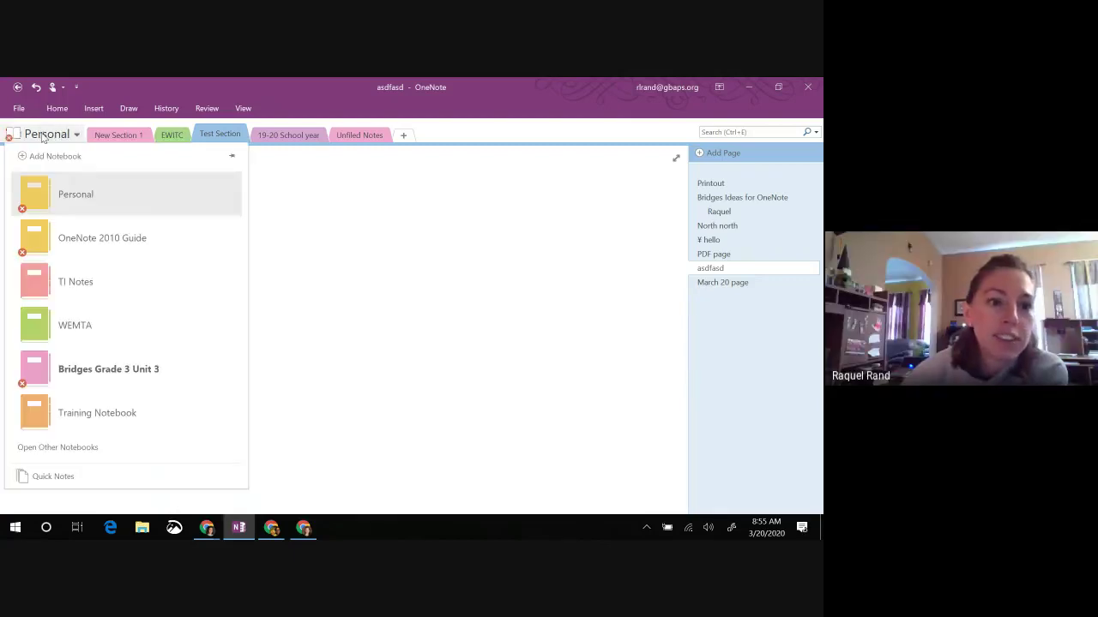
{"action": "left_click", "coordinate": [97, 243]}
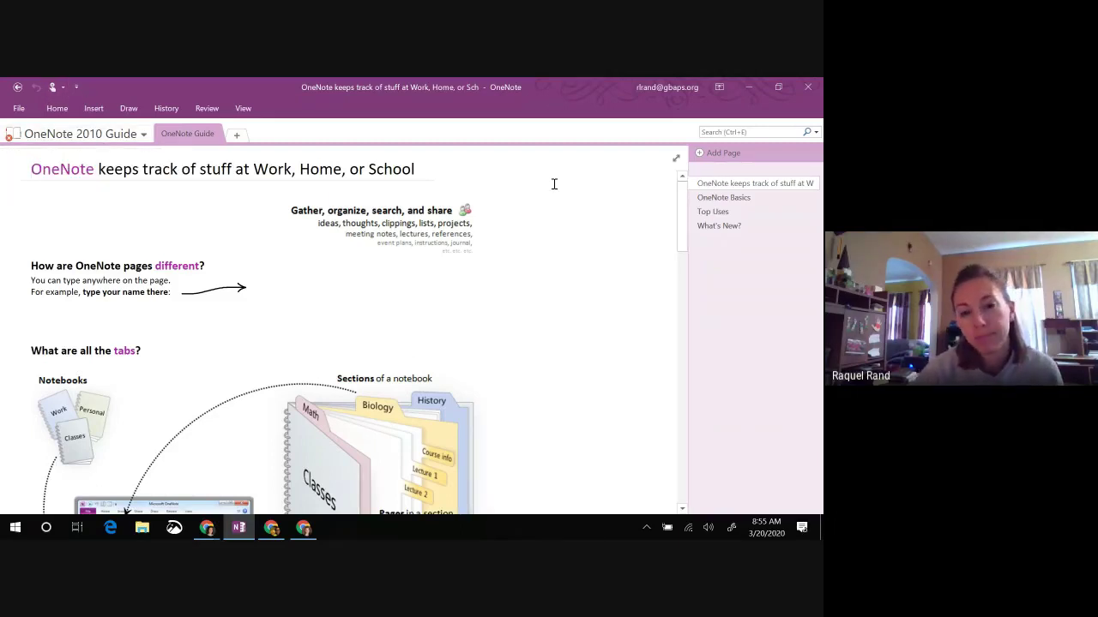
{"action": "left_click", "coordinate": [121, 136]}
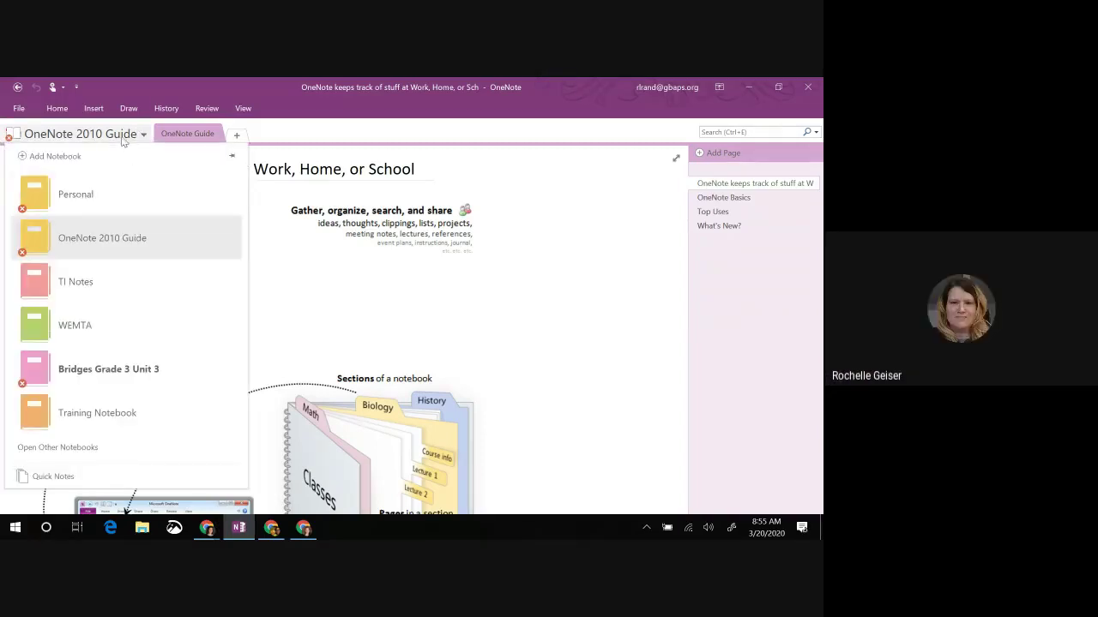
{"action": "left_click", "coordinate": [75, 196]}
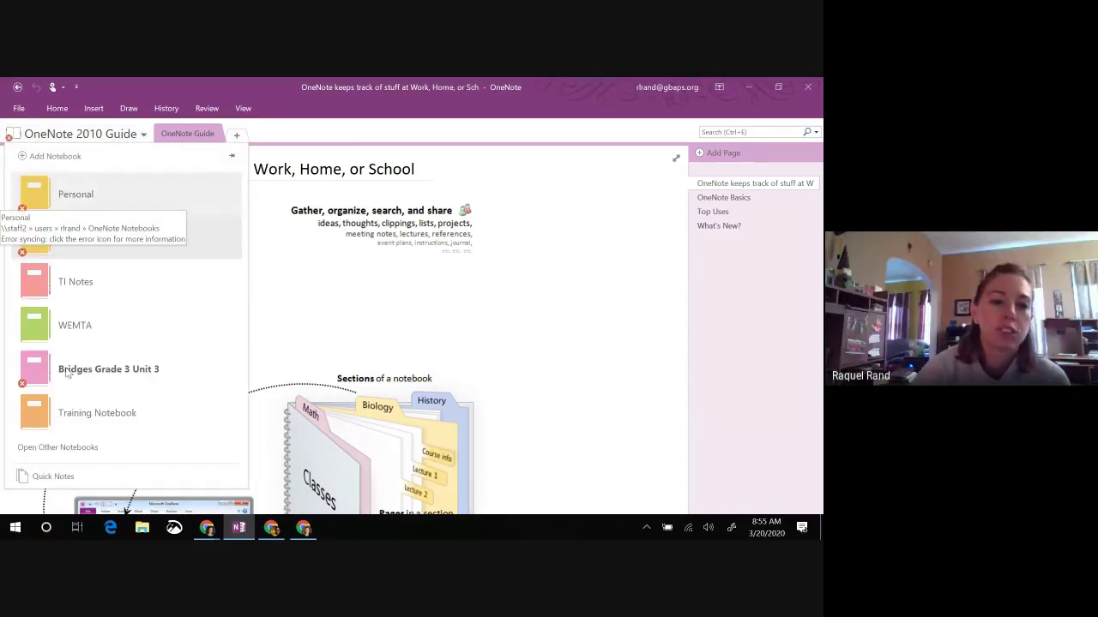
{"action": "left_click", "coordinate": [75, 193]}
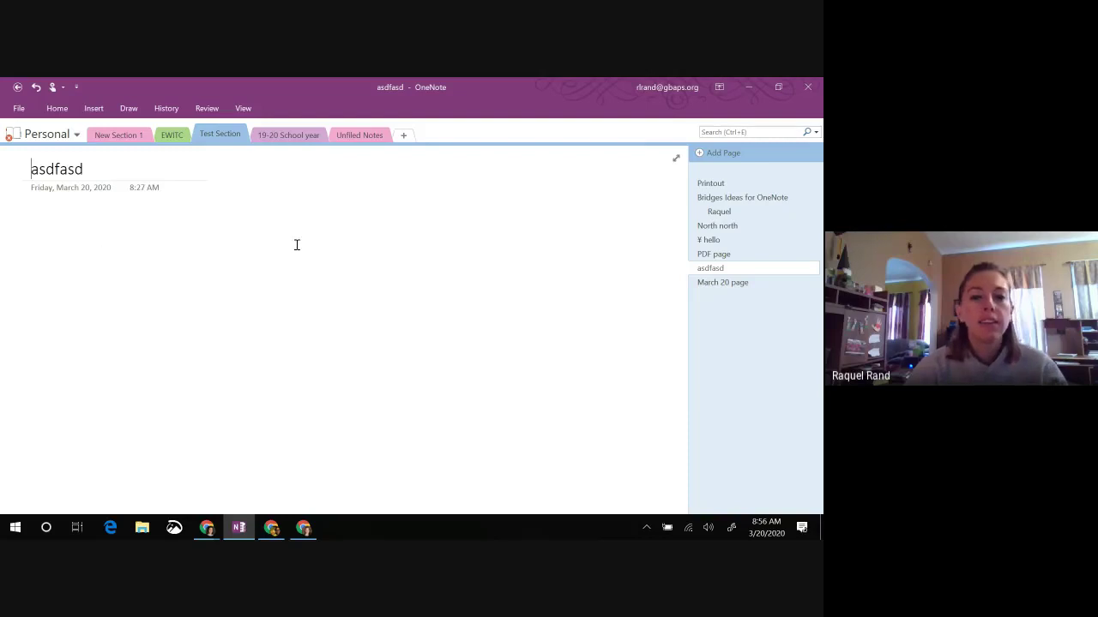
Step: Type a column of 'Test' lines in the page body
{"action": "left_click", "coordinate": [53, 231]}
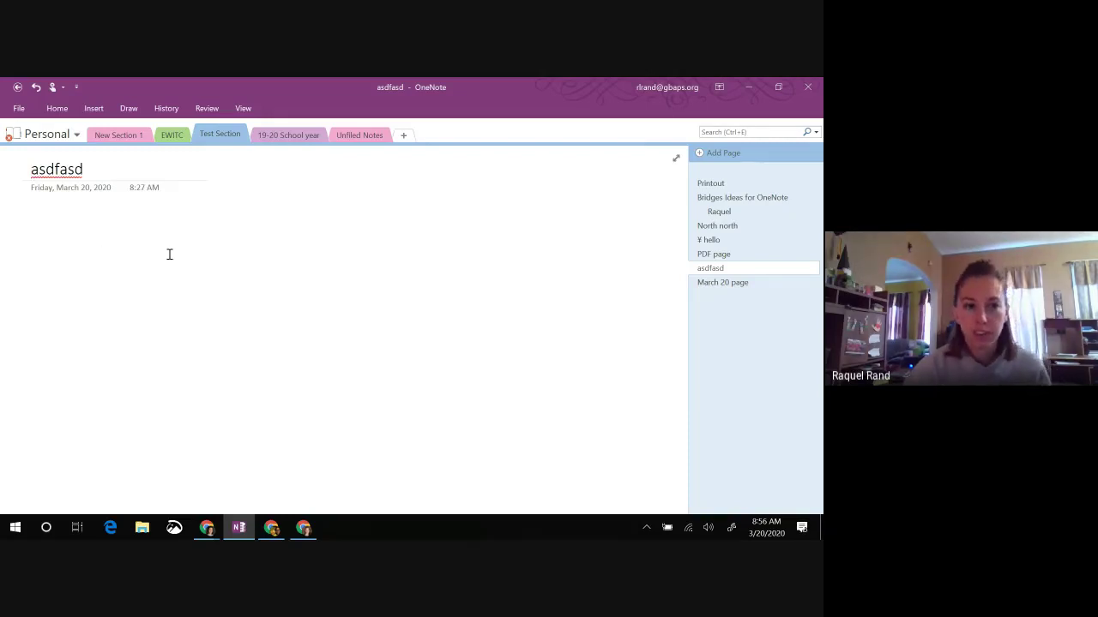
{"action": "type", "text": "Test"}
{"action": "key", "text": "Return"}
{"action": "type", "text": "test"}
{"action": "key", "text": "Return"}
{"action": "type", "text": "test"}
{"action": "key", "text": "Return"}
{"action": "type", "text": "test"}
{"action": "key", "text": "Return"}
{"action": "type", "text": "tes"}
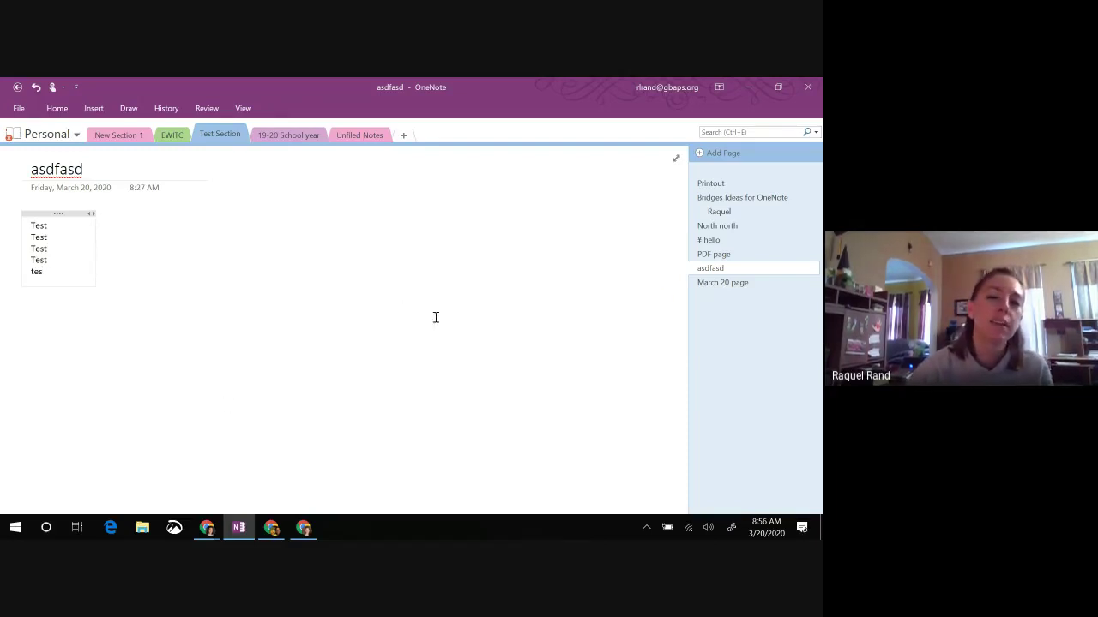
Step: Add two more note containers to the right, each with 'Line' lines
{"action": "left_click", "coordinate": [254, 230]}
{"action": "type", "text": "Line"}
{"action": "key", "text": "Return"}
{"action": "type", "text": "Line"}
{"action": "key", "text": "Return"}
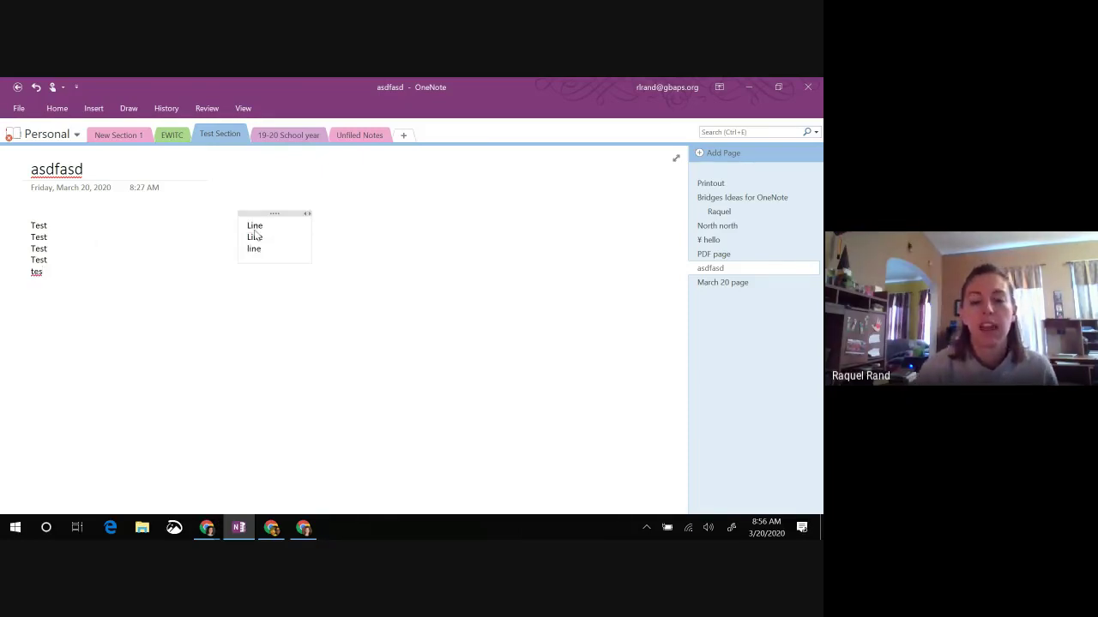
{"action": "left_click", "coordinate": [454, 228]}
{"action": "type", "text": "Line"}
{"action": "key", "text": "Return"}
{"action": "type", "text": "line"}
{"action": "left_click", "coordinate": [410, 324]}
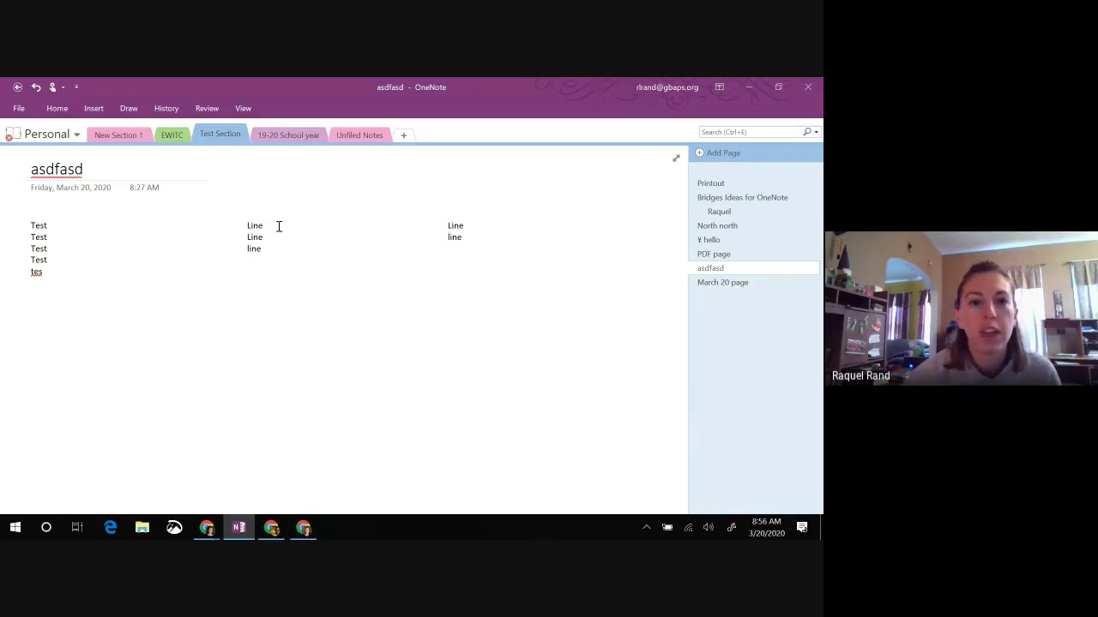
{"action": "left_click", "coordinate": [263, 135]}
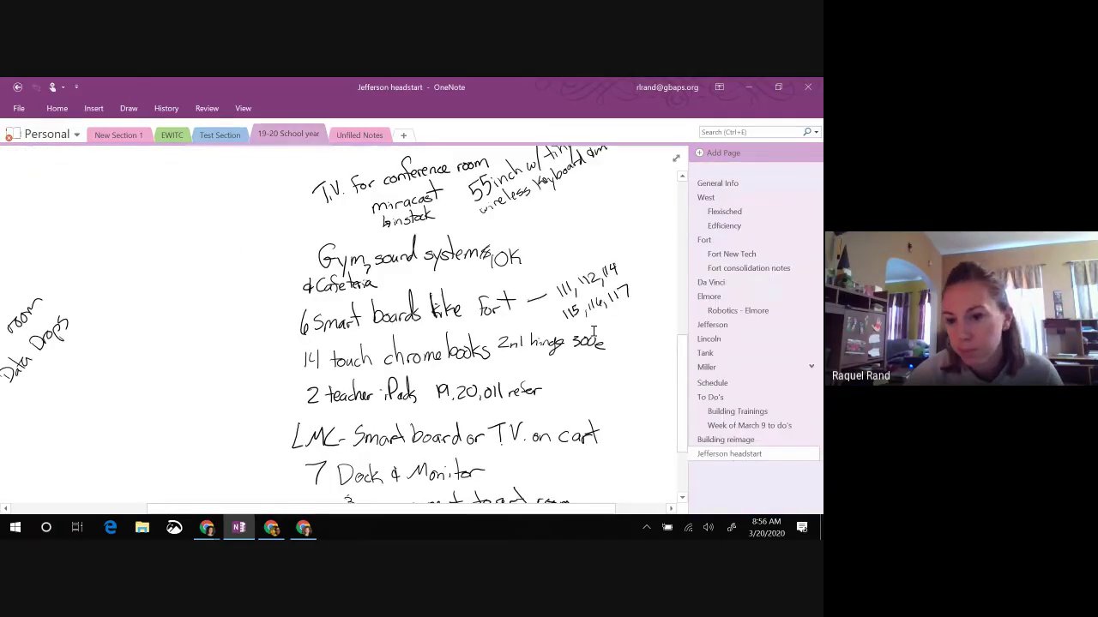
{"action": "left_click", "coordinate": [727, 426]}
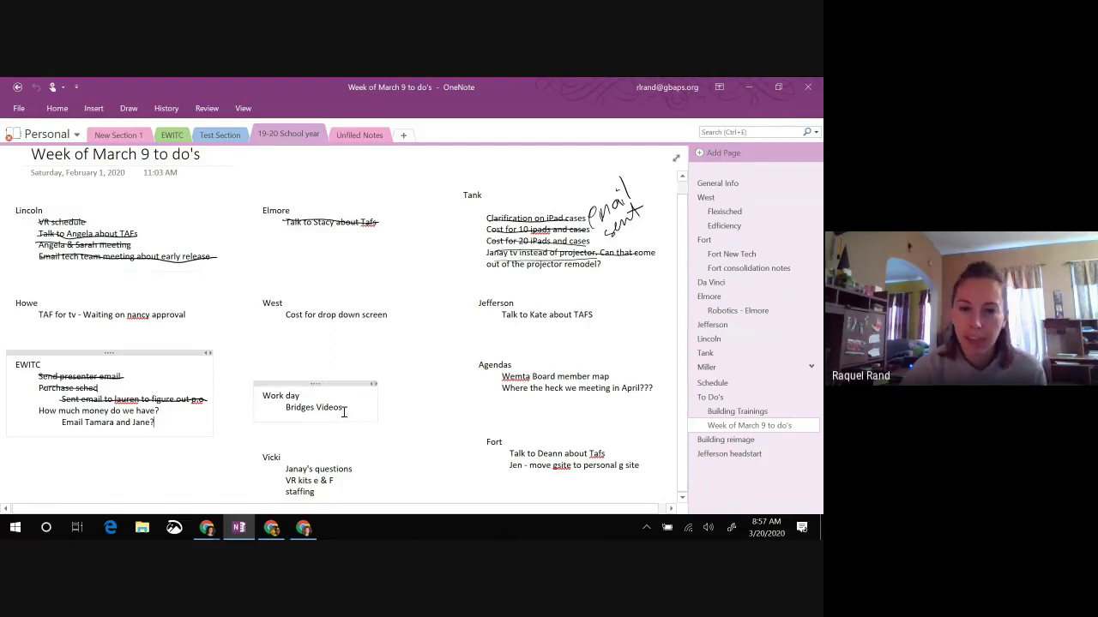
{"action": "left_click", "coordinate": [218, 137]}
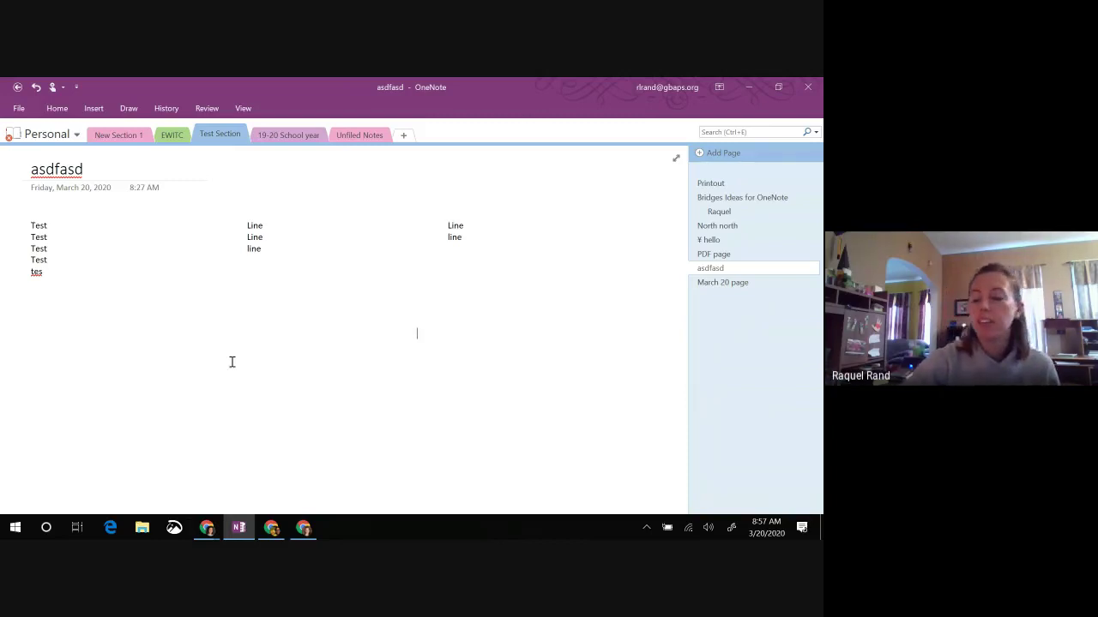
Step: Type 'alskdjfalksdj' in a new note and drag it beside the Line columns
{"action": "scroll", "coordinate": [232, 362], "scroll_direction": "right", "scroll_amount": 5}
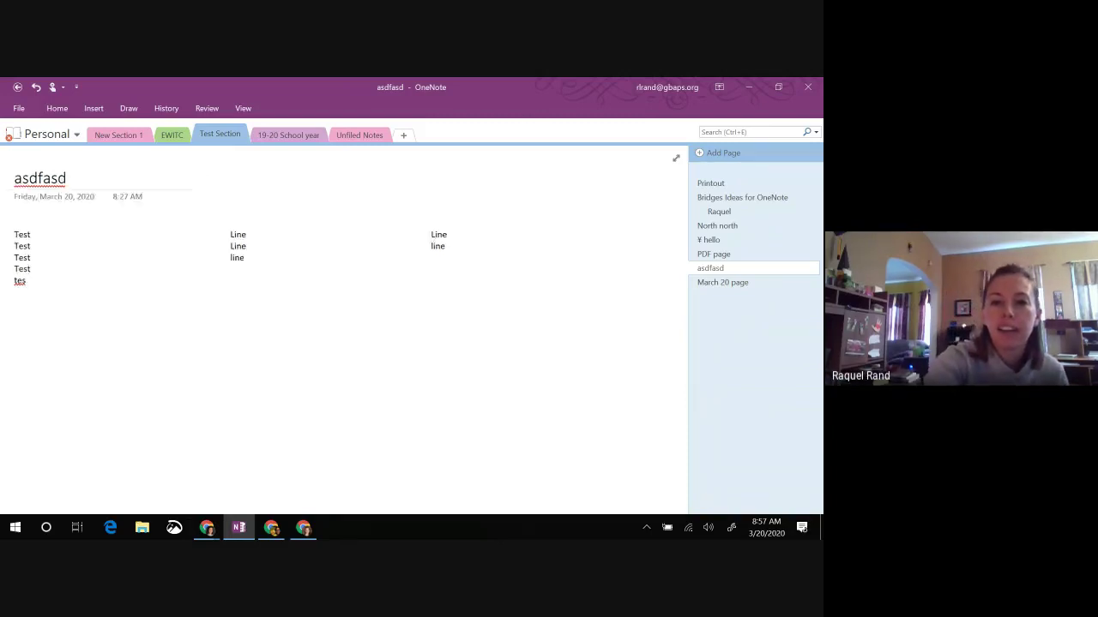
{"action": "scroll", "coordinate": [526, 243], "scroll_direction": "right", "scroll_amount": 3}
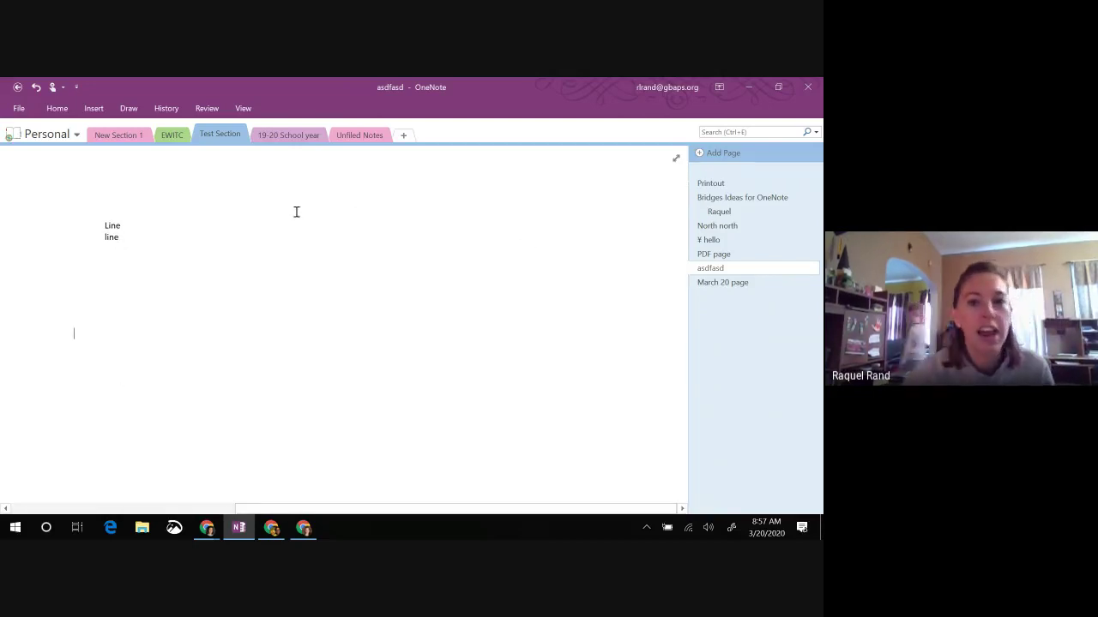
{"action": "left_click", "coordinate": [600, 244]}
{"action": "type", "text": "alskdjfalksdj"}
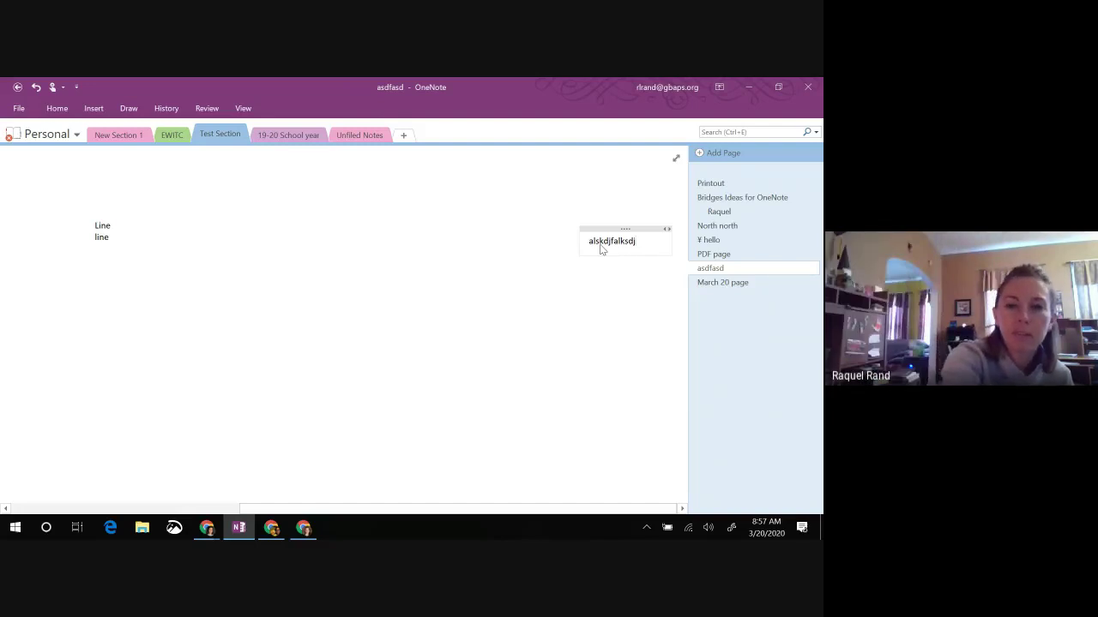
{"action": "scroll", "coordinate": [600, 248], "scroll_direction": "down", "scroll_amount": 3}
{"action": "scroll", "coordinate": [600, 248], "scroll_direction": "down", "scroll_amount": 3}
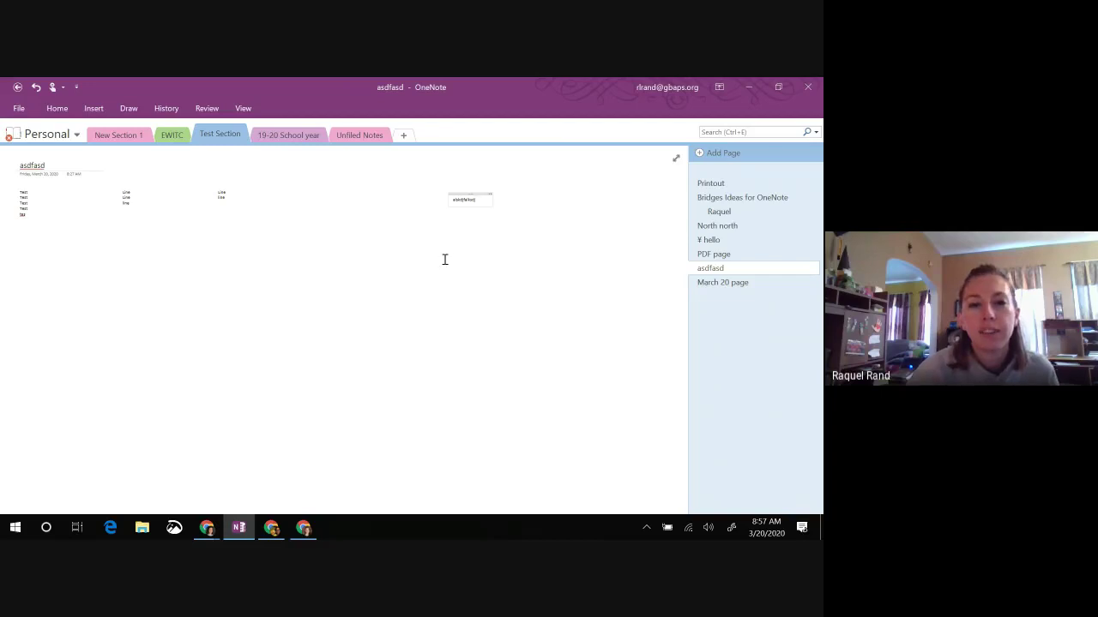
{"action": "left_click_drag", "start_coordinate": [469, 193], "coordinate": [286, 190]}
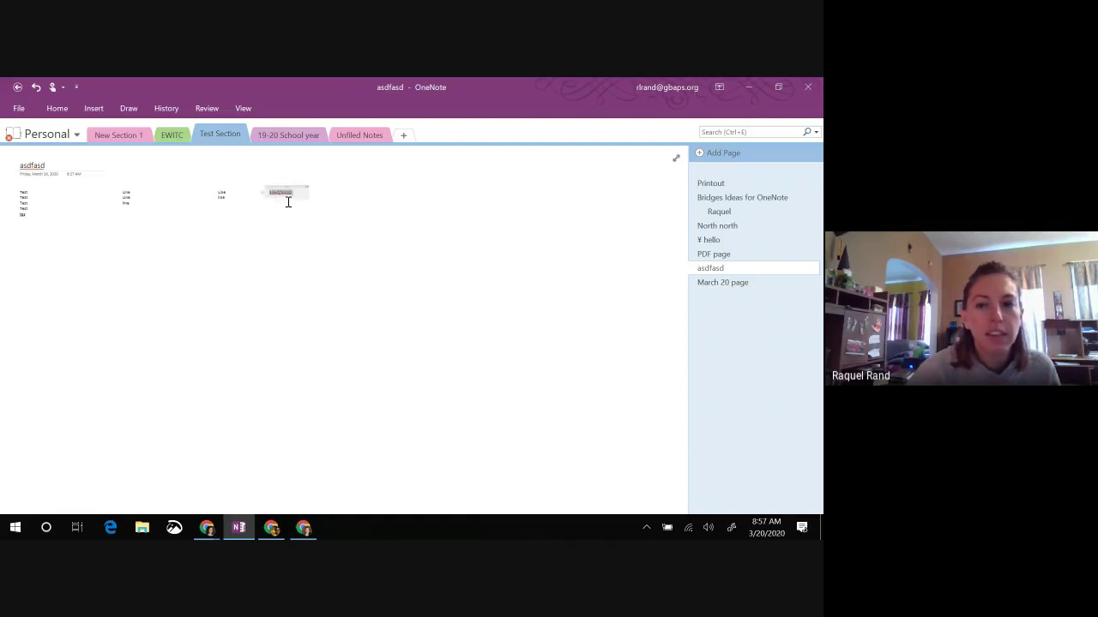
{"action": "left_click", "coordinate": [452, 248]}
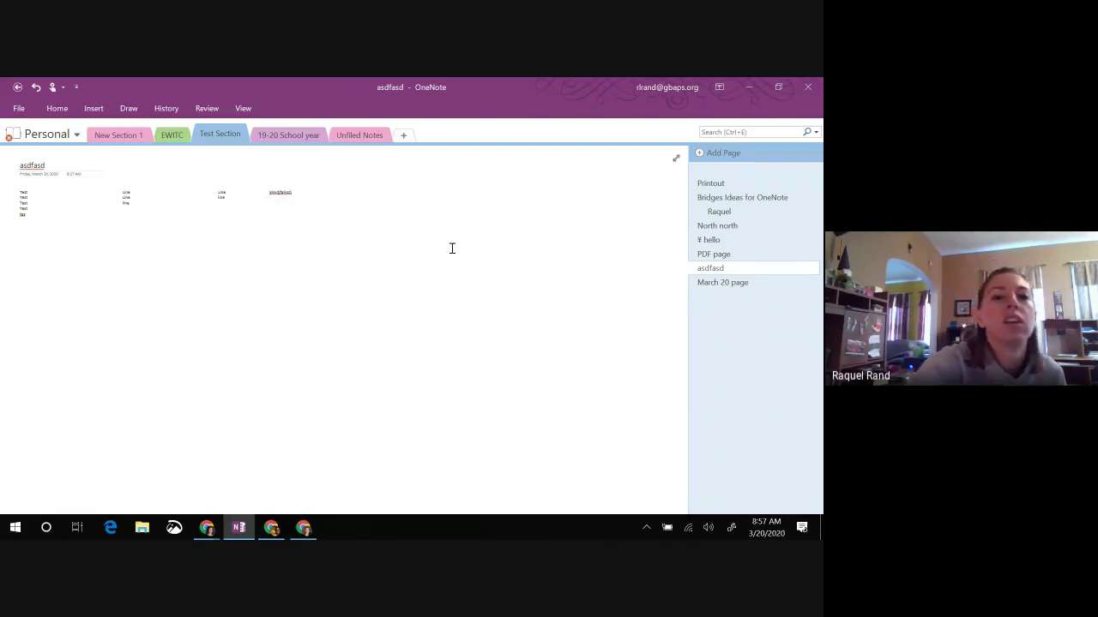
{"action": "scroll", "coordinate": [452, 248], "scroll_direction": "up", "scroll_amount": 3}
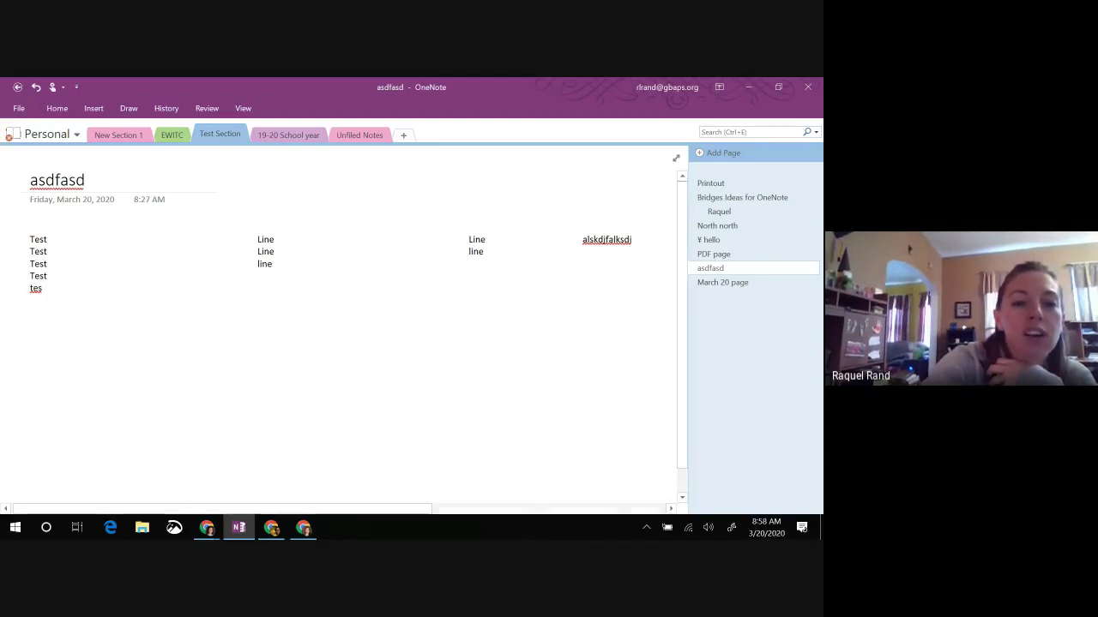
Step: Handwrite 'hello' below the text, then switch to the 19-20 School year section
{"action": "mouse_move", "coordinate": [213, 367]}
{"action": "left_mouse_down"}
{"action": "mouse_move", "coordinate": [228, 318]}
{"action": "mouse_move", "coordinate": [296, 343]}
{"action": "mouse_move", "coordinate": [375, 317]}
{"action": "left_mouse_up"}
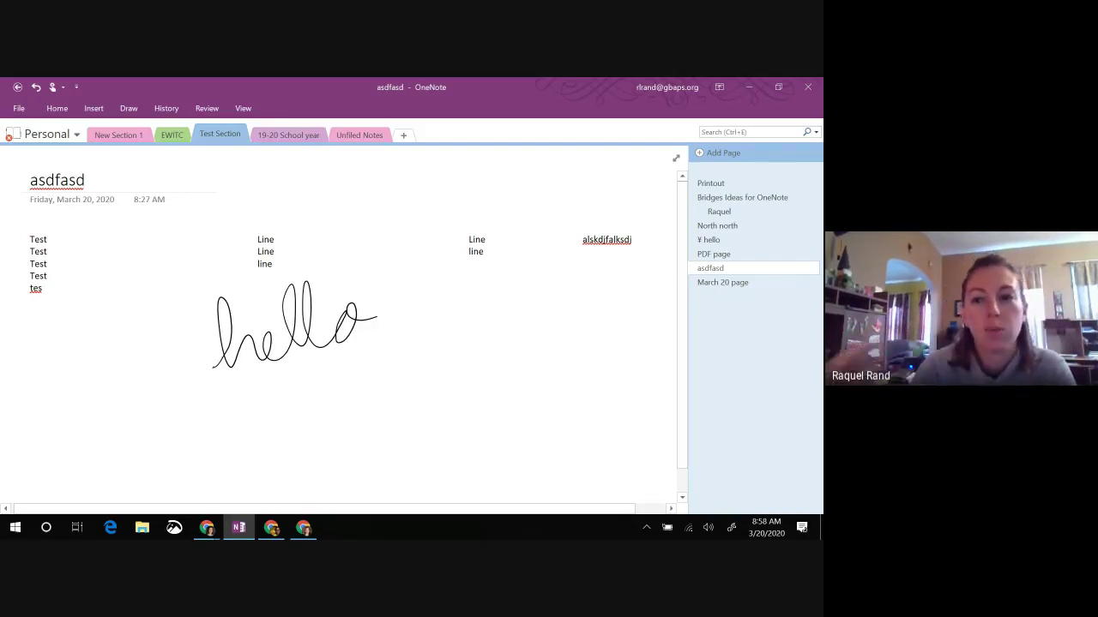
{"action": "left_click", "coordinate": [272, 136]}
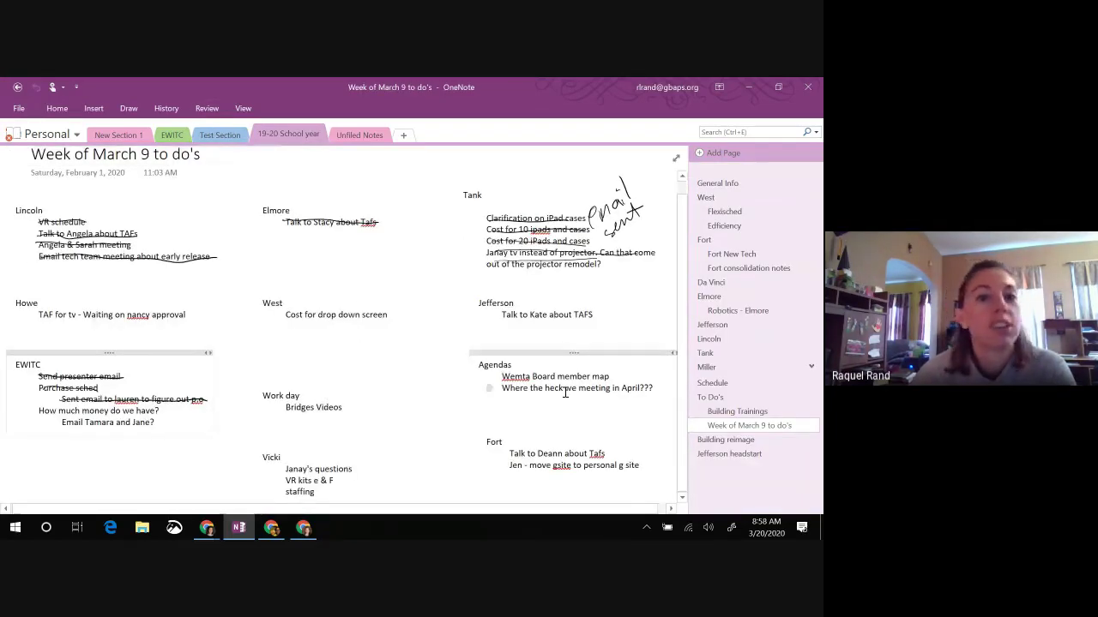
Step: Jump to the Jefferson headstart page, scroll through its notes, then return to Test Section
{"action": "key", "text": "ctrl+Page_Down"}
{"action": "key", "text": "ctrl+Page_Down"}
{"action": "scroll", "coordinate": [429, 352], "scroll_direction": "down", "scroll_amount": 6}
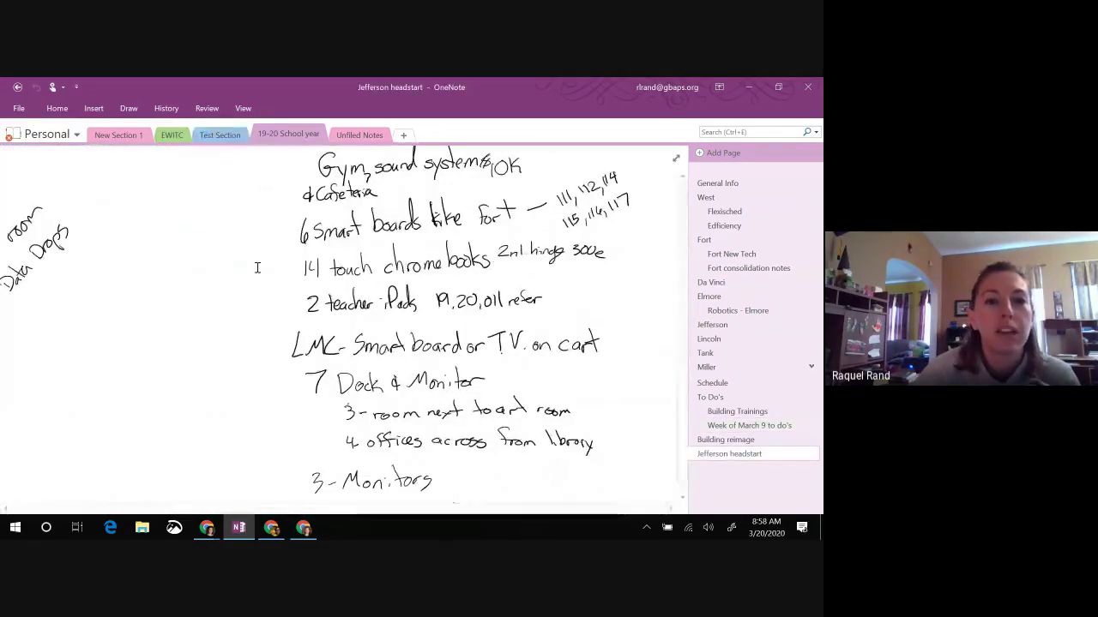
{"action": "scroll", "coordinate": [302, 425], "scroll_direction": "up", "scroll_amount": 1}
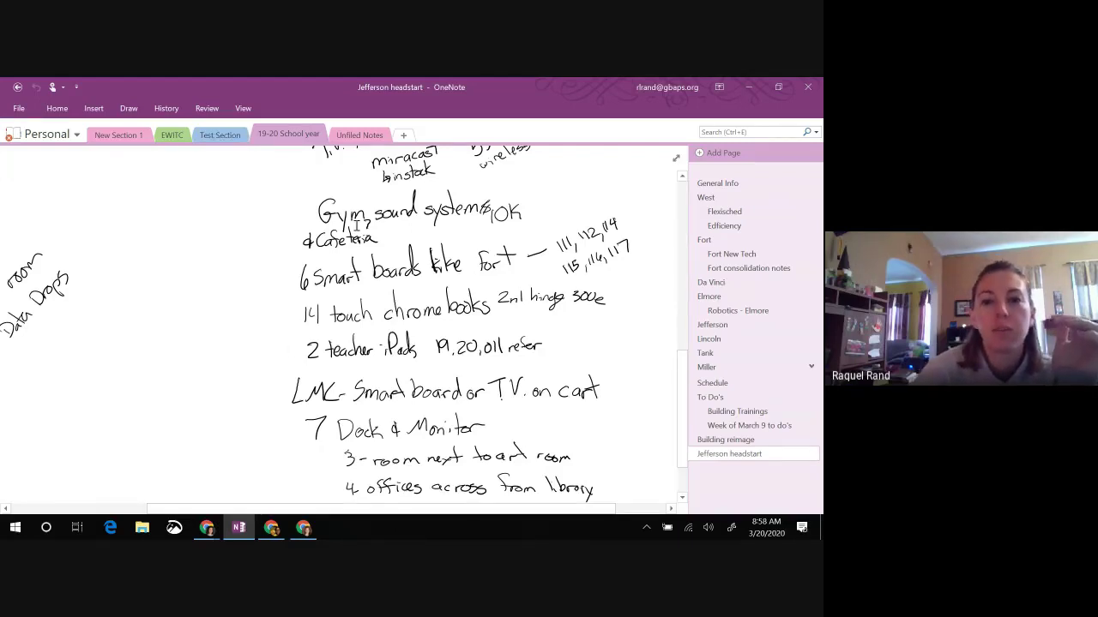
{"action": "scroll", "coordinate": [356, 225], "scroll_direction": "up", "scroll_amount": 3}
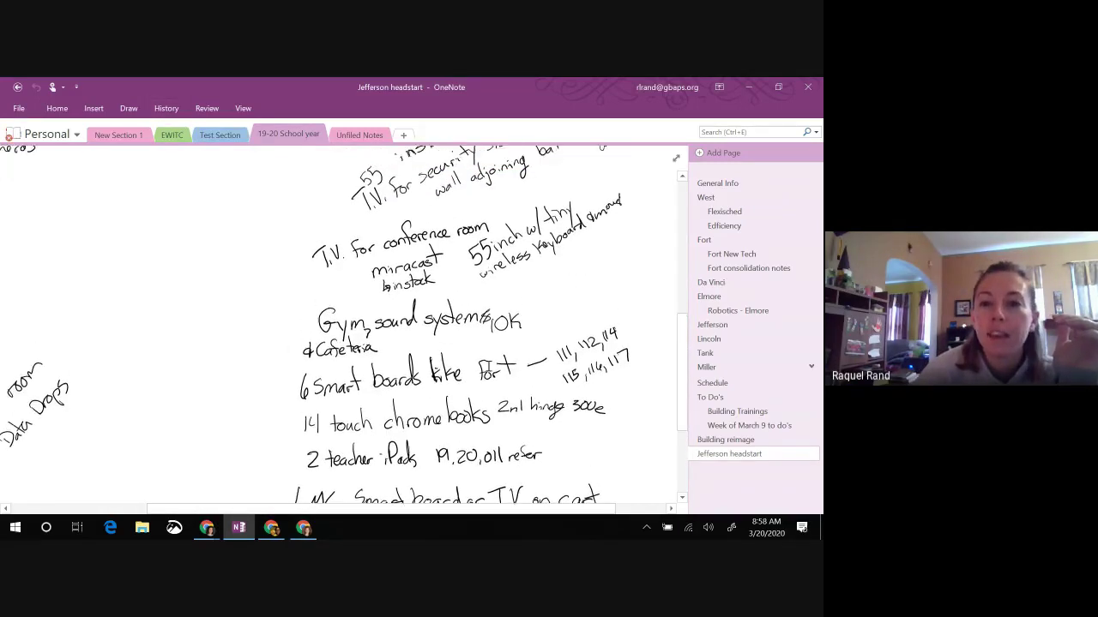
{"action": "scroll", "coordinate": [422, 271], "scroll_direction": "up", "scroll_amount": 2}
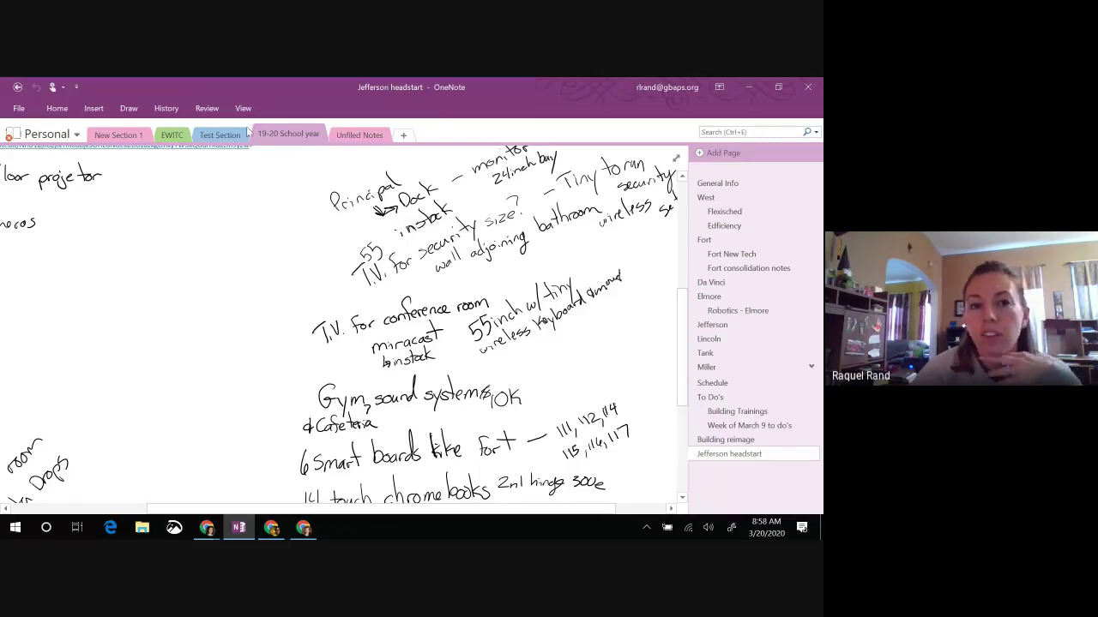
{"action": "left_click", "coordinate": [210, 137]}
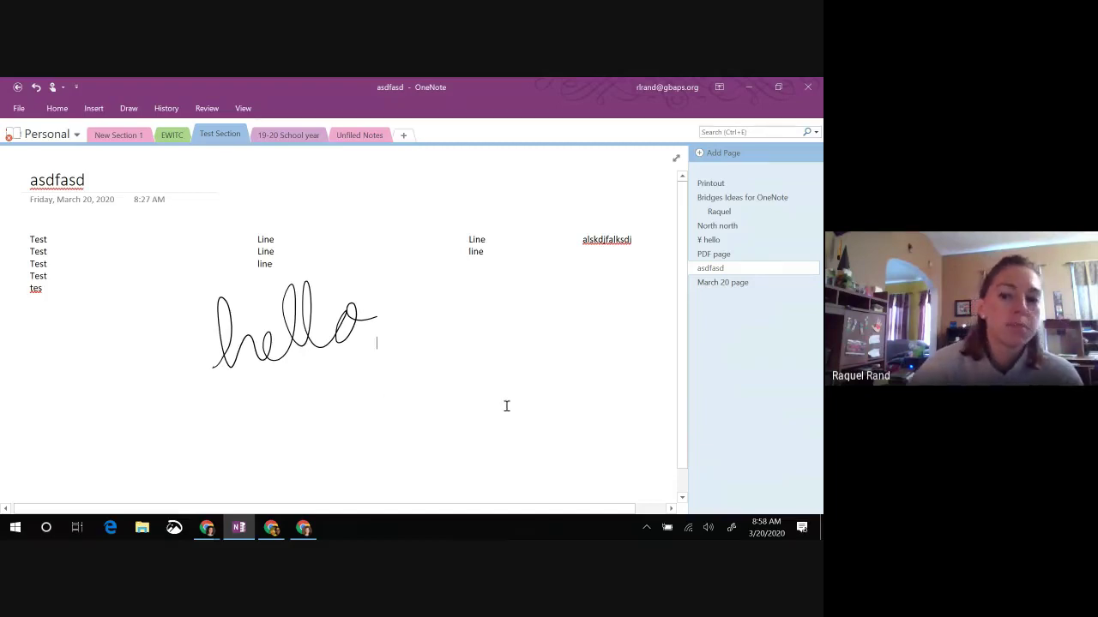
Step: Draw ink strike-through lines across the Test entries and the middle column's Line entries
{"action": "mouse_move", "coordinate": [29, 243]}
{"action": "left_mouse_down"}
{"action": "mouse_move", "coordinate": [54, 237]}
{"action": "mouse_move", "coordinate": [47, 261]}
{"action": "left_mouse_up"}
{"action": "left_click_drag", "start_coordinate": [256, 243], "coordinate": [284, 237]}
{"action": "mouse_move", "coordinate": [247, 256]}
{"action": "left_mouse_down"}
{"action": "mouse_move", "coordinate": [280, 246]}
{"action": "mouse_move", "coordinate": [276, 259]}
{"action": "left_mouse_up"}
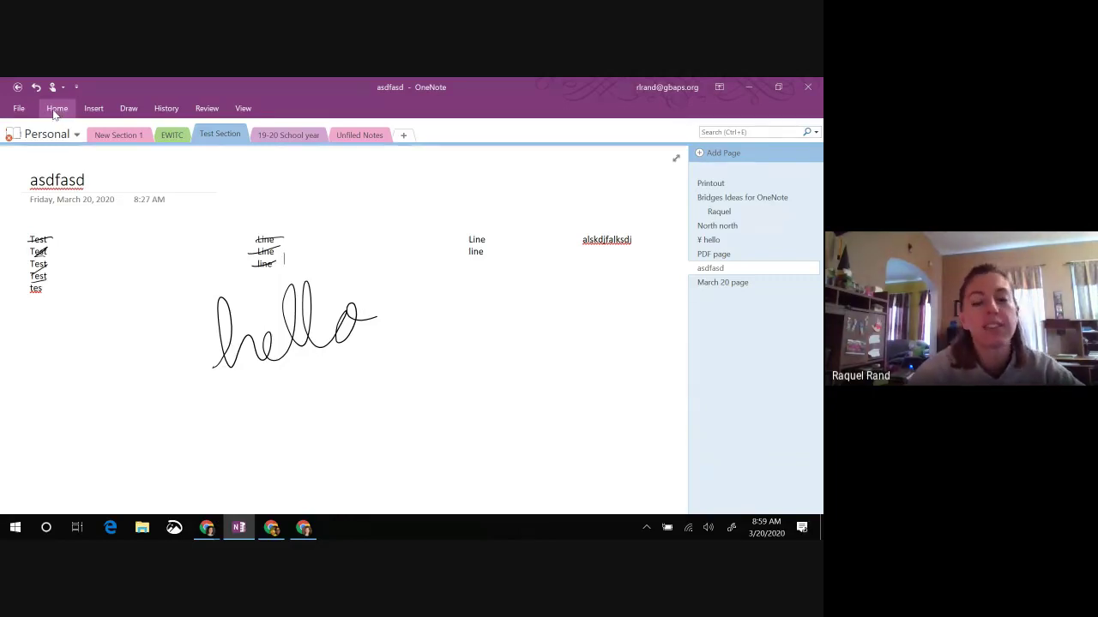
Step: Add a Heading 1 line 'asdasdfsdf' and tag it as To Do
{"action": "left_click", "coordinate": [56, 113]}
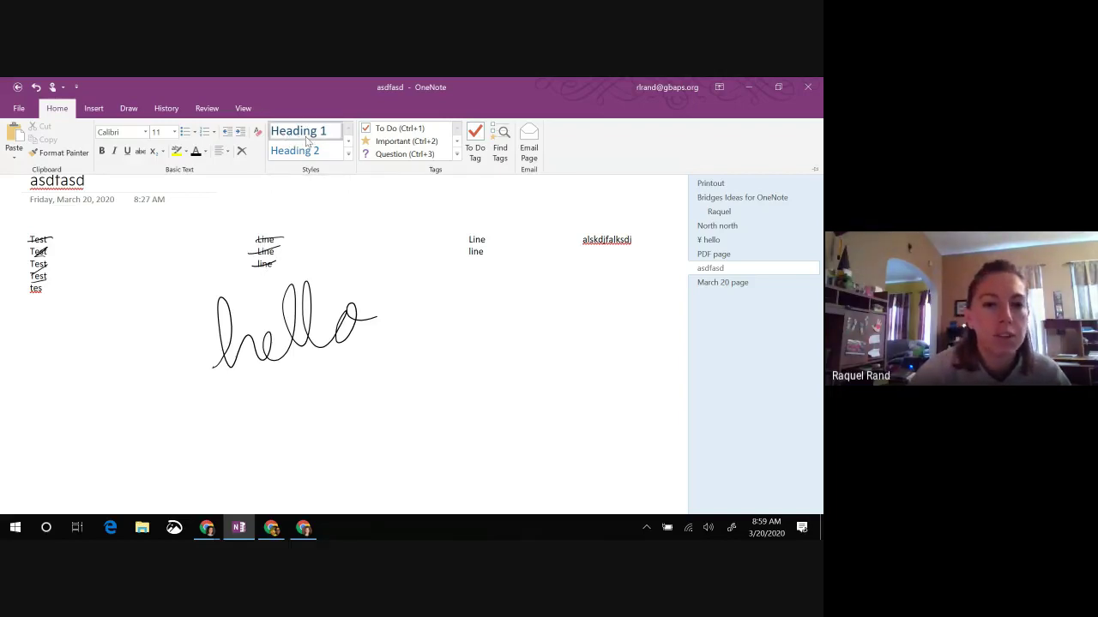
{"action": "left_click", "coordinate": [457, 299]}
{"action": "type", "text": "asdasdfsdf"}
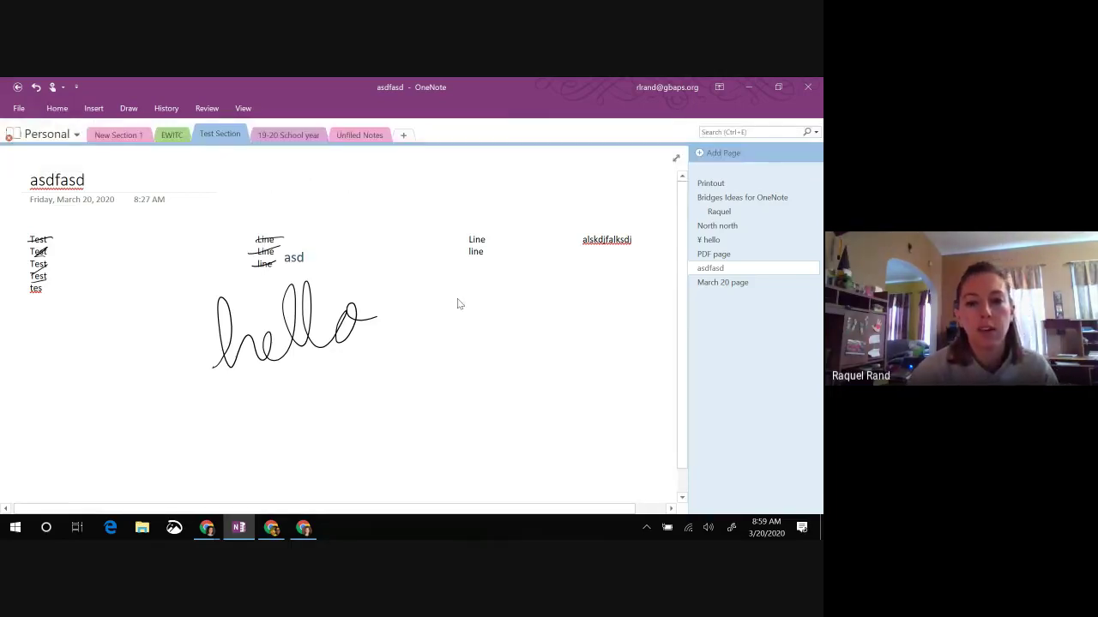
{"action": "left_click", "coordinate": [54, 109]}
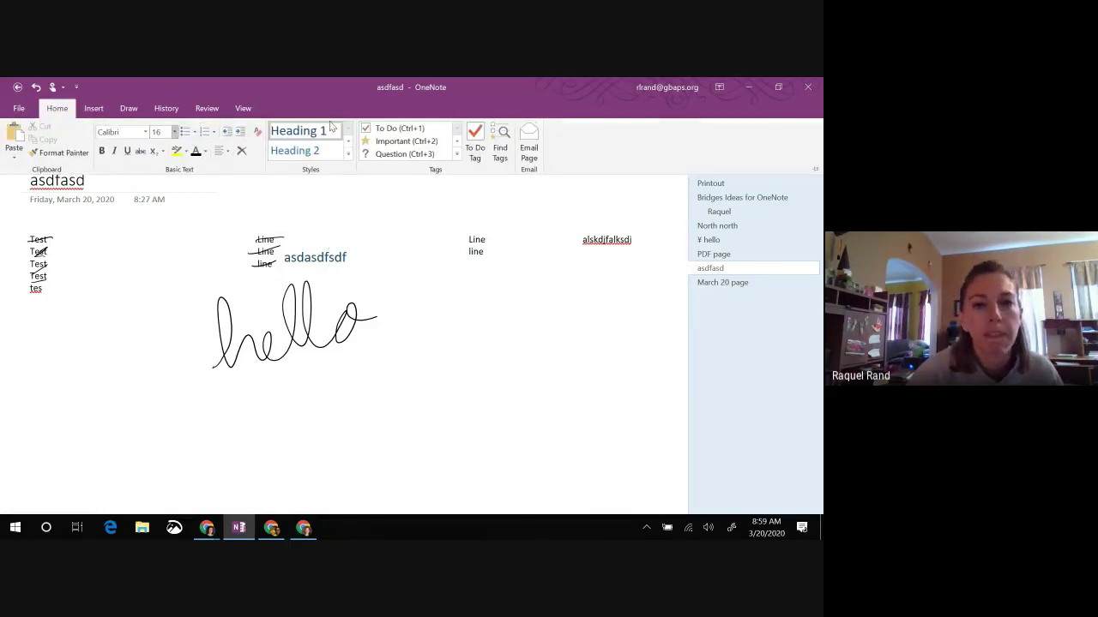
{"action": "left_click", "coordinate": [399, 129]}
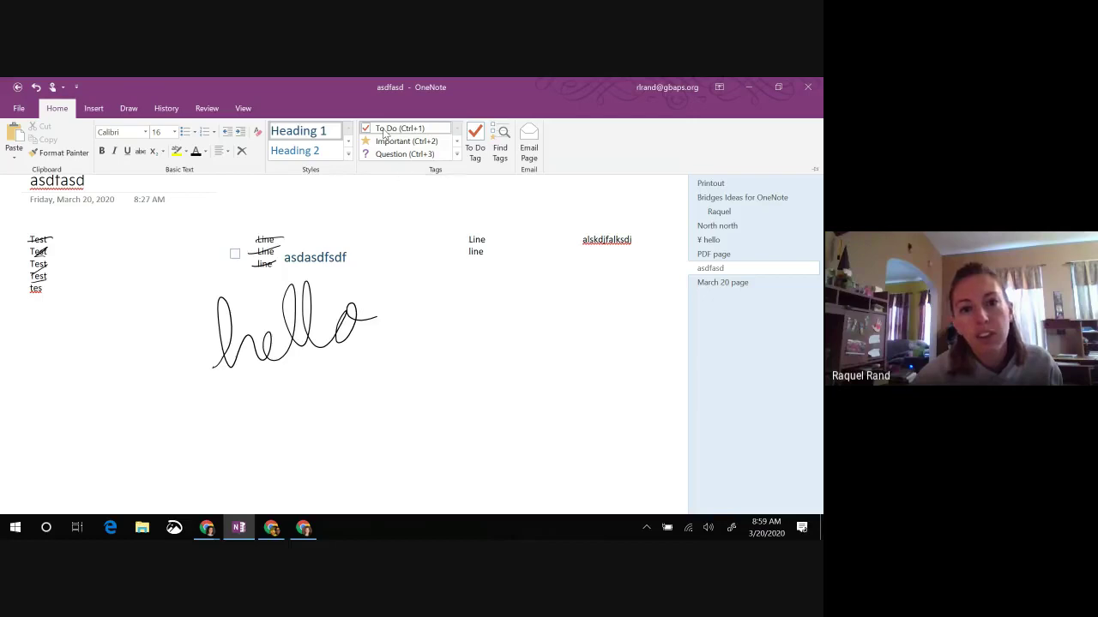
Step: Create a new To Do checklist of 'to do' items and check the first one
{"action": "left_click", "coordinate": [489, 320]}
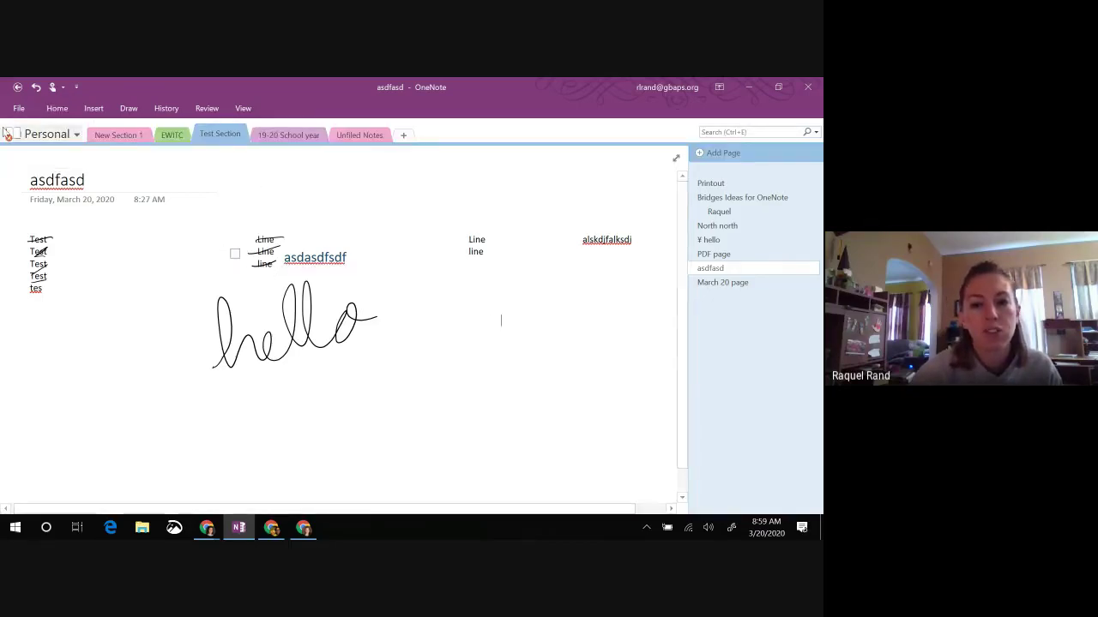
{"action": "left_click", "coordinate": [58, 109]}
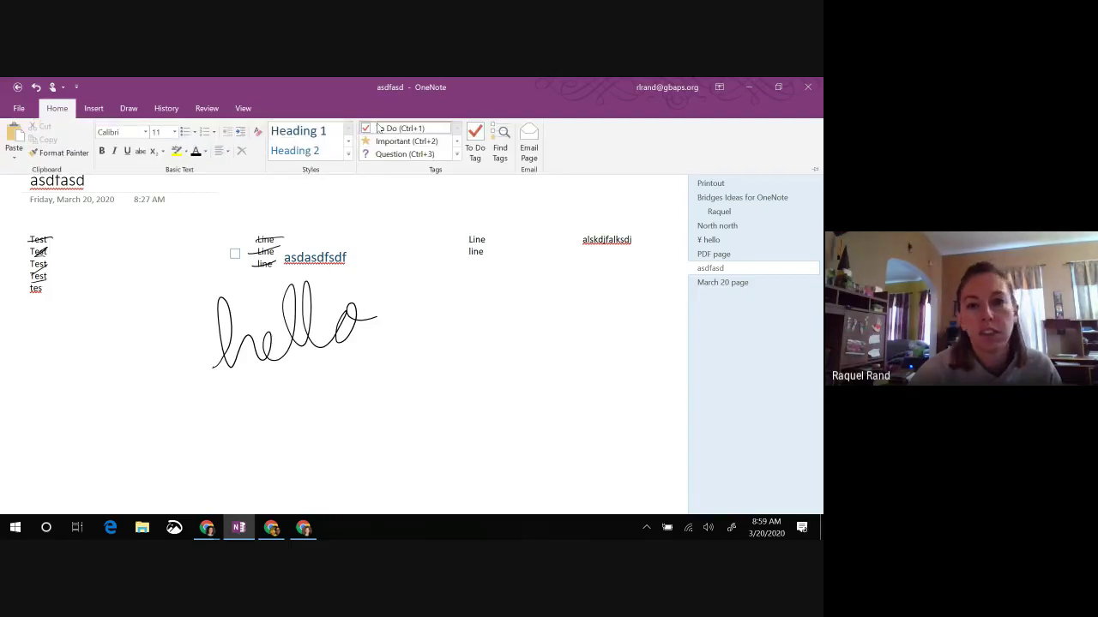
{"action": "left_click", "coordinate": [509, 322]}
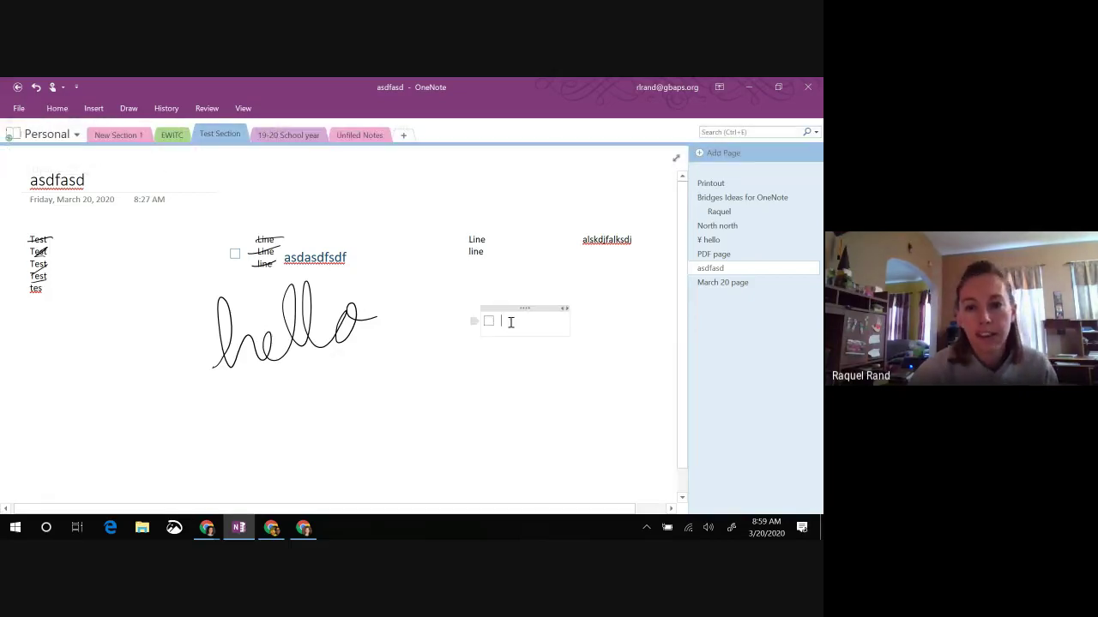
{"action": "type", "text": "to do"}
{"action": "key", "text": "Return"}
{"action": "type", "text": "to do"}
{"action": "key", "text": "Return"}
{"action": "type", "text": "to do"}
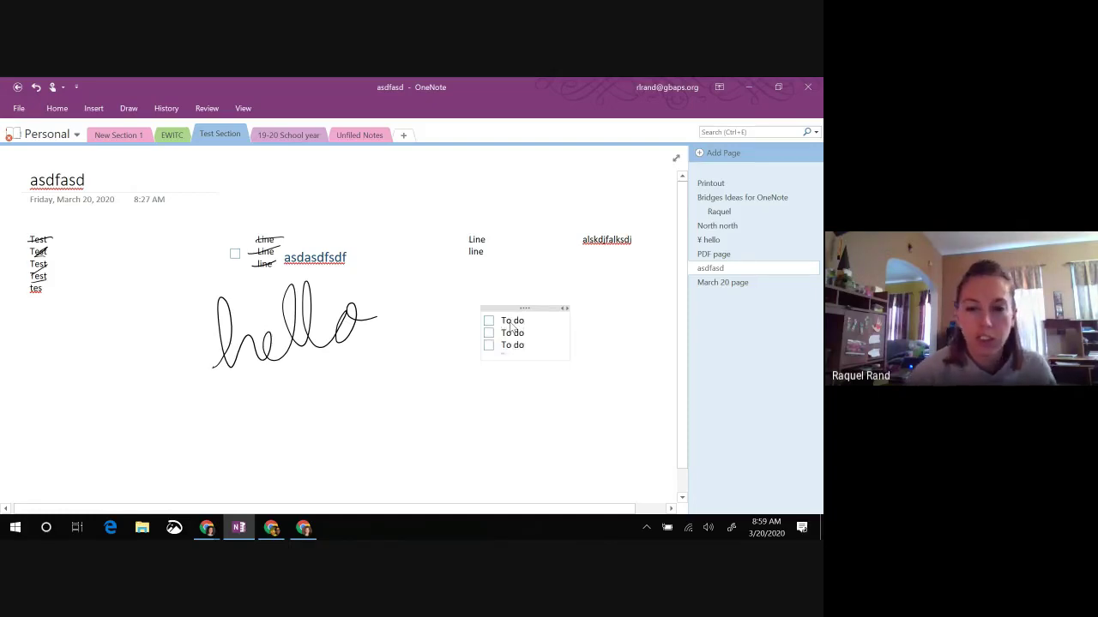
{"action": "left_click", "coordinate": [489, 320]}
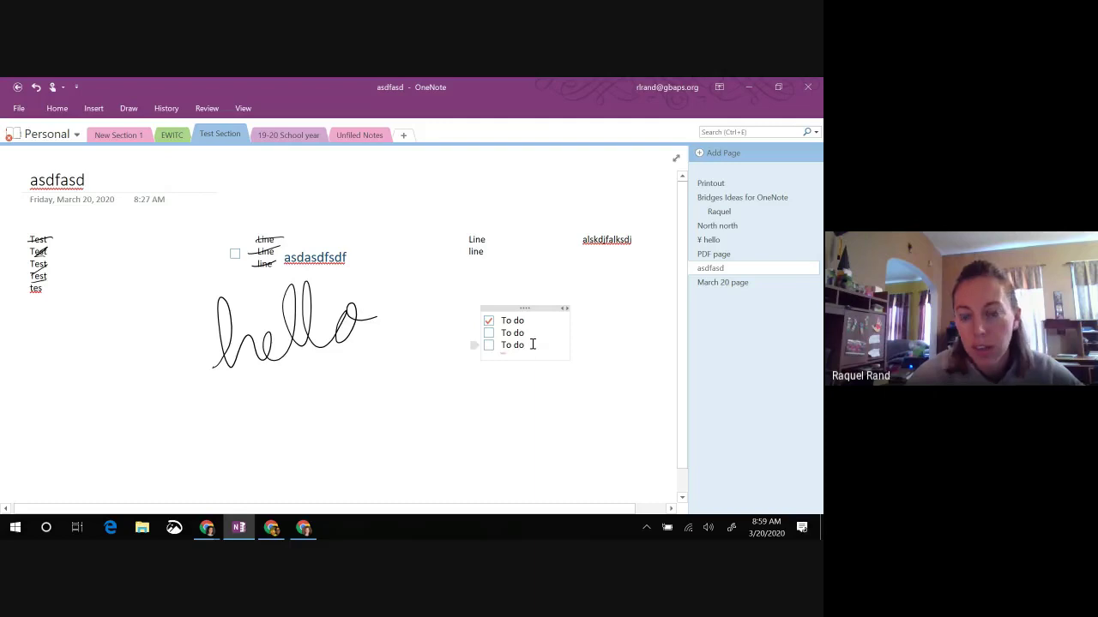
{"action": "key", "text": "Return"}
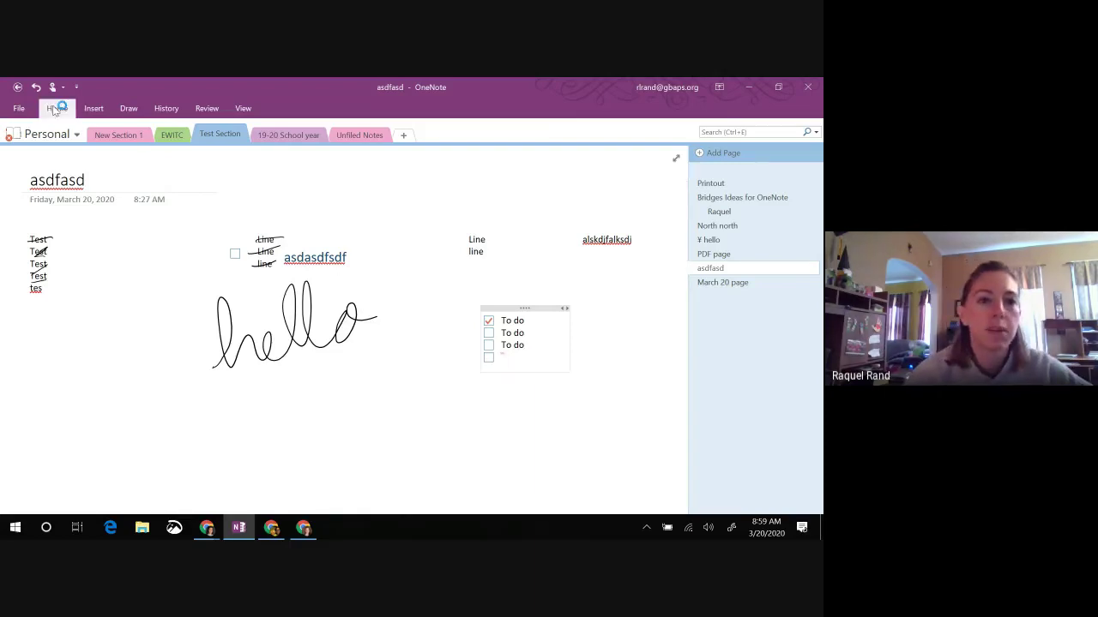
Step: Expand the Tags gallery to view more tag types
{"action": "left_click", "coordinate": [57, 108]}
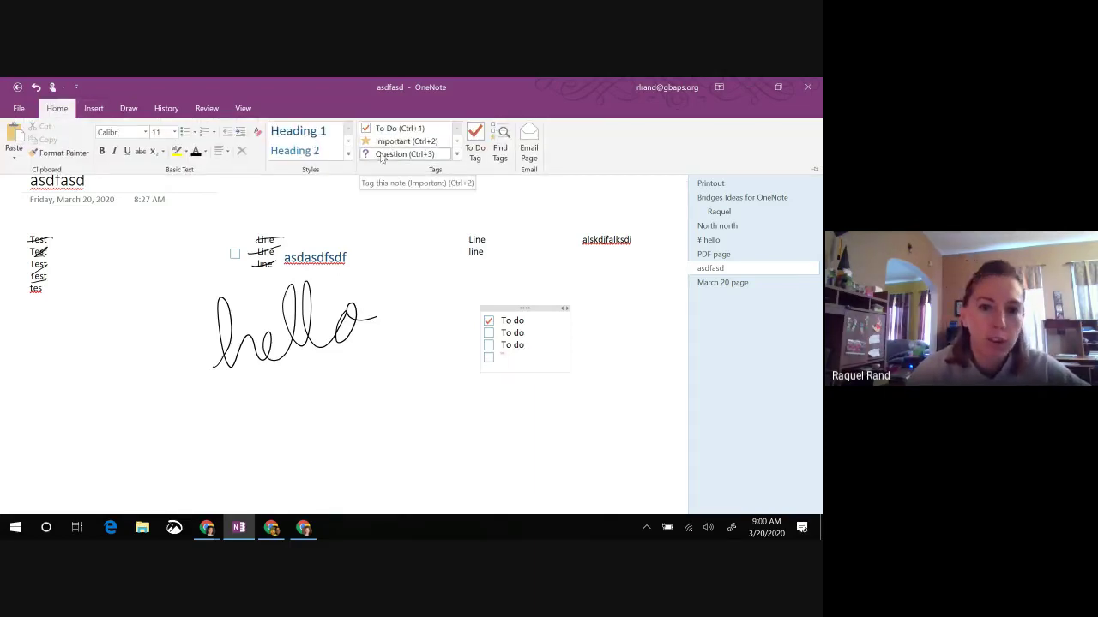
{"action": "left_click", "coordinate": [457, 142]}
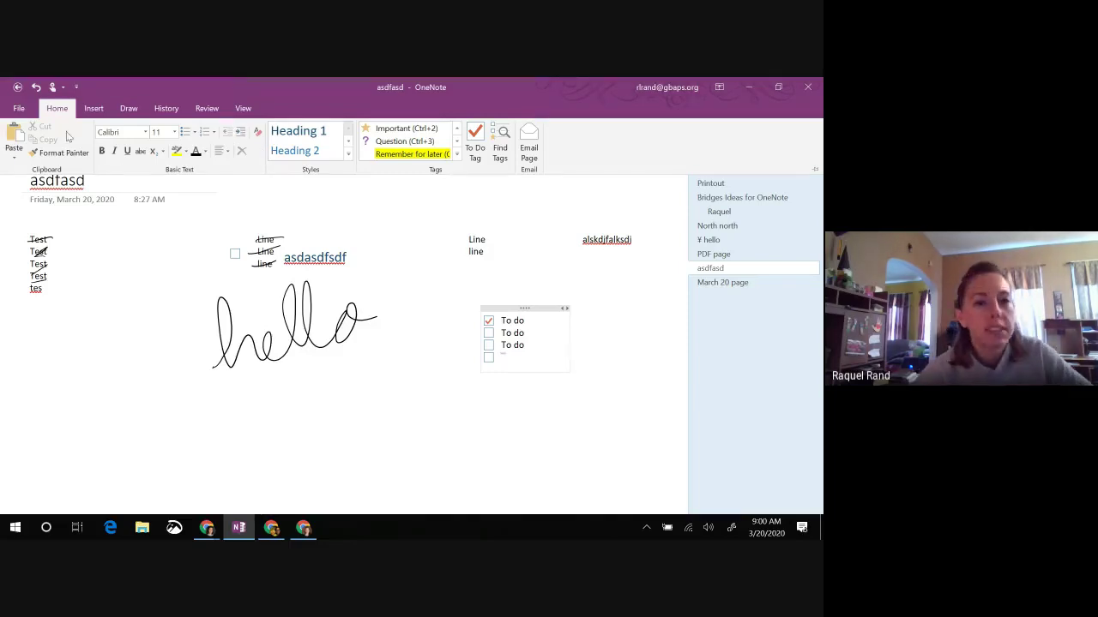
{"action": "left_click", "coordinate": [98, 110]}
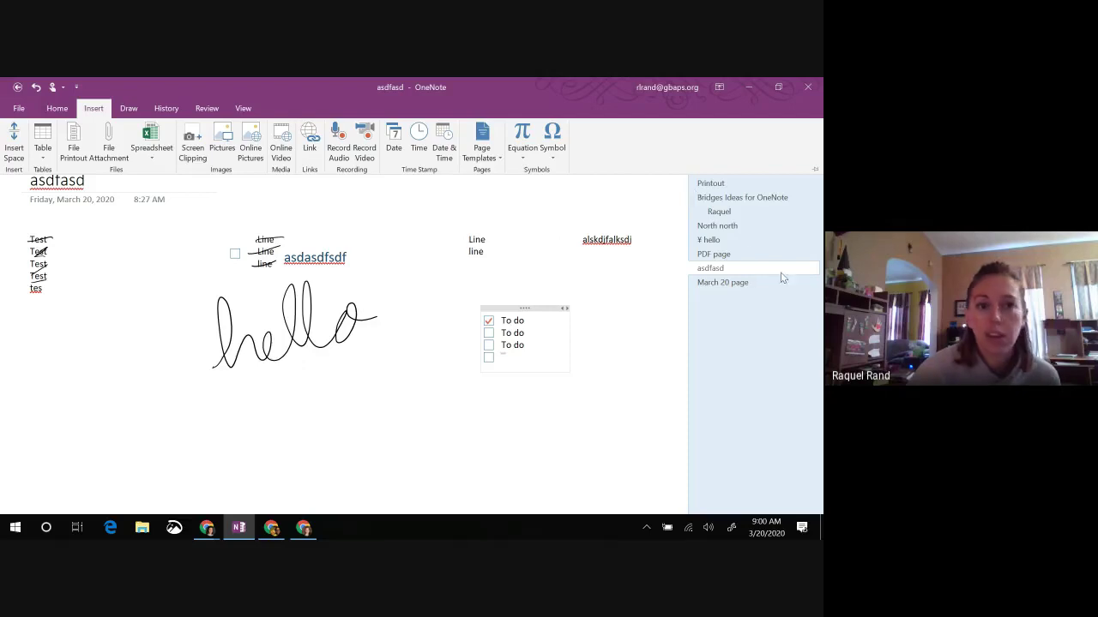
Step: Open the March 20 page and insert the Virtual Reality (VR) Kit Inventory PDF printout
{"action": "left_click", "coordinate": [722, 283]}
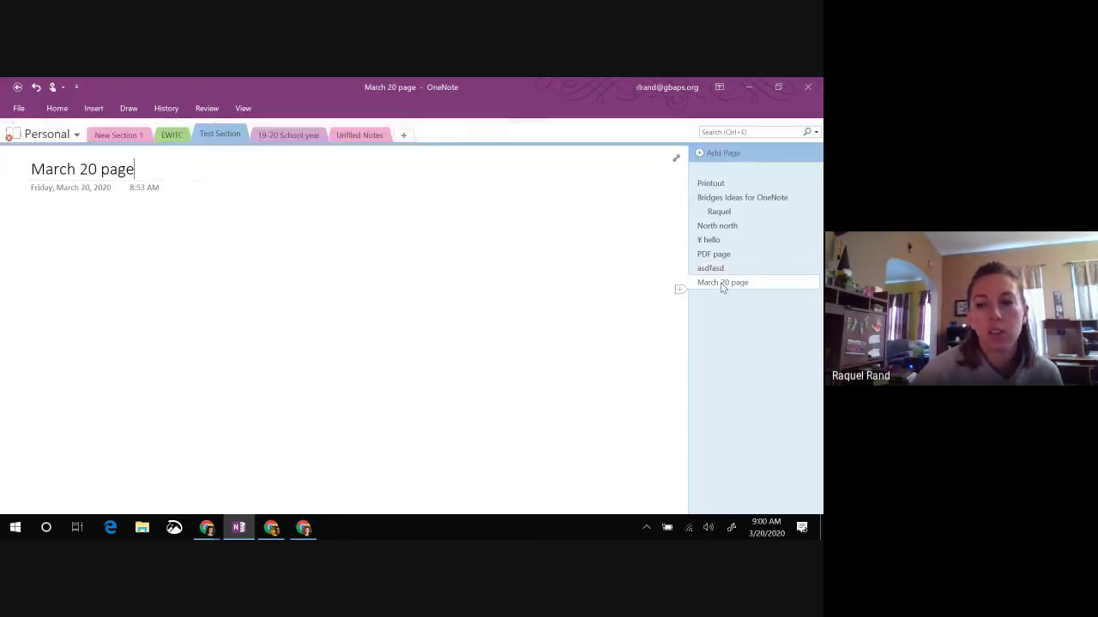
{"action": "left_click", "coordinate": [94, 109]}
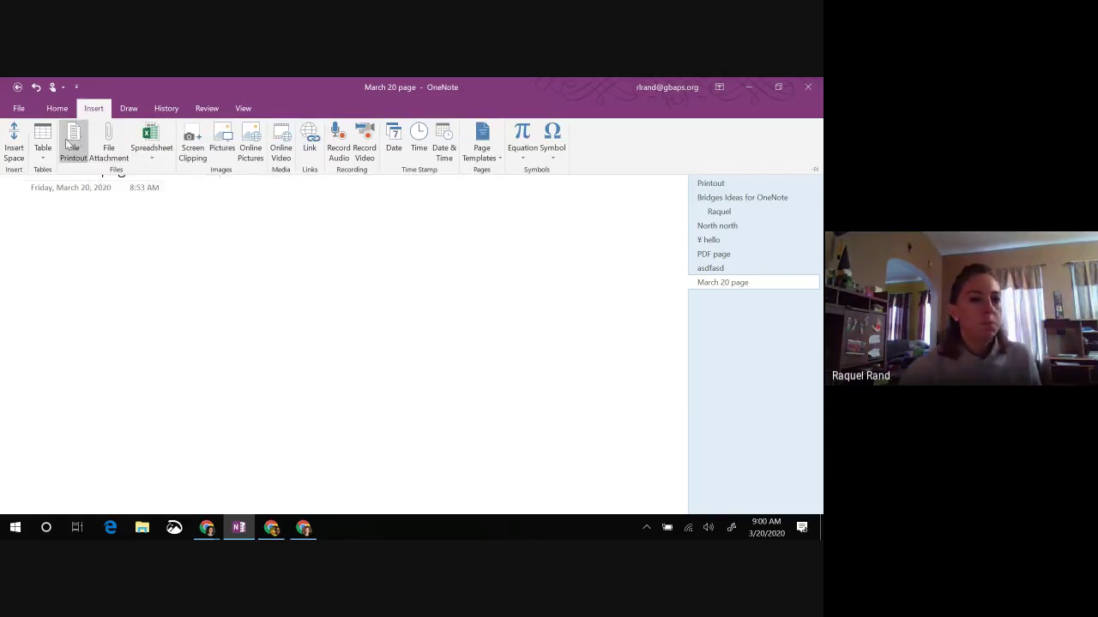
{"action": "left_click", "coordinate": [68, 143]}
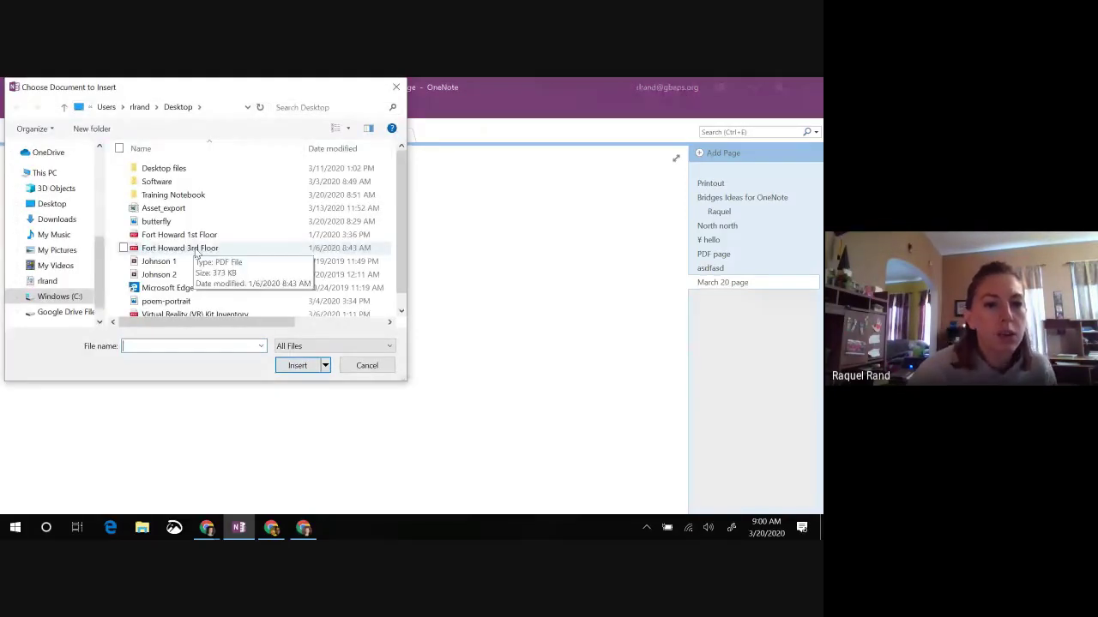
{"action": "scroll", "coordinate": [206, 236], "scroll_direction": "down", "scroll_amount": 1}
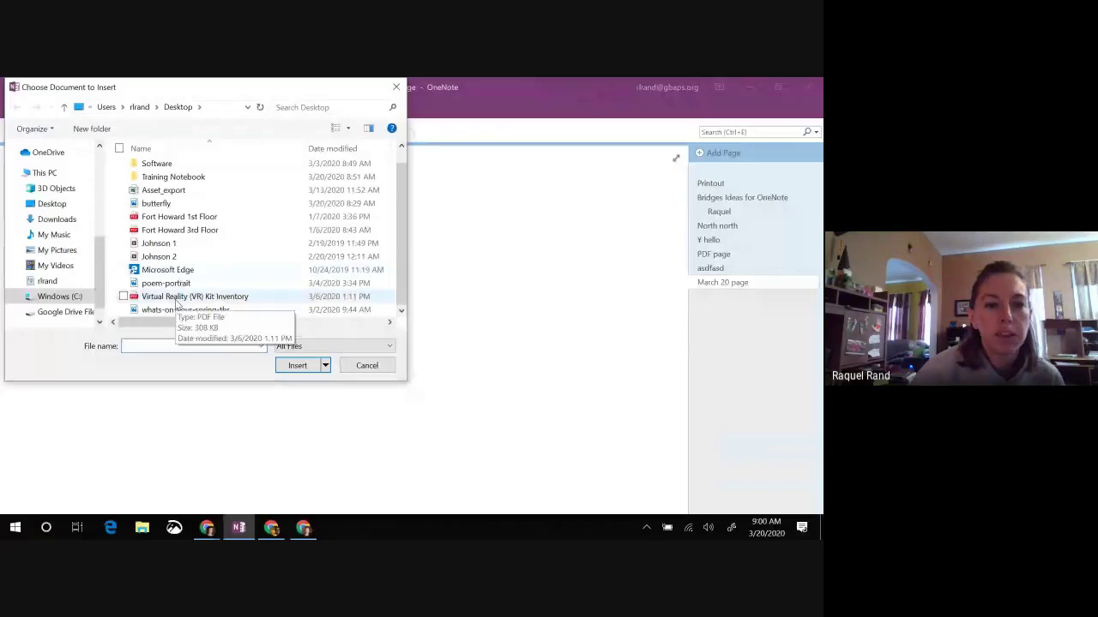
{"action": "left_click", "coordinate": [133, 298]}
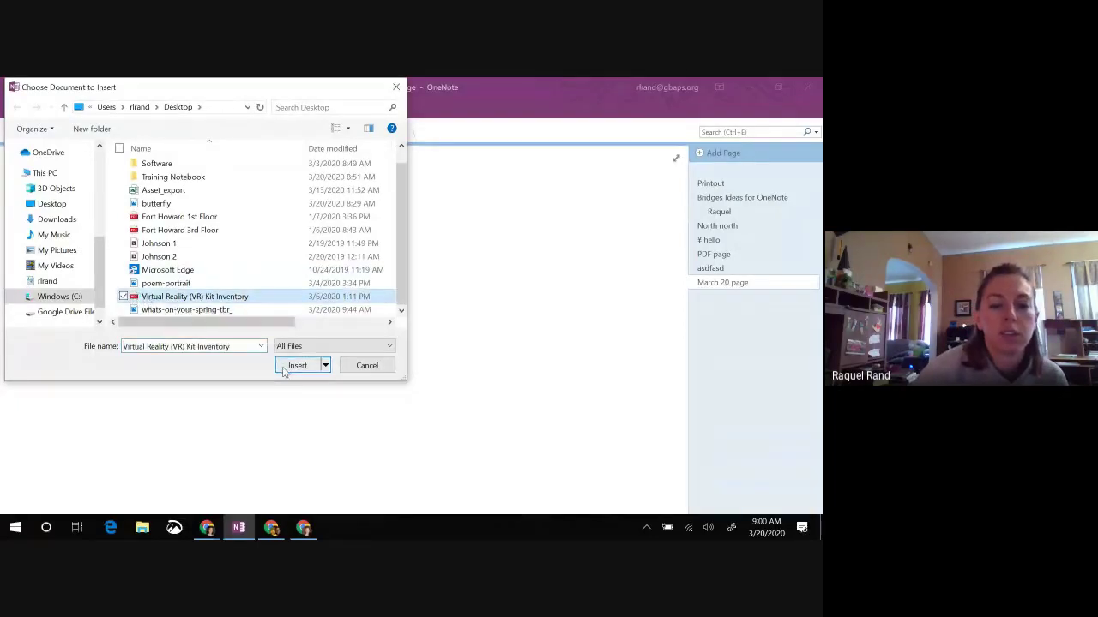
{"action": "left_click", "coordinate": [288, 366]}
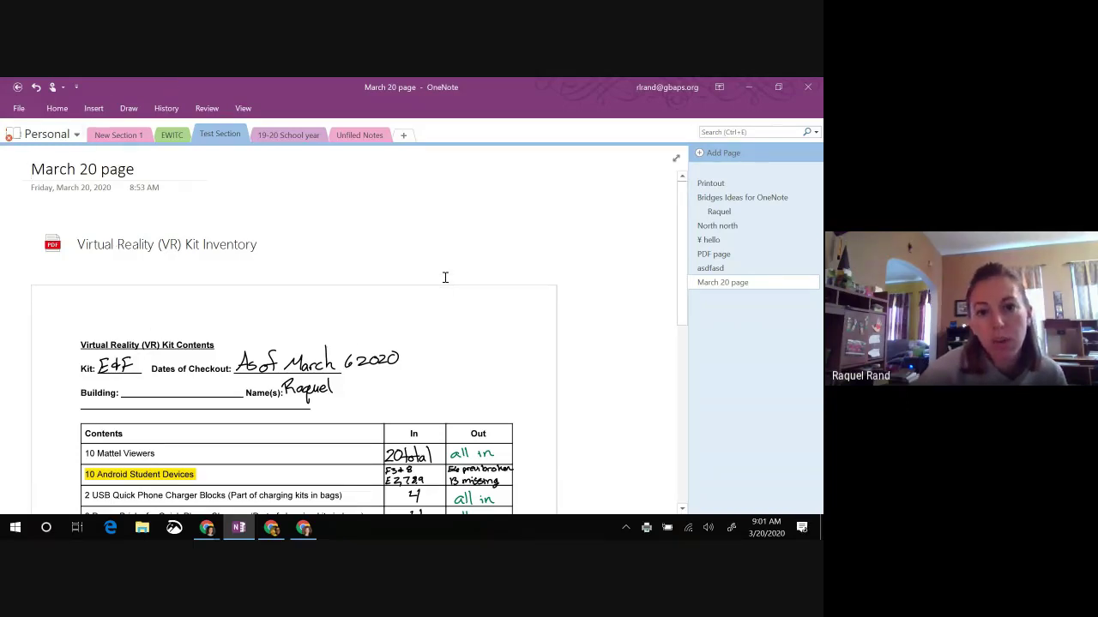
{"action": "scroll", "coordinate": [445, 277], "scroll_direction": "down", "scroll_amount": 3}
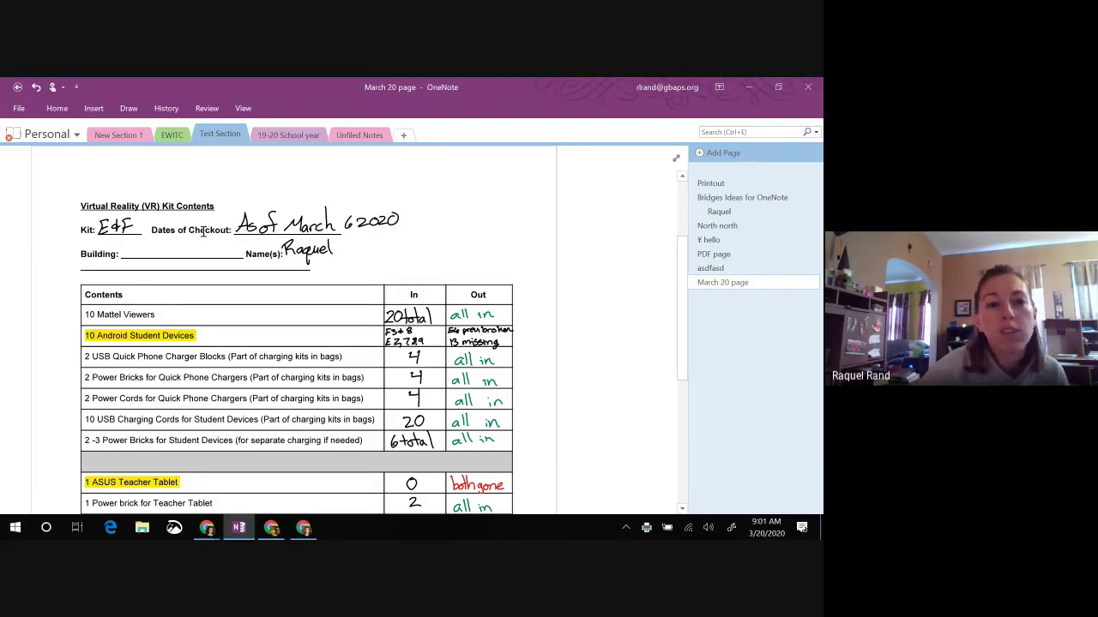
{"action": "scroll", "coordinate": [203, 230], "scroll_direction": "down", "scroll_amount": 1}
{"action": "scroll", "coordinate": [203, 230], "scroll_direction": "up", "scroll_amount": 1}
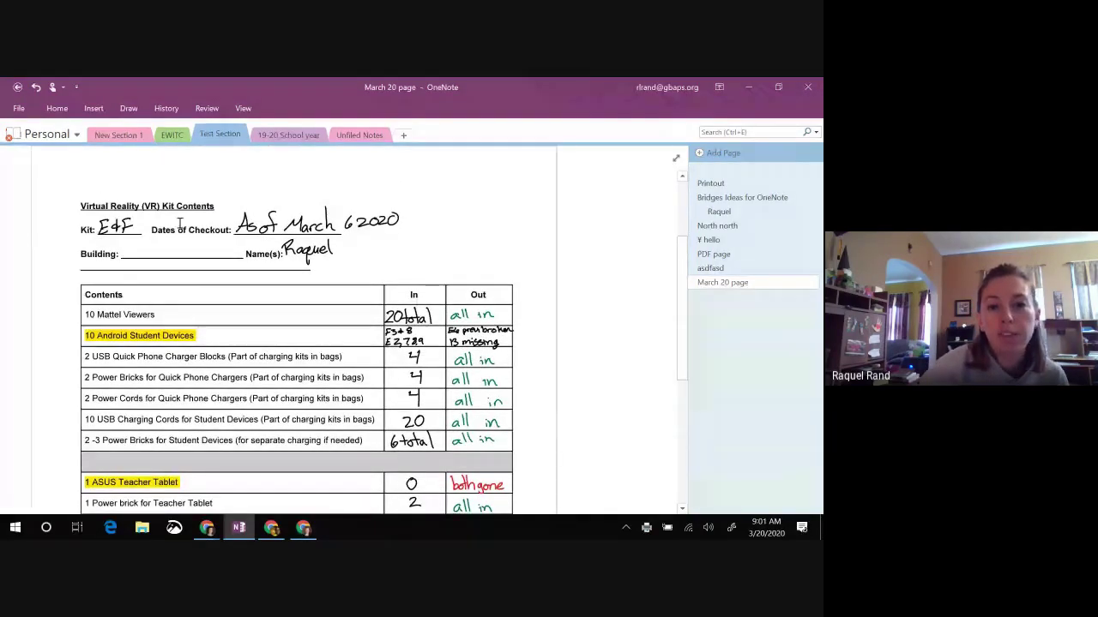
{"action": "scroll", "coordinate": [316, 184], "scroll_direction": "down", "scroll_amount": 3}
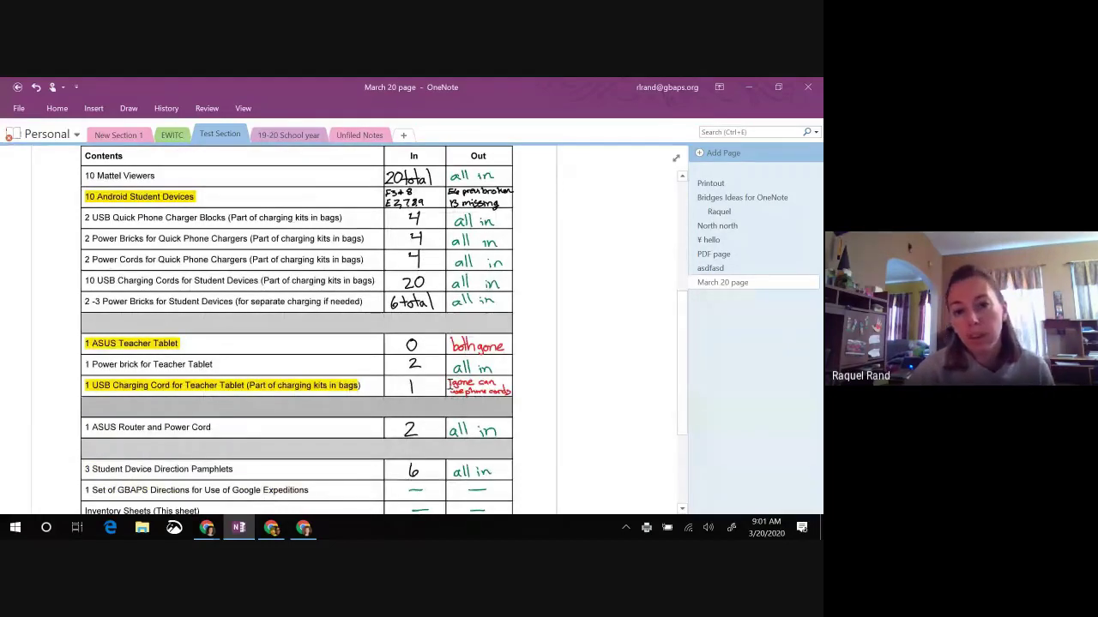
{"action": "scroll", "coordinate": [447, 385], "scroll_direction": "up", "scroll_amount": 3}
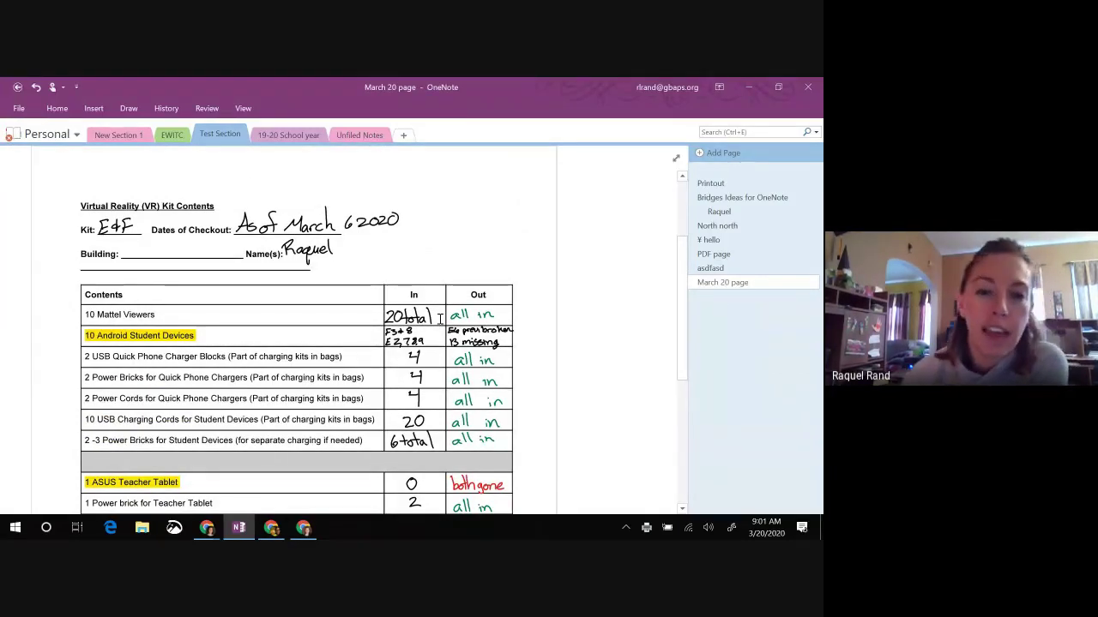
{"action": "scroll", "coordinate": [197, 318], "scroll_direction": "down", "scroll_amount": 1}
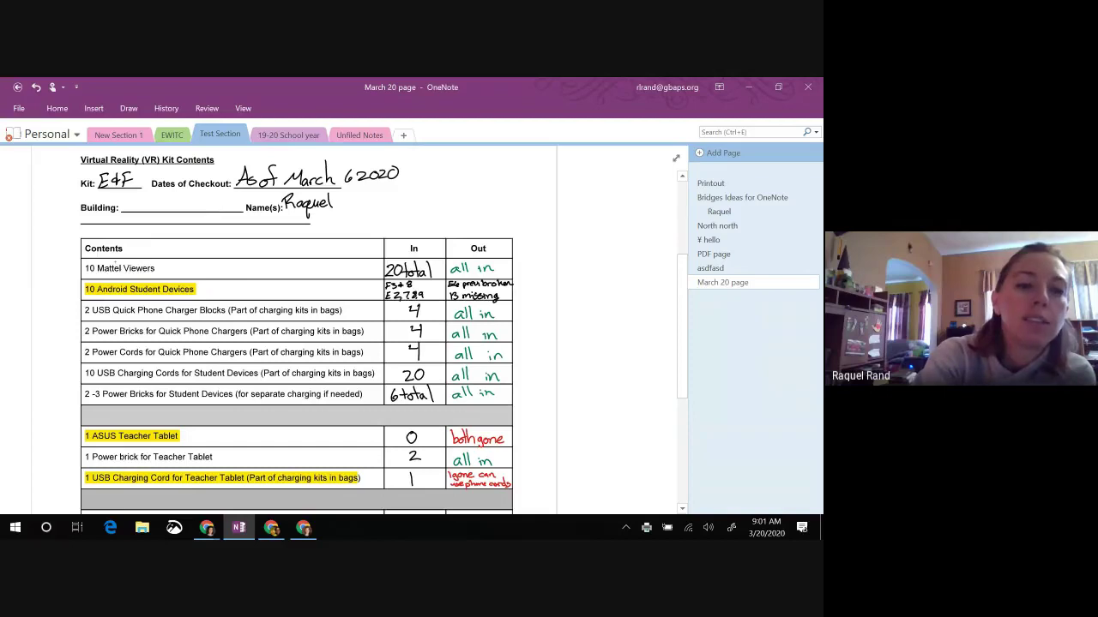
Step: Strike through 10 Mattel Viewers and handwrite 'answer' beside the 10 Android Student Devices row
{"action": "key", "text": "ctrl+minus"}
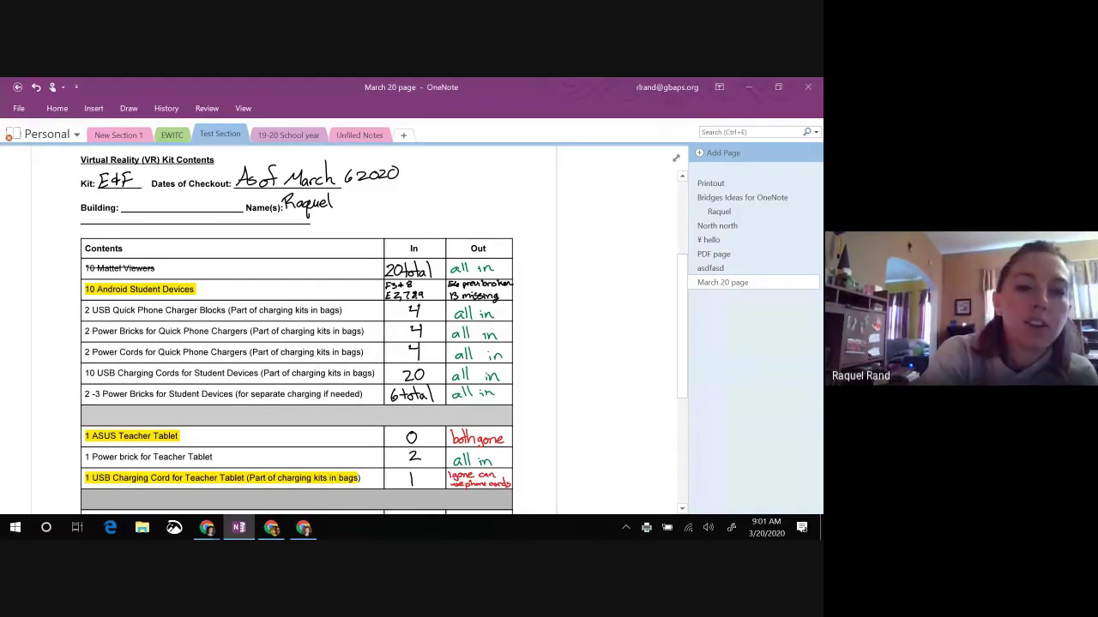
{"action": "left_click_drag", "start_coordinate": [244, 291], "coordinate": [235, 298]}
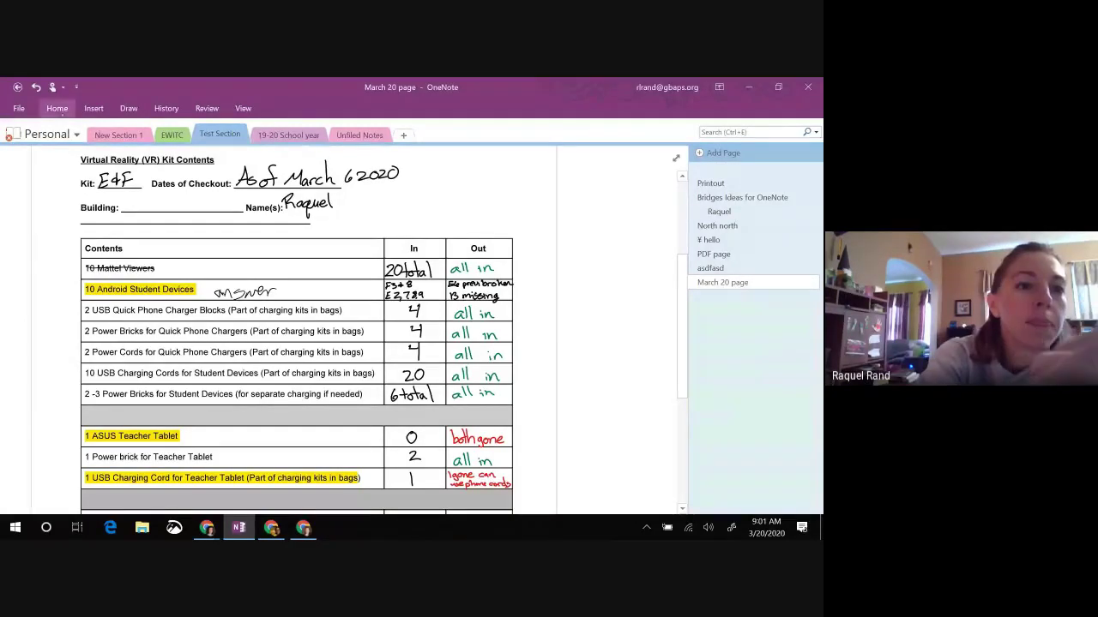
{"action": "left_click", "coordinate": [57, 108]}
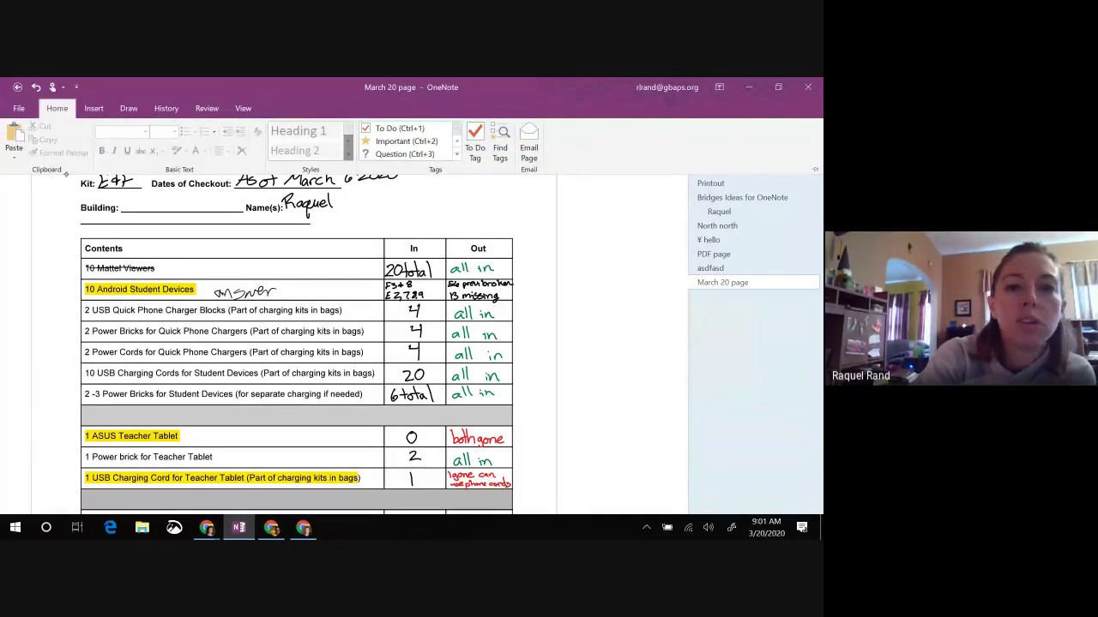
Step: Select the yellow highlighter from the Draw tools
{"action": "key", "text": "alt+n"}
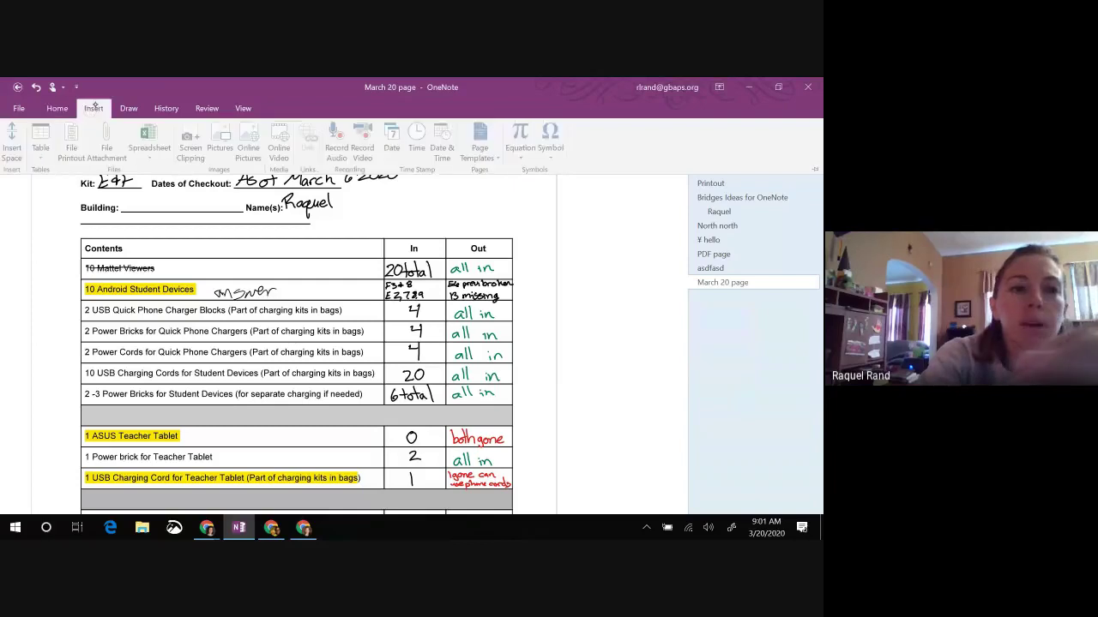
{"action": "key", "text": "alt+d"}
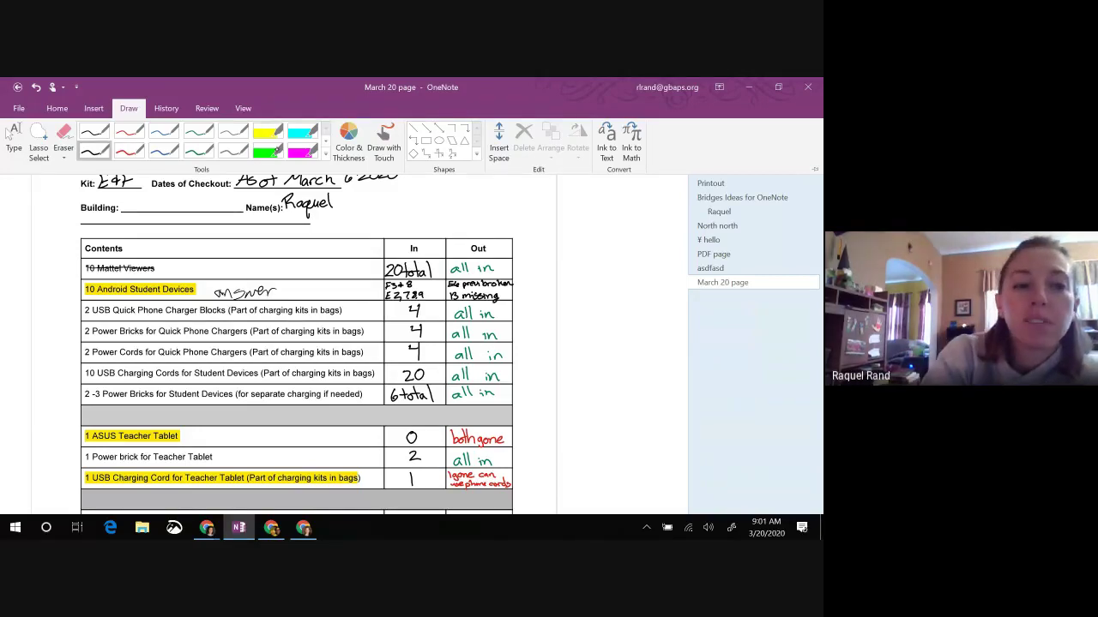
{"action": "left_click", "coordinate": [268, 133]}
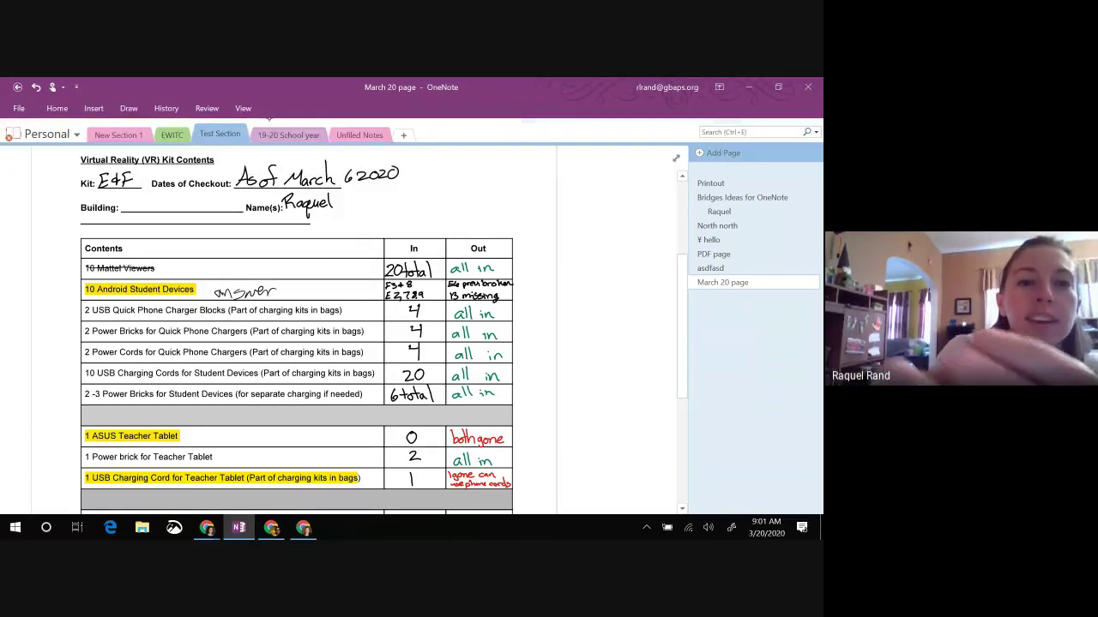
Step: Highlight the USB Quick Phone Charger Blocks row yellow and the Power Bricks row green
{"action": "left_click_drag", "start_coordinate": [82, 310], "coordinate": [326, 314]}
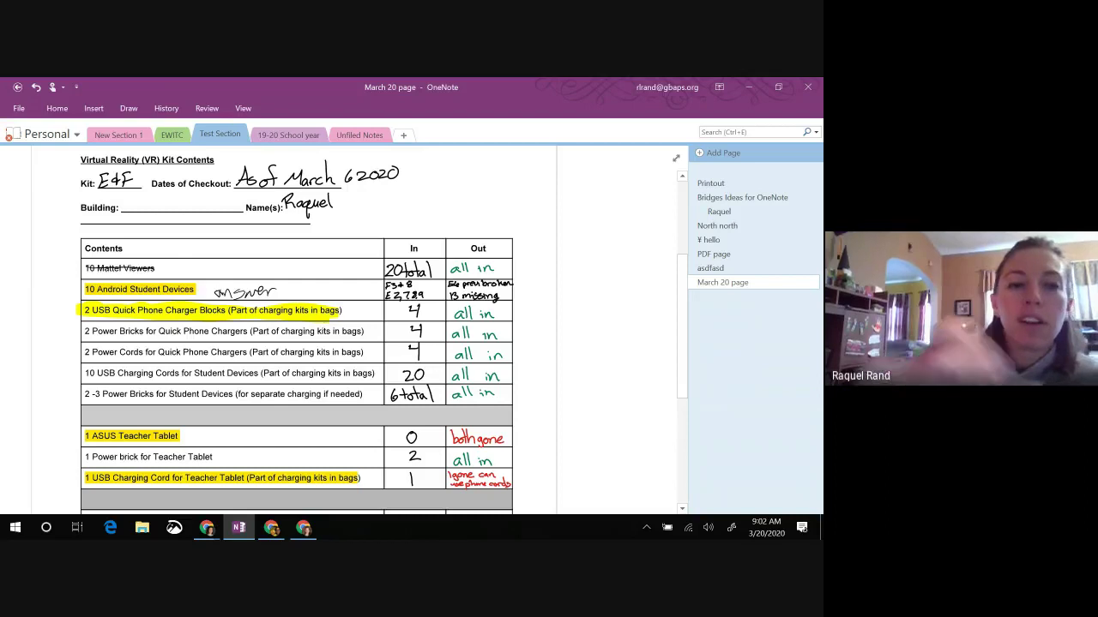
{"action": "left_click", "coordinate": [128, 108]}
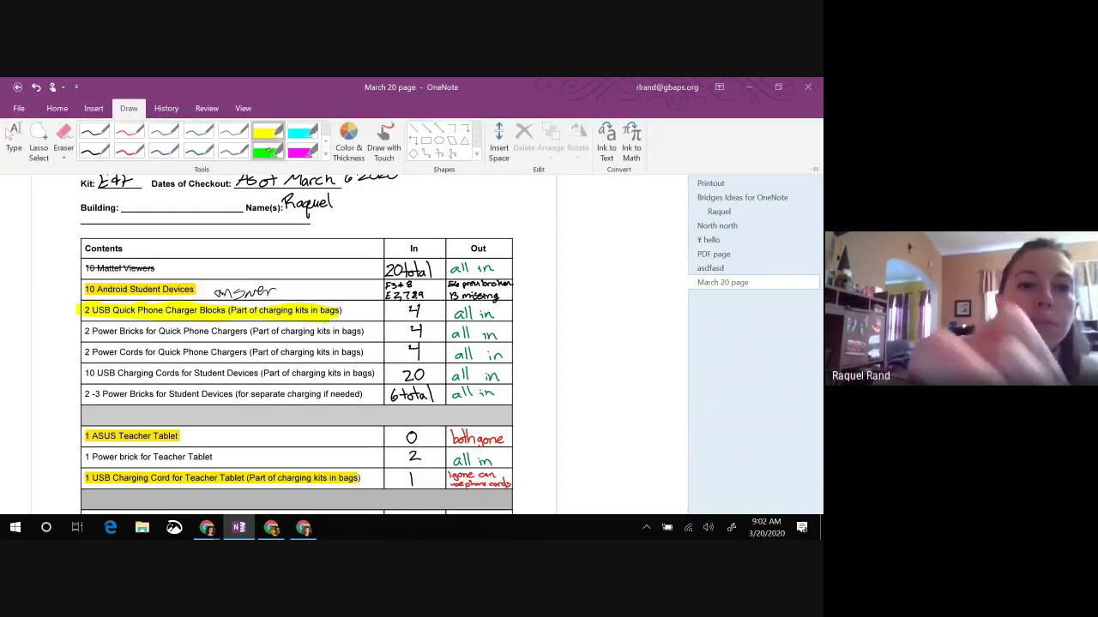
{"action": "left_click", "coordinate": [128, 108]}
{"action": "left_click_drag", "start_coordinate": [84, 331], "coordinate": [358, 331]}
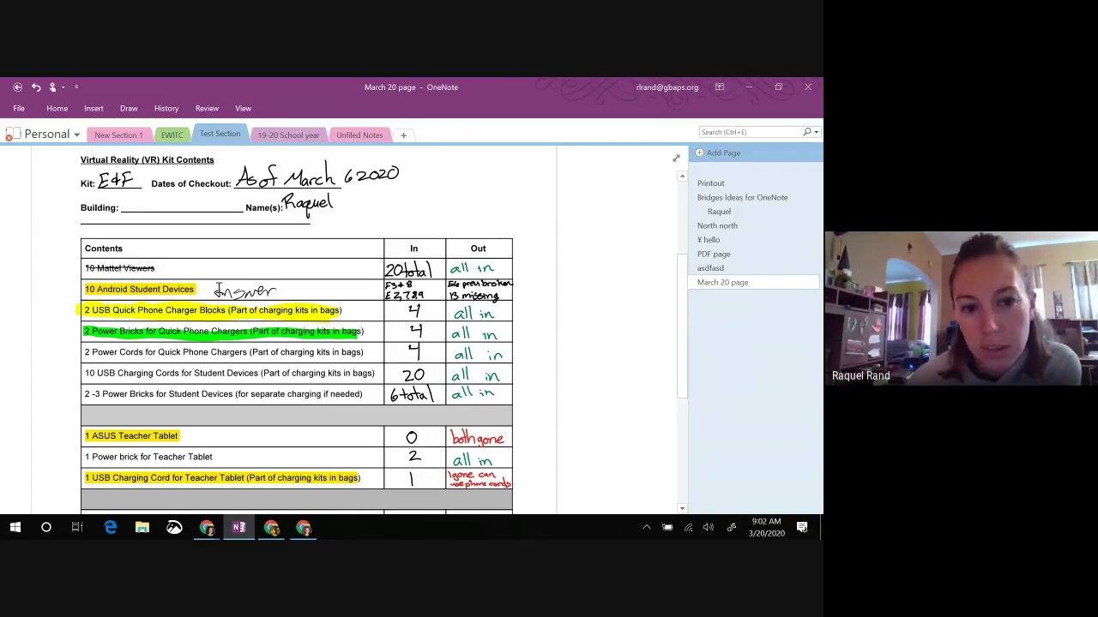
{"action": "left_click", "coordinate": [94, 109]}
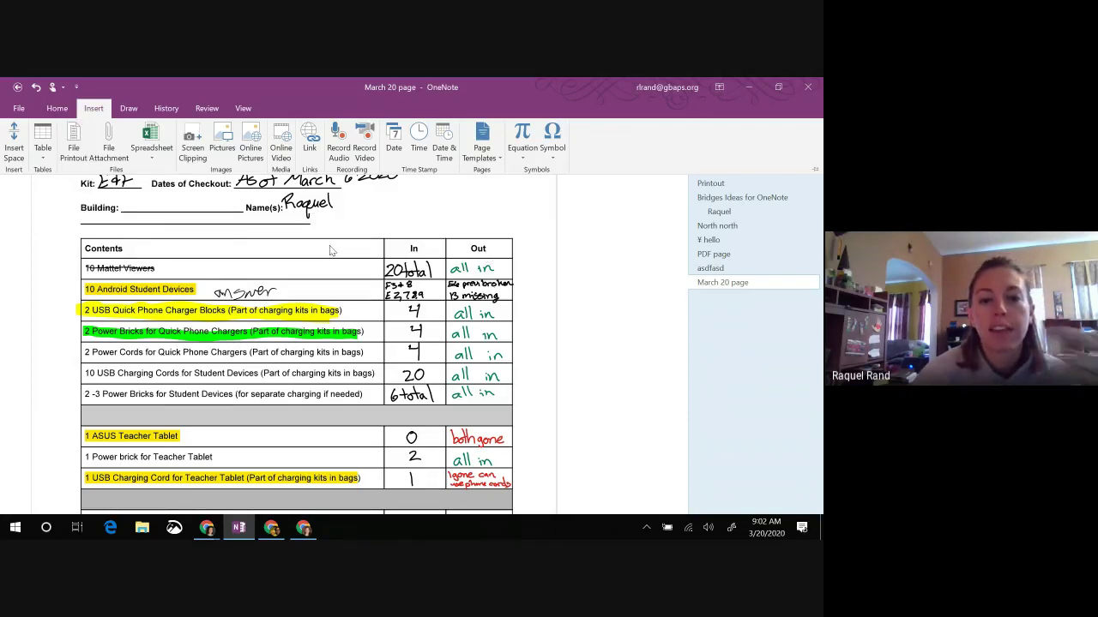
{"action": "scroll", "coordinate": [338, 249], "scroll_direction": "down", "scroll_amount": 6}
{"action": "scroll", "coordinate": [378, 388], "scroll_direction": "up", "scroll_amount": 2}
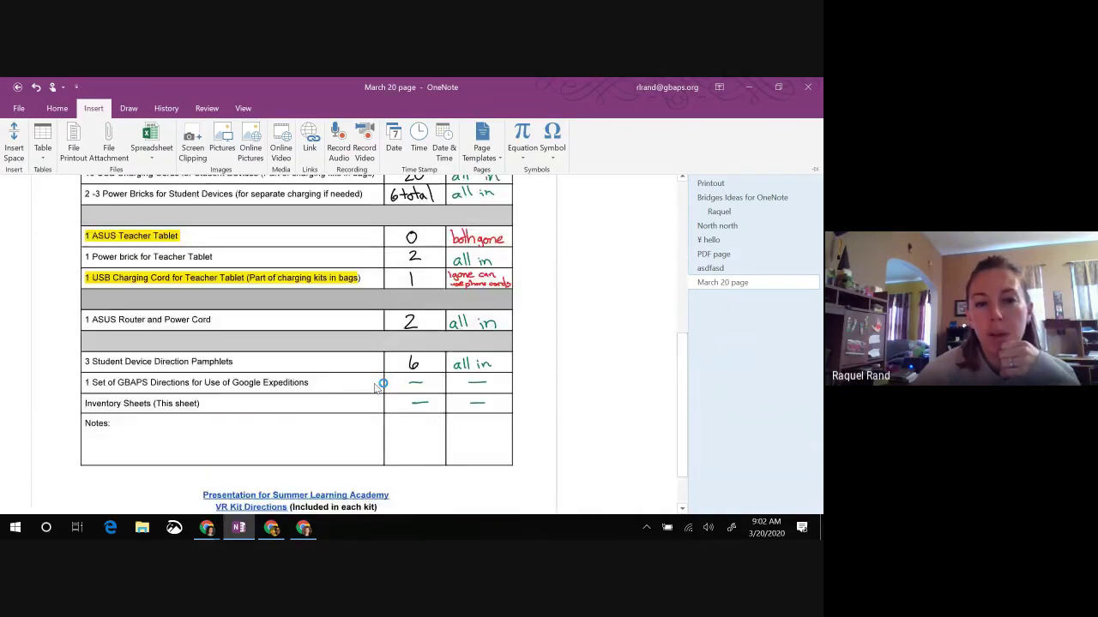
{"action": "scroll", "coordinate": [378, 388], "scroll_direction": "up", "scroll_amount": 6}
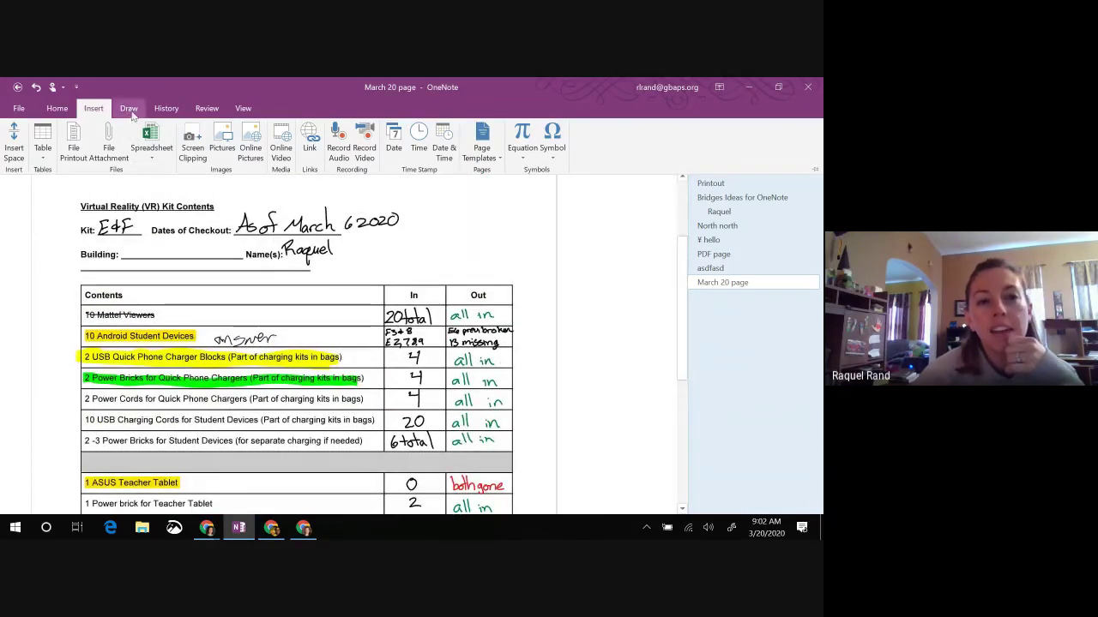
{"action": "left_click", "coordinate": [130, 110]}
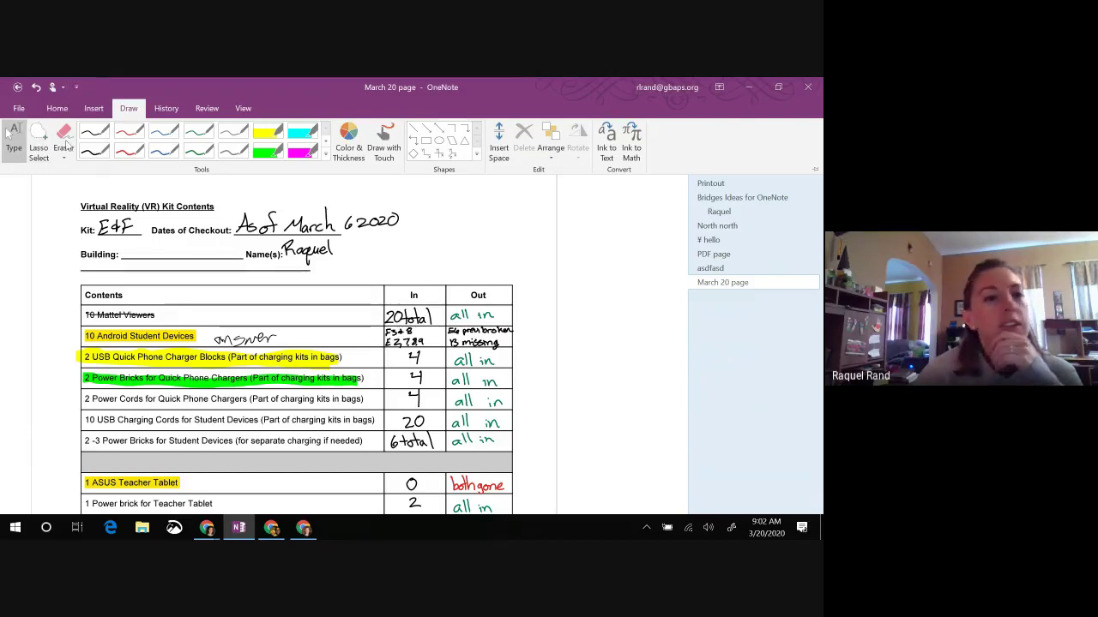
{"action": "left_click", "coordinate": [348, 138]}
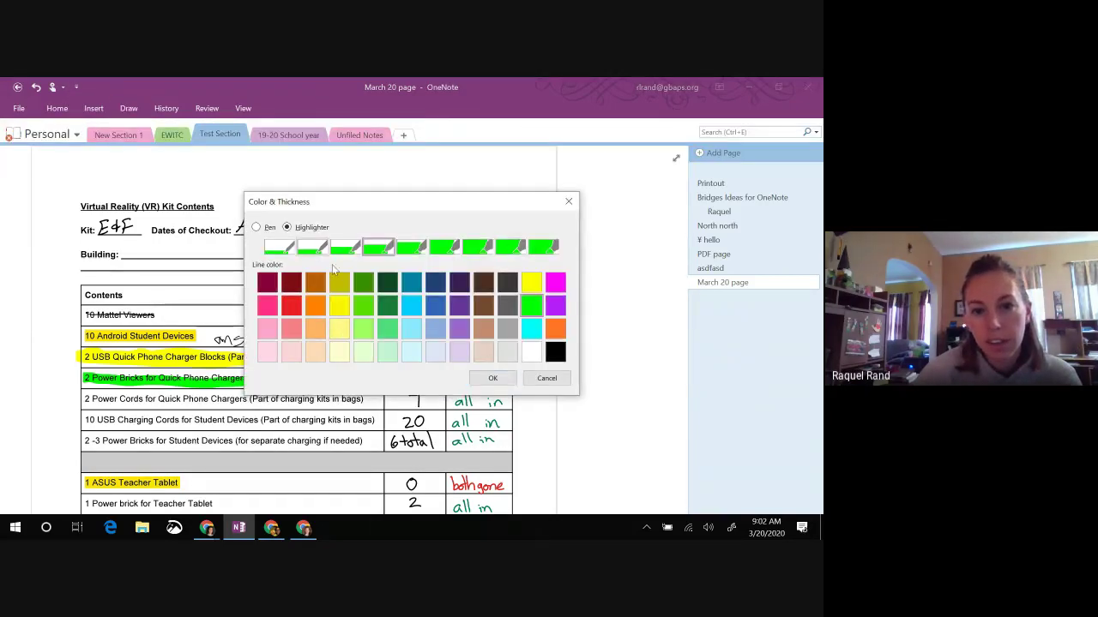
{"action": "left_click", "coordinate": [546, 378]}
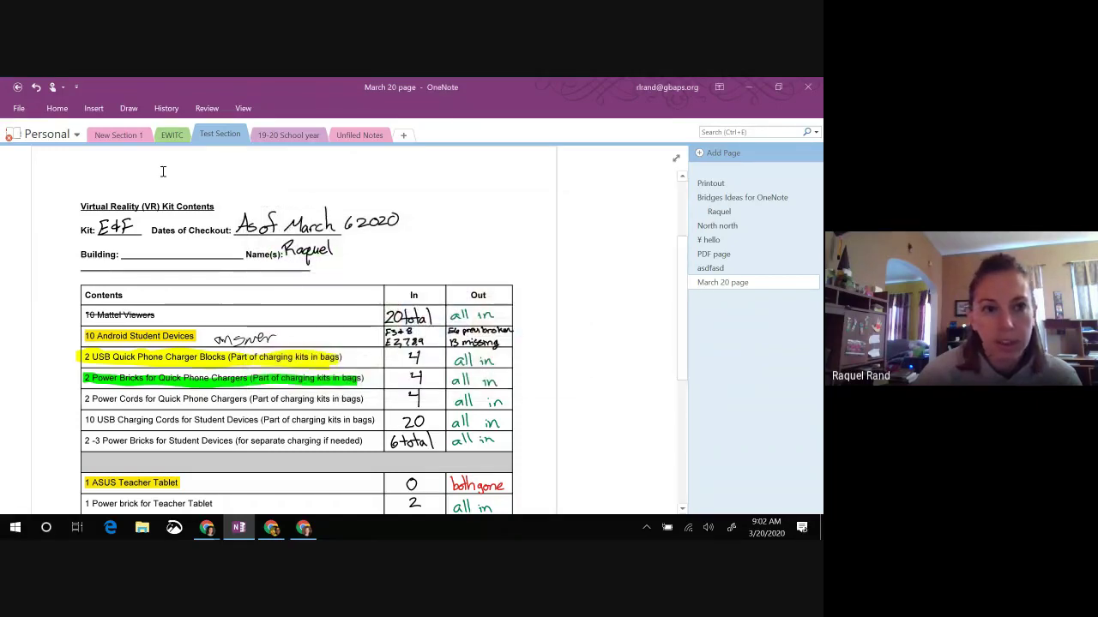
{"action": "left_click", "coordinate": [131, 109]}
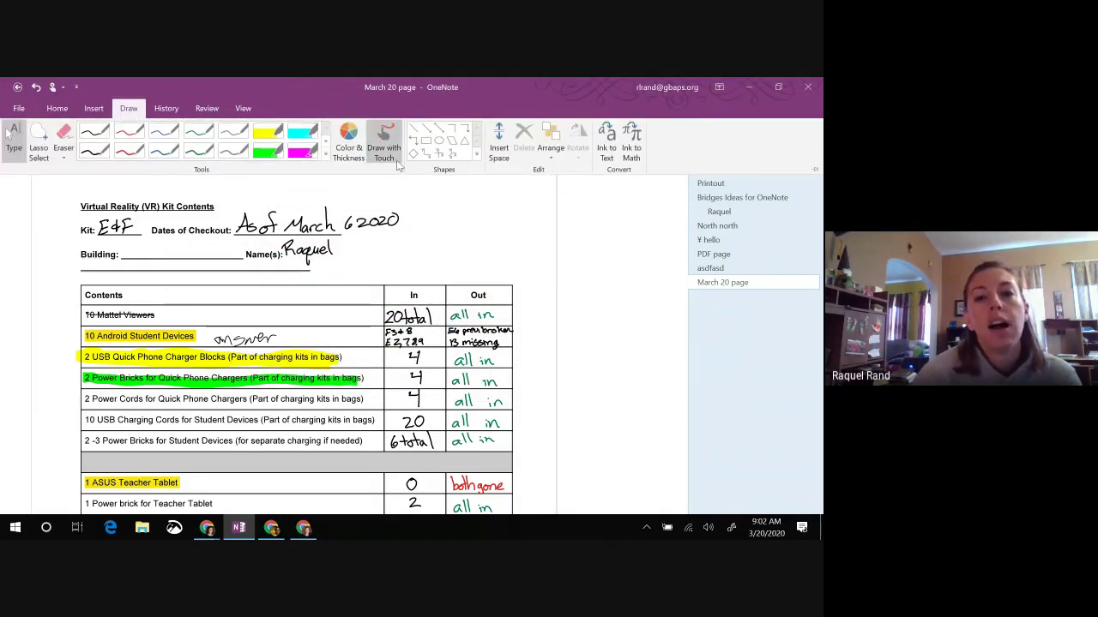
{"action": "left_click", "coordinate": [412, 227]}
Step: With the green pen, draw a zig-zag W scribble to the right of the date
{"action": "scroll", "coordinate": [411, 227], "scroll_direction": "up", "scroll_amount": 1}
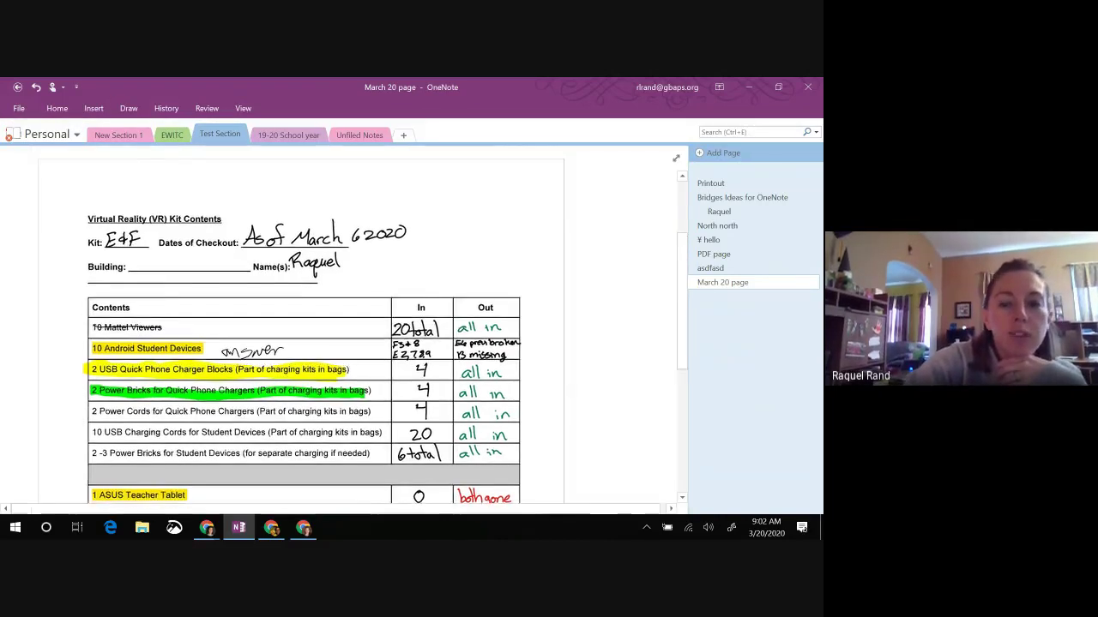
{"action": "scroll", "coordinate": [300, 343], "scroll_direction": "down", "scroll_amount": 2}
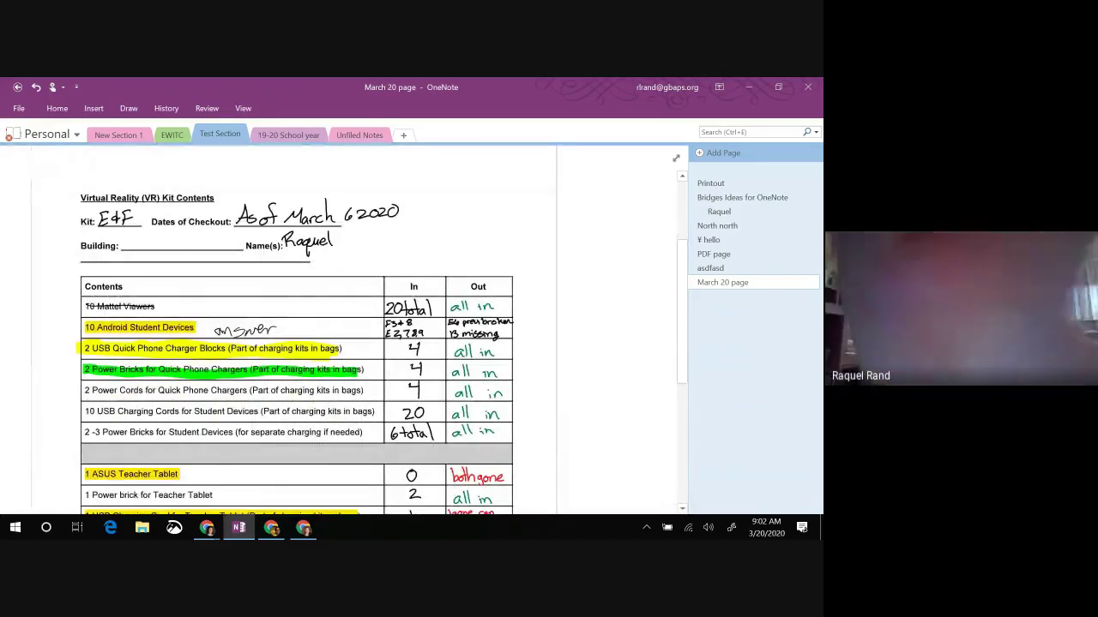
{"action": "left_click", "coordinate": [129, 108]}
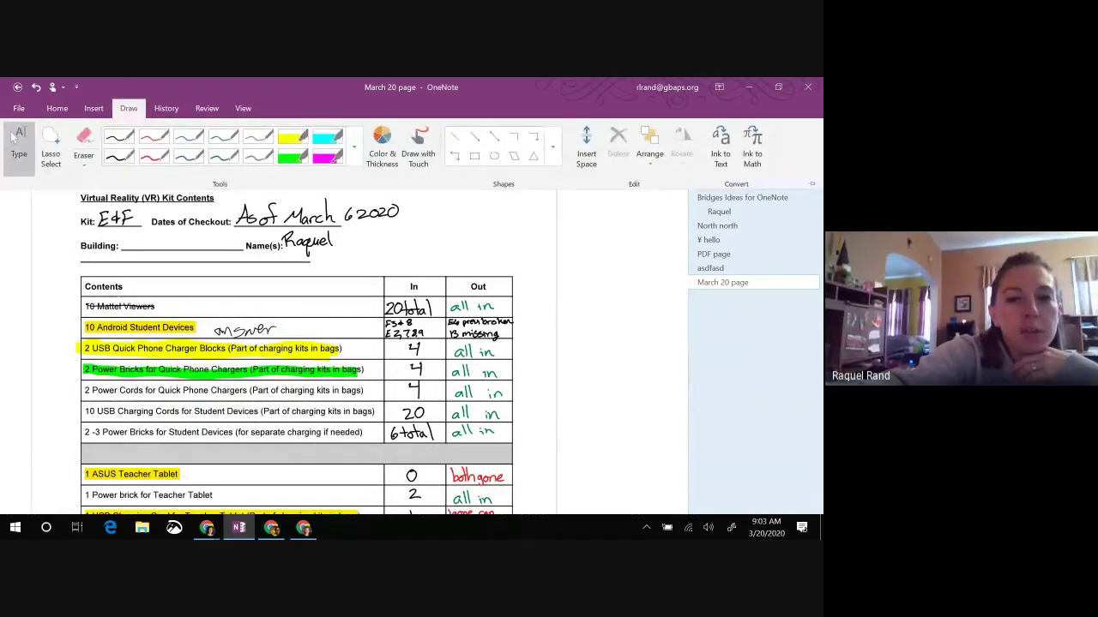
{"action": "left_click", "coordinate": [14, 138]}
{"action": "left_click_drag", "start_coordinate": [426, 196], "coordinate": [522, 209]}
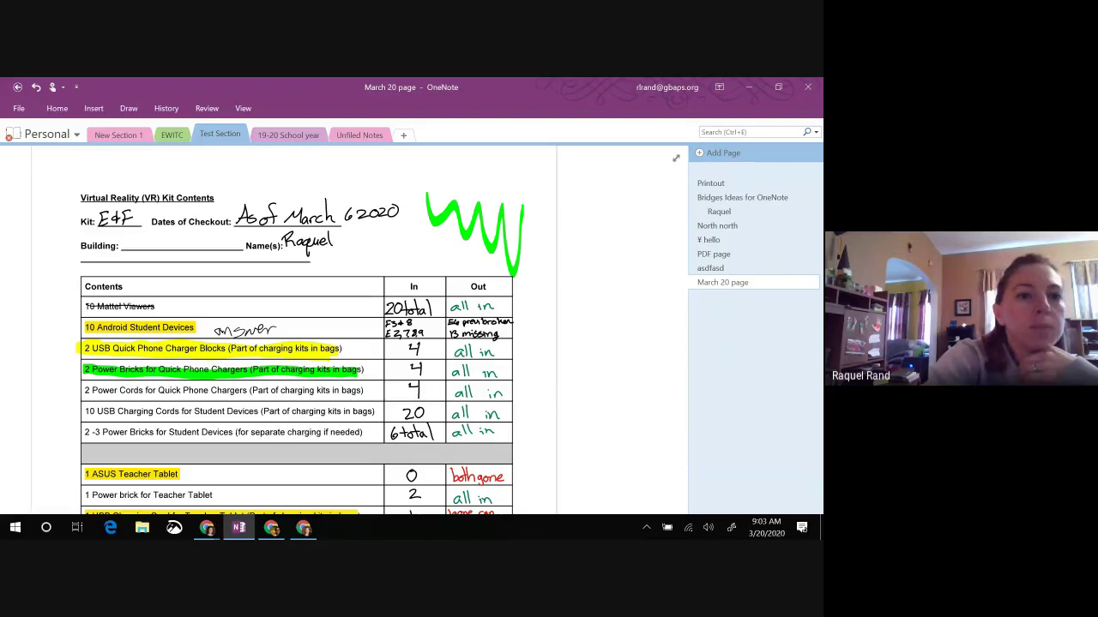
Step: Draw a green arrow shape from upper right to lower left across the W scribble
{"action": "left_click", "coordinate": [129, 108]}
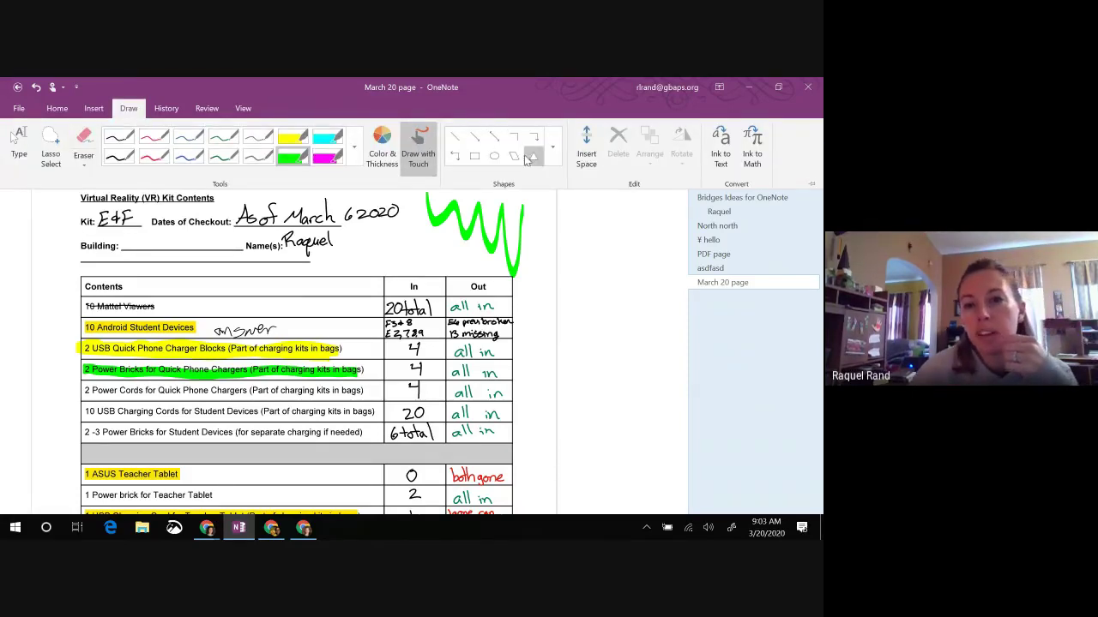
{"action": "left_click", "coordinate": [477, 139]}
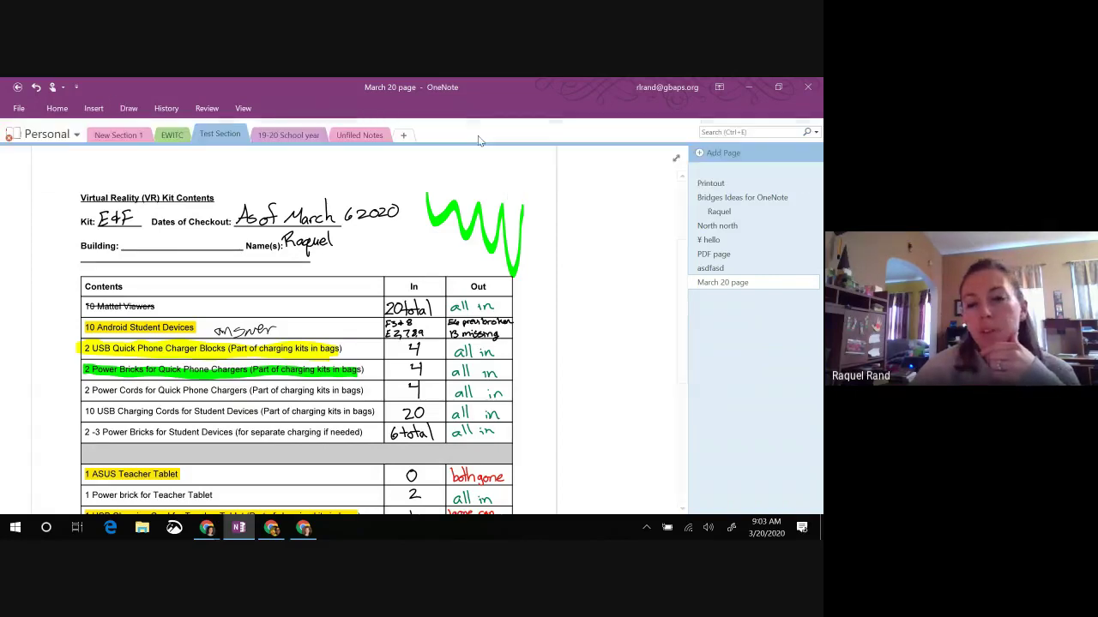
{"action": "left_click_drag", "start_coordinate": [521, 177], "coordinate": [412, 258]}
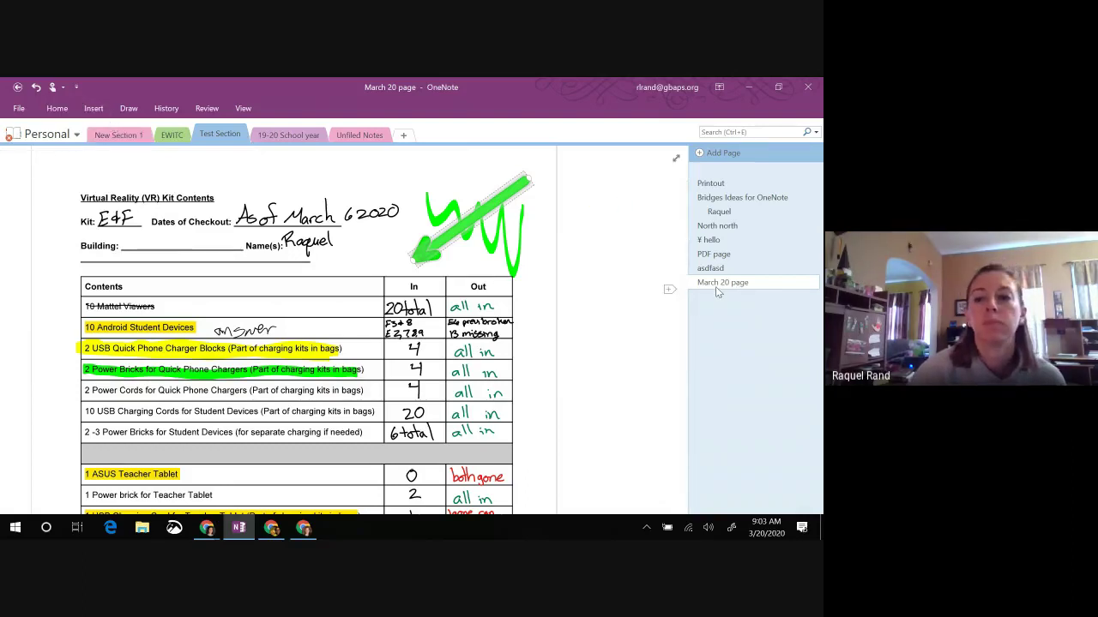
Step: Create a new blank page and insert the butterfly life cycle image file onto it
{"action": "left_click", "coordinate": [719, 153]}
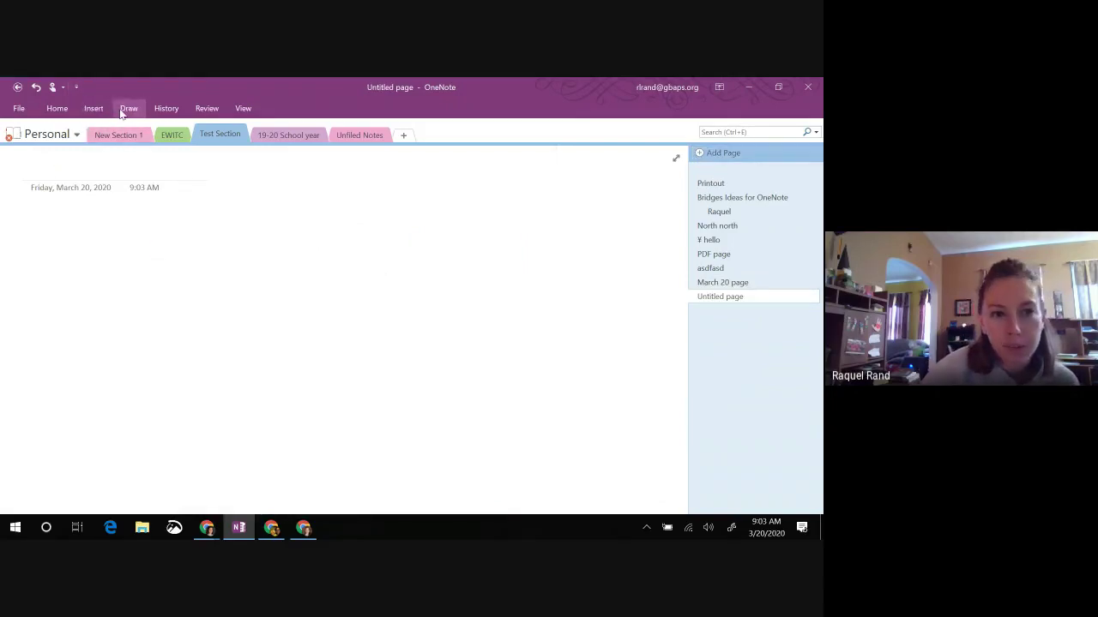
{"action": "left_click", "coordinate": [96, 111]}
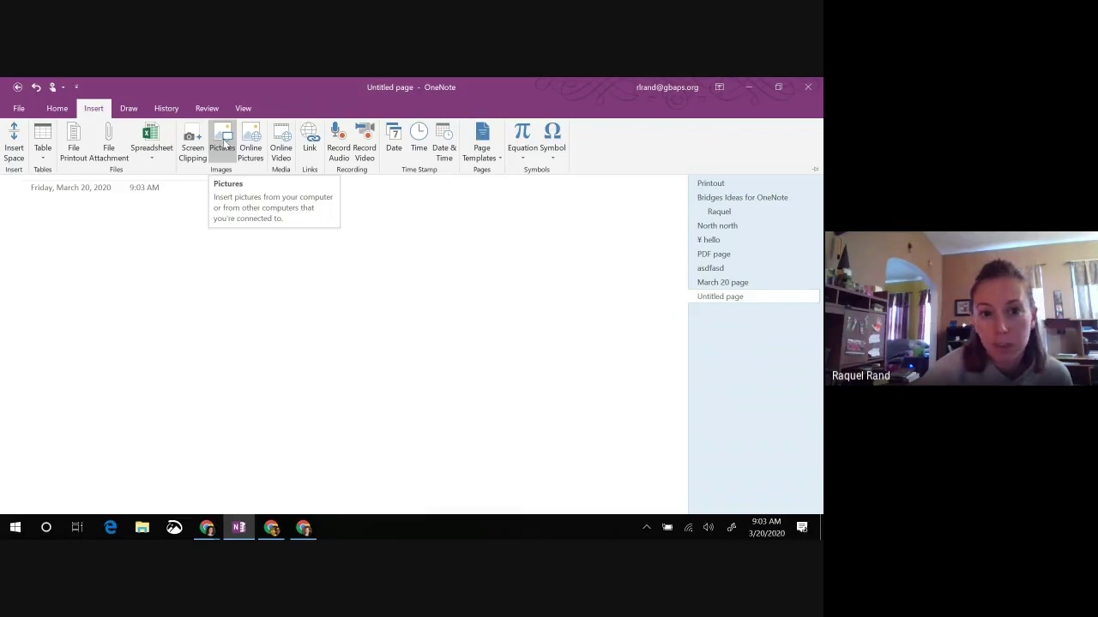
{"action": "left_click", "coordinate": [224, 142]}
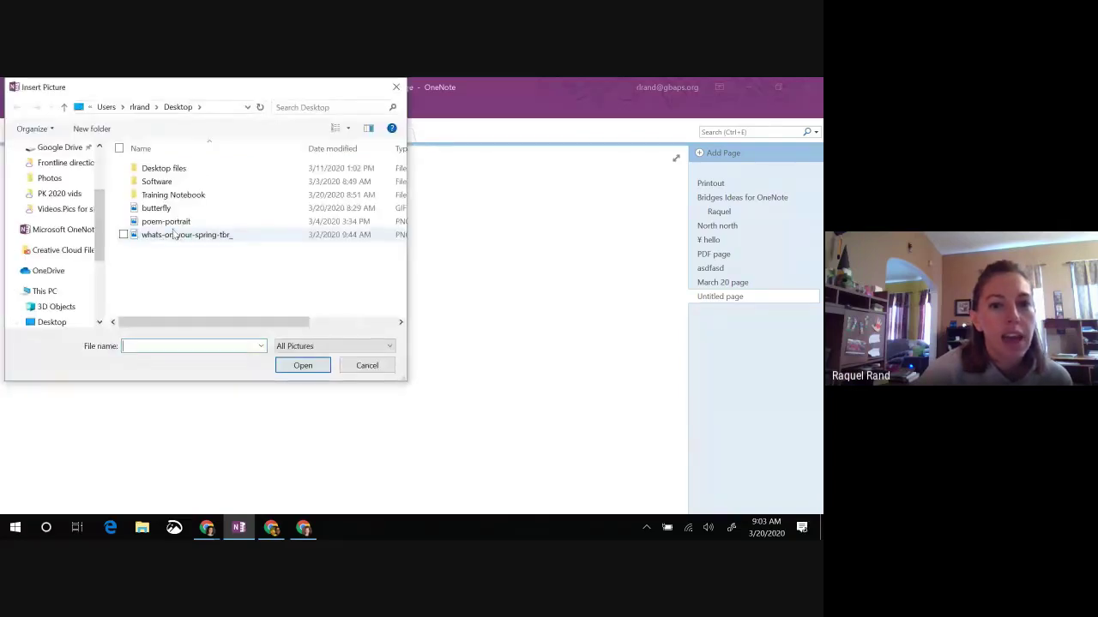
{"action": "left_click", "coordinate": [161, 209]}
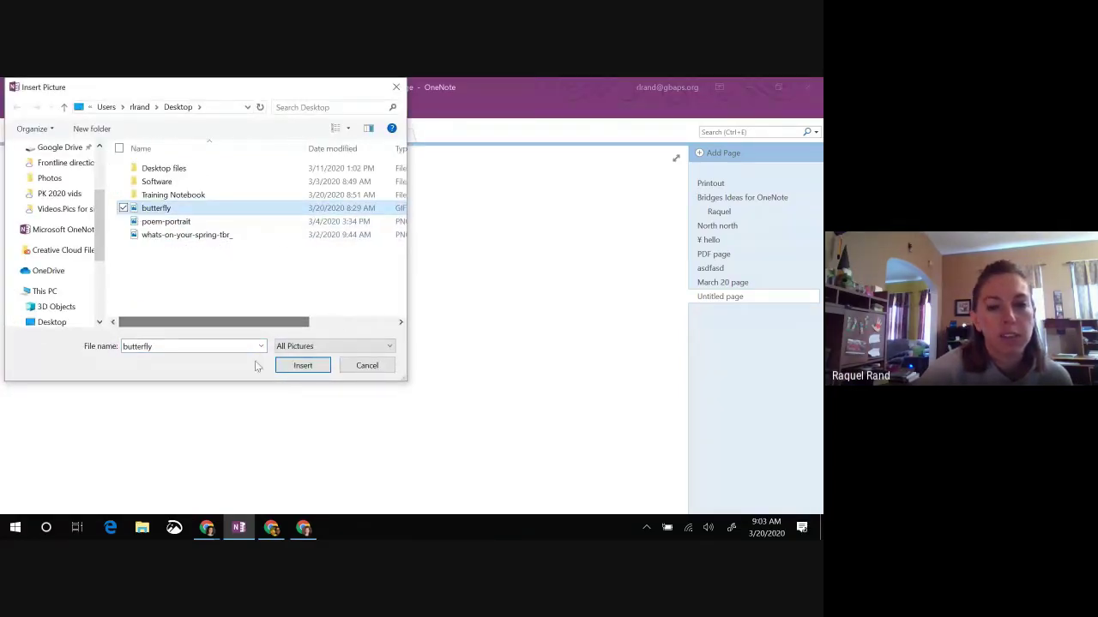
{"action": "left_click_drag", "start_coordinate": [274, 324], "coordinate": [311, 326]}
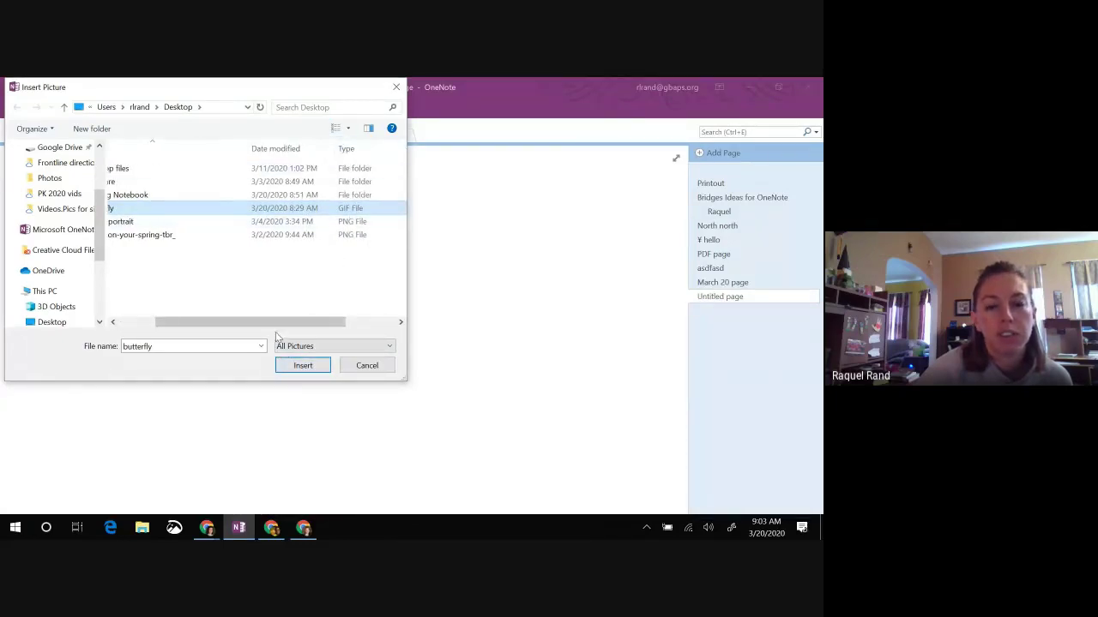
{"action": "scroll", "coordinate": [276, 328], "scroll_direction": "left", "scroll_amount": 2}
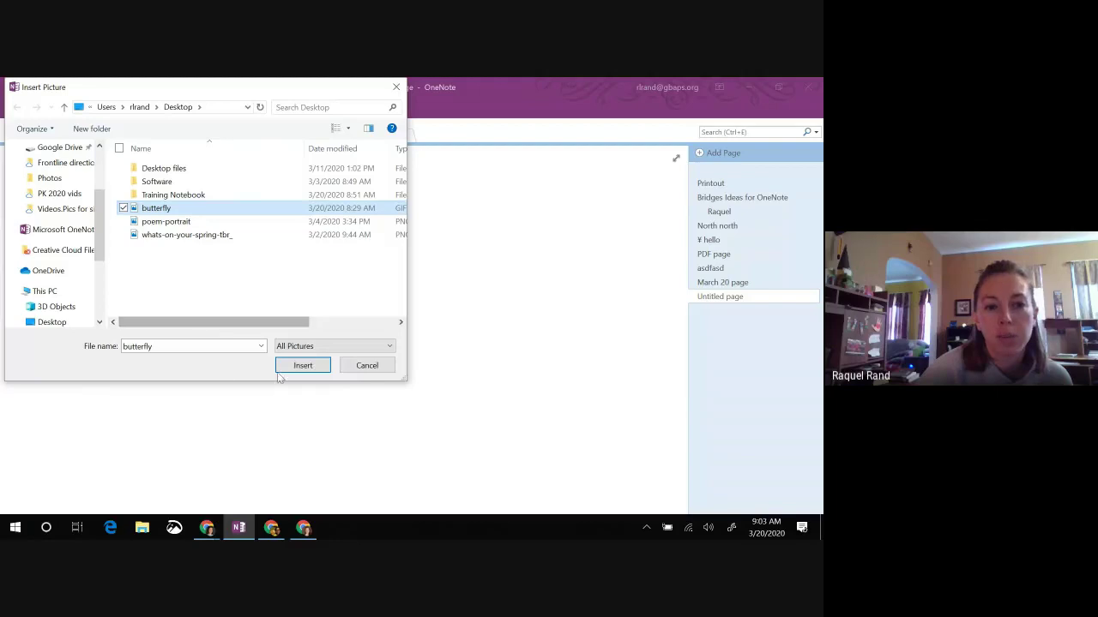
{"action": "left_click", "coordinate": [303, 367]}
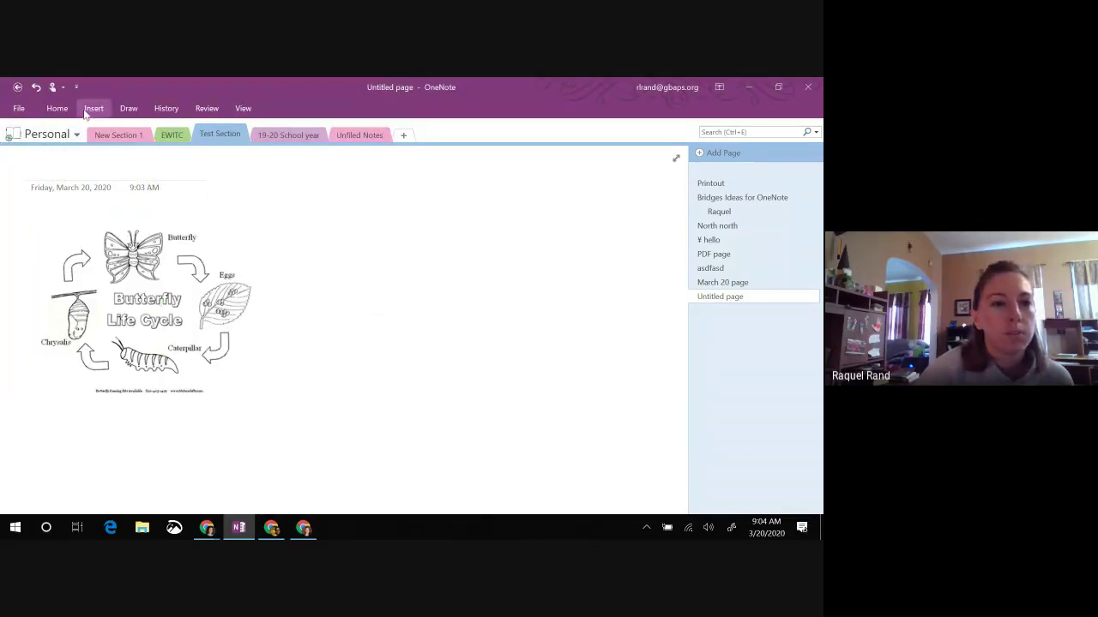
Step: Put a green highlighter stroke across the butterfly picture
{"action": "left_click", "coordinate": [129, 108]}
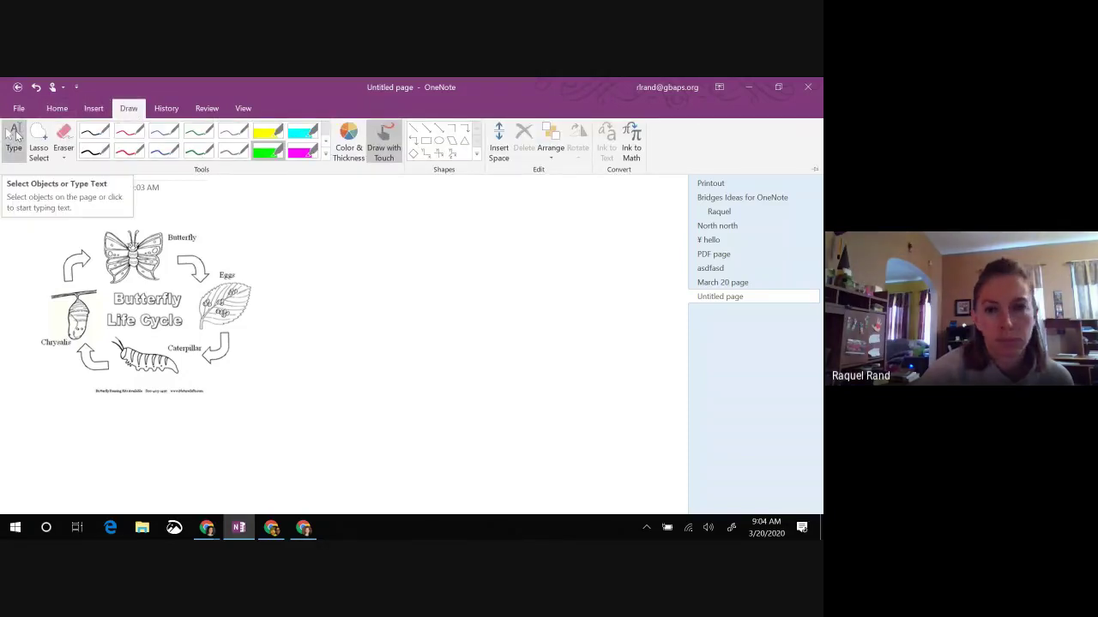
{"action": "left_click", "coordinate": [94, 110]}
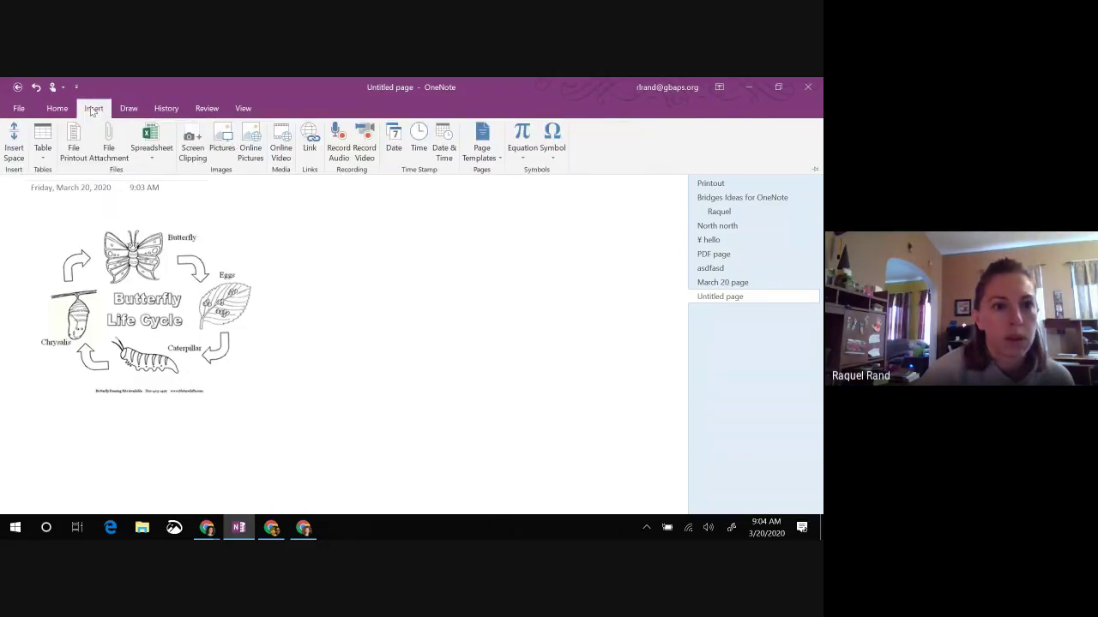
{"action": "left_click", "coordinate": [157, 334]}
{"action": "left_click_drag", "start_coordinate": [187, 275], "coordinate": [245, 259]}
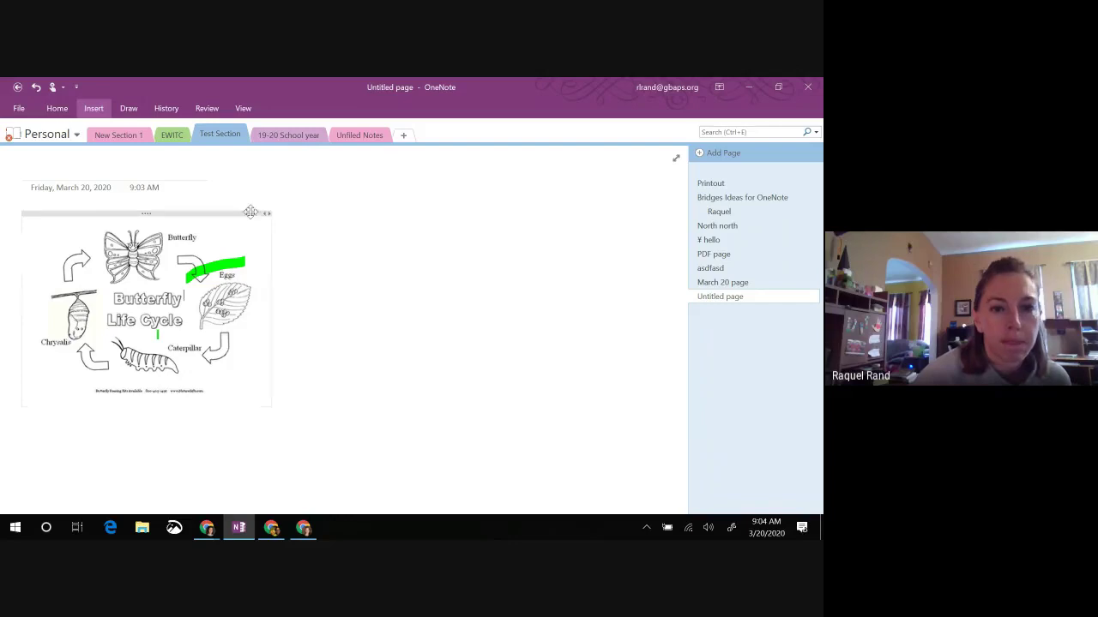
Step: Enlarge the butterfly picture by its corner handle, deselect it, and erase the green highlighter marks
{"action": "left_click", "coordinate": [241, 264]}
{"action": "left_click_drag", "start_coordinate": [270, 397], "coordinate": [400, 470]}
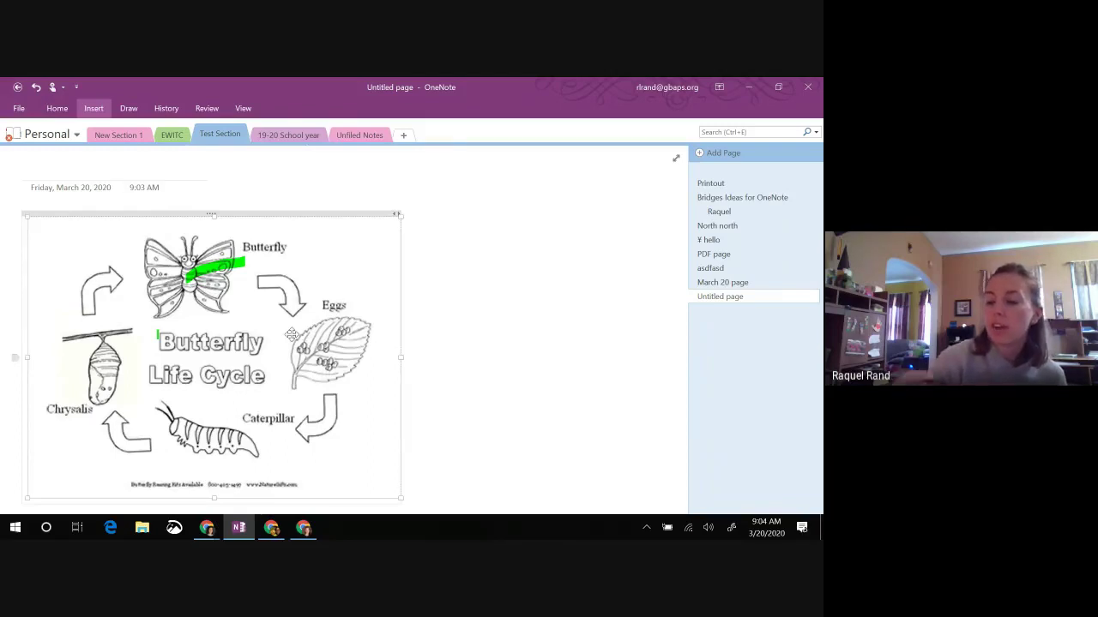
{"action": "key", "text": "Escape"}
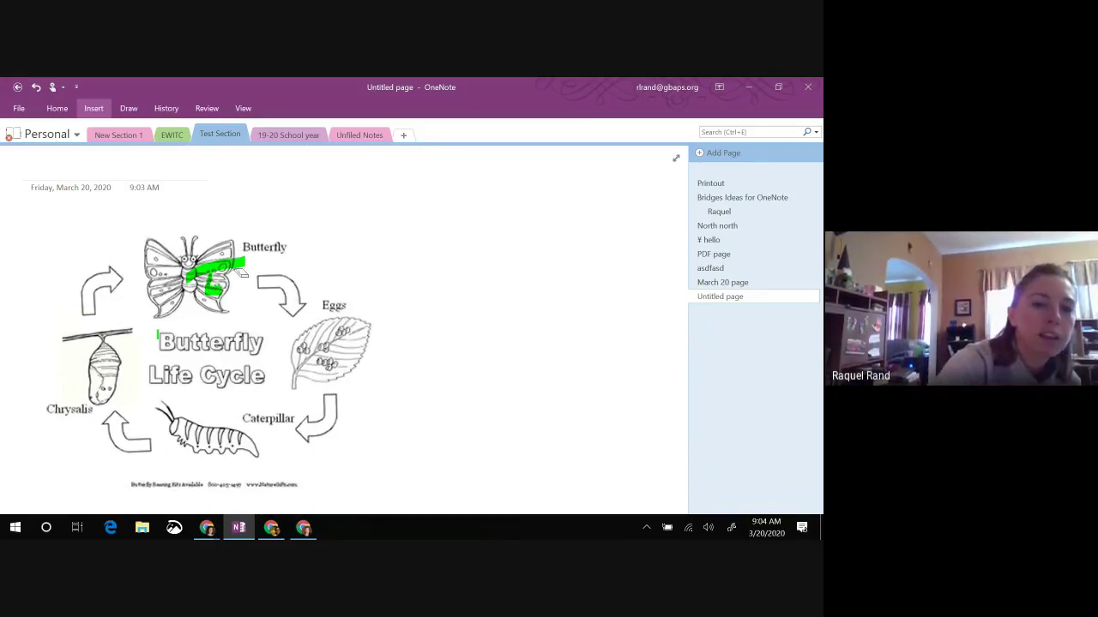
{"action": "left_click", "coordinate": [202, 287]}
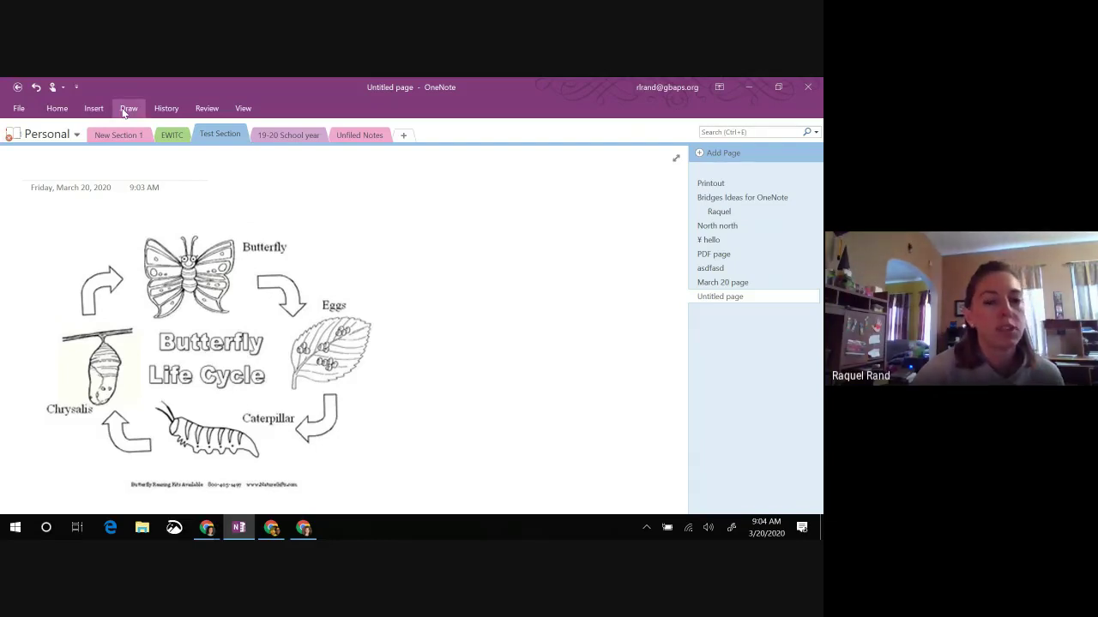
Step: Adjust the butterfly picture's size, then try a black ink loop below Butterfly and undo it
{"action": "left_click", "coordinate": [371, 418]}
{"action": "left_click_drag", "start_coordinate": [402, 500], "coordinate": [443, 504]}
{"action": "scroll", "coordinate": [445, 501], "scroll_direction": "down", "scroll_amount": 1}
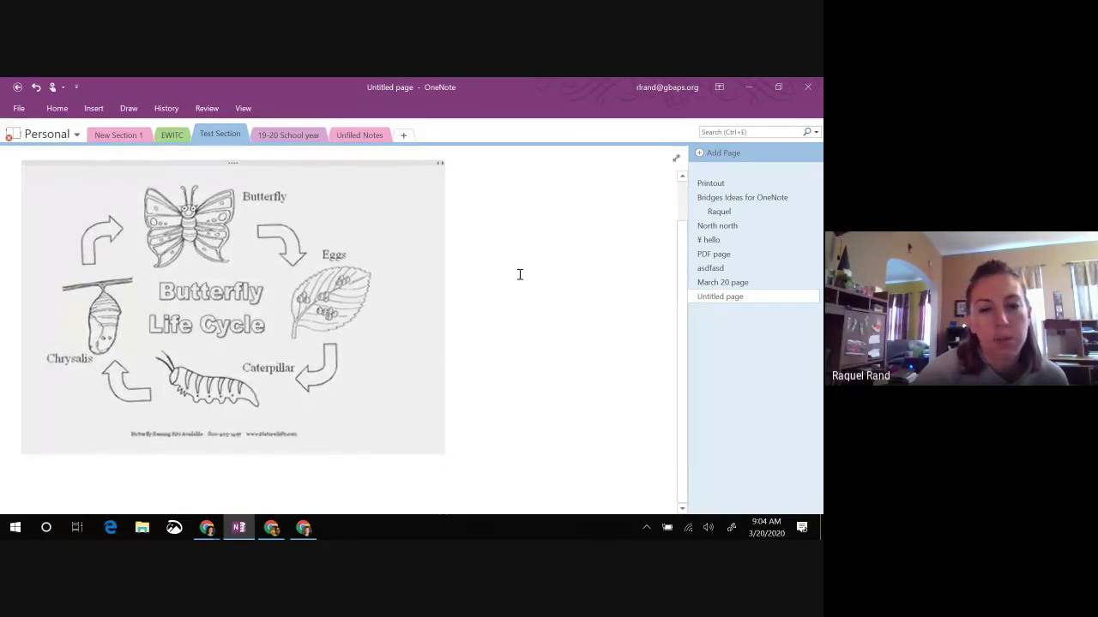
{"action": "left_click", "coordinate": [480, 335]}
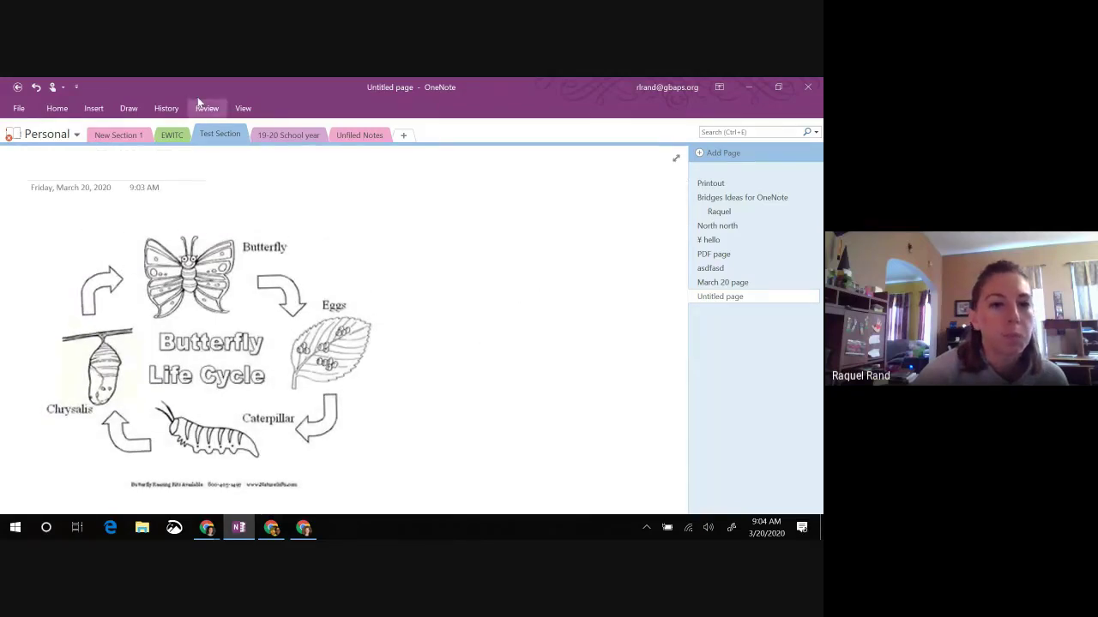
{"action": "left_click", "coordinate": [129, 109]}
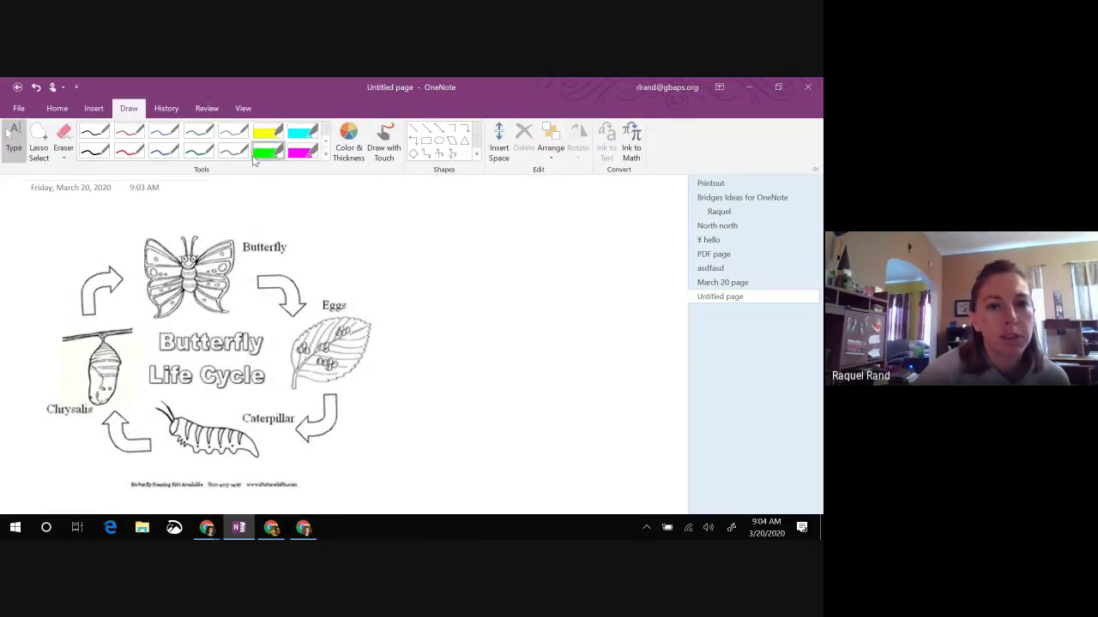
{"action": "left_click", "coordinate": [94, 153]}
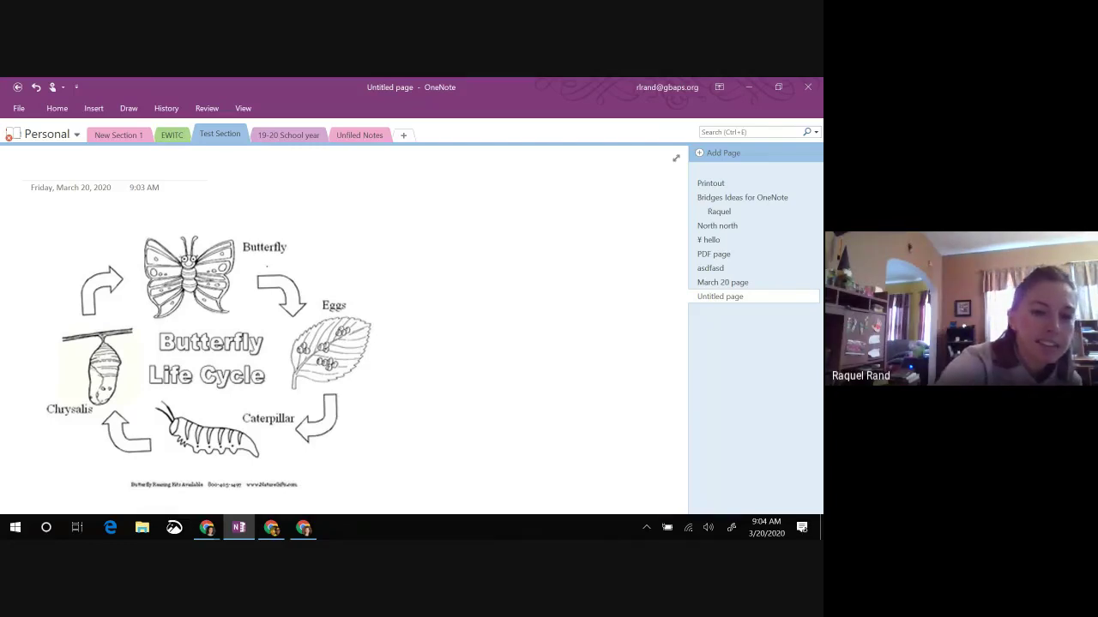
{"action": "left_click_drag", "start_coordinate": [273, 257], "coordinate": [280, 271]}
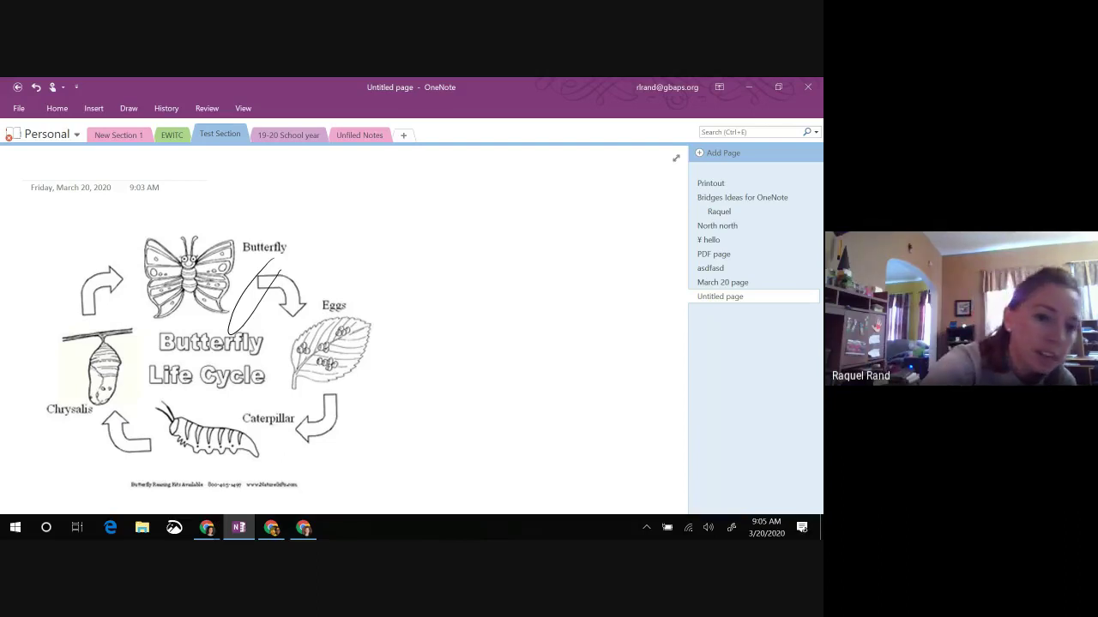
{"action": "key", "text": "ctrl+z"}
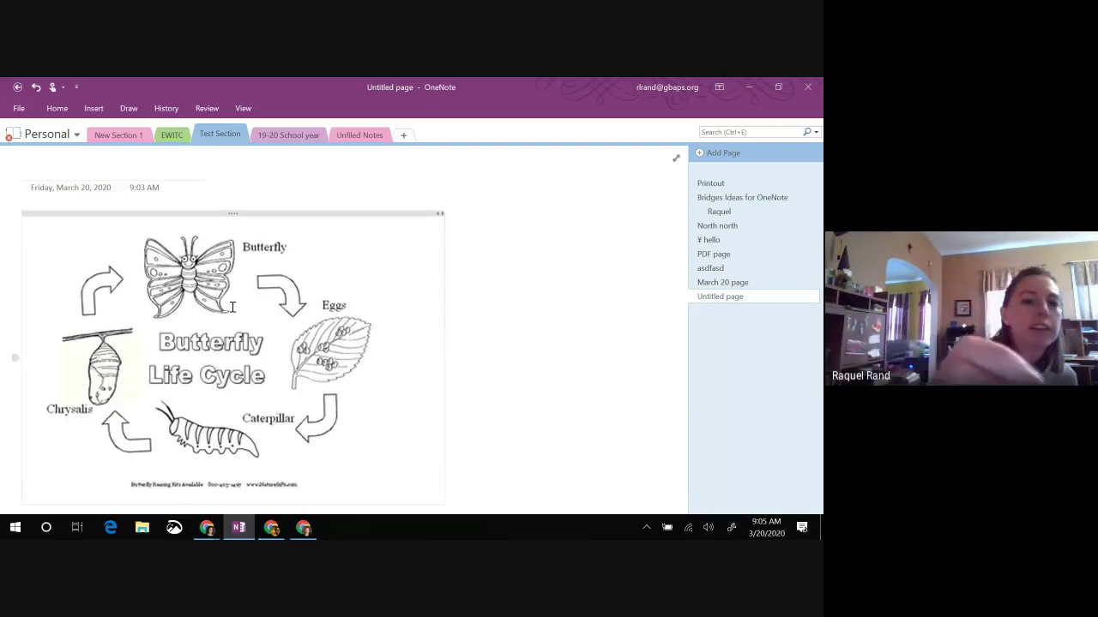
Step: In black ink, box the Butterfly label, mark the Caterpillar arrow, and scribble out Eggs with a line
{"action": "left_click_drag", "start_coordinate": [238, 226], "coordinate": [284, 258]}
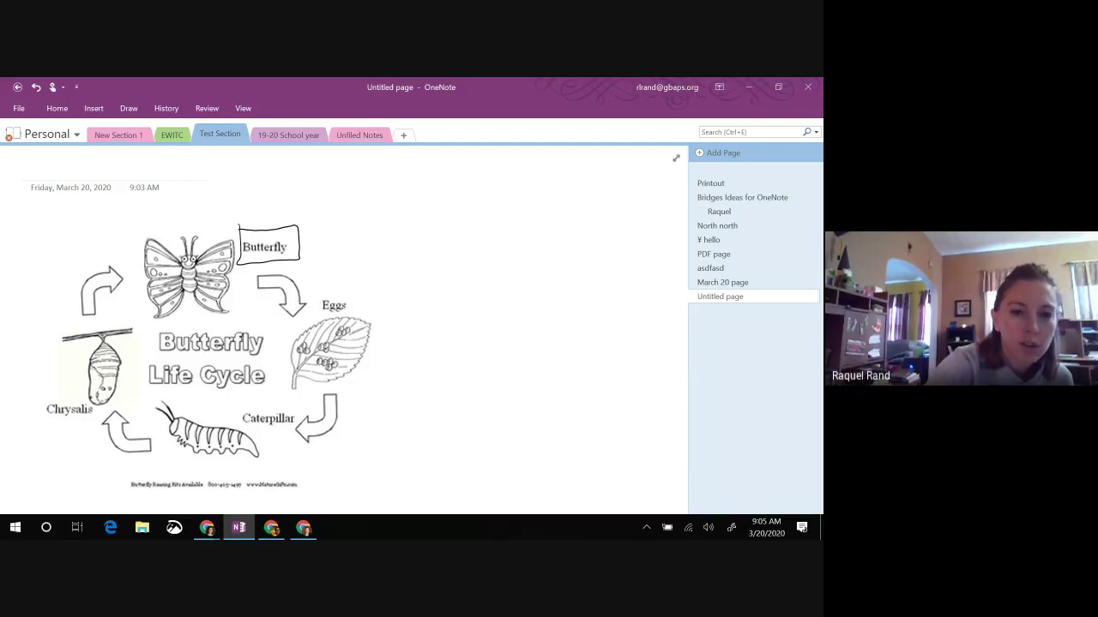
{"action": "type", "text": "B"}
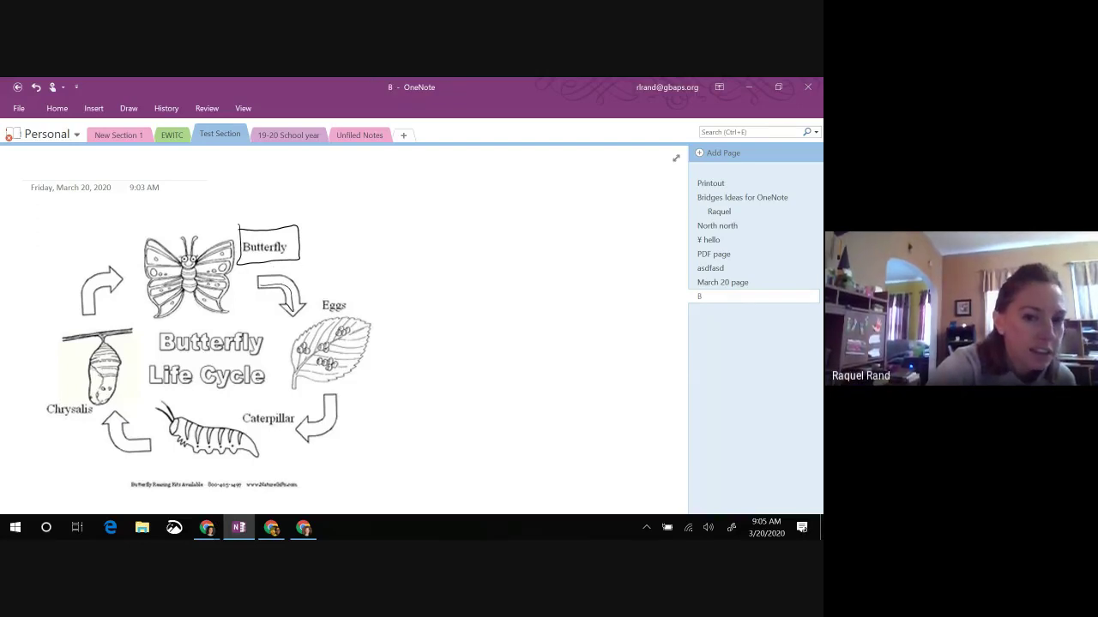
{"action": "left_click_drag", "start_coordinate": [328, 403], "coordinate": [317, 434]}
{"action": "key", "text": "BackSpace"}
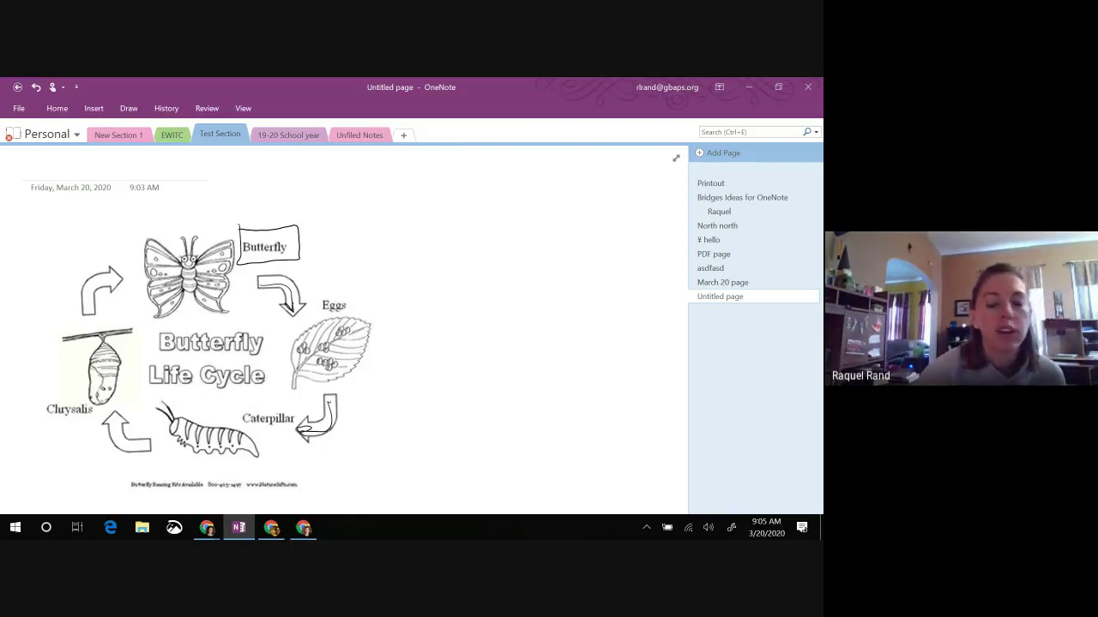
{"action": "left_click", "coordinate": [294, 444]}
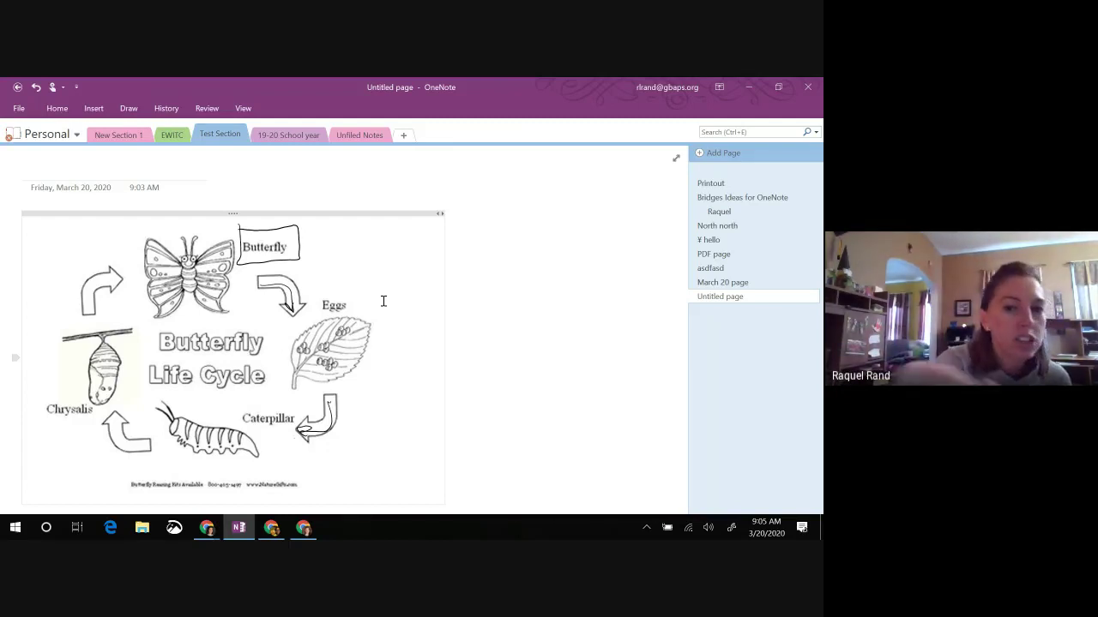
{"action": "left_click_drag", "start_coordinate": [323, 307], "coordinate": [414, 302]}
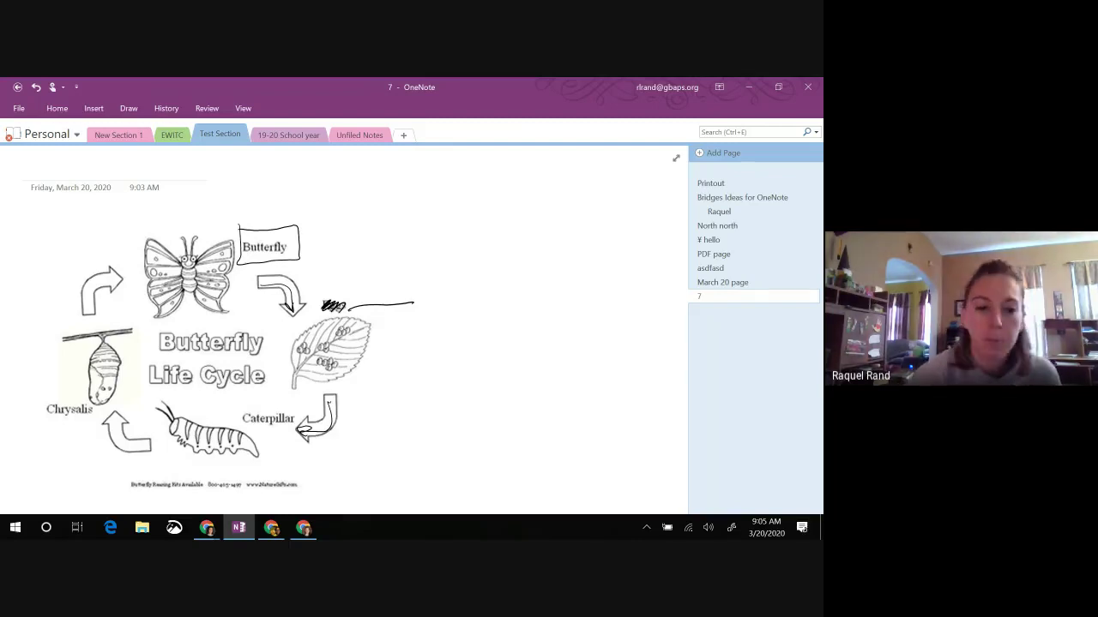
{"action": "left_click", "coordinate": [93, 110]}
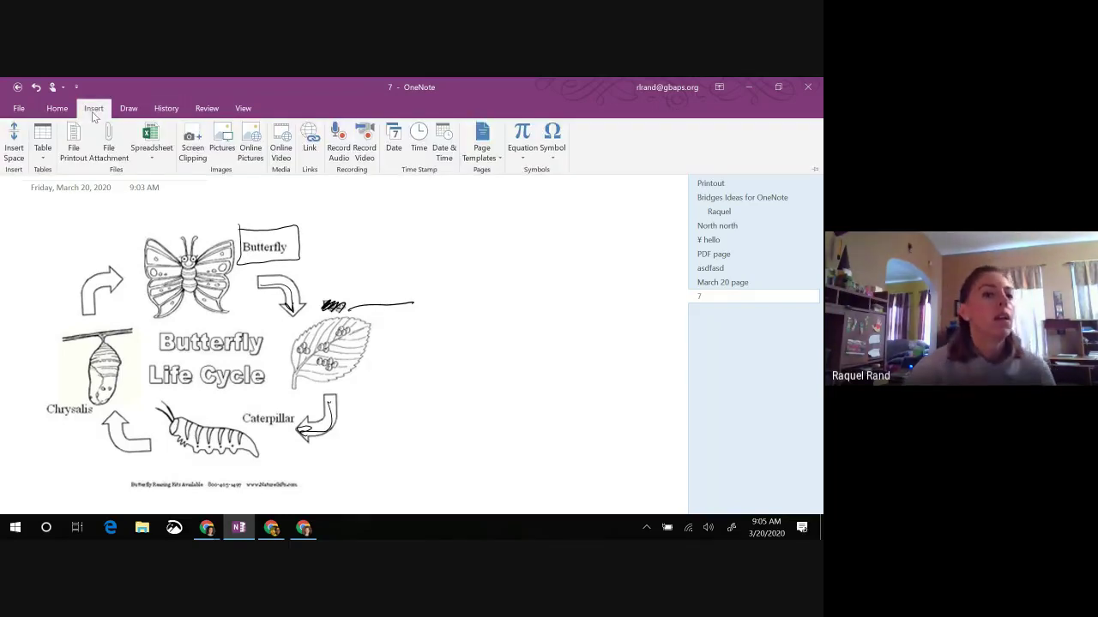
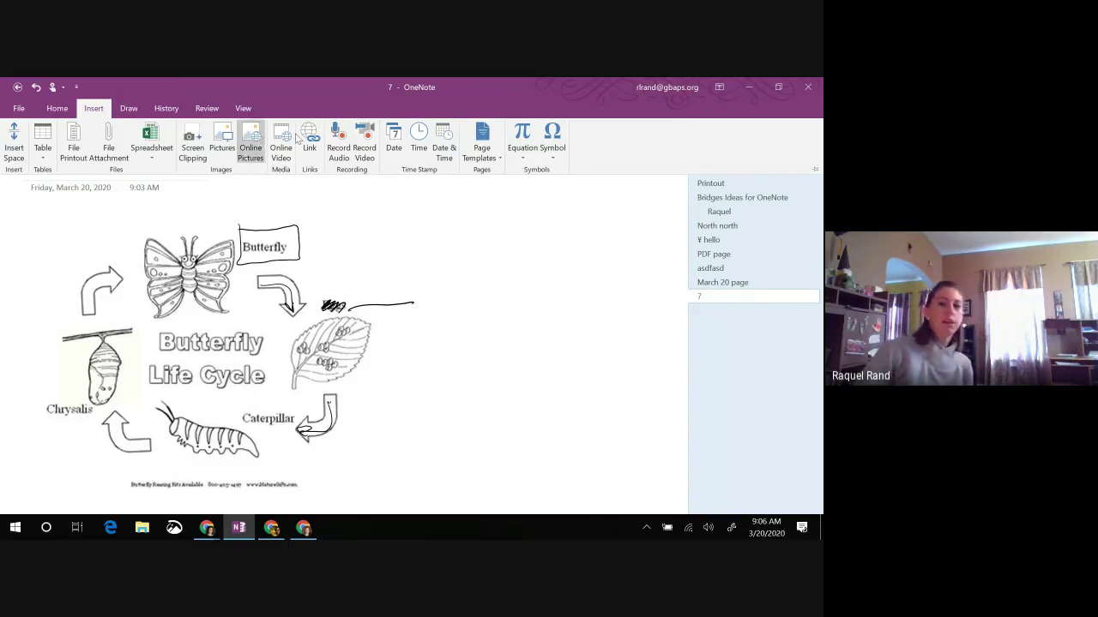
Step: Insert the Trig Identity 2 equation from the Equation gallery and drag it beside the butterfly picture
{"action": "left_click", "coordinate": [496, 159]}
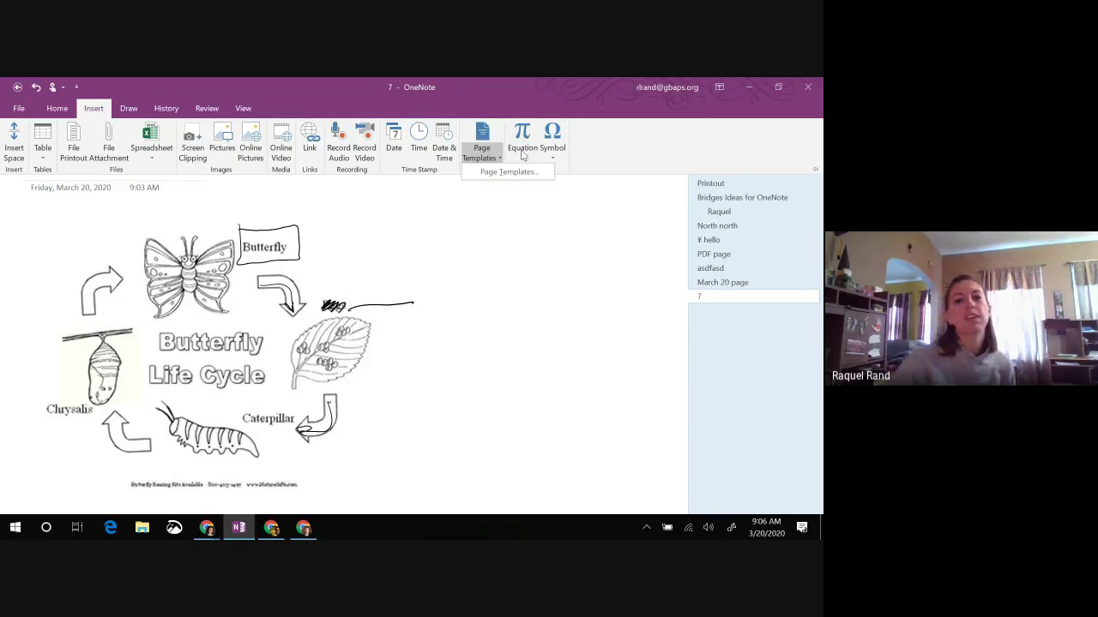
{"action": "left_click", "coordinate": [520, 151]}
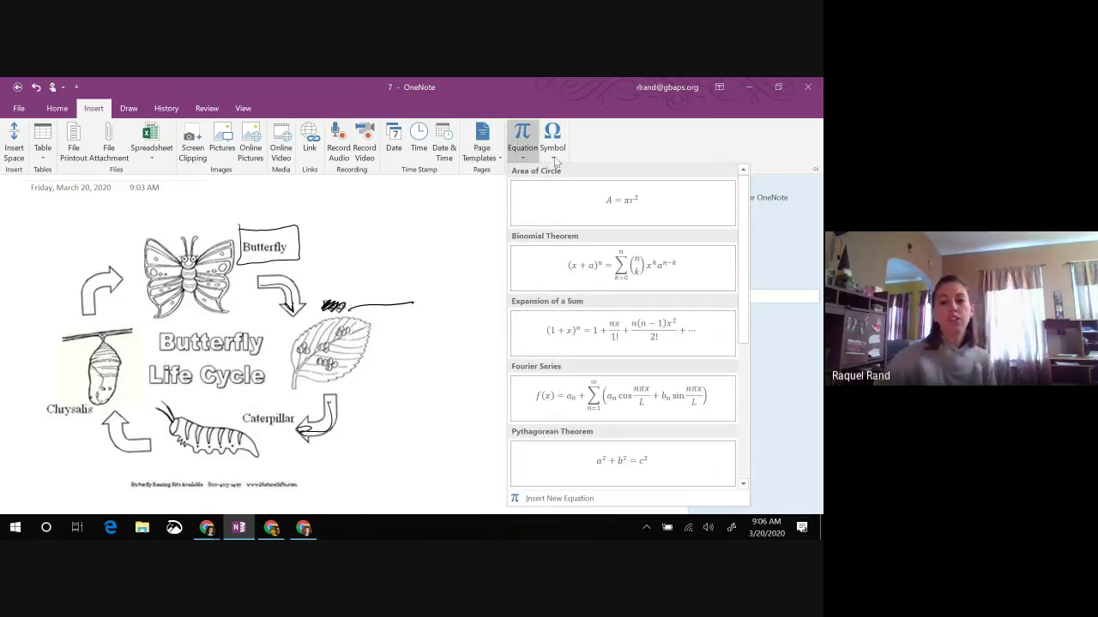
{"action": "left_click", "coordinate": [549, 283]}
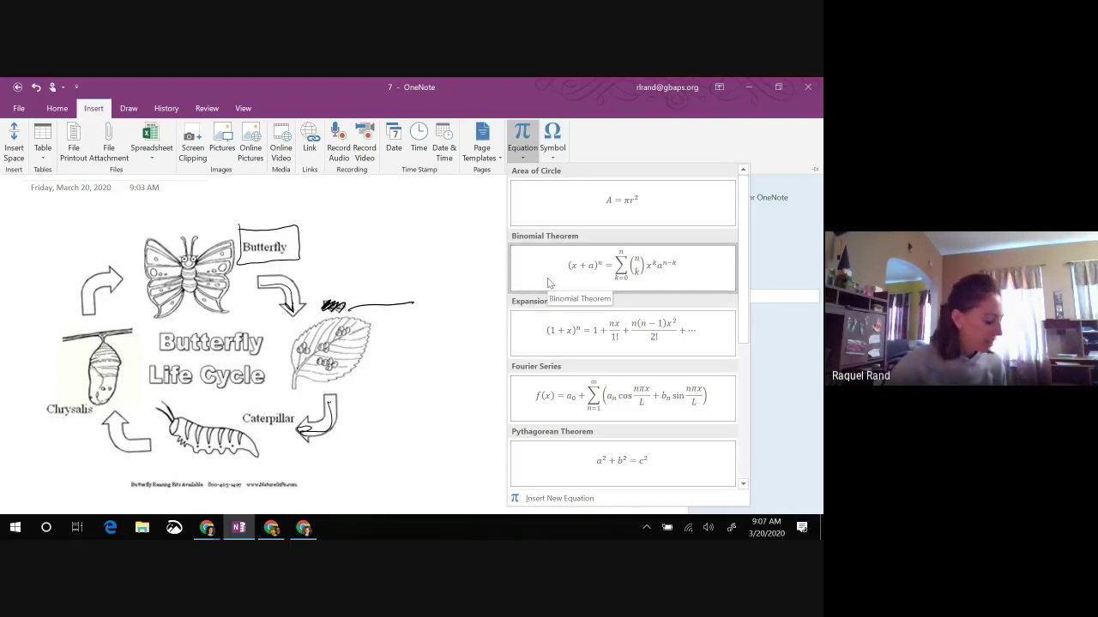
{"action": "scroll", "coordinate": [599, 289], "scroll_direction": "down", "scroll_amount": 3}
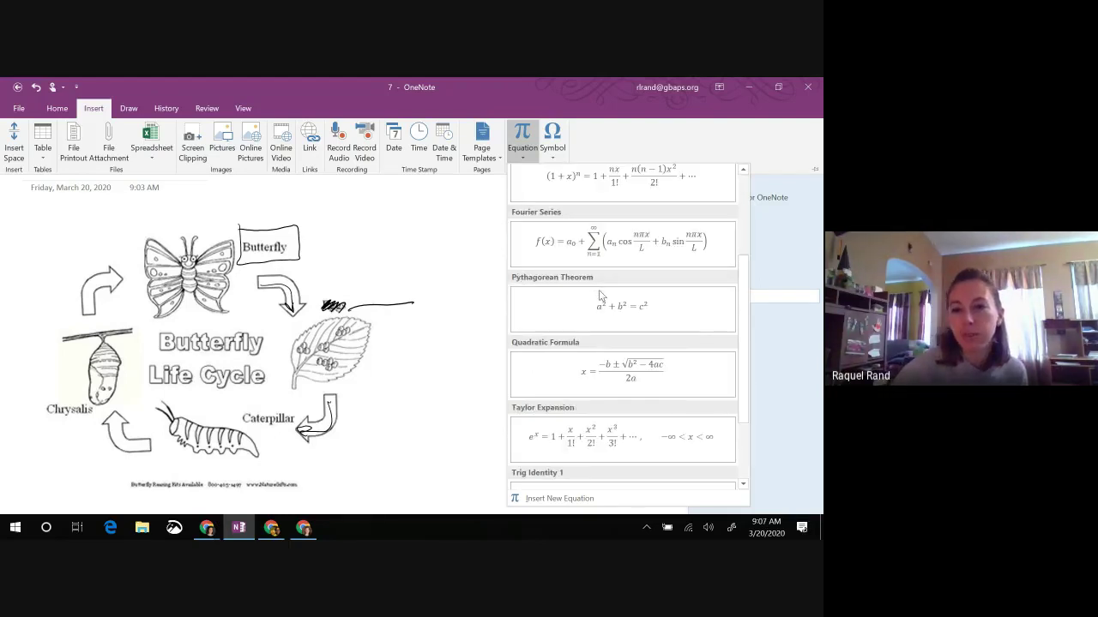
{"action": "scroll", "coordinate": [599, 290], "scroll_direction": "down", "scroll_amount": 2}
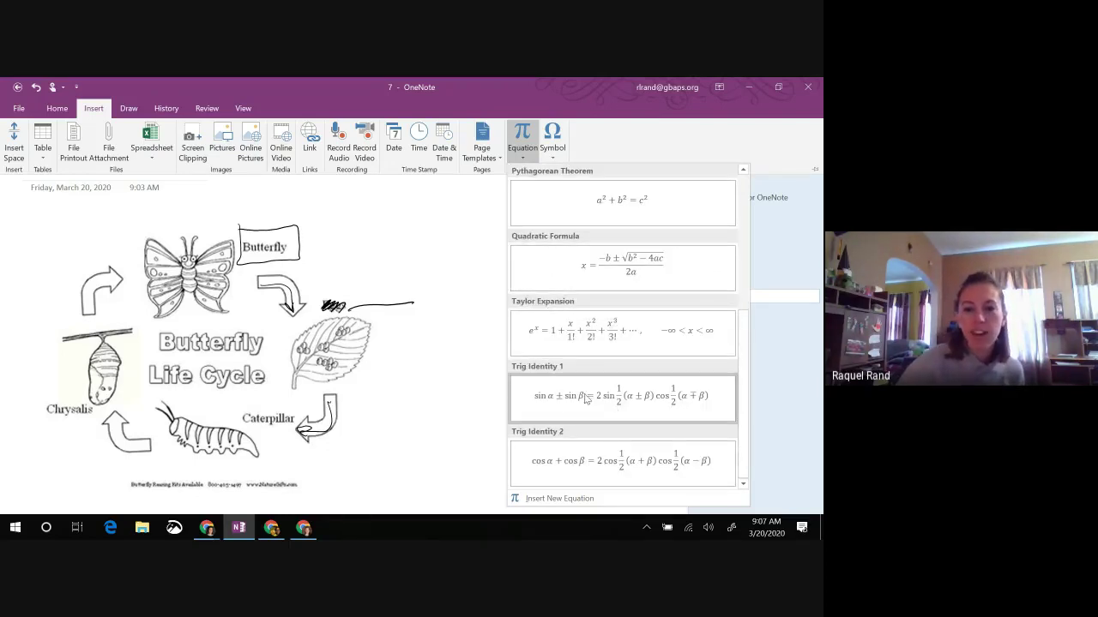
{"action": "left_click", "coordinate": [592, 464]}
{"action": "left_click_drag", "start_coordinate": [448, 309], "coordinate": [499, 354]}
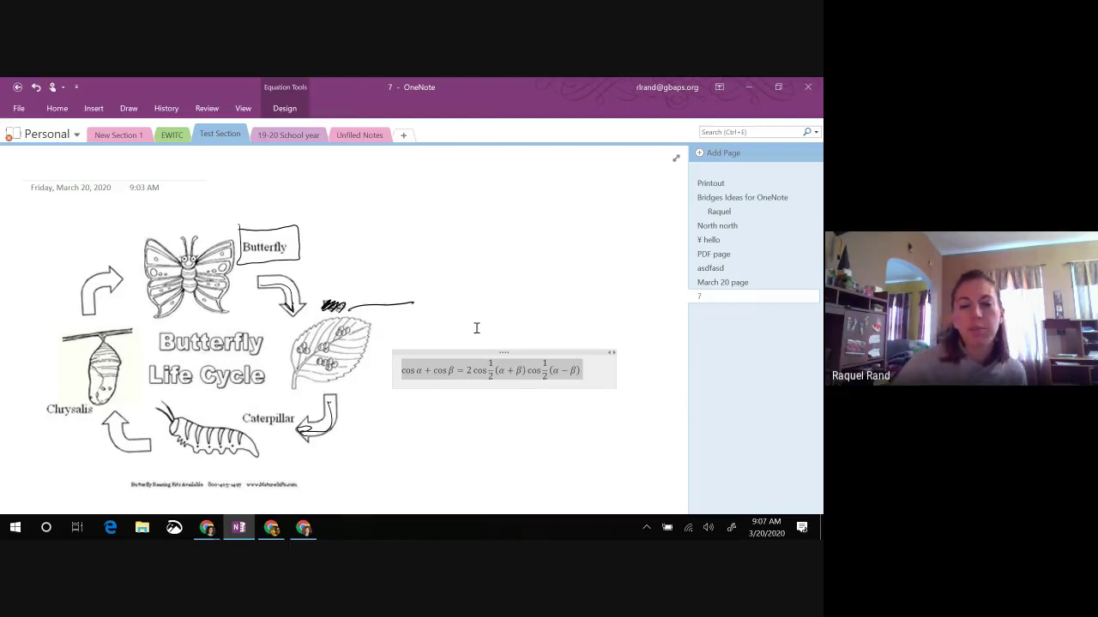
{"action": "left_click", "coordinate": [93, 108]}
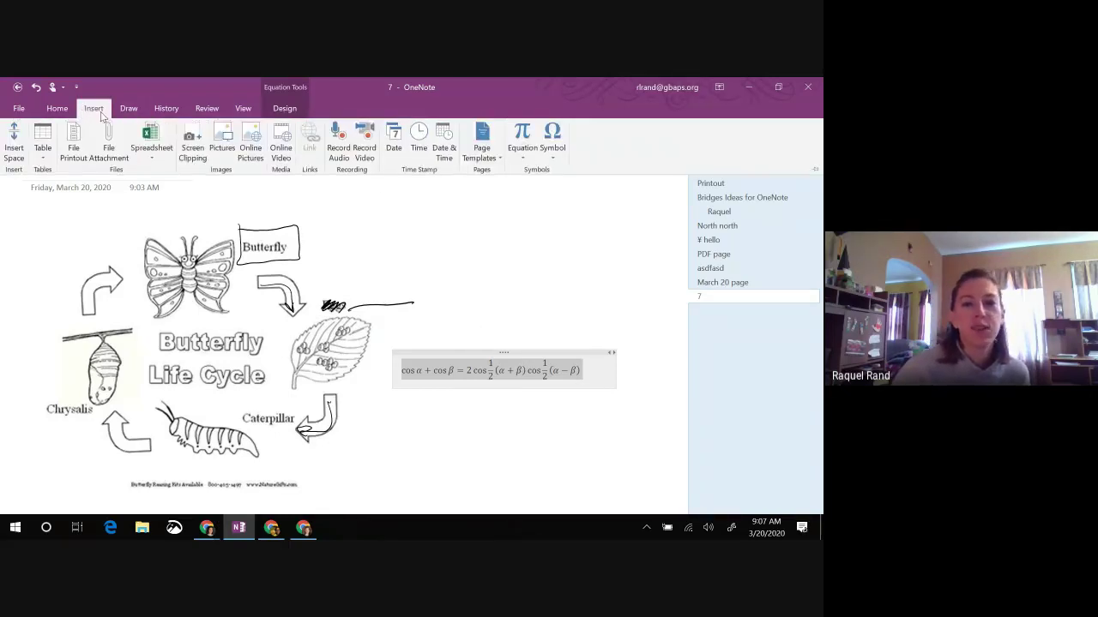
{"action": "left_click", "coordinate": [562, 152]}
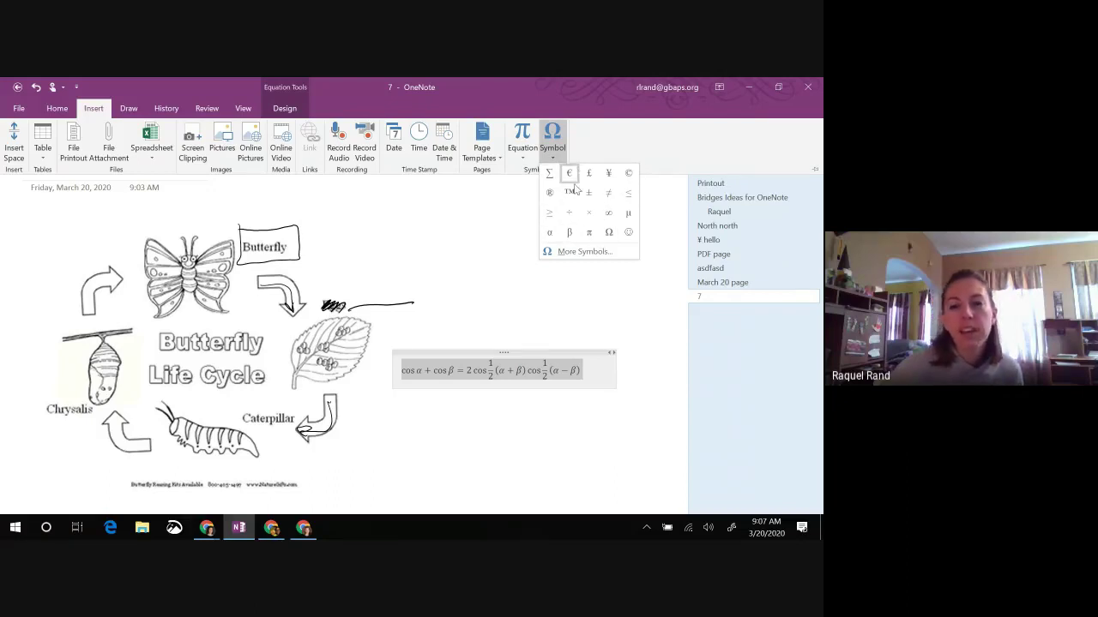
{"action": "left_click", "coordinate": [599, 251]}
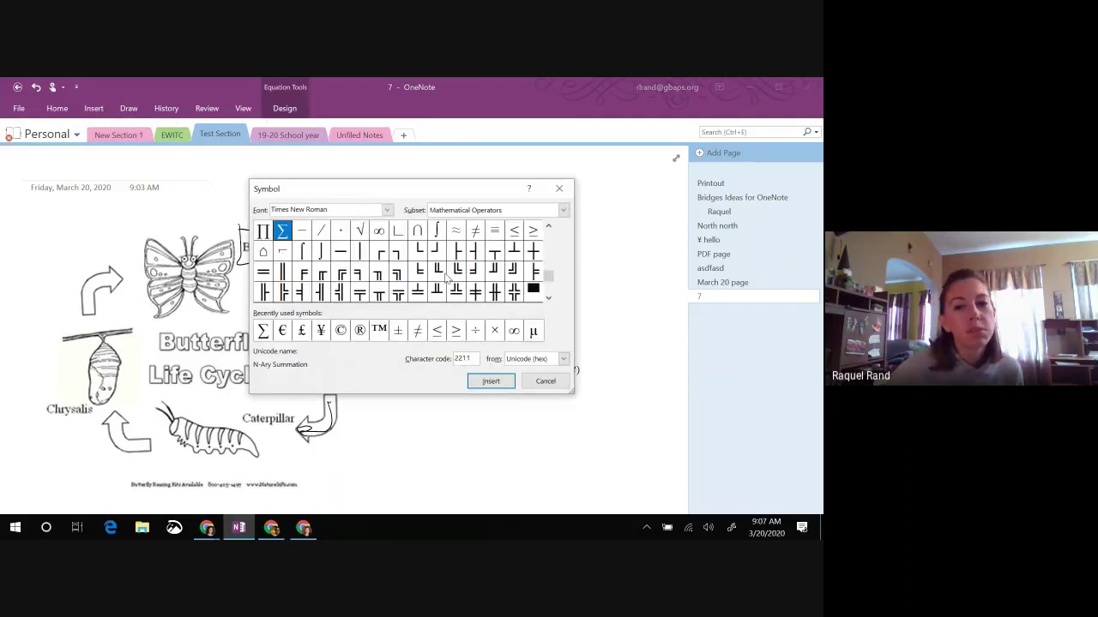
{"action": "left_click", "coordinate": [387, 210]}
{"action": "scroll", "coordinate": [347, 244], "scroll_direction": "down", "scroll_amount": 3}
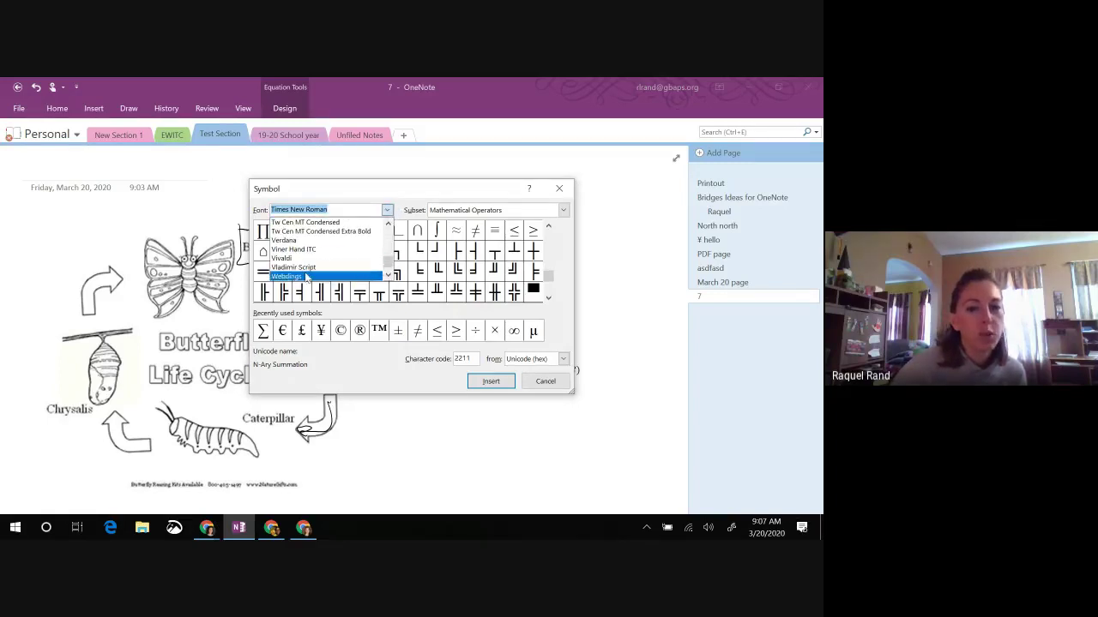
{"action": "left_click", "coordinate": [306, 276]}
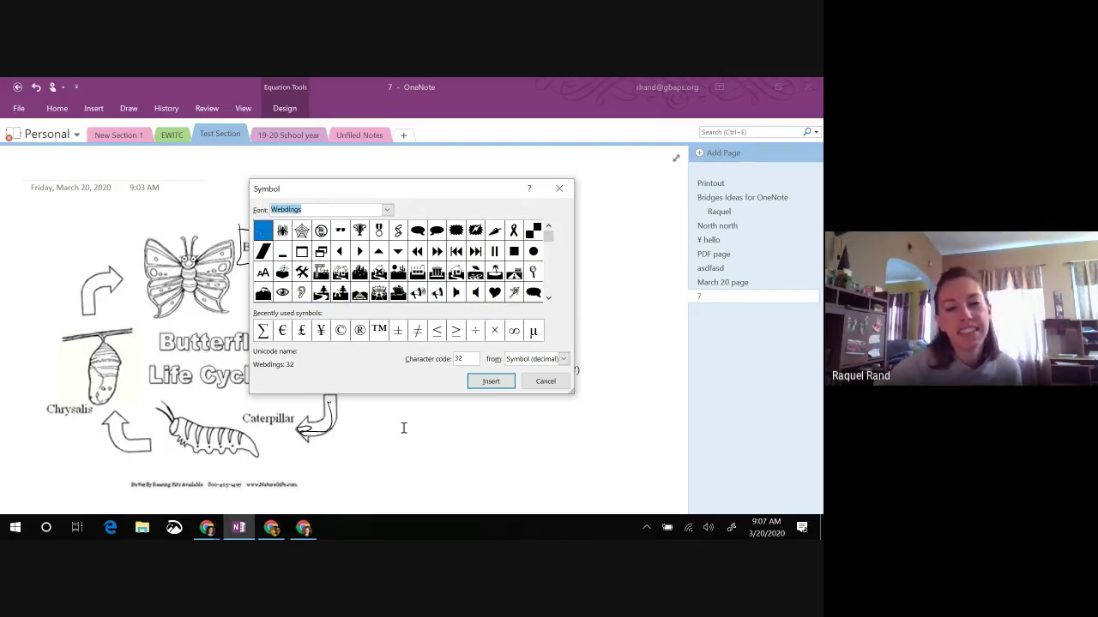
{"action": "left_click", "coordinate": [549, 382]}
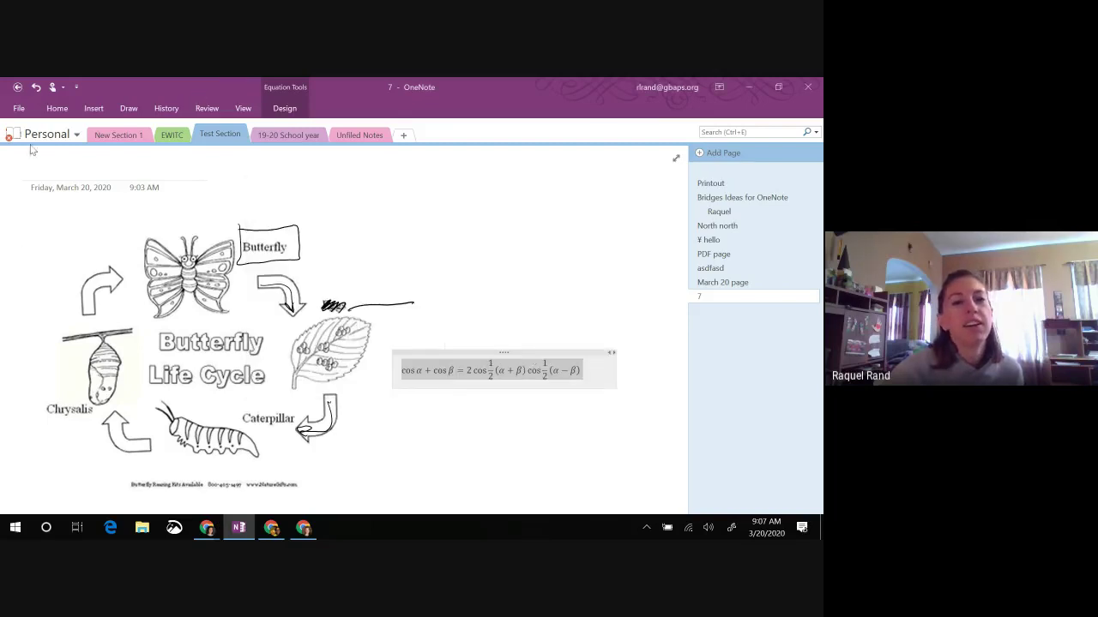
{"action": "left_click", "coordinate": [89, 111]}
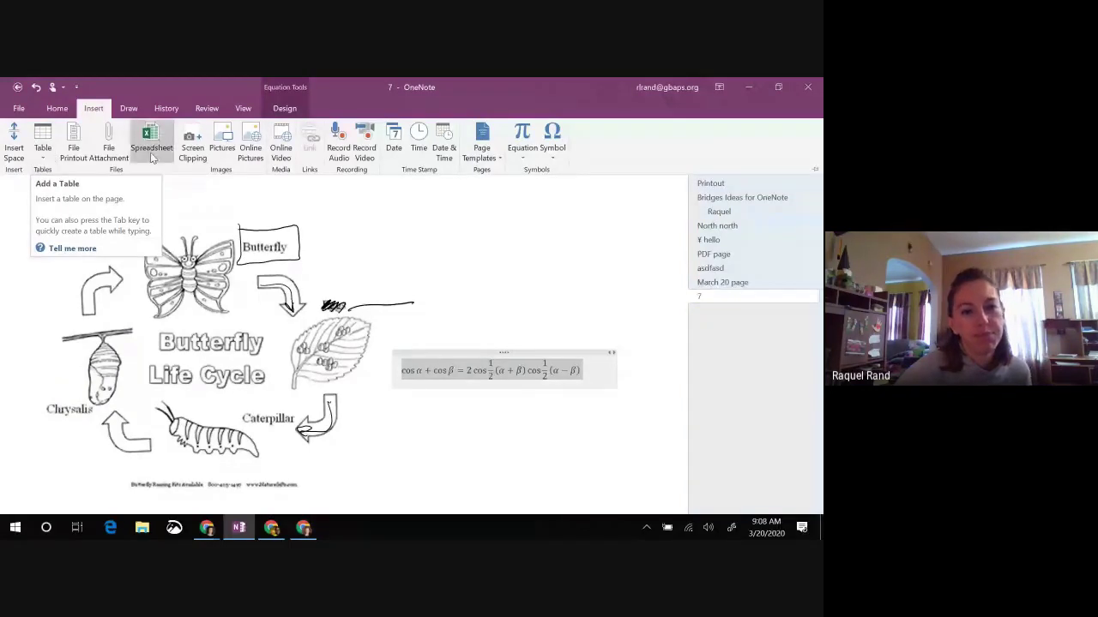
{"action": "left_click", "coordinate": [42, 145]}
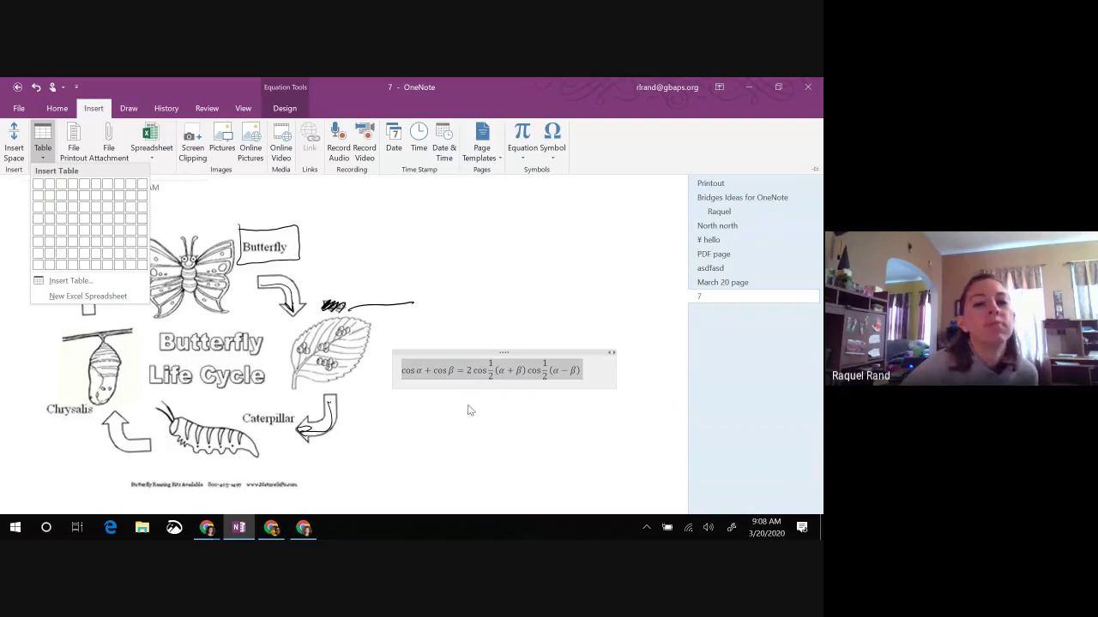
{"action": "left_click", "coordinate": [455, 277]}
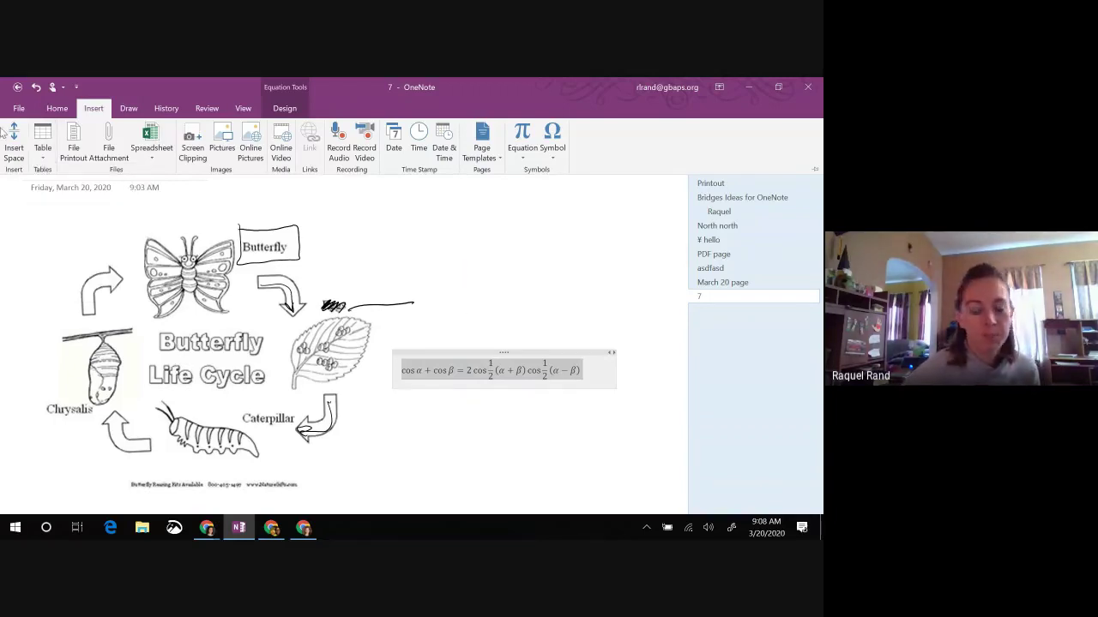
{"action": "left_click", "coordinate": [214, 533]}
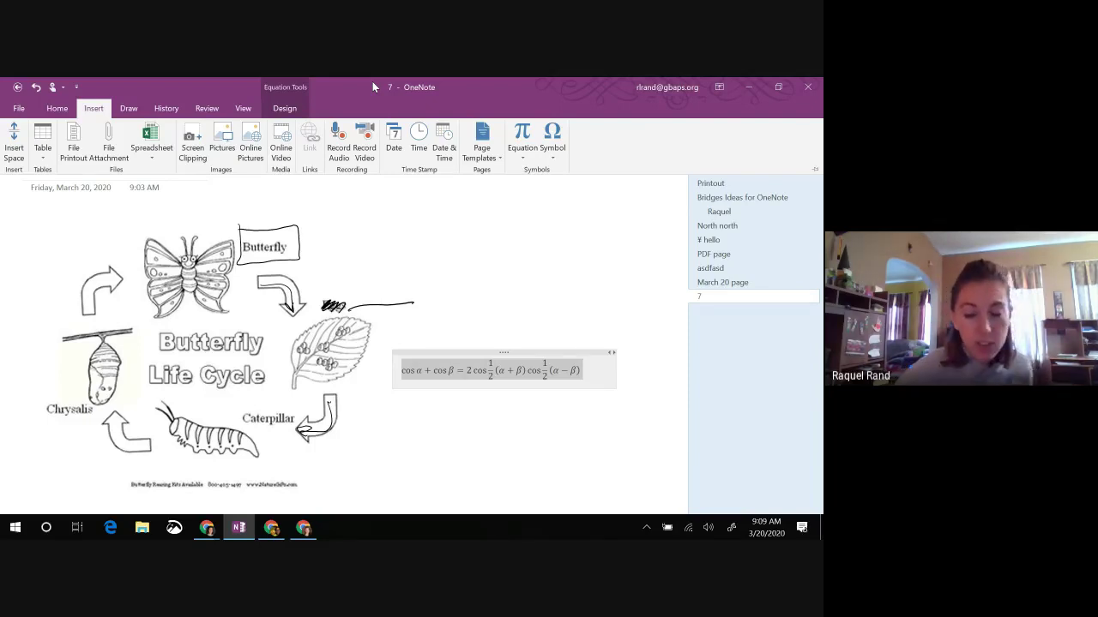
Step: Type the note 'Kami' in an empty spot on the butterfly page
{"action": "left_click", "coordinate": [455, 249]}
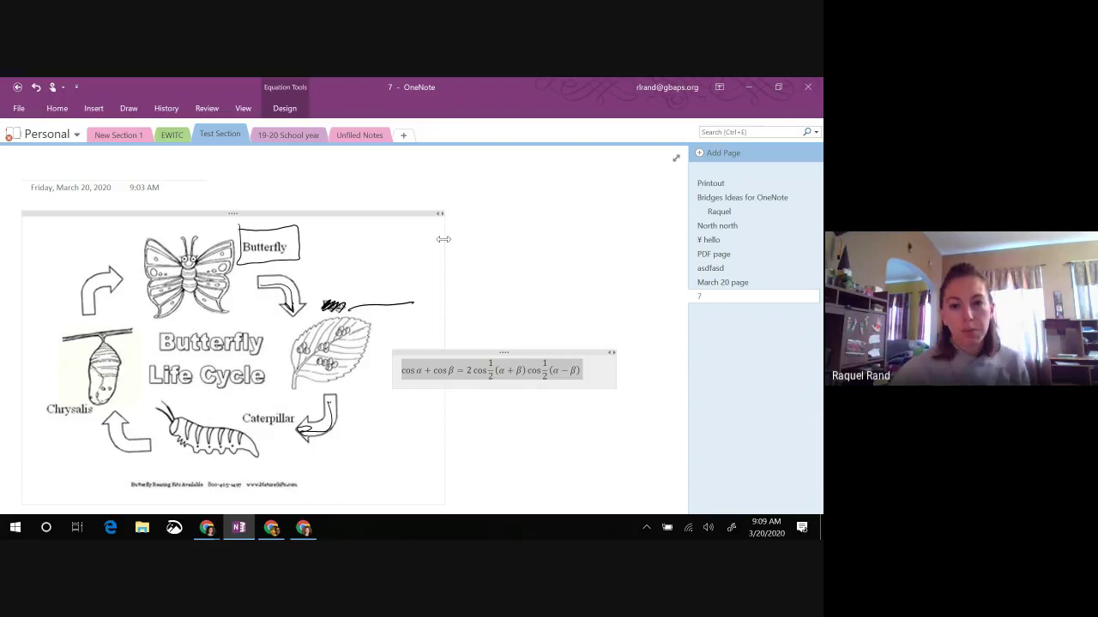
{"action": "left_click", "coordinate": [465, 246]}
{"action": "type", "text": "Kami"}
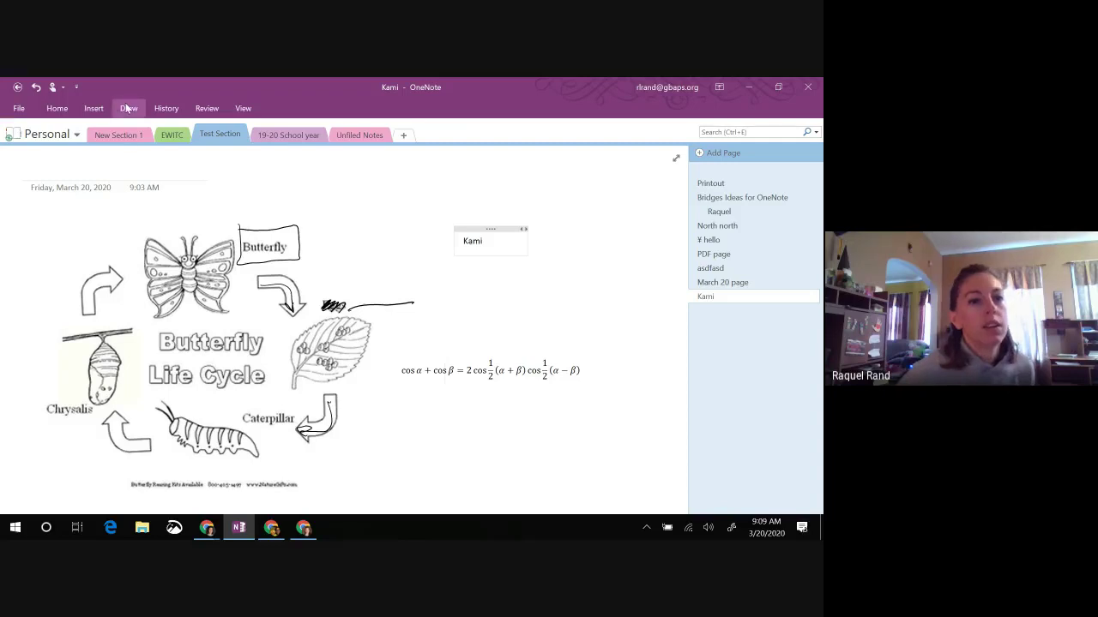
Step: Add a new blank page to the section titled 'Test 2'
{"action": "left_click", "coordinate": [703, 153]}
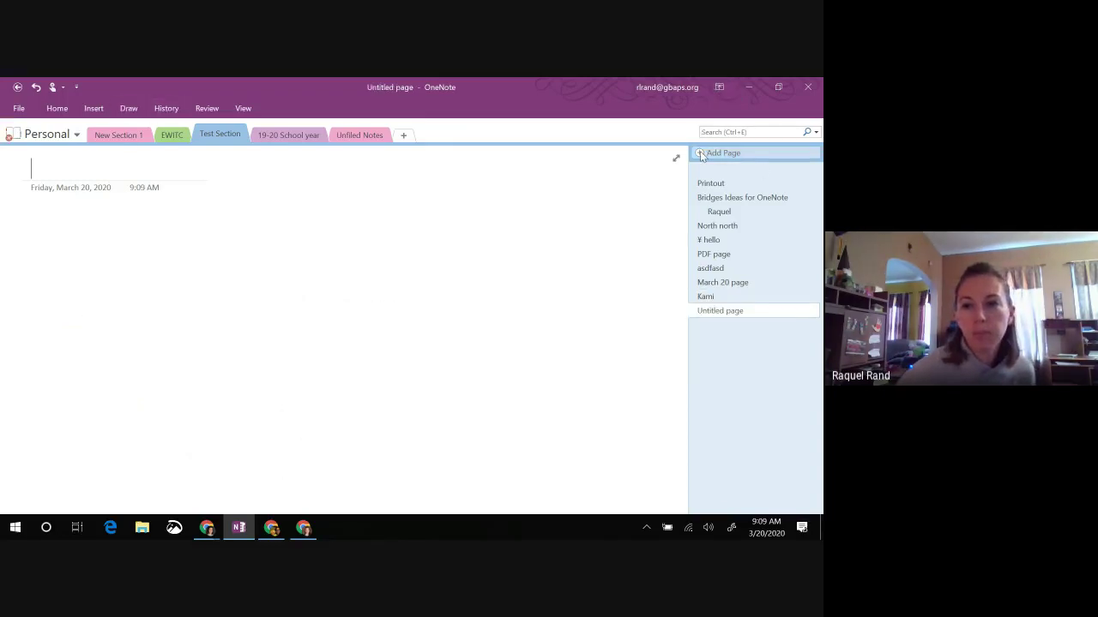
{"action": "left_click", "coordinate": [128, 108]}
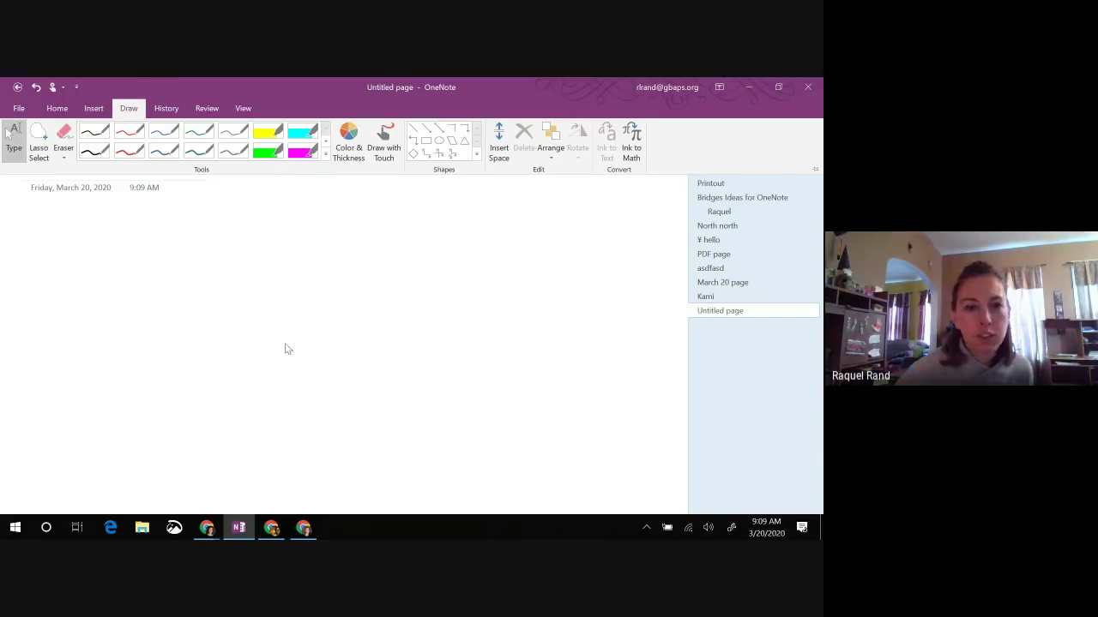
{"action": "left_click", "coordinate": [196, 320]}
{"action": "type", "text": "Test 2"}
{"action": "key", "text": "Return"}
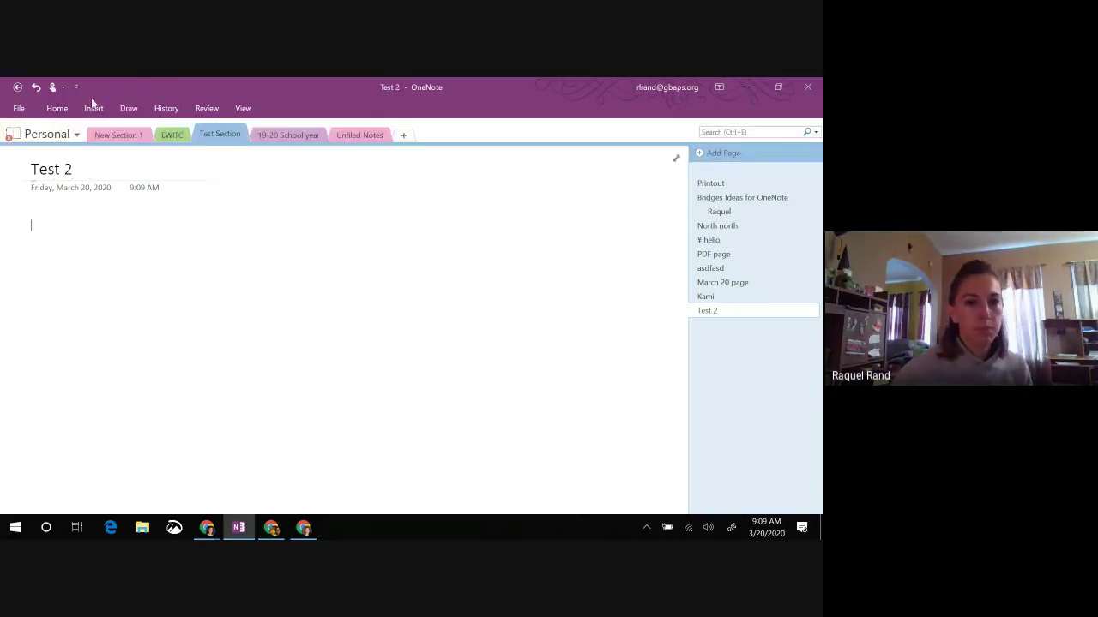
{"action": "left_click", "coordinate": [129, 108]}
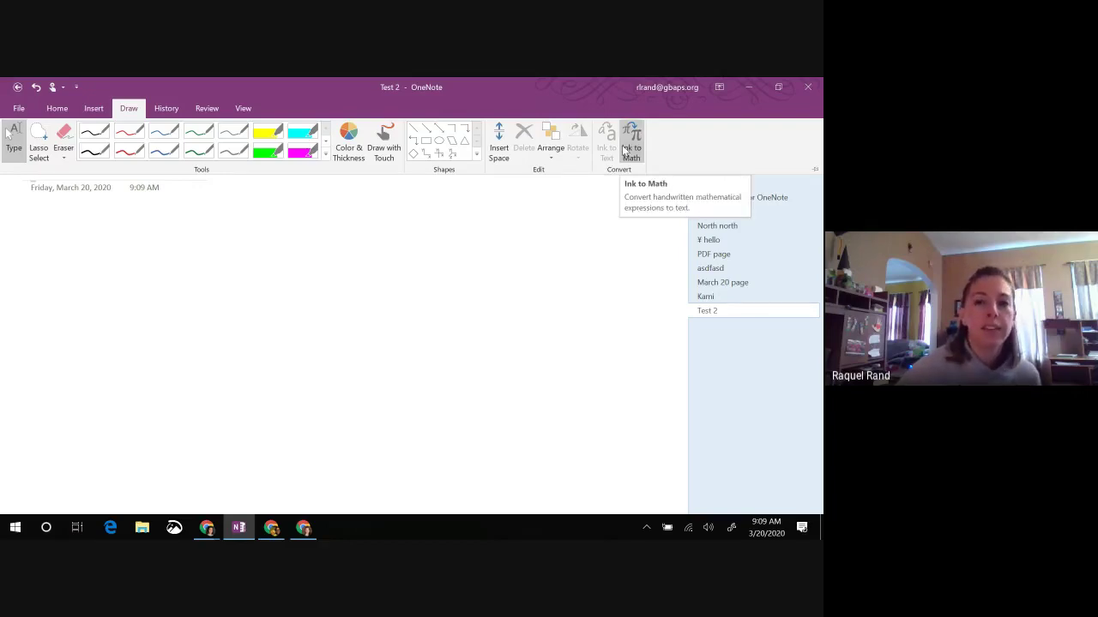
Step: Handwrite 3π⁵ with Ink to Math and insert the recognised equation on the Test 2 page
{"action": "left_click", "coordinate": [630, 149]}
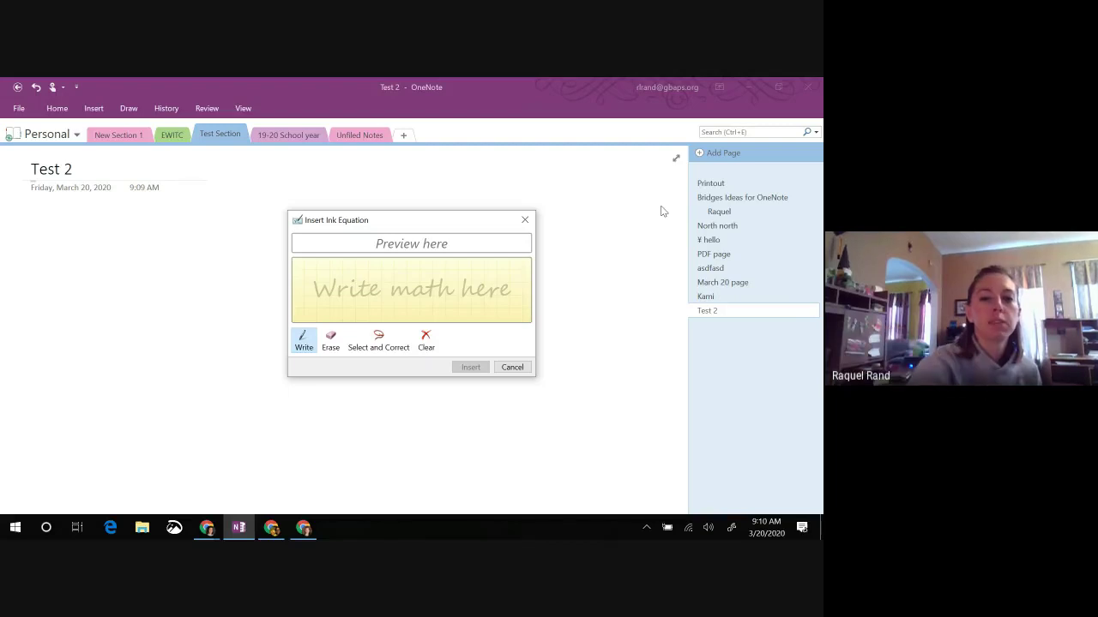
{"action": "mouse_move", "coordinate": [324, 273]}
{"action": "left_mouse_down"}
{"action": "mouse_move", "coordinate": [346, 279]}
{"action": "mouse_move", "coordinate": [324, 310]}
{"action": "mouse_move", "coordinate": [371, 290]}
{"action": "mouse_move", "coordinate": [375, 306]}
{"action": "left_mouse_up"}
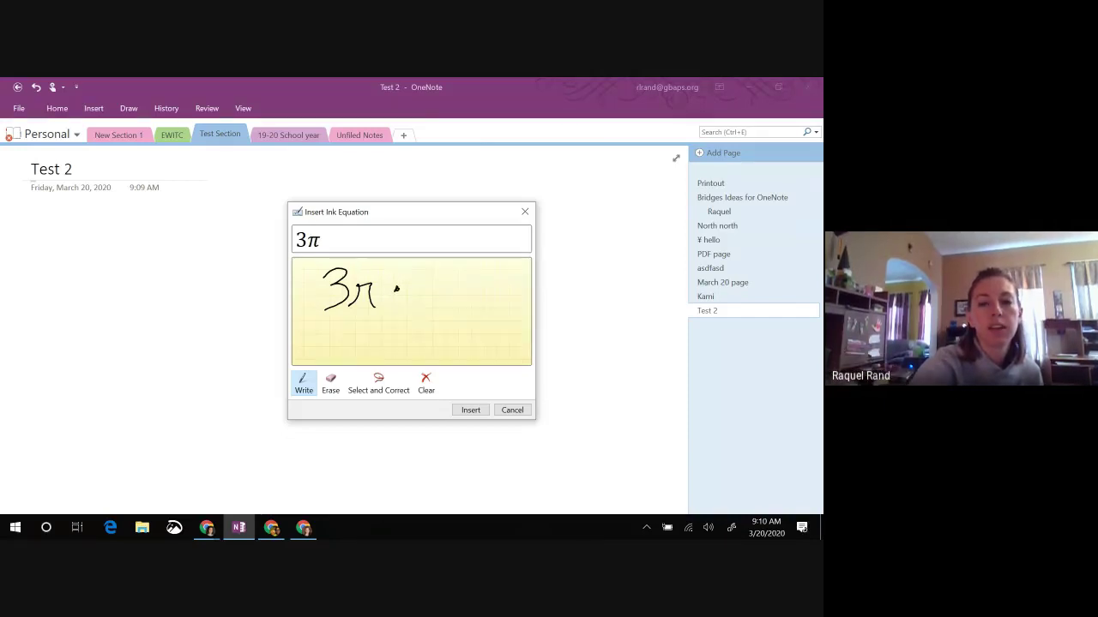
{"action": "left_click_drag", "start_coordinate": [413, 271], "coordinate": [410, 301]}
{"action": "left_click_drag", "start_coordinate": [412, 271], "coordinate": [429, 269]}
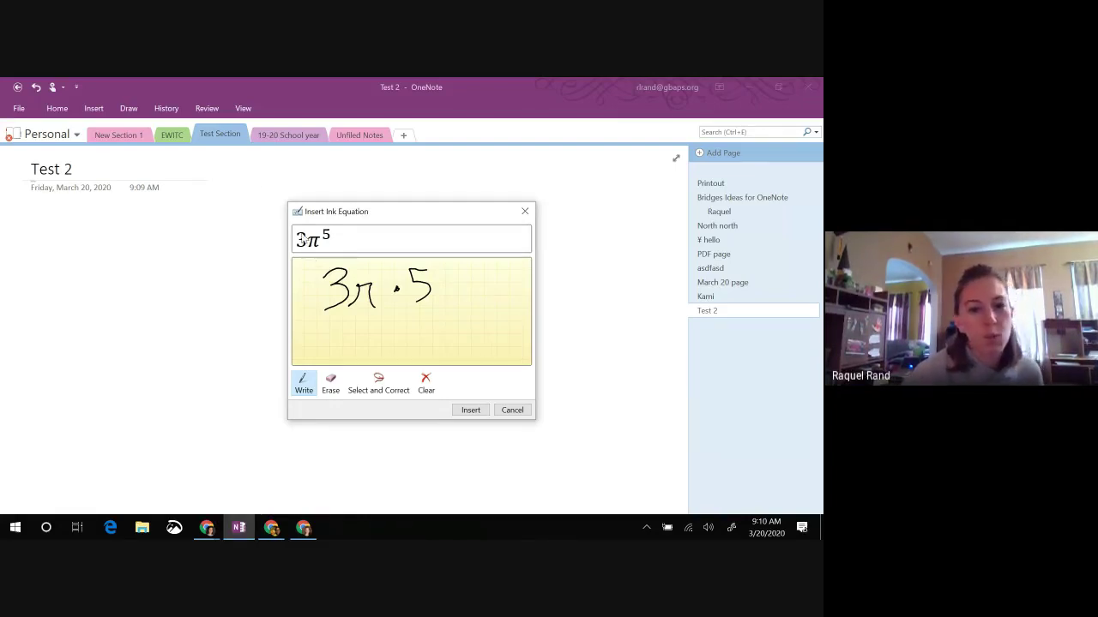
{"action": "left_click", "coordinate": [468, 410]}
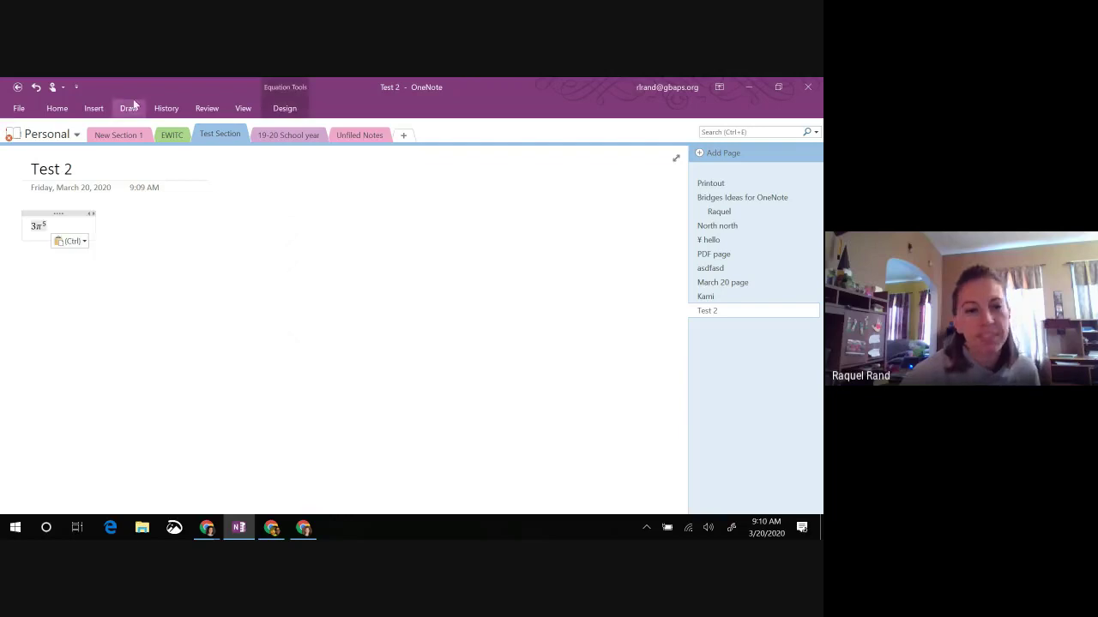
Step: Widen the 3π⁵ equation container and place it just below the date
{"action": "left_click_drag", "start_coordinate": [181, 225], "coordinate": [275, 246]}
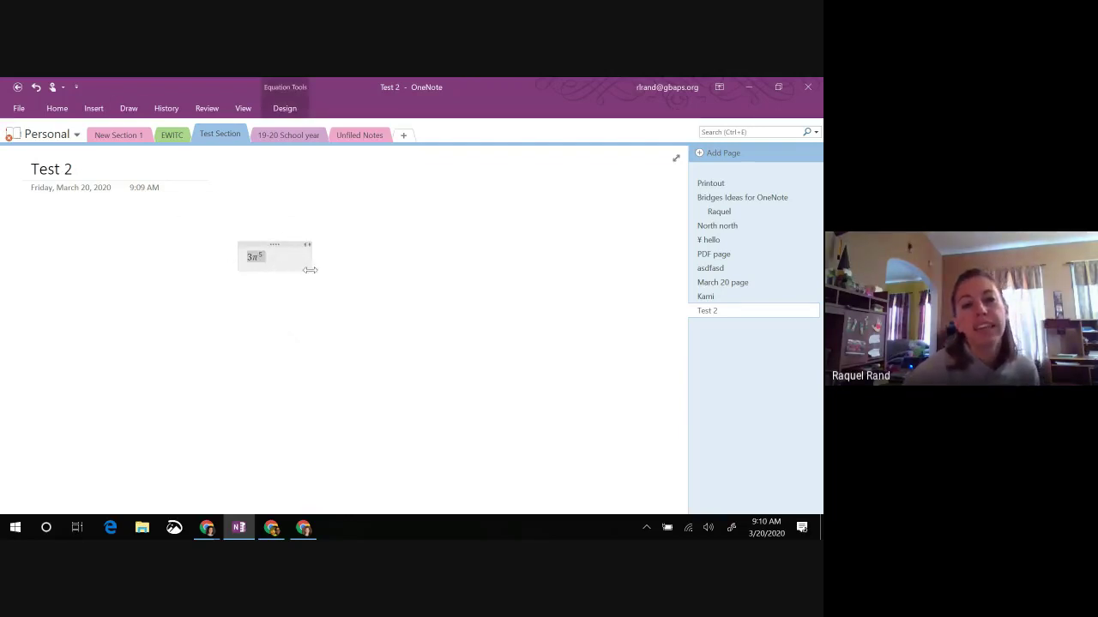
{"action": "left_click_drag", "start_coordinate": [312, 272], "coordinate": [355, 283]}
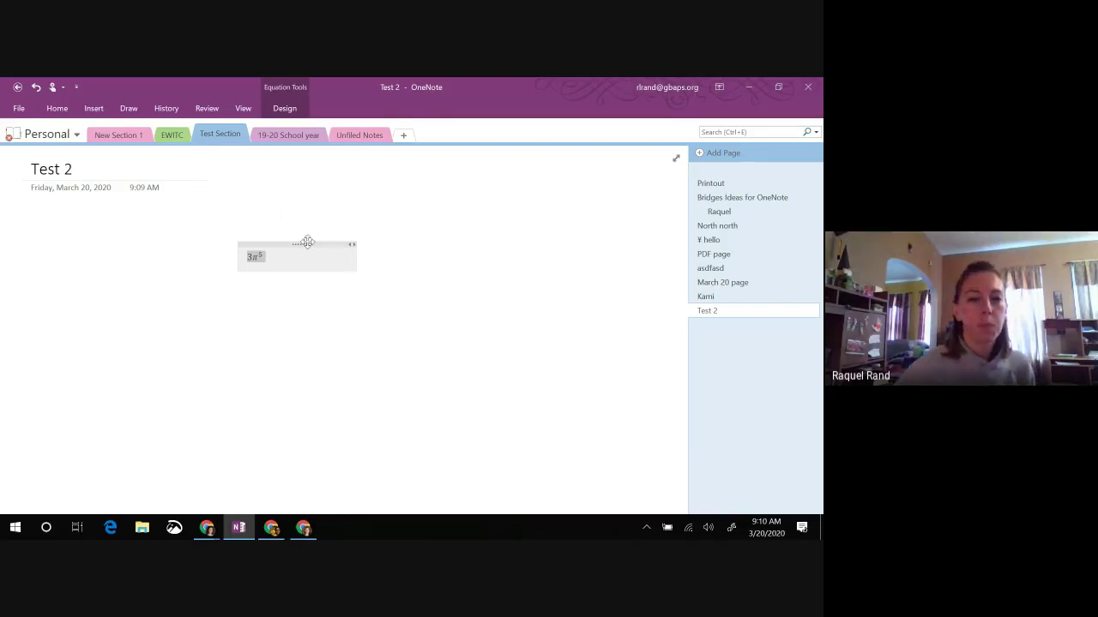
{"action": "left_click_drag", "start_coordinate": [297, 244], "coordinate": [107, 229]}
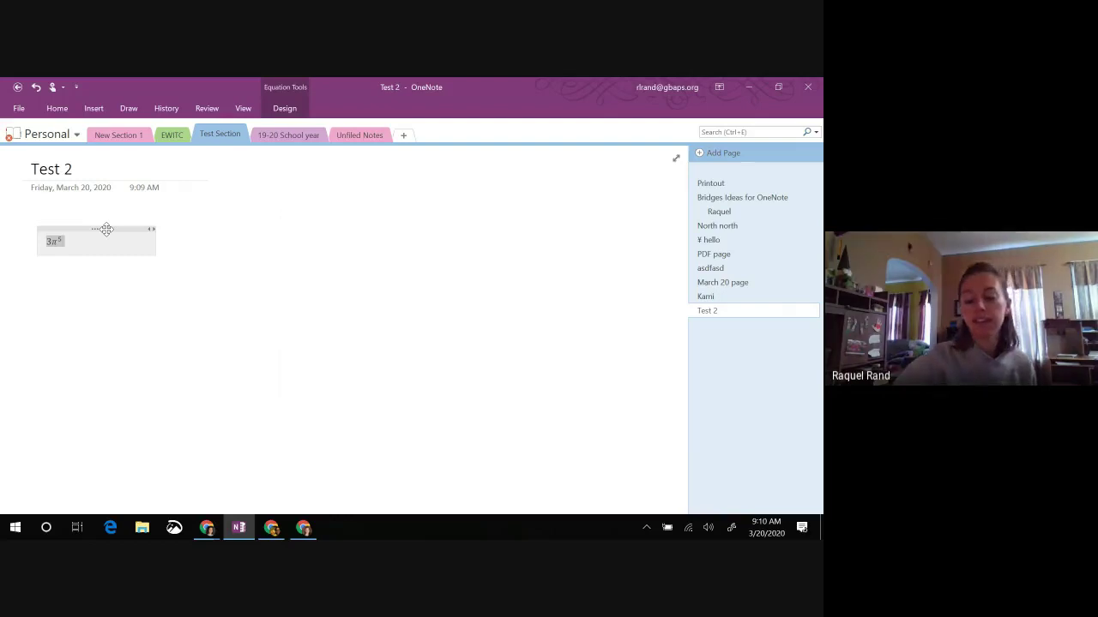
{"action": "left_click", "coordinate": [204, 235]}
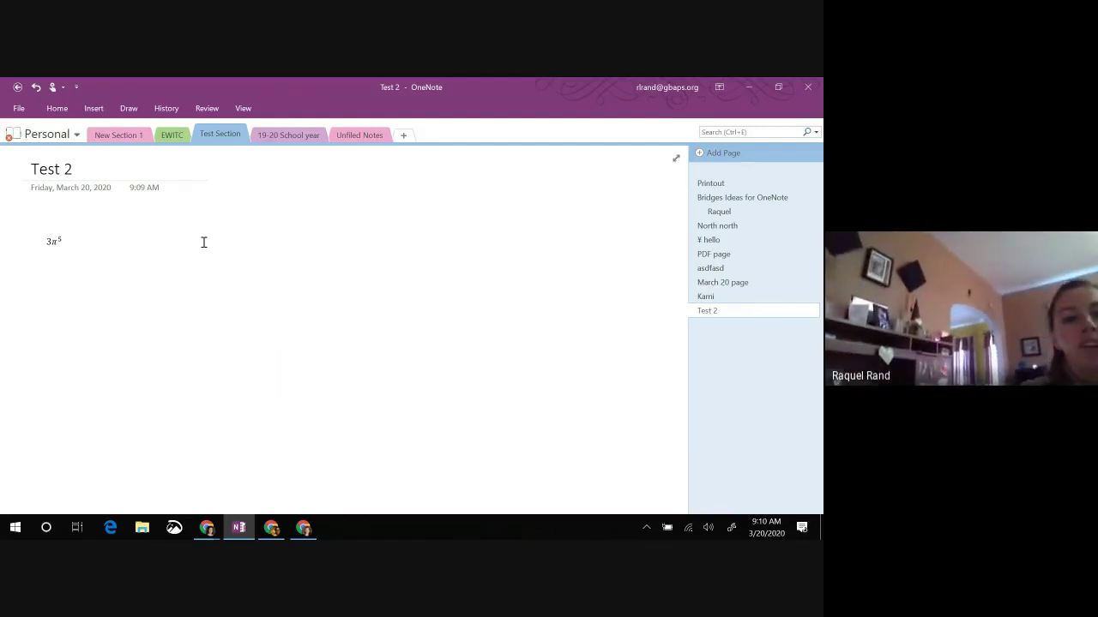
Step: Handwrite 'hello' beside 3π⁵ and convert it to typed text with Ink to Text
{"action": "mouse_move", "coordinate": [240, 241]}
{"action": "left_mouse_down"}
{"action": "mouse_move", "coordinate": [254, 280]}
{"action": "mouse_move", "coordinate": [291, 280]}
{"action": "mouse_move", "coordinate": [307, 262]}
{"action": "left_mouse_up"}
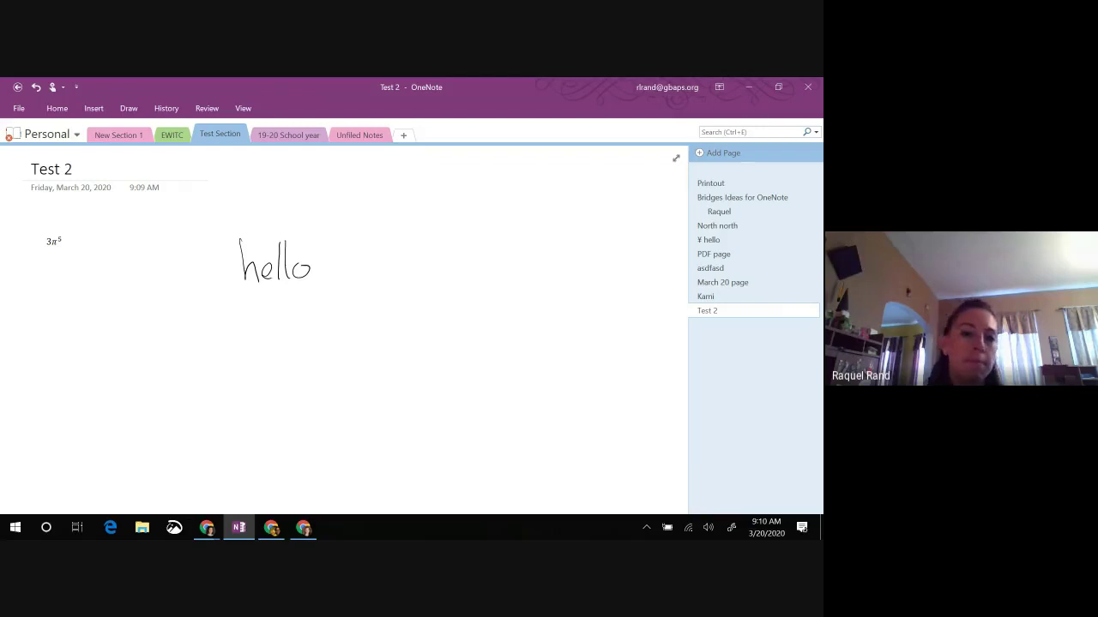
{"action": "left_click_drag", "start_coordinate": [209, 227], "coordinate": [335, 300]}
{"action": "left_click", "coordinate": [131, 103]}
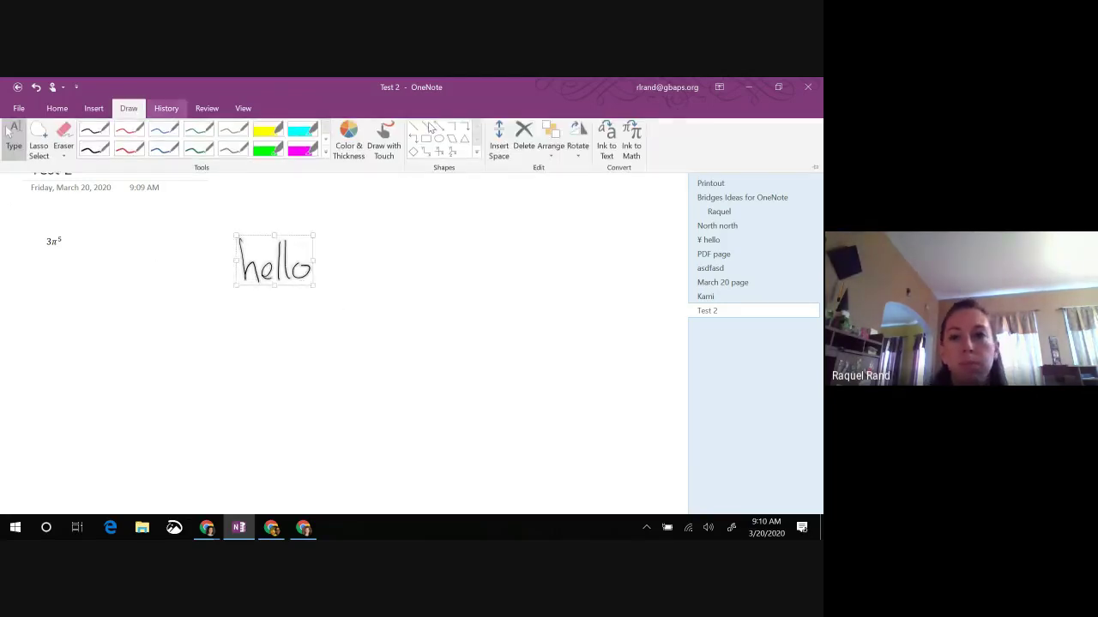
{"action": "left_click", "coordinate": [609, 141]}
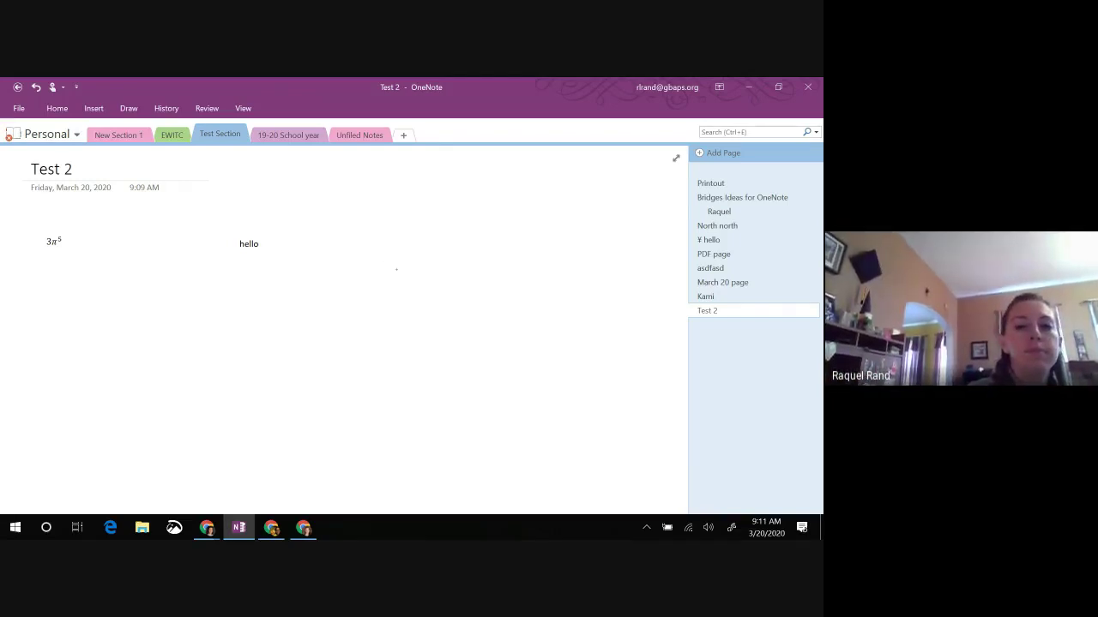
Step: Handwrite 'hello', 'text' and 'testing' in a column and select all three words
{"action": "mouse_move", "coordinate": [388, 241]}
{"action": "left_mouse_down"}
{"action": "mouse_move", "coordinate": [419, 292]}
{"action": "mouse_move", "coordinate": [437, 290]}
{"action": "left_mouse_up"}
{"action": "mouse_move", "coordinate": [445, 230]}
{"action": "left_mouse_down"}
{"action": "mouse_move", "coordinate": [443, 290]}
{"action": "mouse_move", "coordinate": [471, 268]}
{"action": "left_mouse_up"}
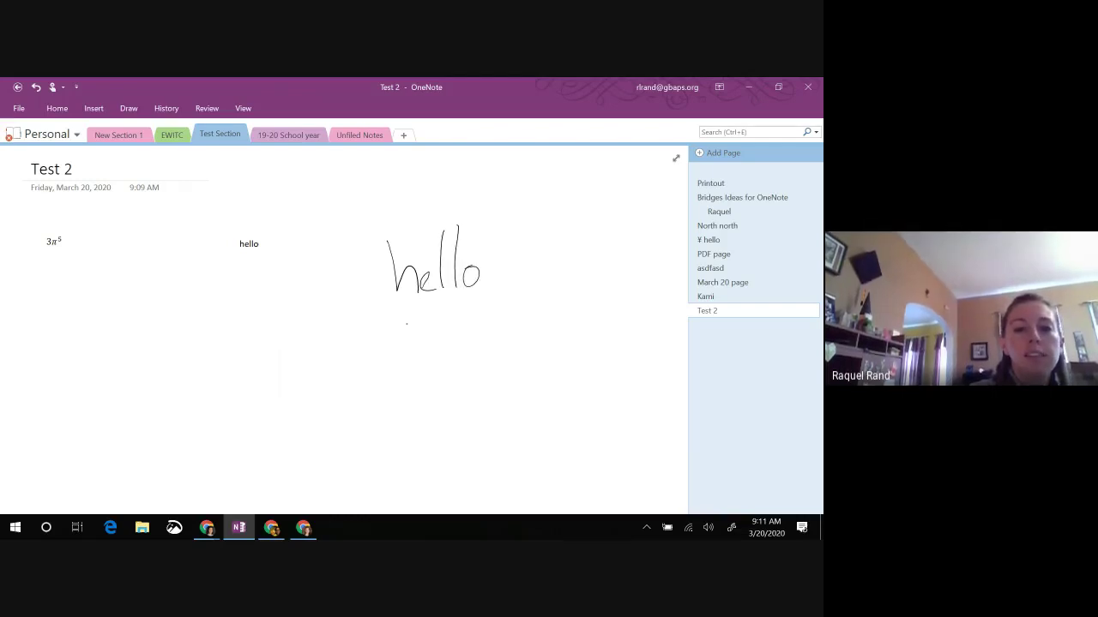
{"action": "left_click_drag", "start_coordinate": [404, 318], "coordinate": [411, 353]}
{"action": "left_click_drag", "start_coordinate": [398, 351], "coordinate": [440, 348]}
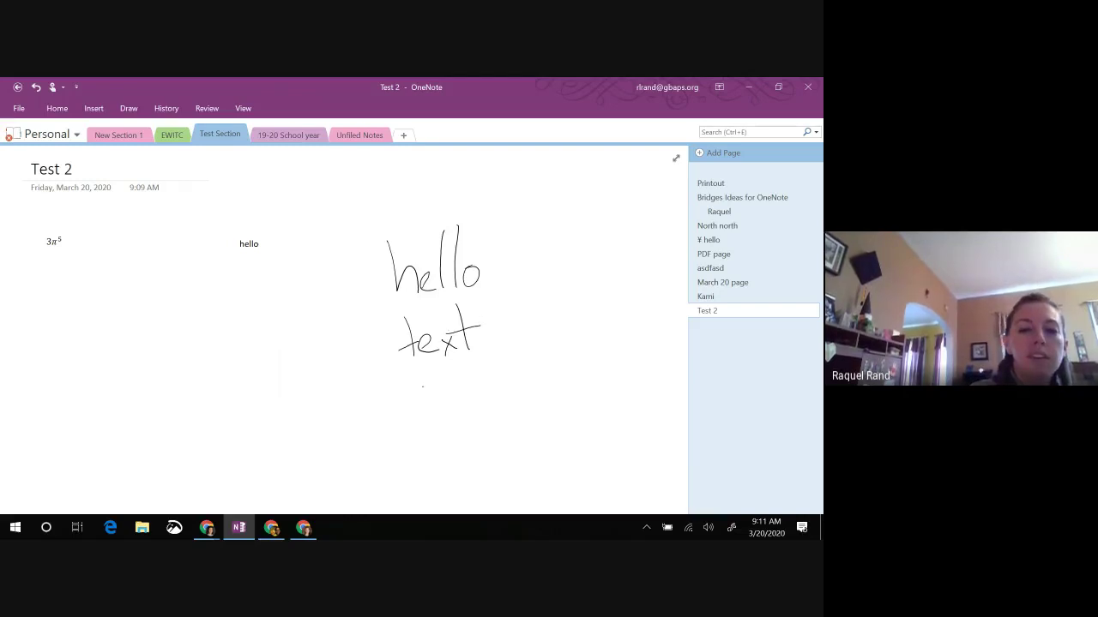
{"action": "mouse_move", "coordinate": [412, 407]}
{"action": "left_mouse_down"}
{"action": "mouse_move", "coordinate": [458, 412]}
{"action": "mouse_move", "coordinate": [467, 391]}
{"action": "mouse_move", "coordinate": [487, 403]}
{"action": "mouse_move", "coordinate": [477, 419]}
{"action": "left_mouse_up"}
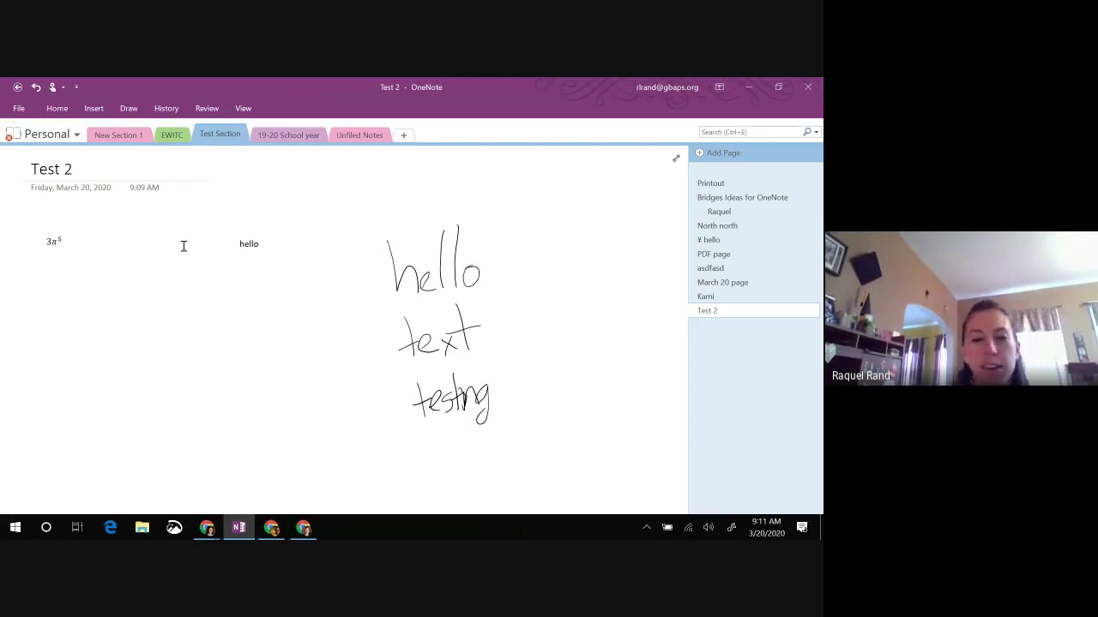
{"action": "mouse_move", "coordinate": [345, 193]}
{"action": "left_mouse_down"}
{"action": "mouse_move", "coordinate": [531, 381]}
{"action": "mouse_move", "coordinate": [526, 414]}
{"action": "mouse_move", "coordinate": [552, 468]}
{"action": "left_mouse_up"}
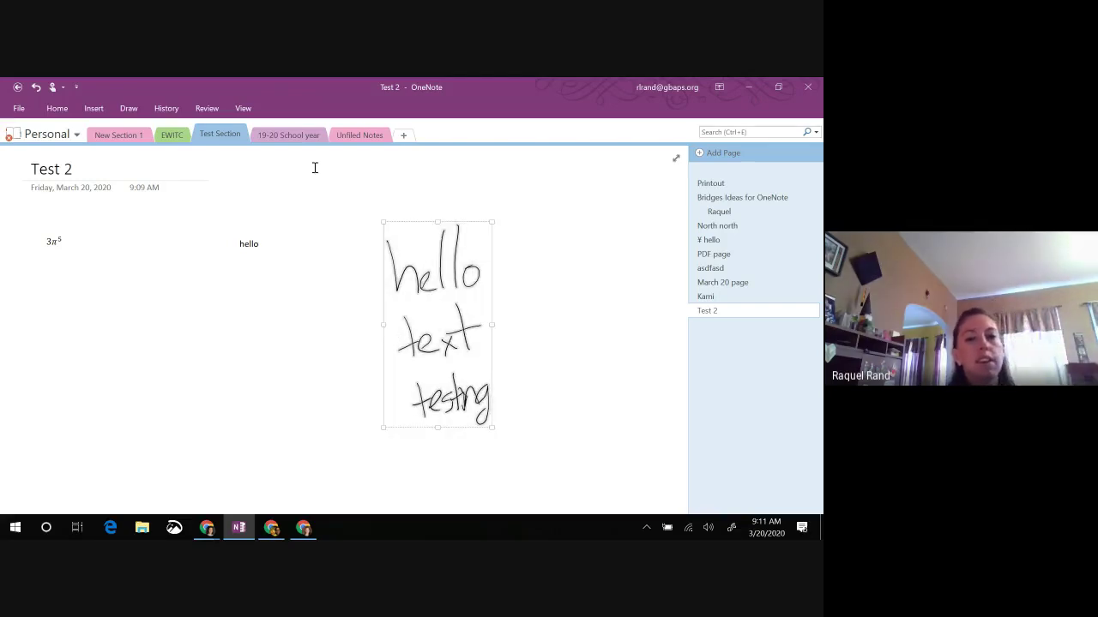
Step: Convert the handwritten hello, text, testing to typed text, remove the blank line, and change testing to texting
{"action": "left_click", "coordinate": [129, 109]}
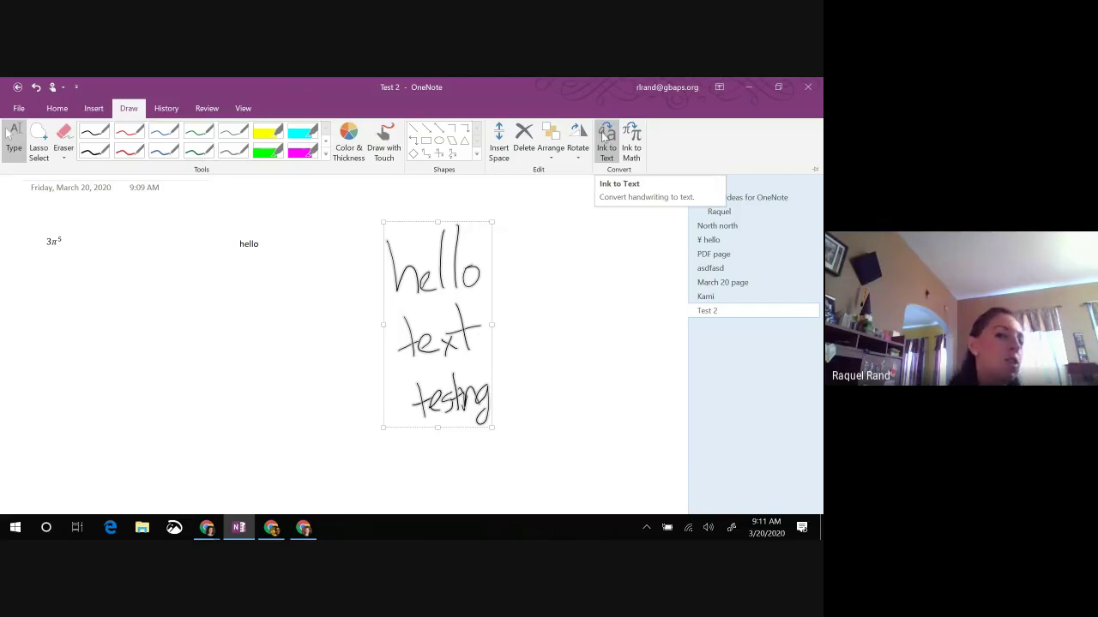
{"action": "left_click", "coordinate": [605, 137]}
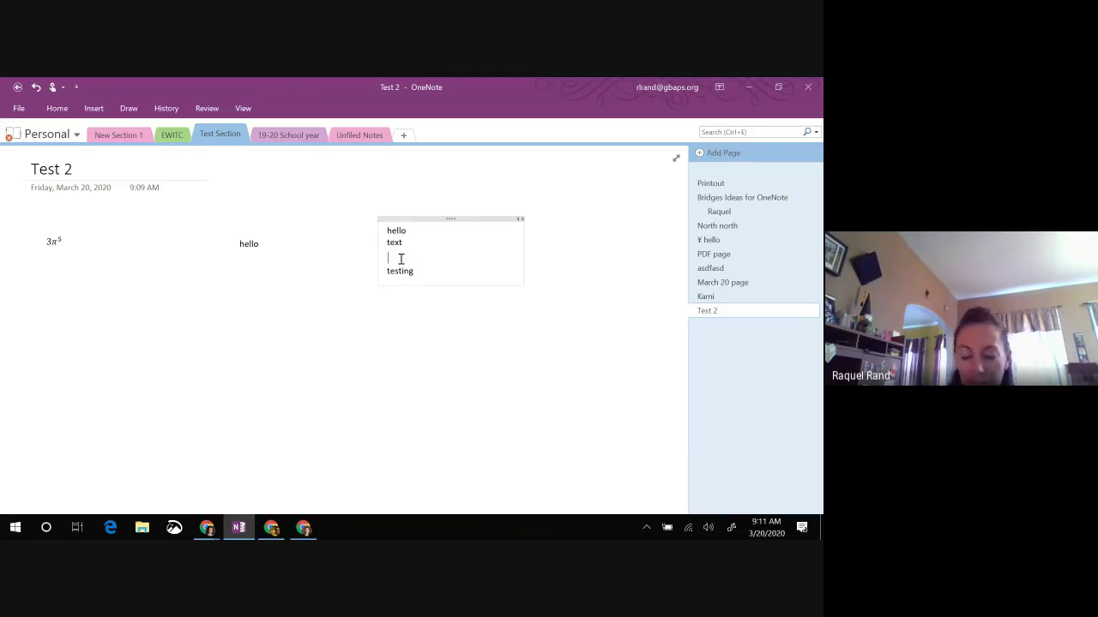
{"action": "key", "text": "BackSpace"}
{"action": "left_click", "coordinate": [399, 253]}
{"action": "key", "text": "BackSpace"}
{"action": "type", "text": "x"}
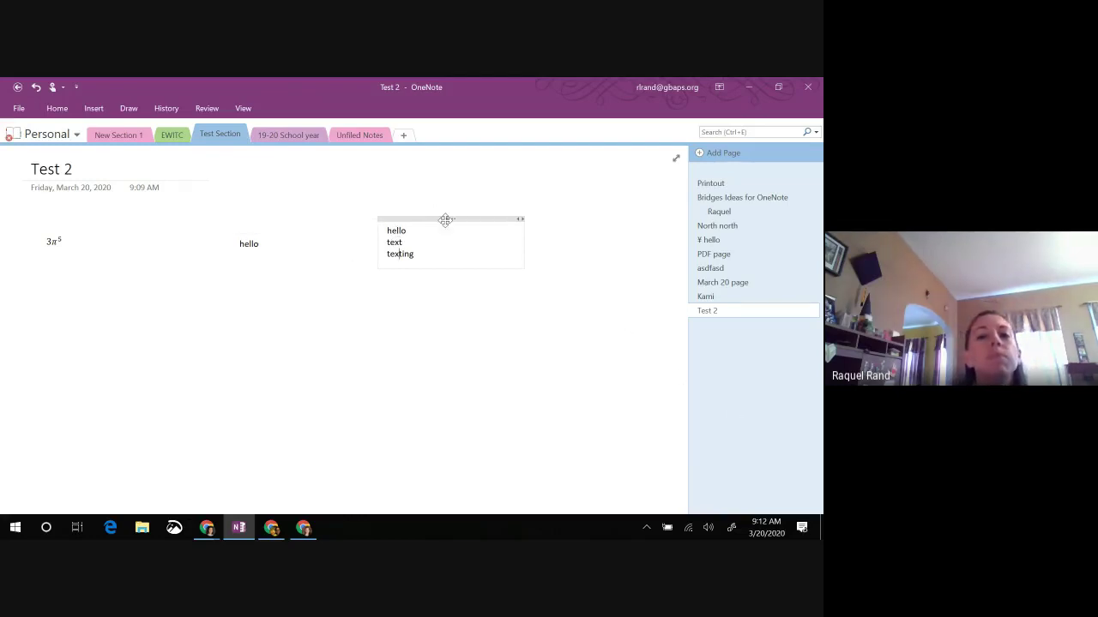
{"action": "left_click", "coordinate": [129, 109]}
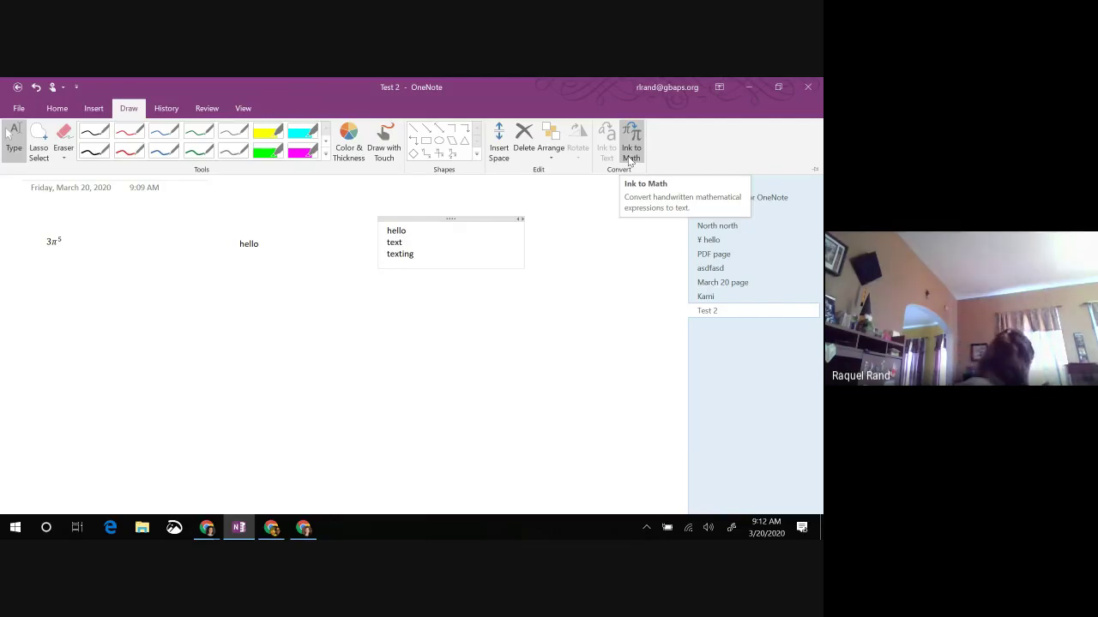
Step: Look through the Review and History ribbons, ending on the View ribbon
{"action": "left_click", "coordinate": [483, 351]}
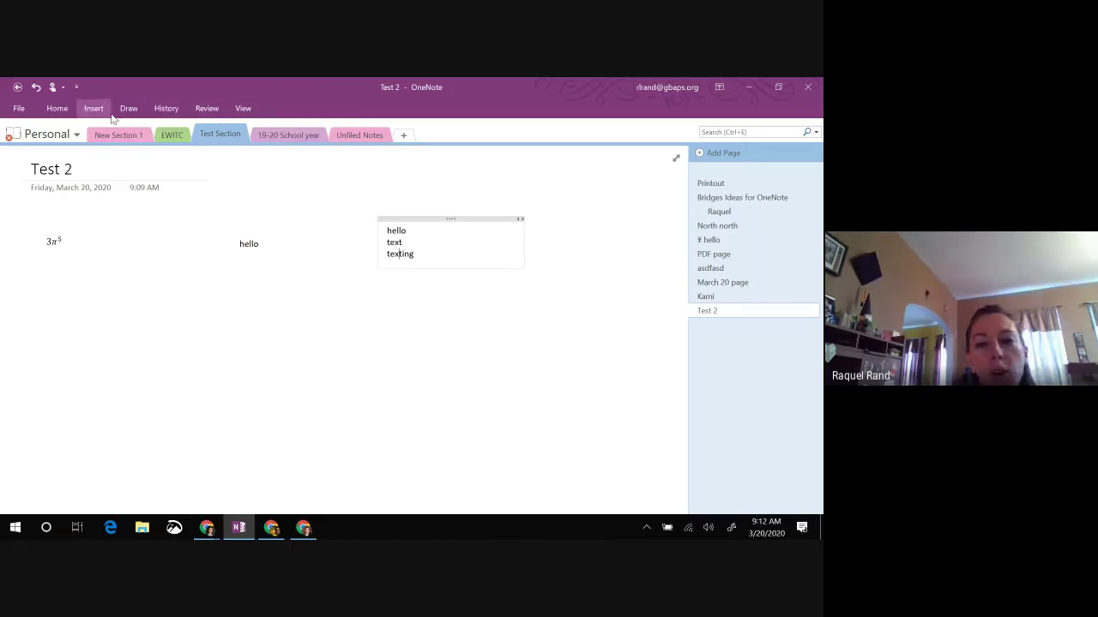
{"action": "left_click", "coordinate": [206, 109]}
{"action": "left_click", "coordinate": [168, 111]}
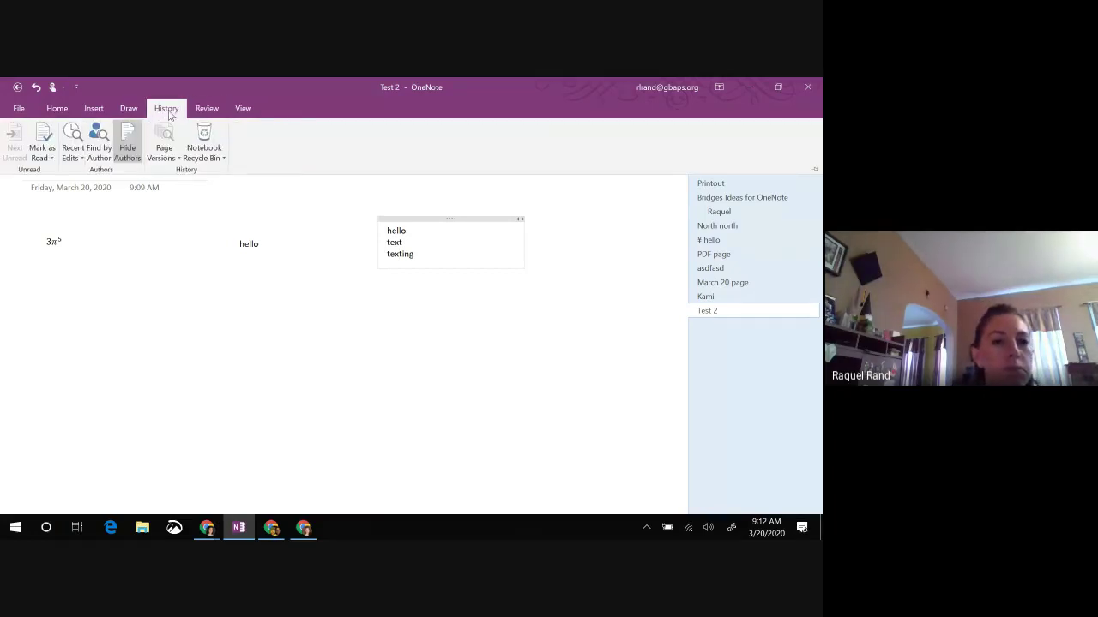
{"action": "left_click", "coordinate": [217, 113]}
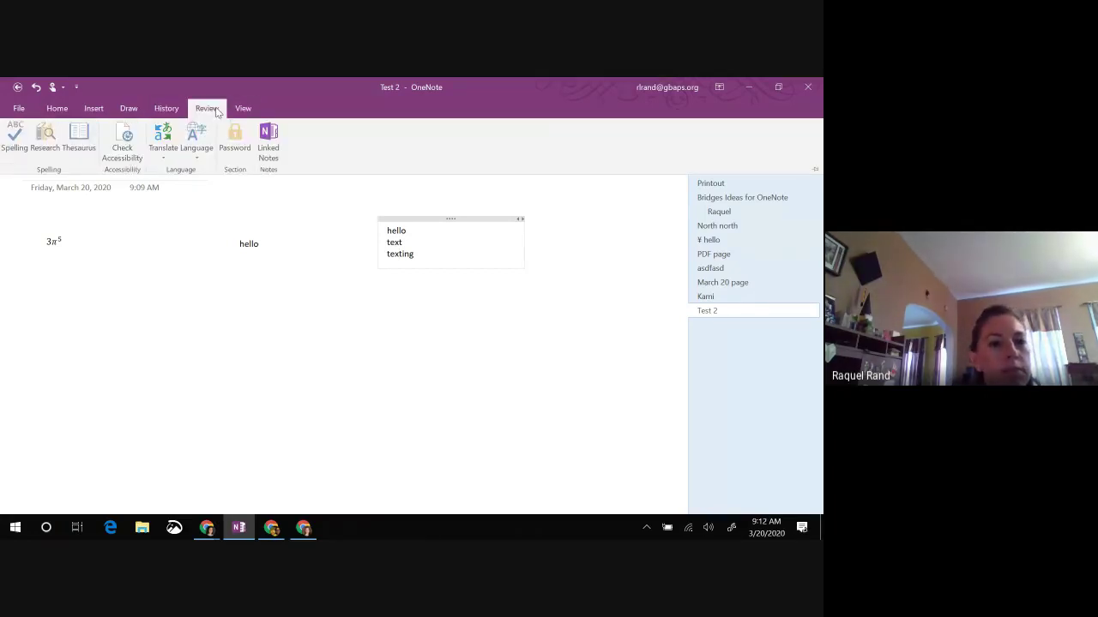
{"action": "left_click", "coordinate": [243, 112]}
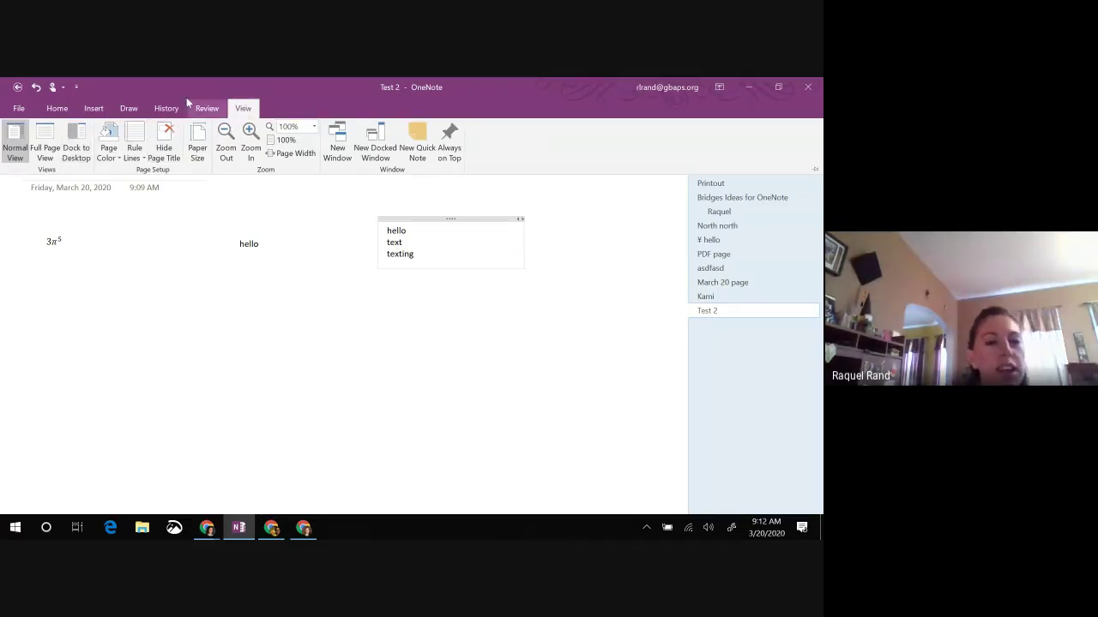
Step: Make the Test 2 page background light blue and apply wide ruled lines with a margin
{"action": "left_click", "coordinate": [110, 151]}
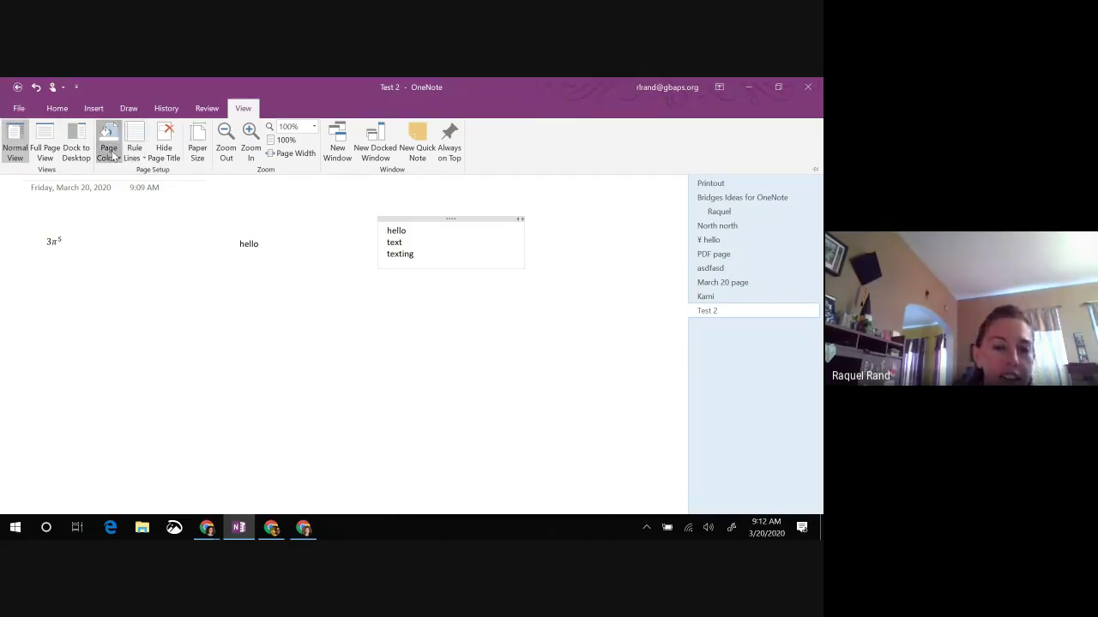
{"action": "left_click", "coordinate": [133, 266]}
{"action": "left_click", "coordinate": [106, 151]}
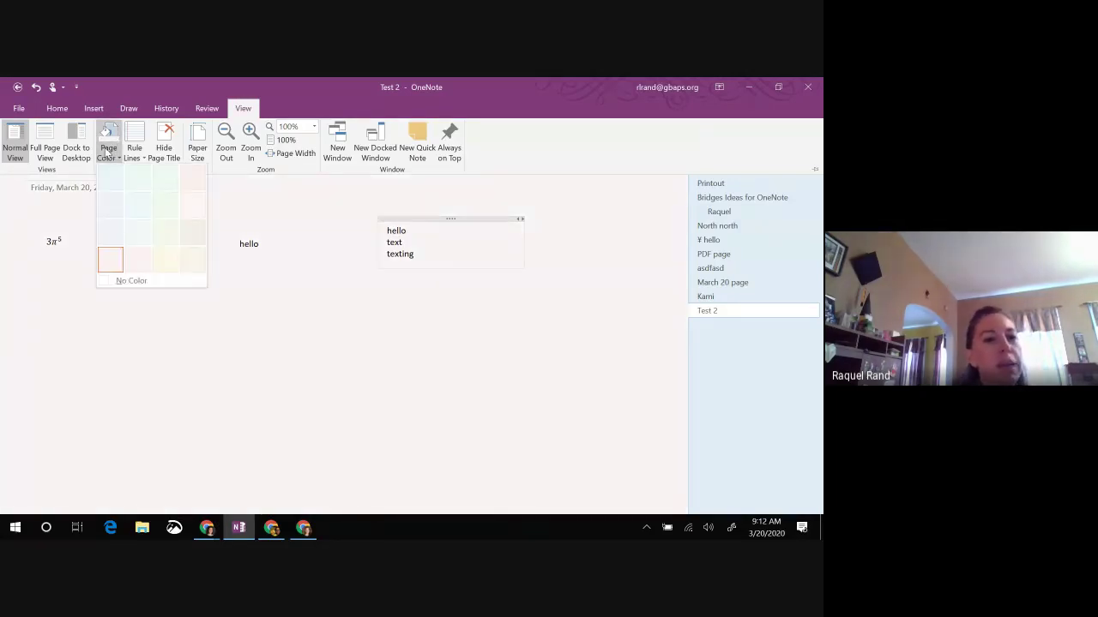
{"action": "left_click", "coordinate": [133, 206]}
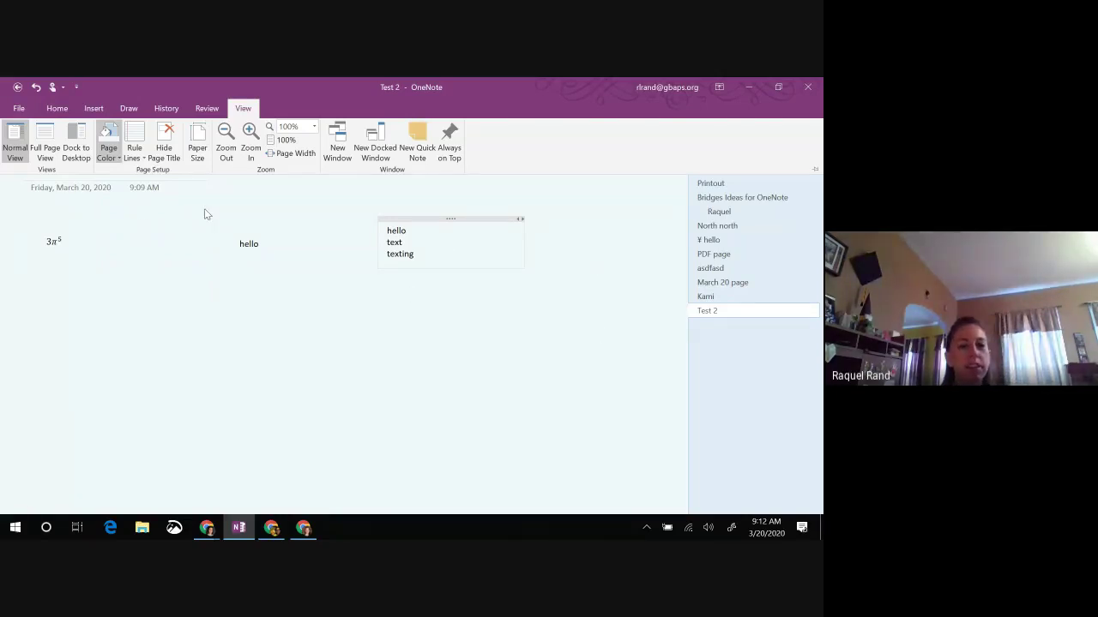
{"action": "left_click", "coordinate": [139, 153]}
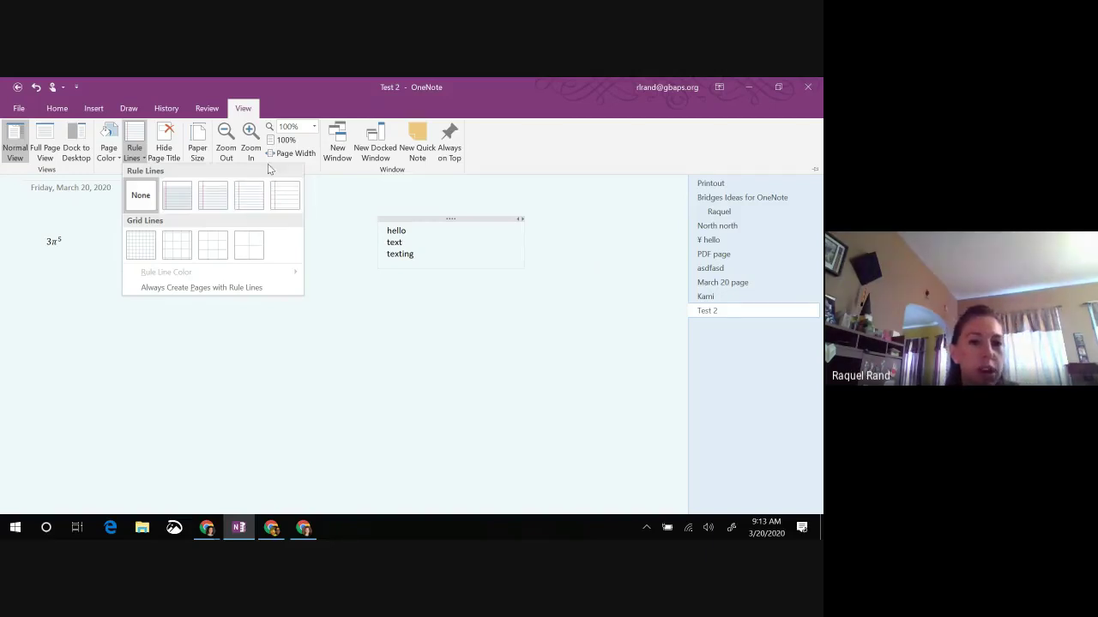
{"action": "left_click", "coordinate": [292, 206]}
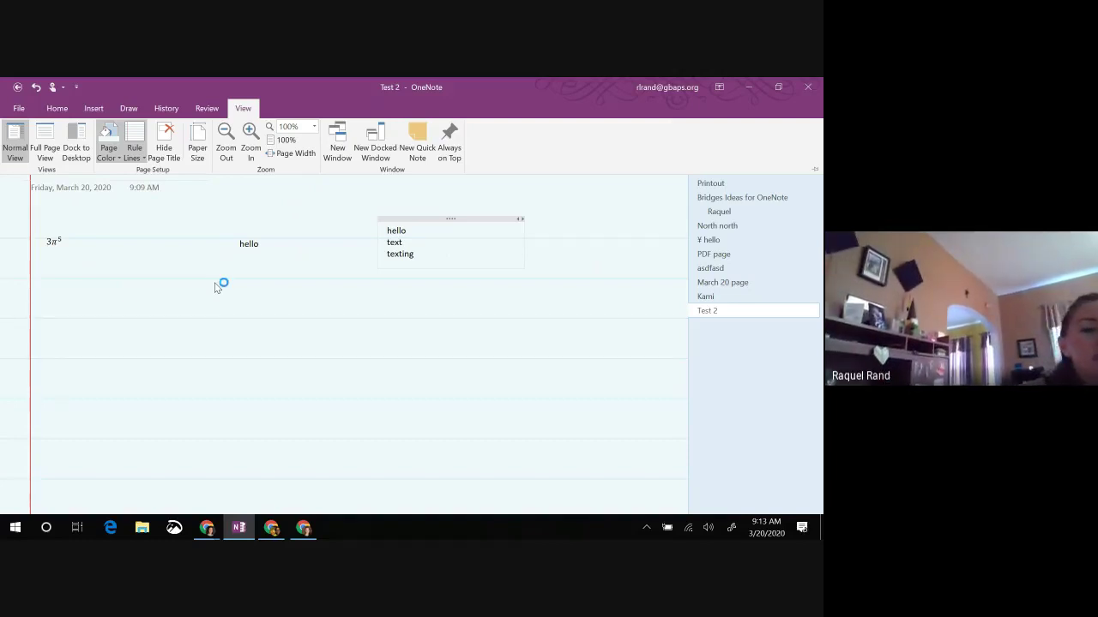
Step: Handwrite 'hello to write' in cursive below the typed text
{"action": "left_click", "coordinate": [214, 283]}
{"action": "mouse_move", "coordinate": [91, 308]}
{"action": "left_mouse_down"}
{"action": "mouse_move", "coordinate": [88, 318]}
{"action": "mouse_move", "coordinate": [144, 318]}
{"action": "mouse_move", "coordinate": [179, 299]}
{"action": "mouse_move", "coordinate": [248, 287]}
{"action": "mouse_move", "coordinate": [261, 314]}
{"action": "mouse_move", "coordinate": [271, 307]}
{"action": "left_mouse_up"}
{"action": "mouse_move", "coordinate": [237, 300]}
{"action": "left_mouse_down"}
{"action": "mouse_move", "coordinate": [329, 307]}
{"action": "mouse_move", "coordinate": [377, 296]}
{"action": "mouse_move", "coordinate": [393, 314]}
{"action": "left_mouse_up"}
{"action": "left_click_drag", "start_coordinate": [360, 297], "coordinate": [380, 295]}
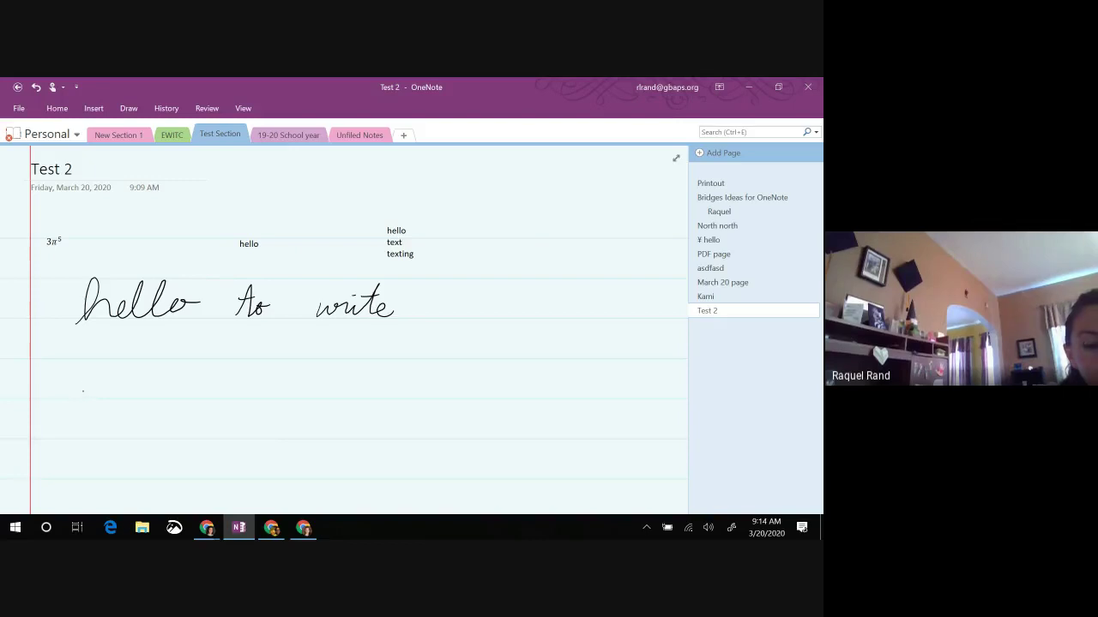
Step: Handwrite 'as i am writing' on the next ruled line and scroll around the page
{"action": "left_click_drag", "start_coordinate": [84, 378], "coordinate": [87, 397]}
{"action": "mouse_move", "coordinate": [104, 384]}
{"action": "left_mouse_down"}
{"action": "mouse_move", "coordinate": [104, 394]}
{"action": "mouse_move", "coordinate": [199, 396]}
{"action": "left_mouse_up"}
{"action": "mouse_move", "coordinate": [208, 386]}
{"action": "left_mouse_down"}
{"action": "mouse_move", "coordinate": [344, 396]}
{"action": "mouse_move", "coordinate": [329, 411]}
{"action": "mouse_move", "coordinate": [330, 398]}
{"action": "left_mouse_up"}
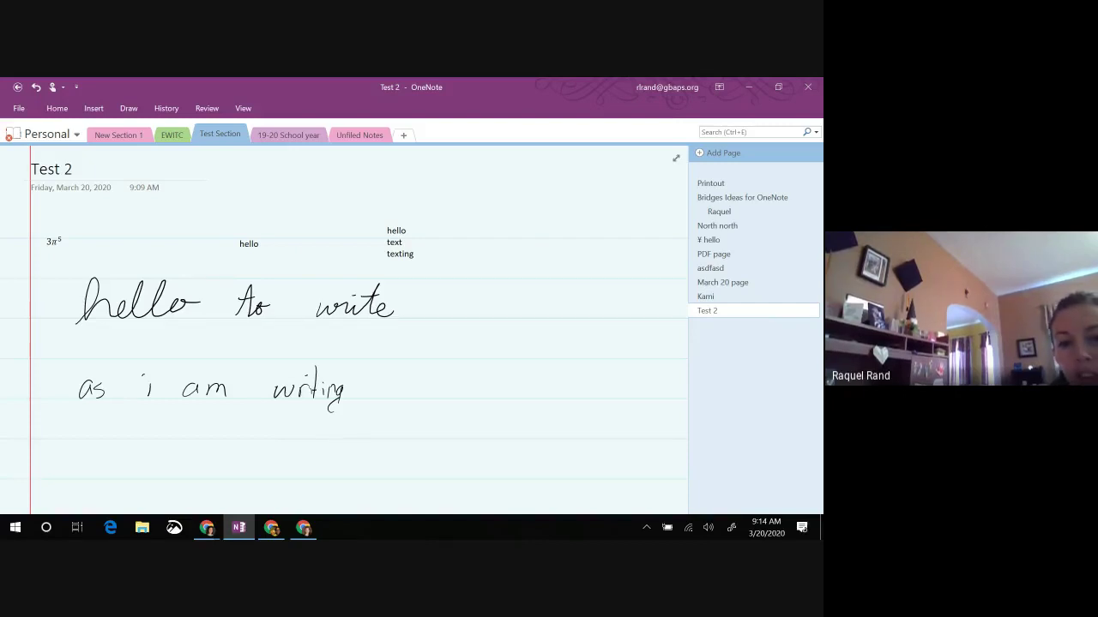
{"action": "scroll", "coordinate": [343, 331], "scroll_direction": "right", "scroll_amount": 2}
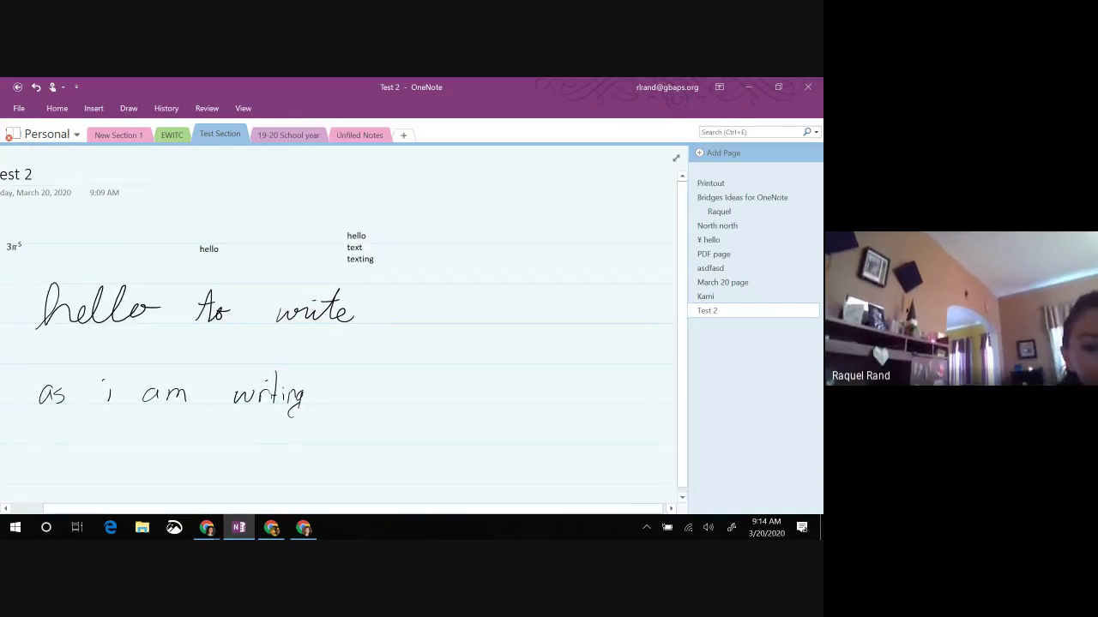
{"action": "scroll", "coordinate": [343, 330], "scroll_direction": "left", "scroll_amount": 3}
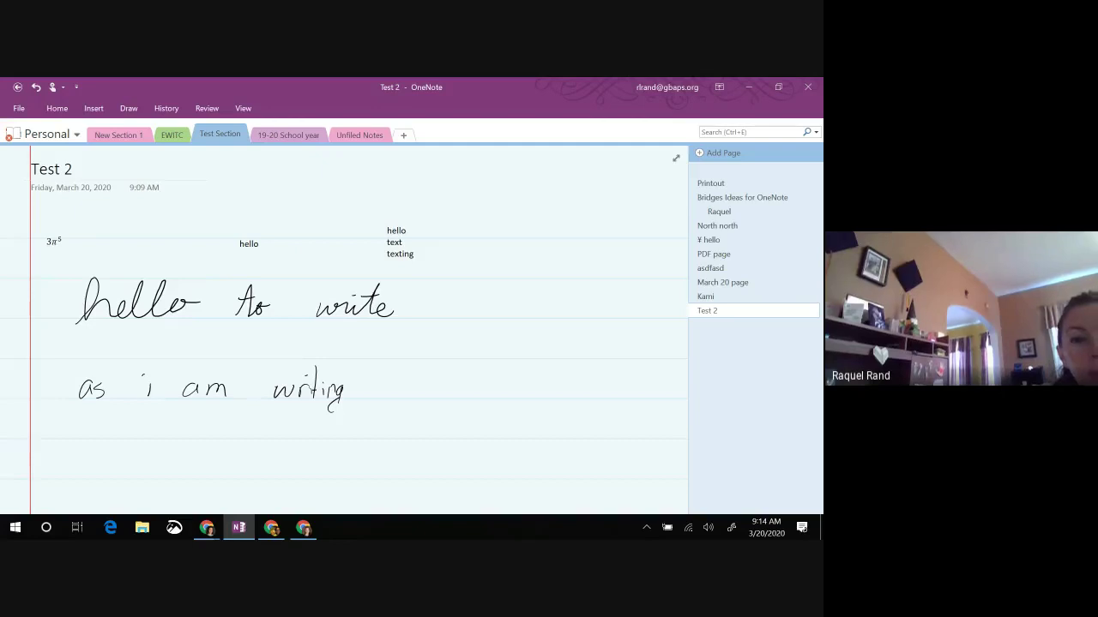
{"action": "scroll", "coordinate": [344, 331], "scroll_direction": "right", "scroll_amount": 1}
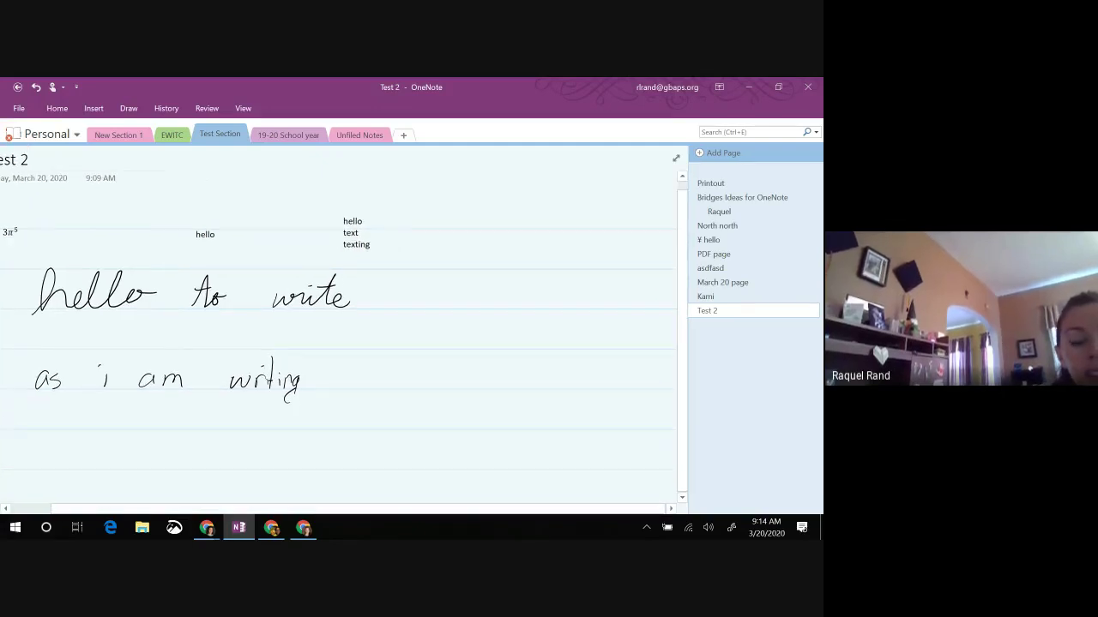
{"action": "scroll", "coordinate": [343, 330], "scroll_direction": "left", "scroll_amount": 1}
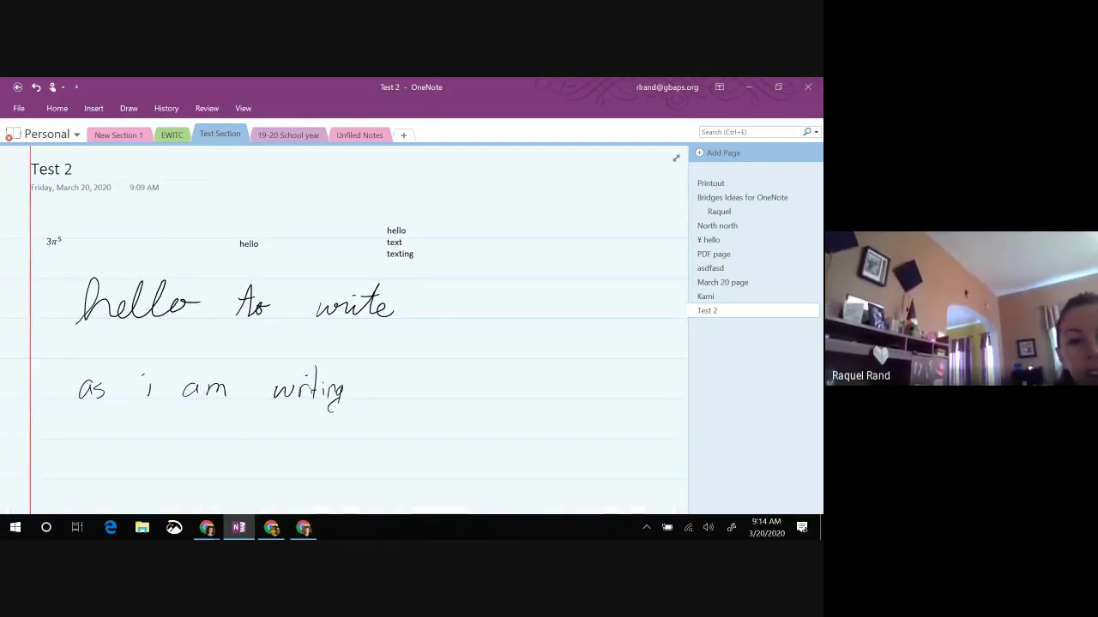
{"action": "scroll", "coordinate": [343, 330], "scroll_direction": "down", "scroll_amount": 2}
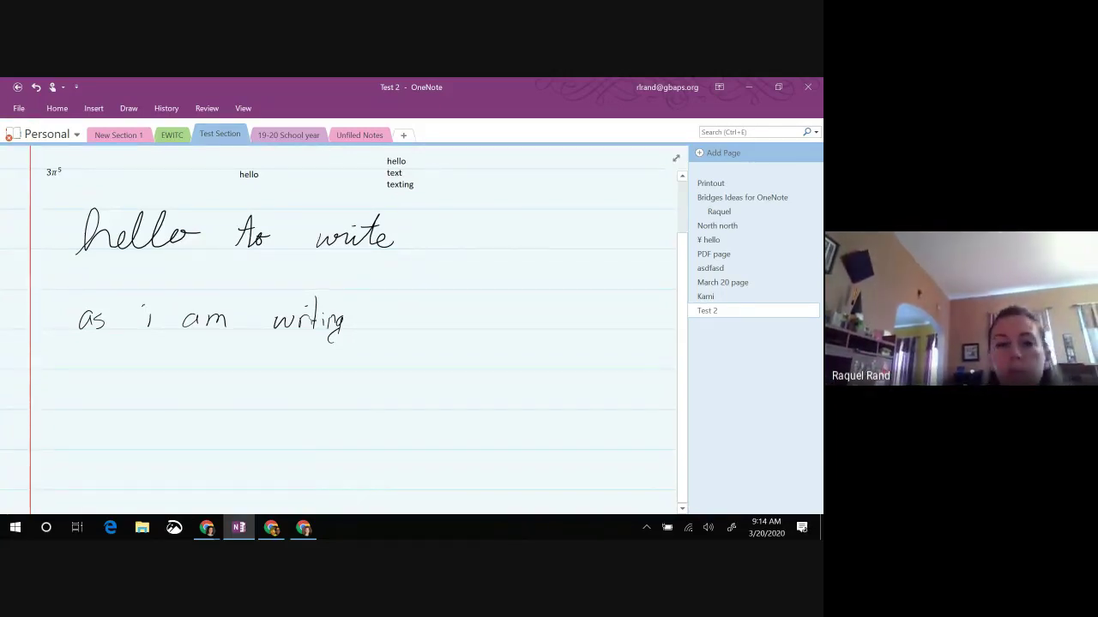
Step: Change the rule line colour to Purple Mist
{"action": "left_click", "coordinate": [247, 112]}
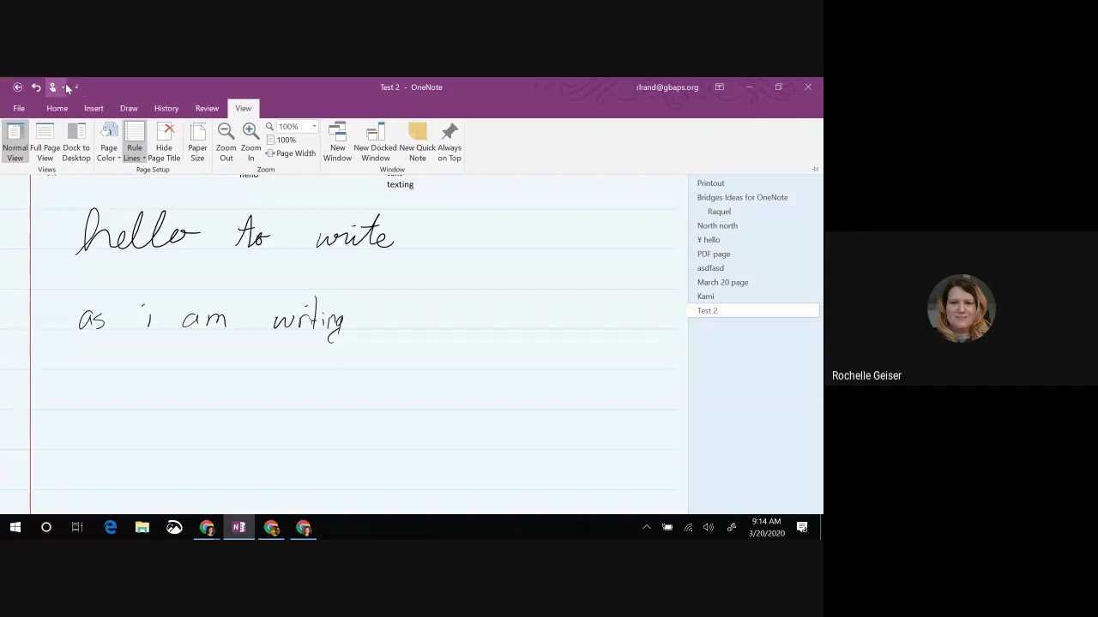
{"action": "left_click", "coordinate": [135, 158]}
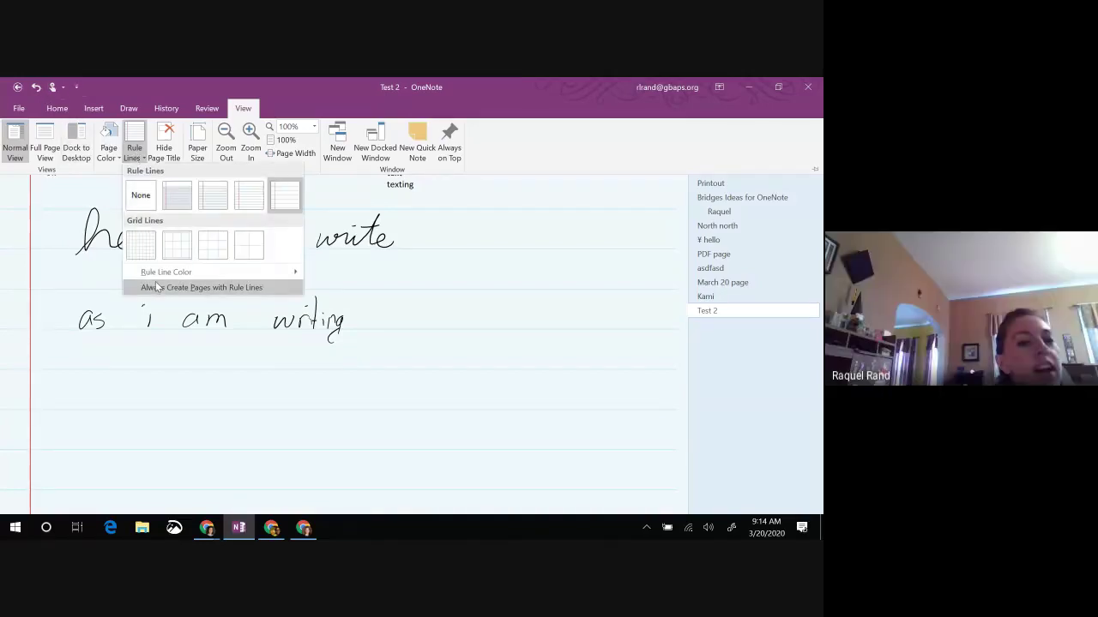
{"action": "mouse_move", "coordinate": [157, 276]}
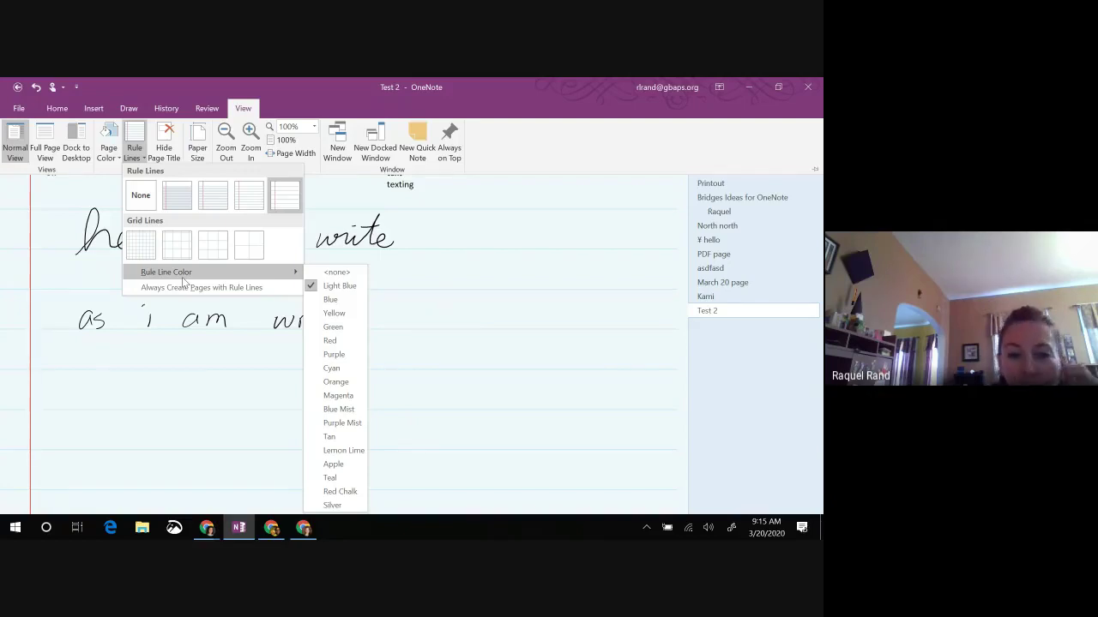
{"action": "left_click", "coordinate": [342, 422]}
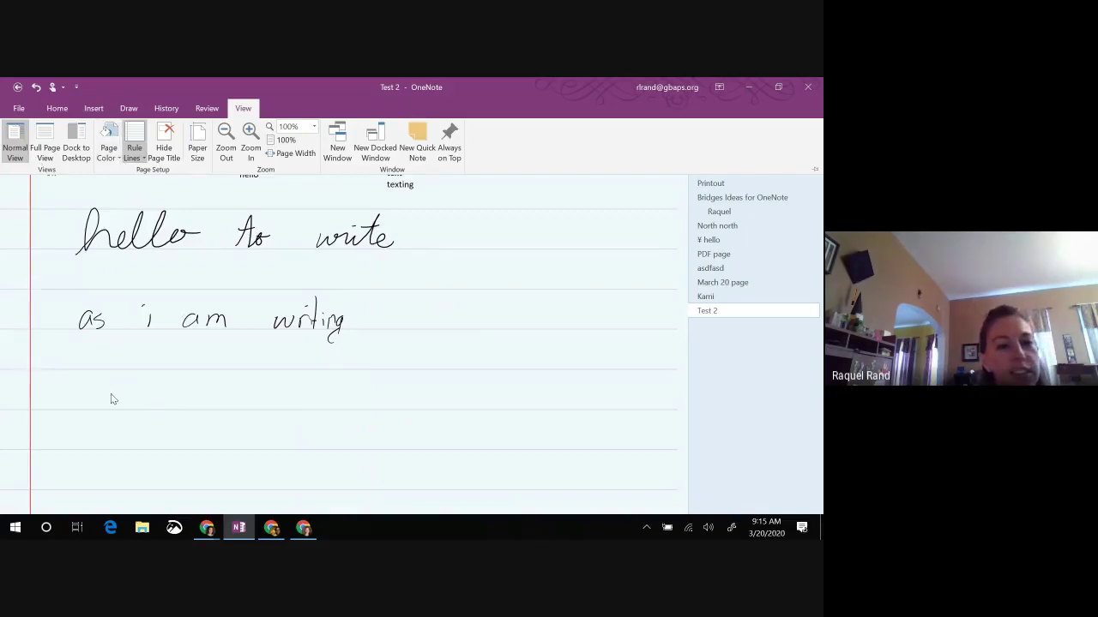
Step: Switch the page lines to Small Grid, then to the larger grid
{"action": "left_click", "coordinate": [134, 153]}
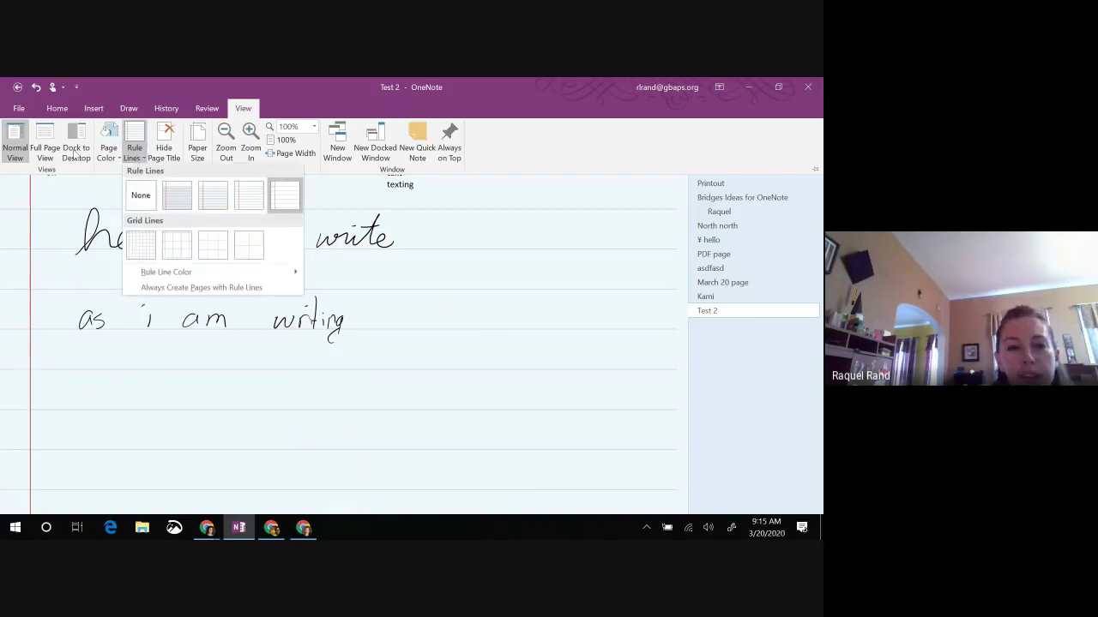
{"action": "left_click", "coordinate": [143, 247]}
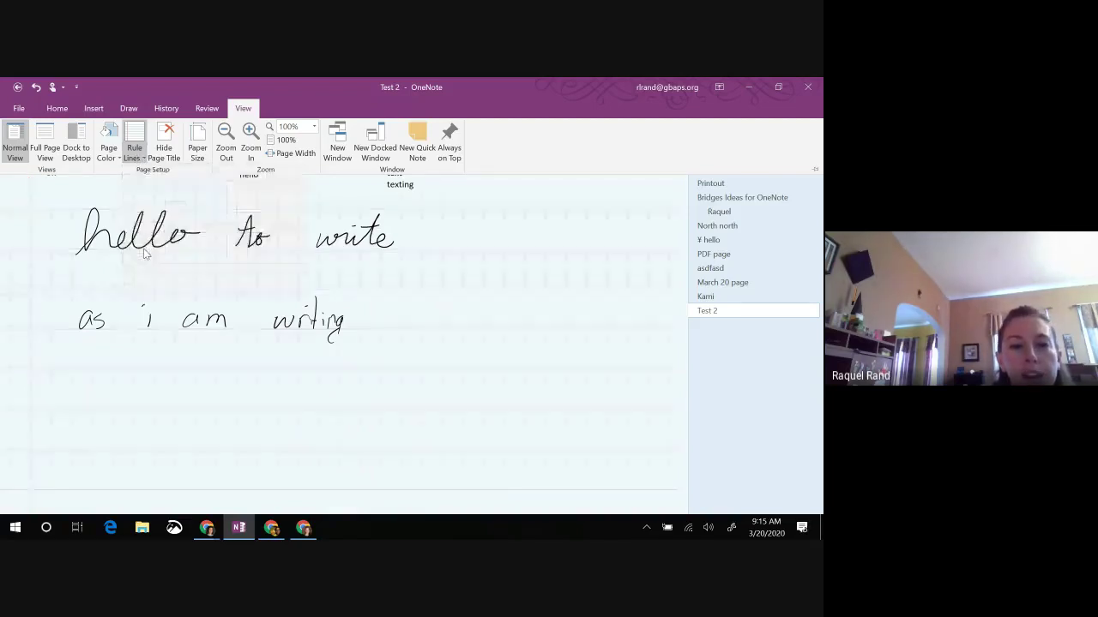
{"action": "left_click", "coordinate": [134, 159]}
{"action": "left_click", "coordinate": [208, 248]}
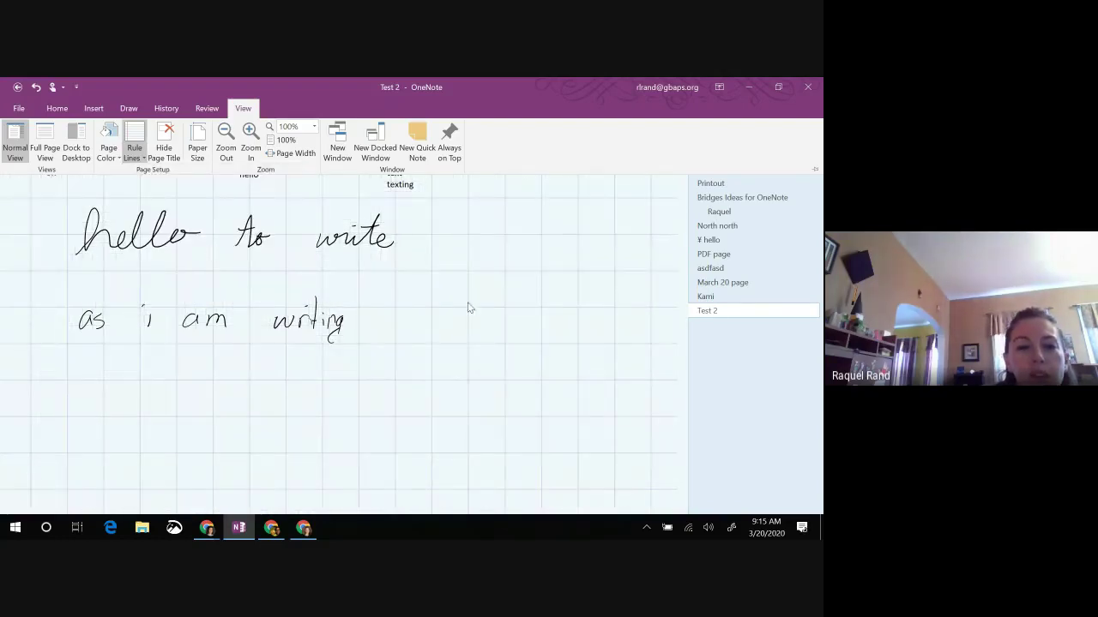
{"action": "scroll", "coordinate": [483, 355], "scroll_direction": "up", "scroll_amount": 2}
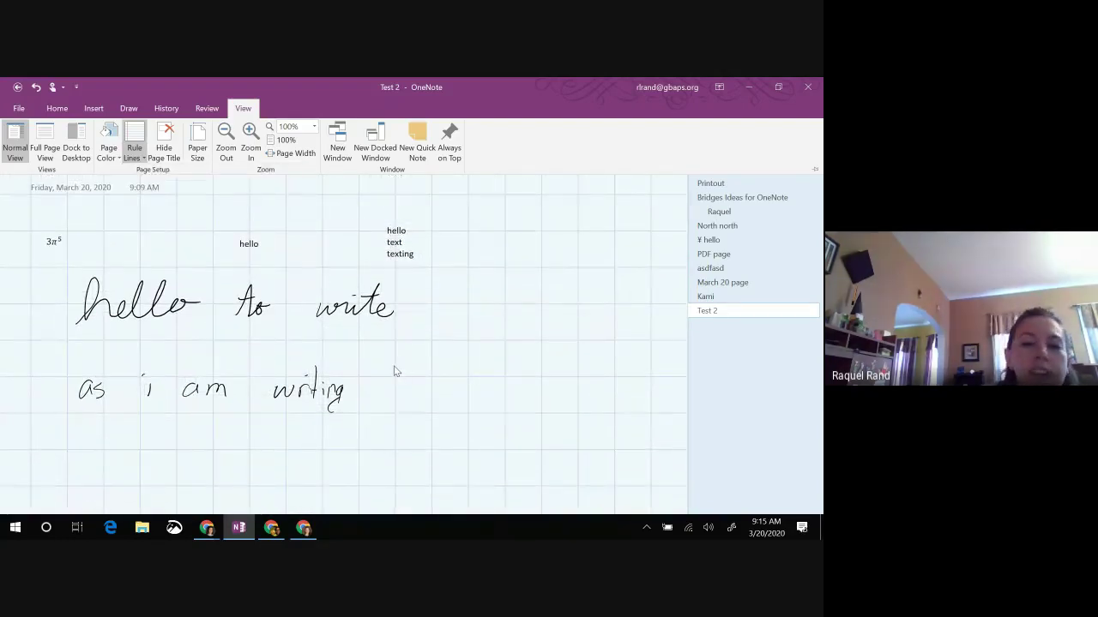
{"action": "left_click", "coordinate": [135, 154]}
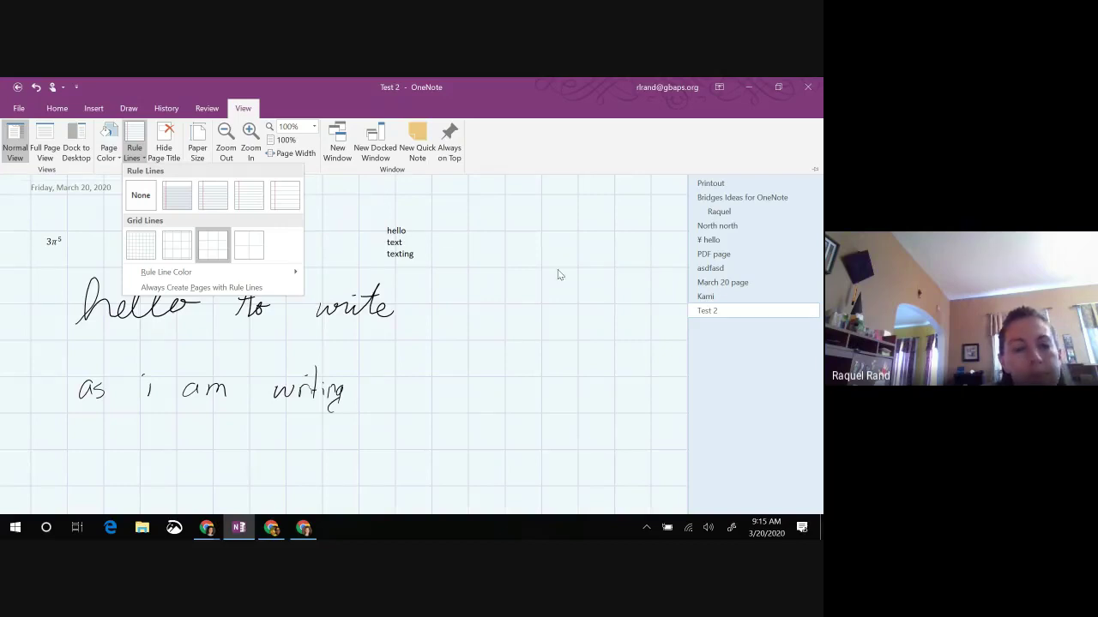
{"action": "left_click", "coordinate": [523, 379]}
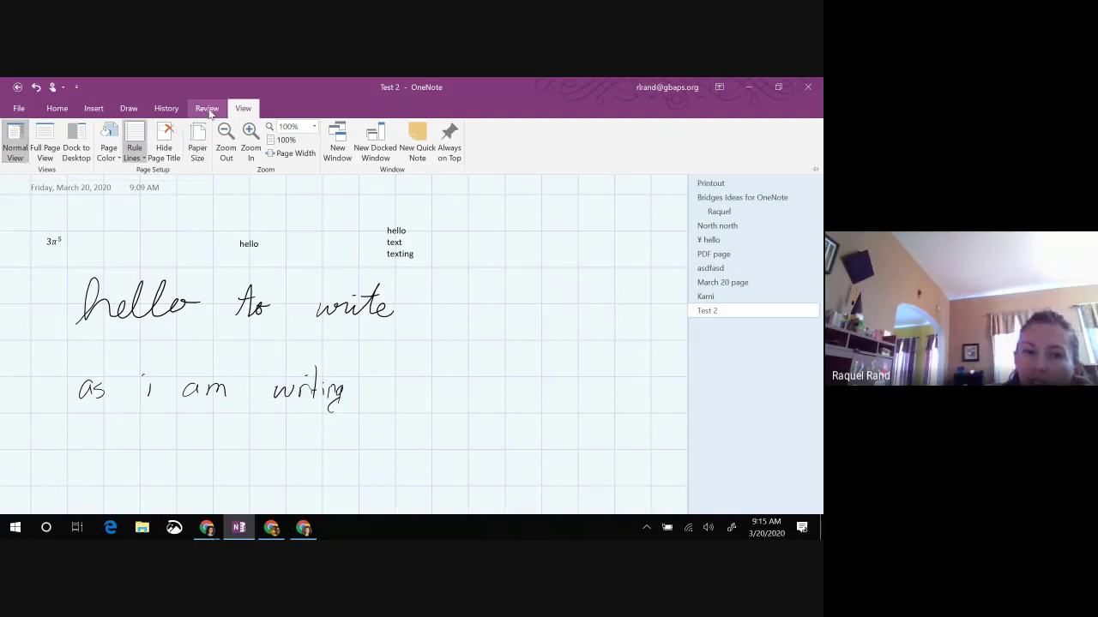
{"action": "left_click", "coordinate": [55, 109]}
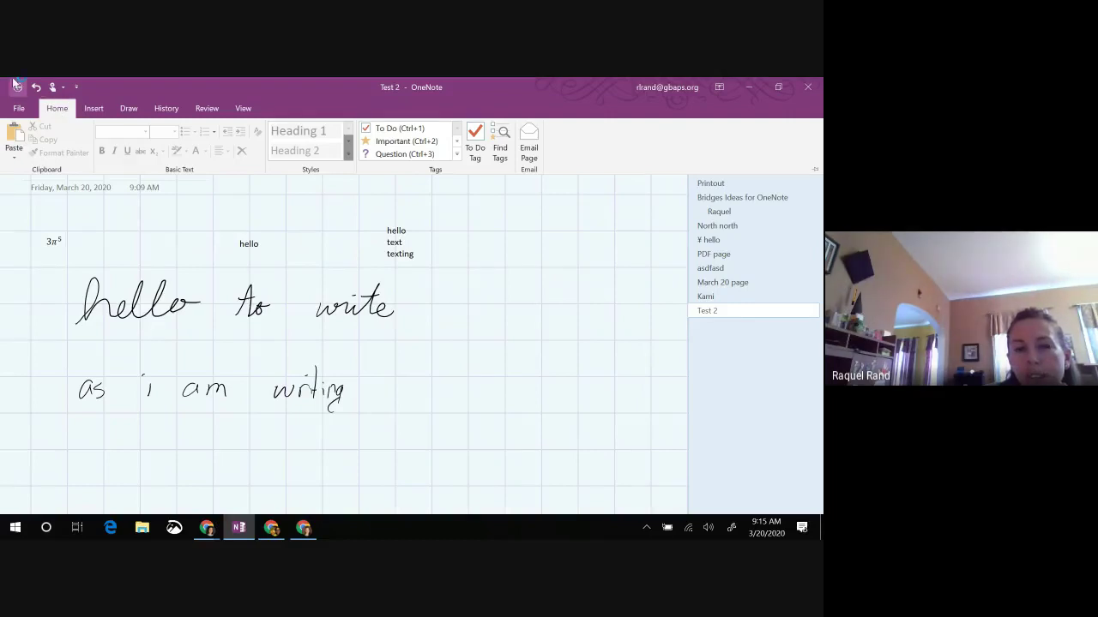
Step: Go to the Bridges Ideas for OneNote page, then show Notebook Information under File
{"action": "left_click", "coordinate": [377, 371]}
{"action": "right_click", "coordinate": [54, 394]}
{"action": "key", "text": "Escape"}
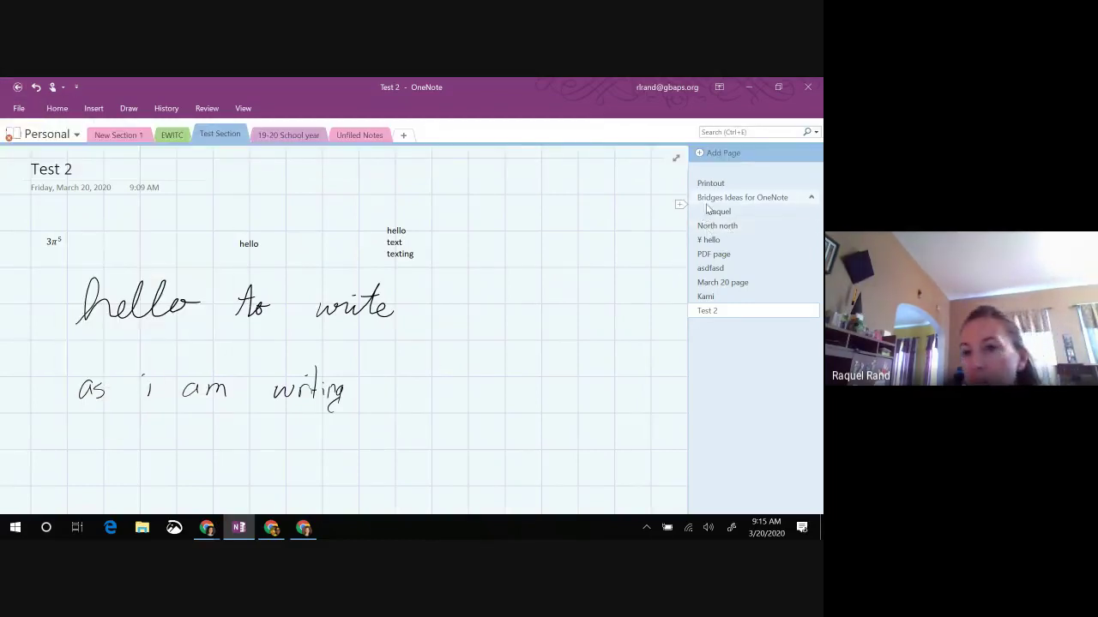
{"action": "left_click", "coordinate": [706, 199]}
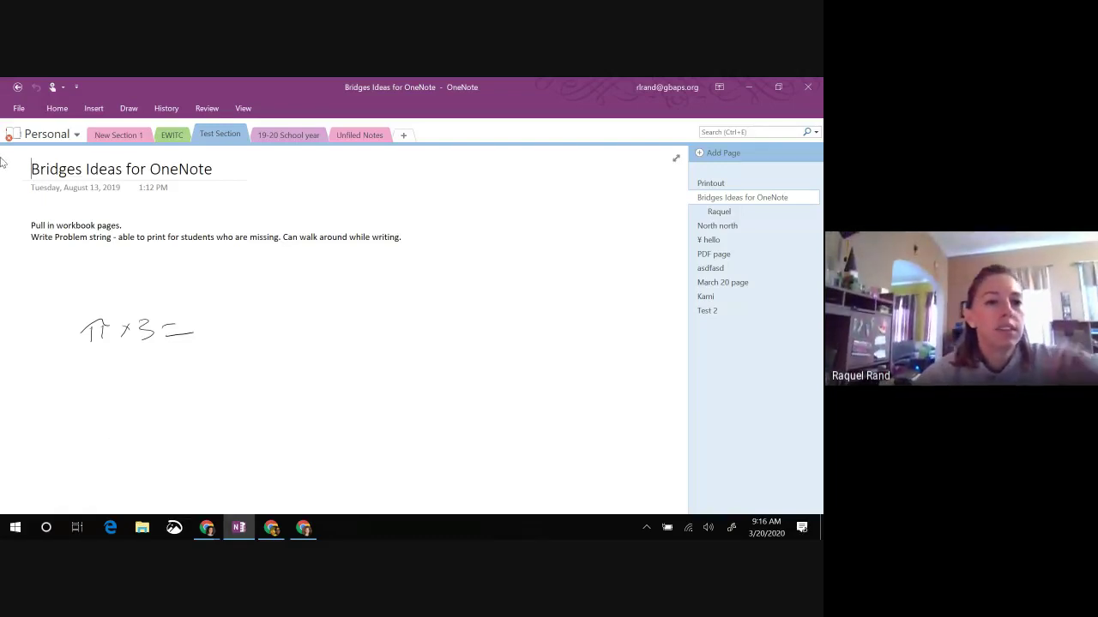
{"action": "left_click", "coordinate": [18, 108]}
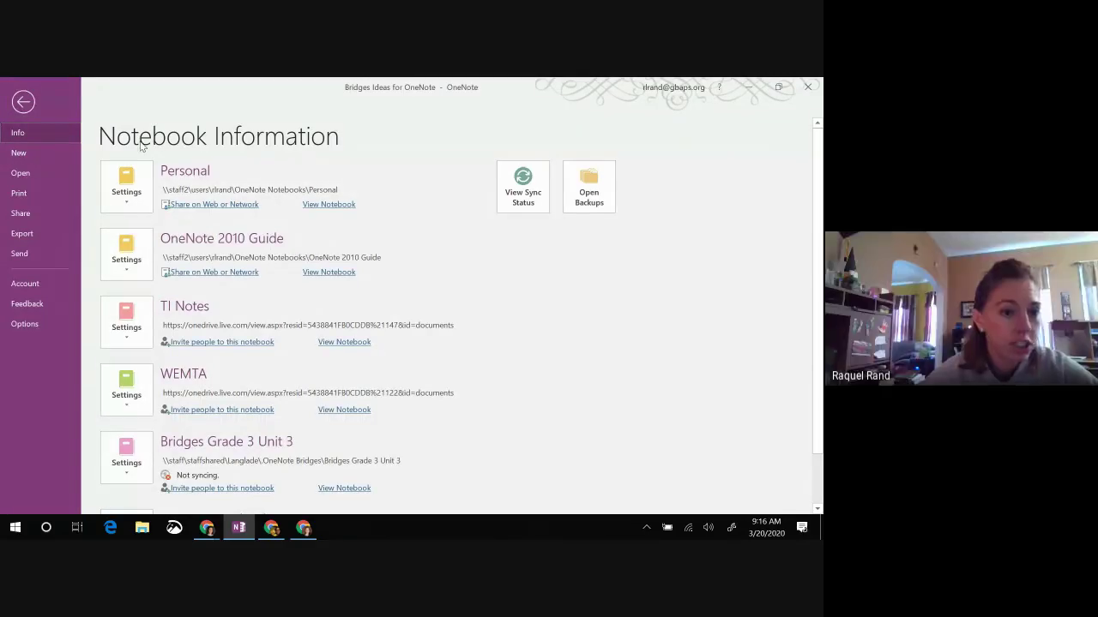
Step: Leave Backstage for the Bridges Ideas for OneNote page and display the Insert ribbon
{"action": "left_click", "coordinate": [23, 103]}
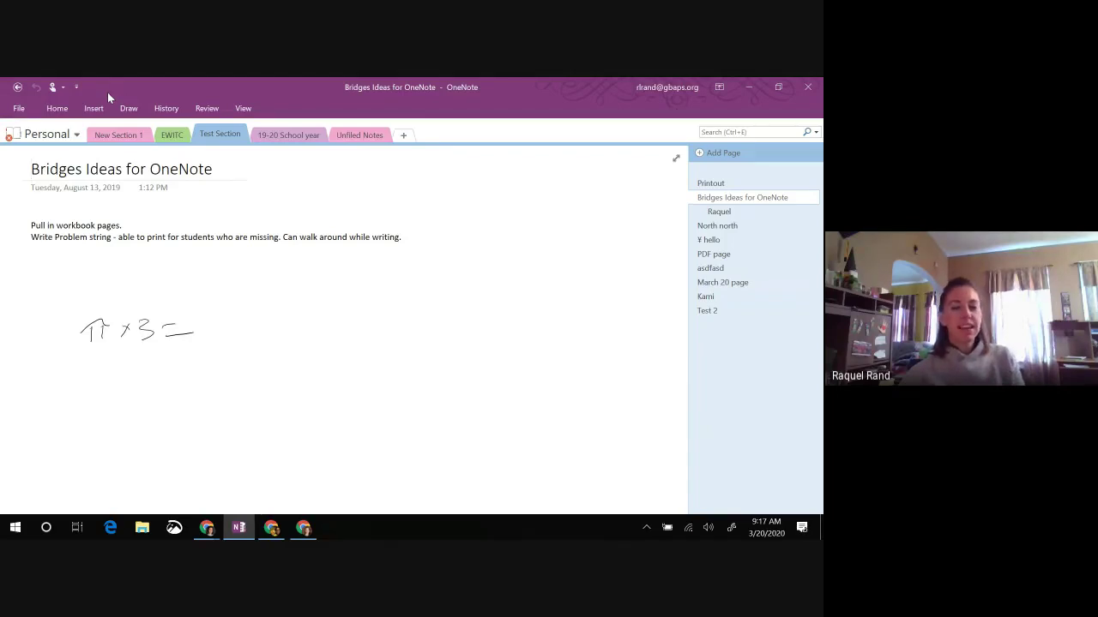
{"action": "left_click", "coordinate": [94, 108]}
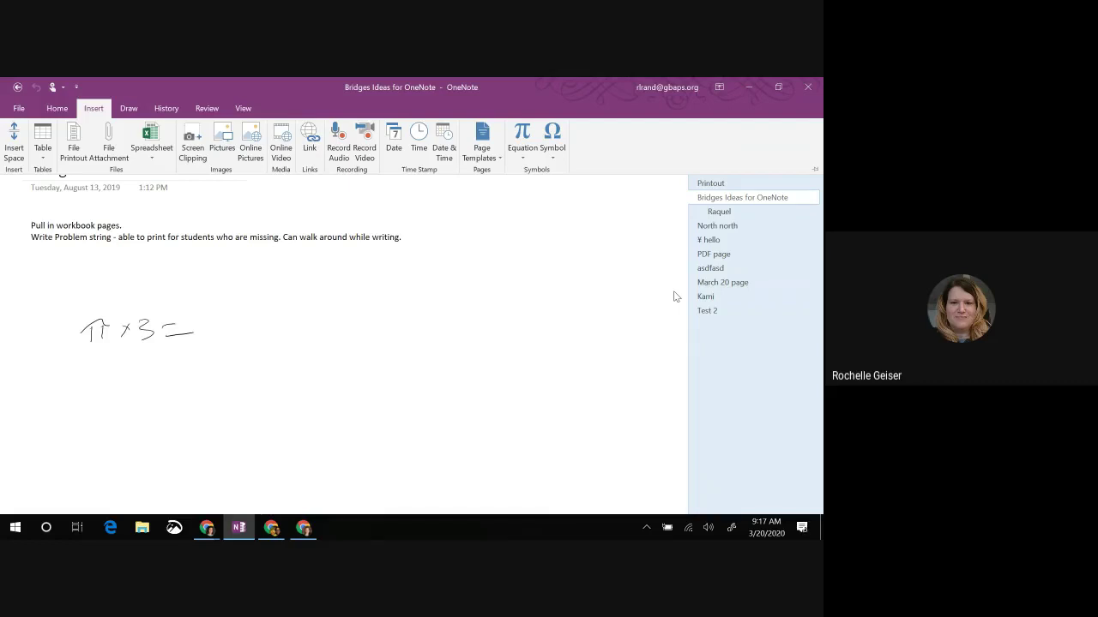
Step: Start an audio recording on the Bridges Ideas page and select the inserted audio clip
{"action": "left_click", "coordinate": [346, 375]}
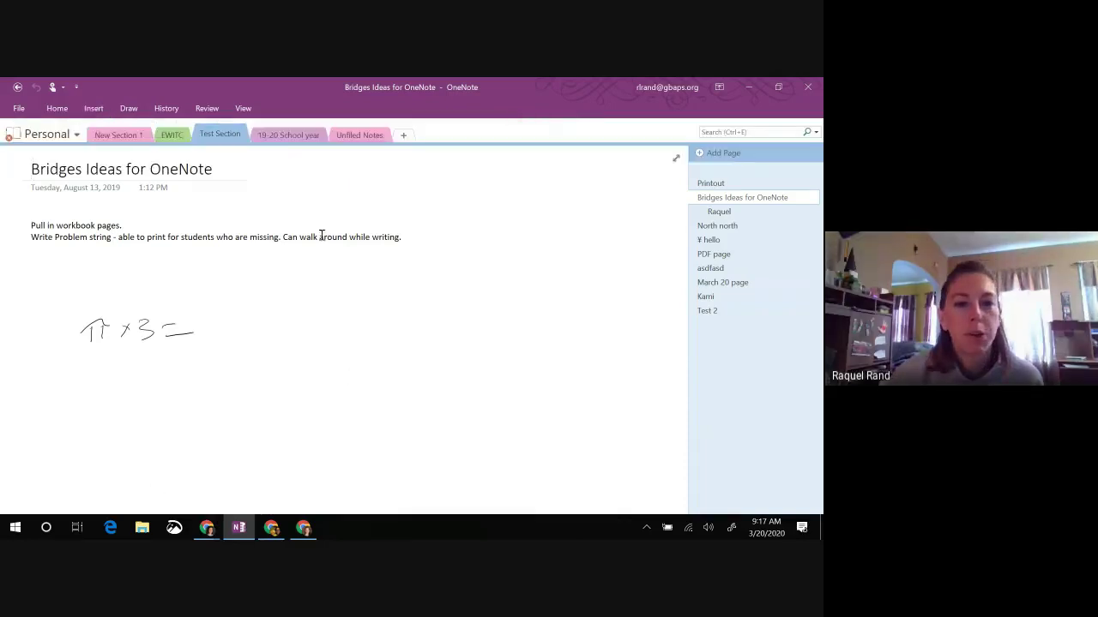
{"action": "left_click", "coordinate": [93, 108]}
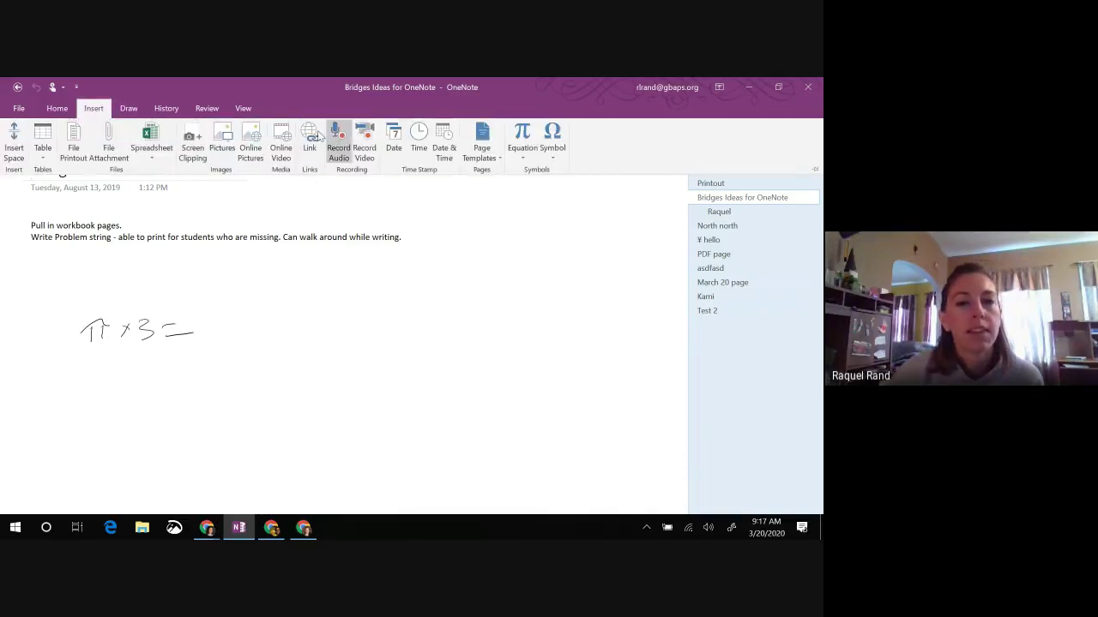
{"action": "left_click", "coordinate": [336, 159]}
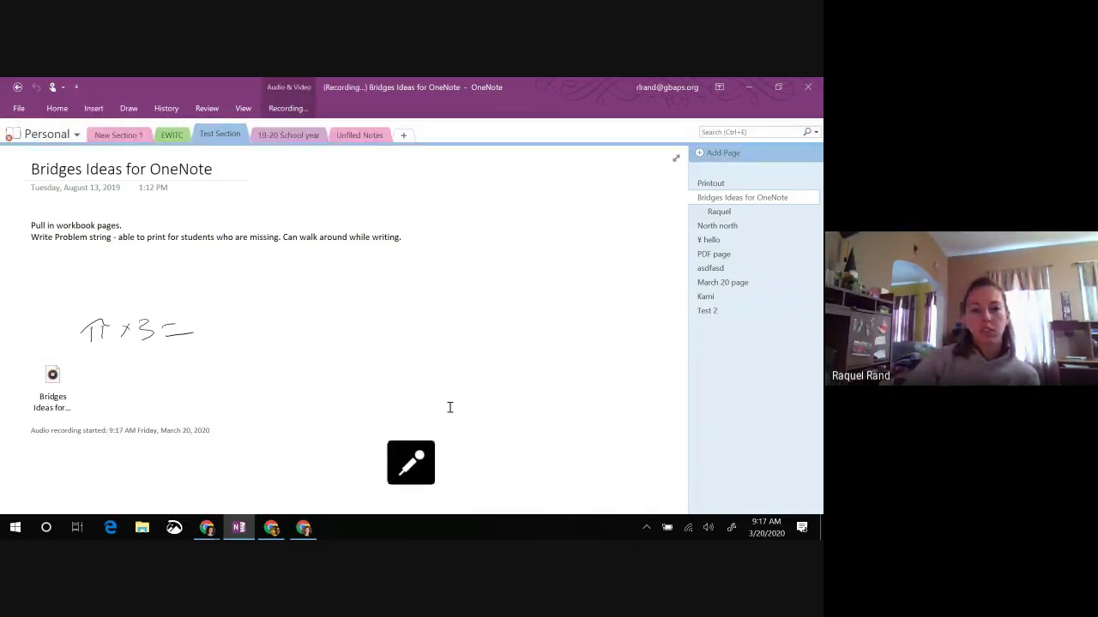
{"action": "left_click", "coordinate": [43, 373]}
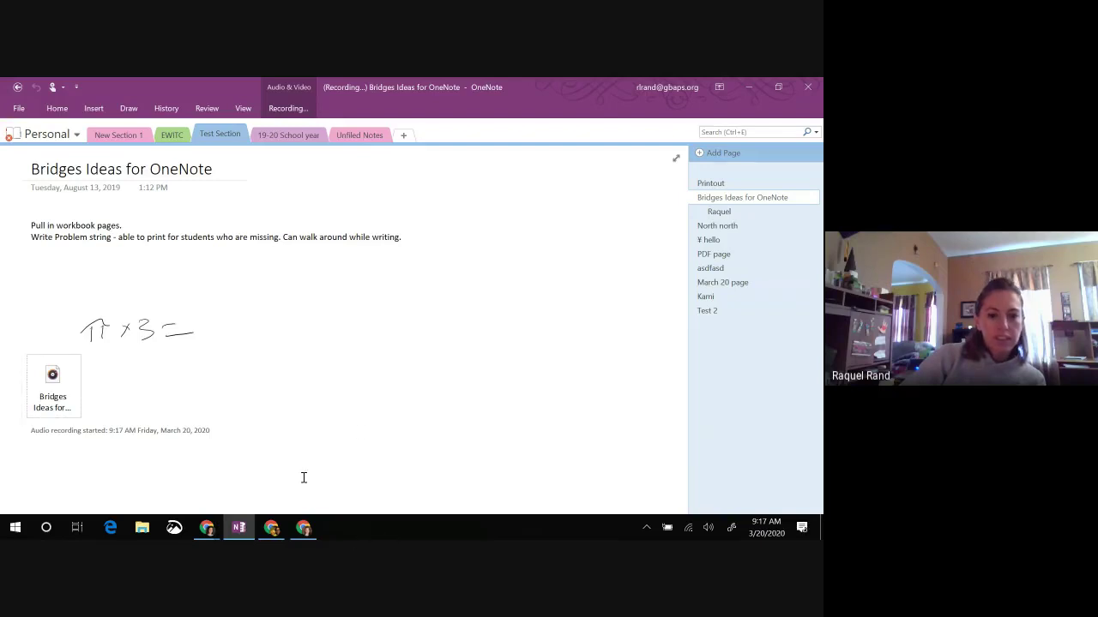
Step: Bring OneNote back to front, check the π × 3 = ink's options, then reselect the audio clip
{"action": "left_click", "coordinate": [208, 528]}
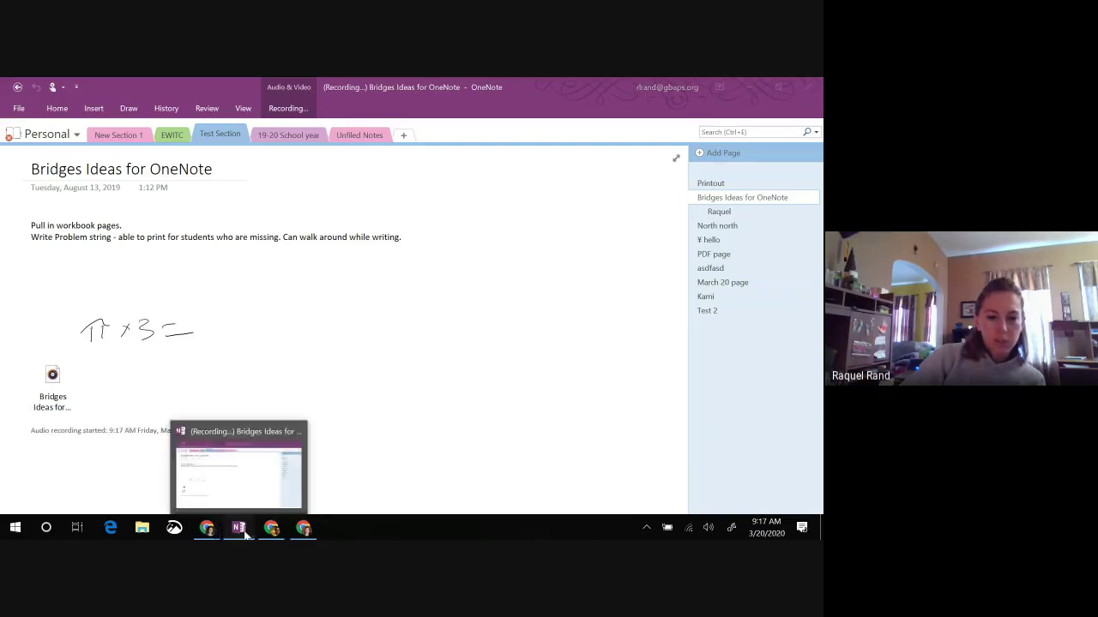
{"action": "left_click", "coordinate": [238, 528]}
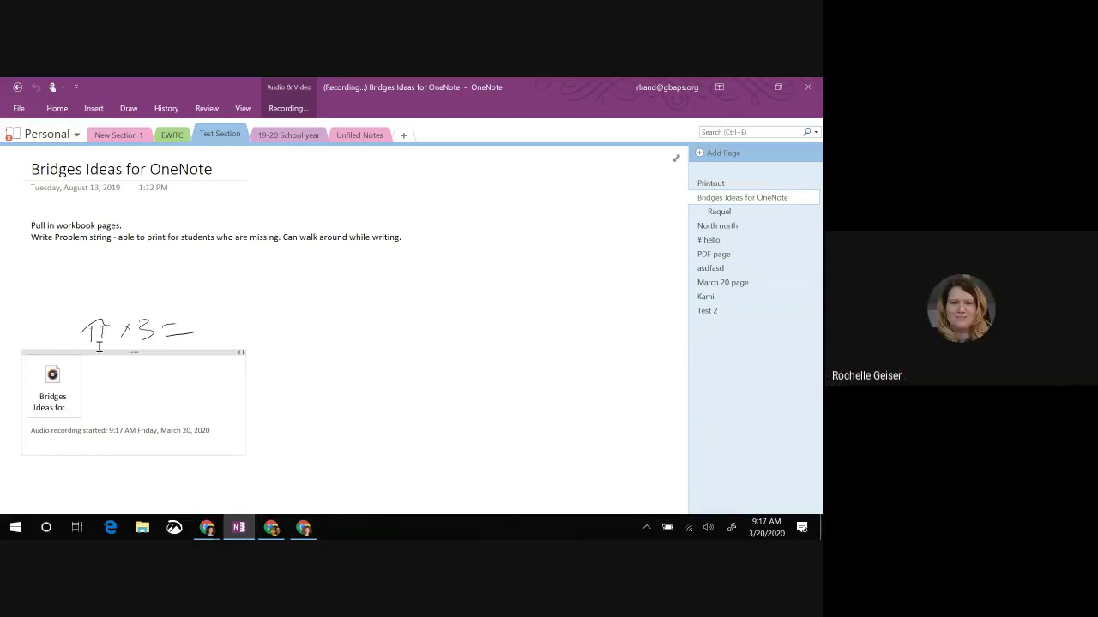
{"action": "right_click", "coordinate": [150, 330]}
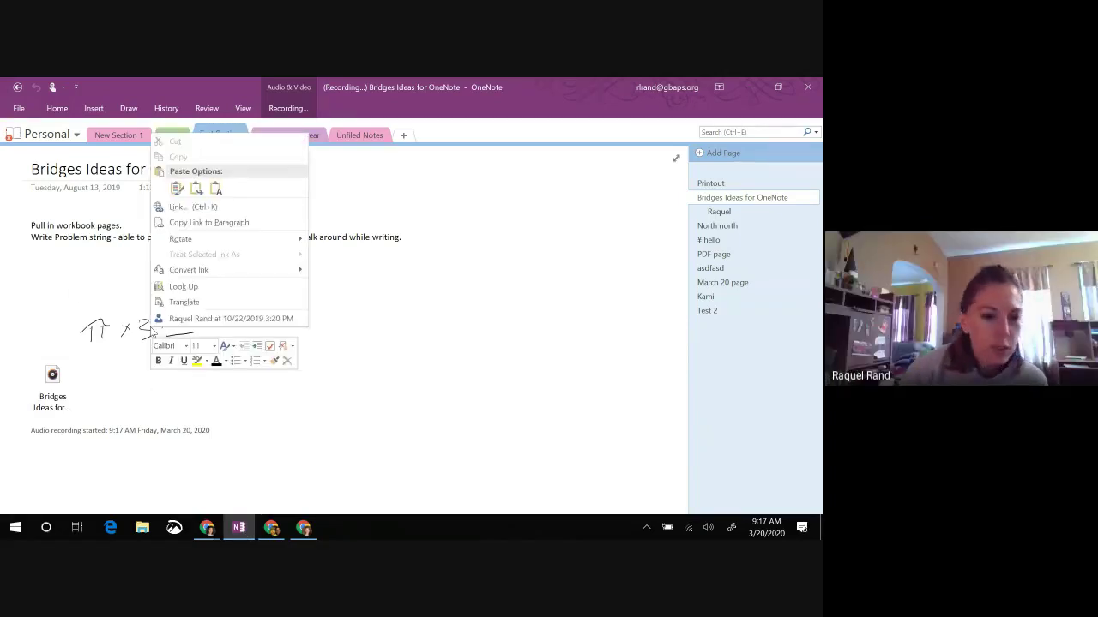
{"action": "left_click", "coordinate": [397, 414]}
{"action": "left_click", "coordinate": [54, 410]}
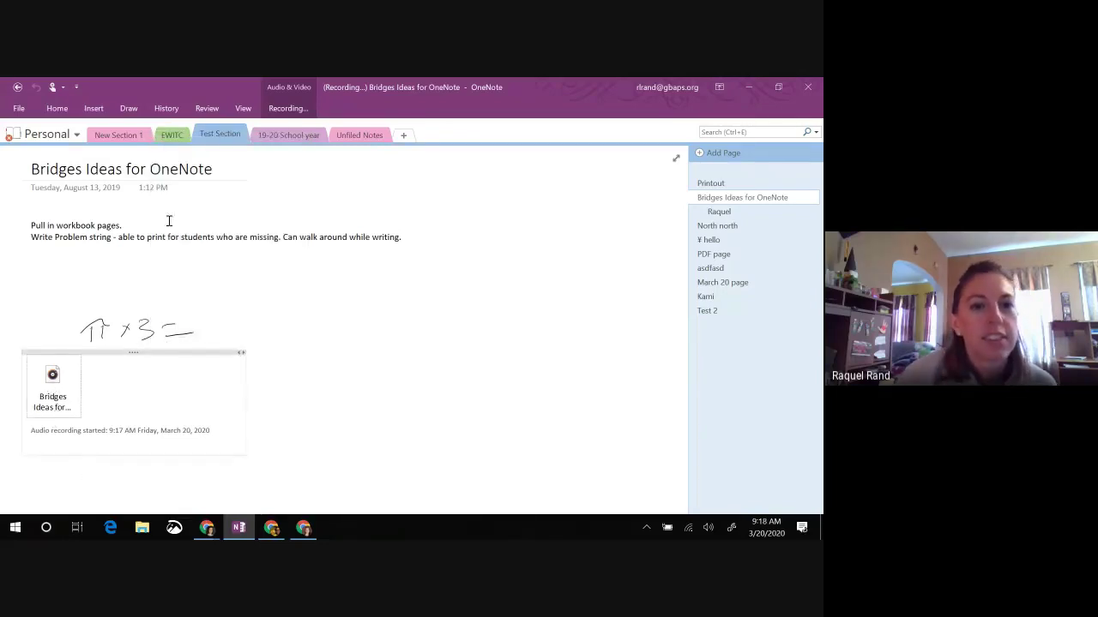
Step: From the Recording tab, pause and resume the recording twice, then stop it
{"action": "left_click", "coordinate": [290, 110]}
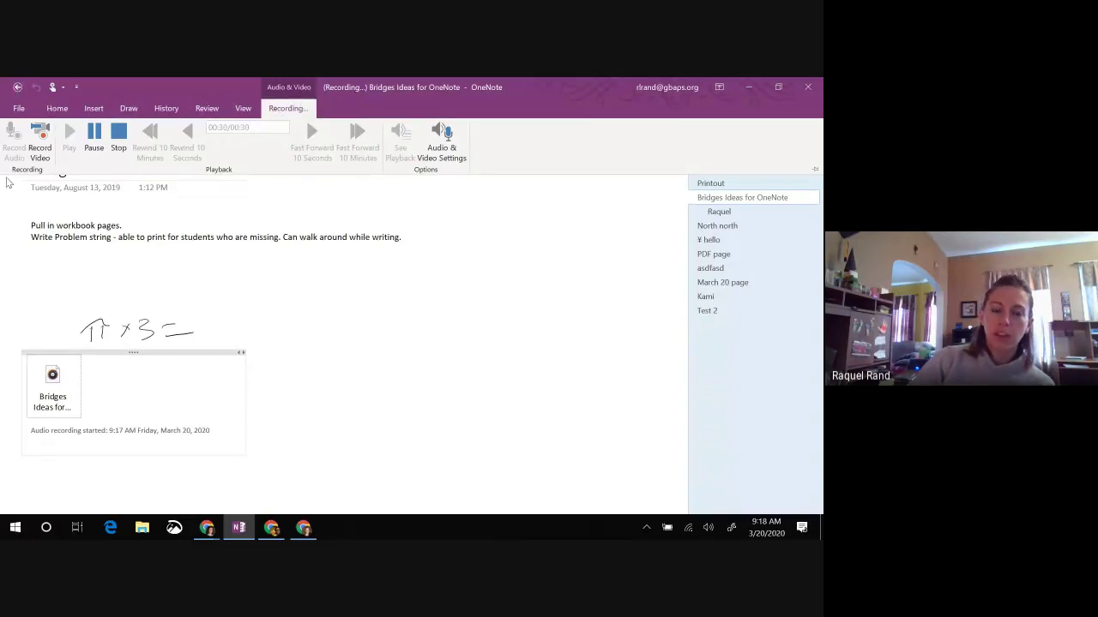
{"action": "left_click", "coordinate": [95, 140]}
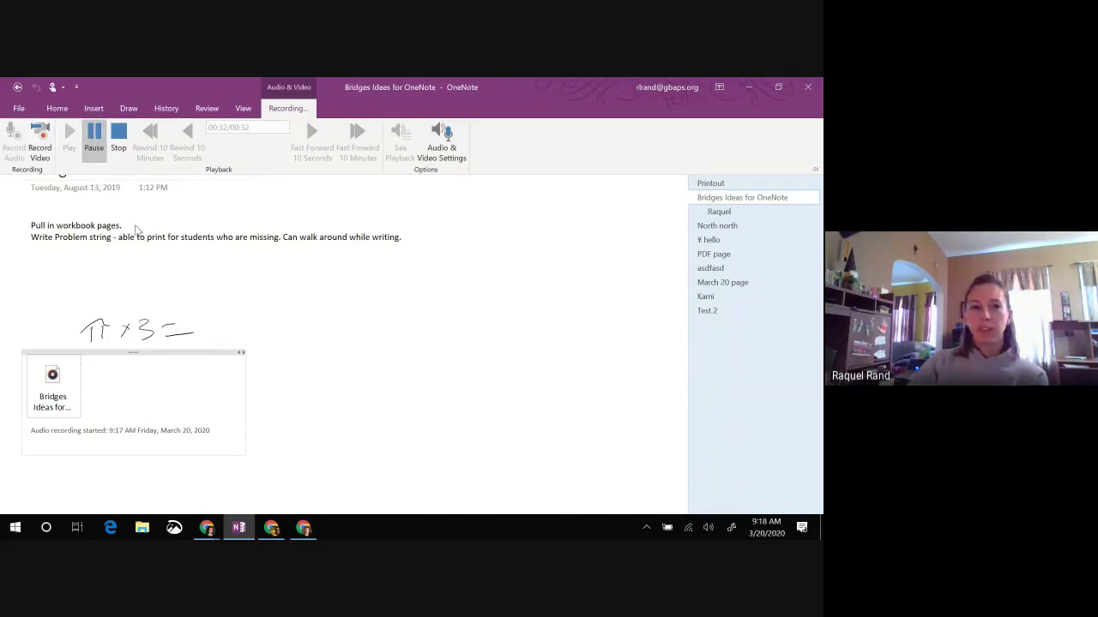
{"action": "left_click", "coordinate": [94, 139]}
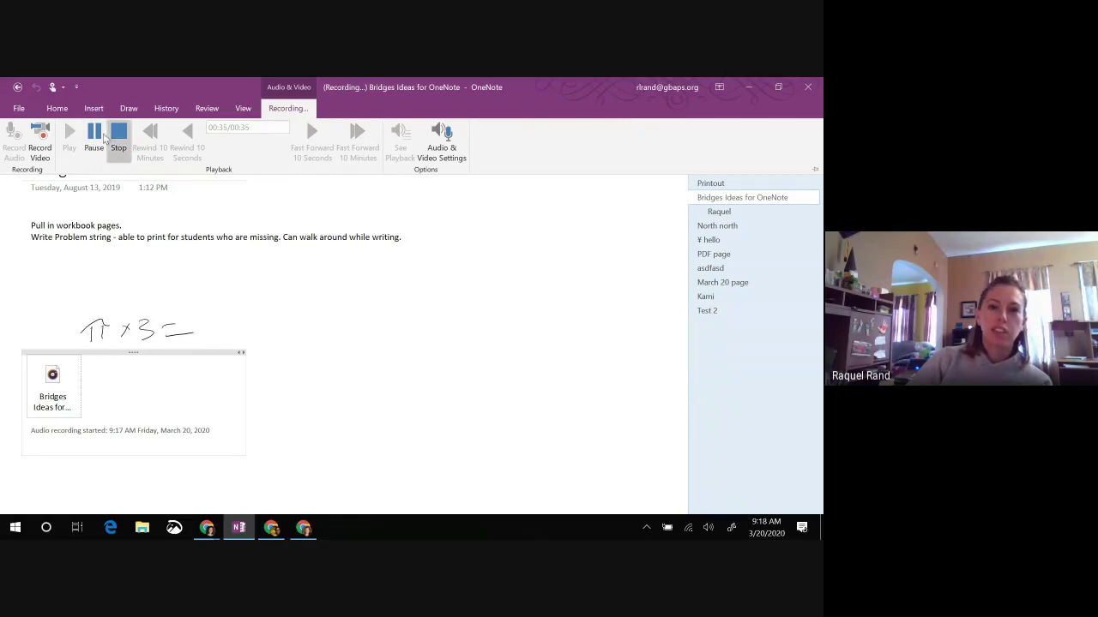
{"action": "left_click", "coordinate": [92, 138]}
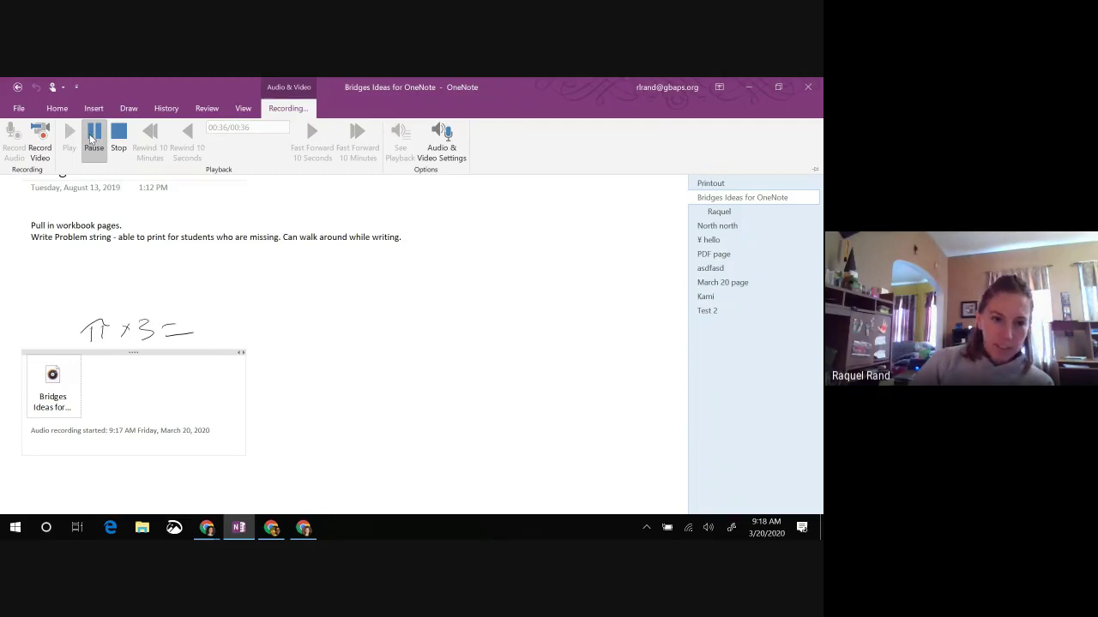
{"action": "left_click", "coordinate": [93, 140]}
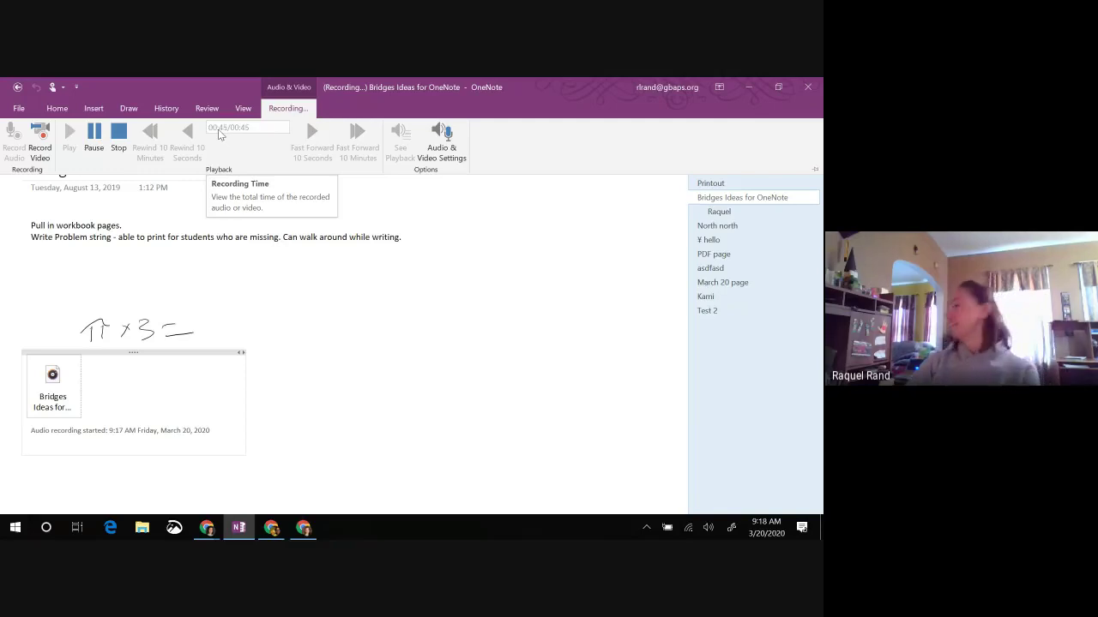
{"action": "left_click", "coordinate": [118, 137]}
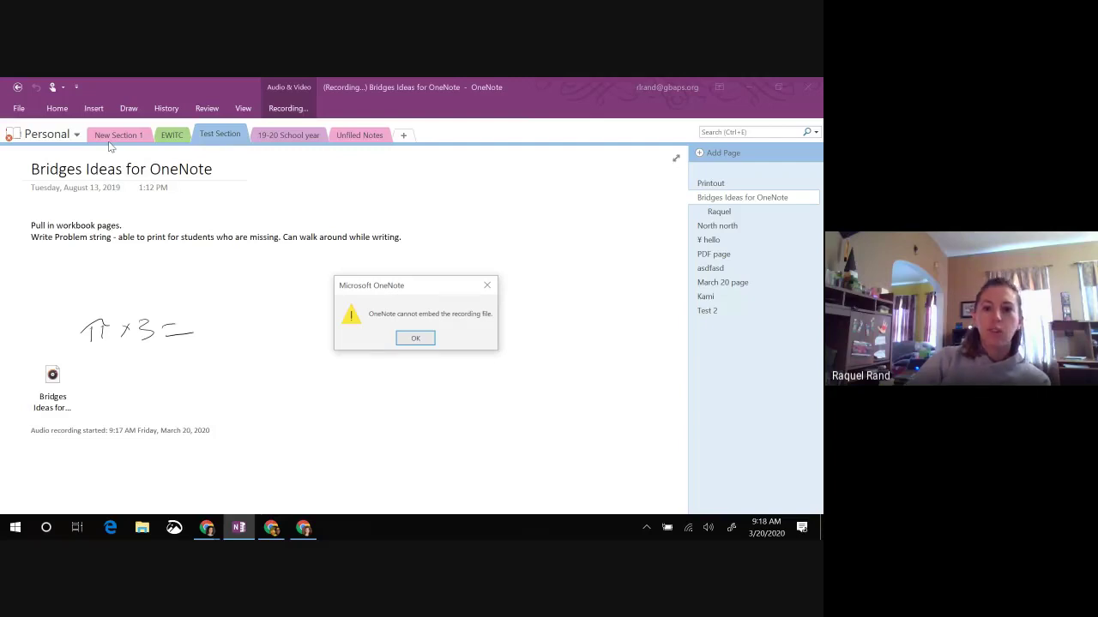
Step: Dismiss the cannot-embed warning and switch to the Training Notebook's New Section 1
{"action": "left_click", "coordinate": [414, 340]}
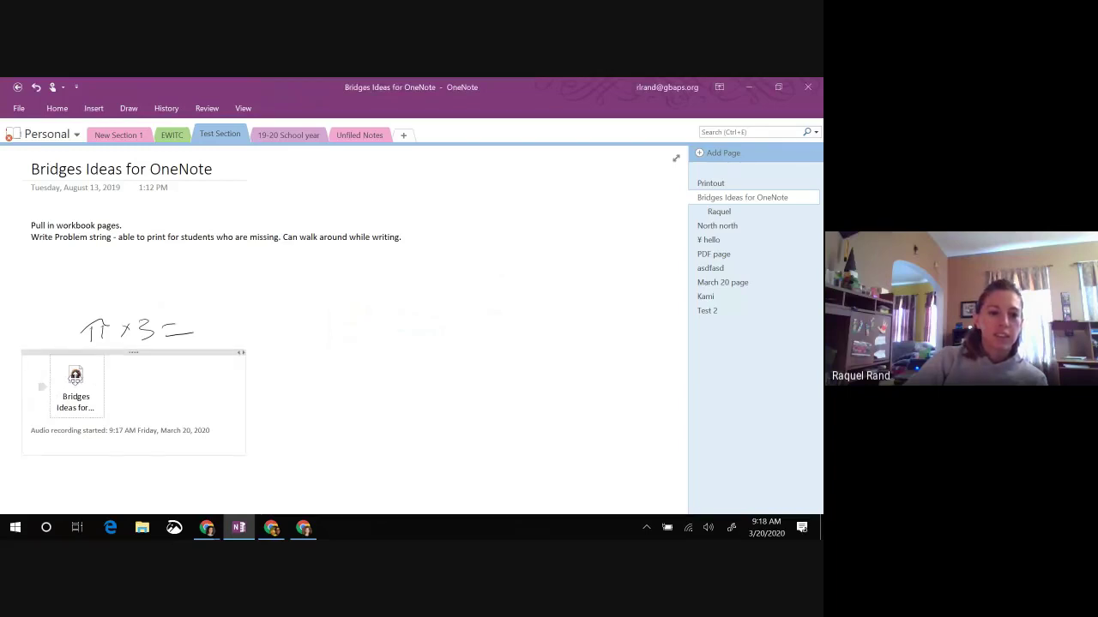
{"action": "left_click", "coordinate": [49, 141]}
{"action": "left_click", "coordinate": [86, 420]}
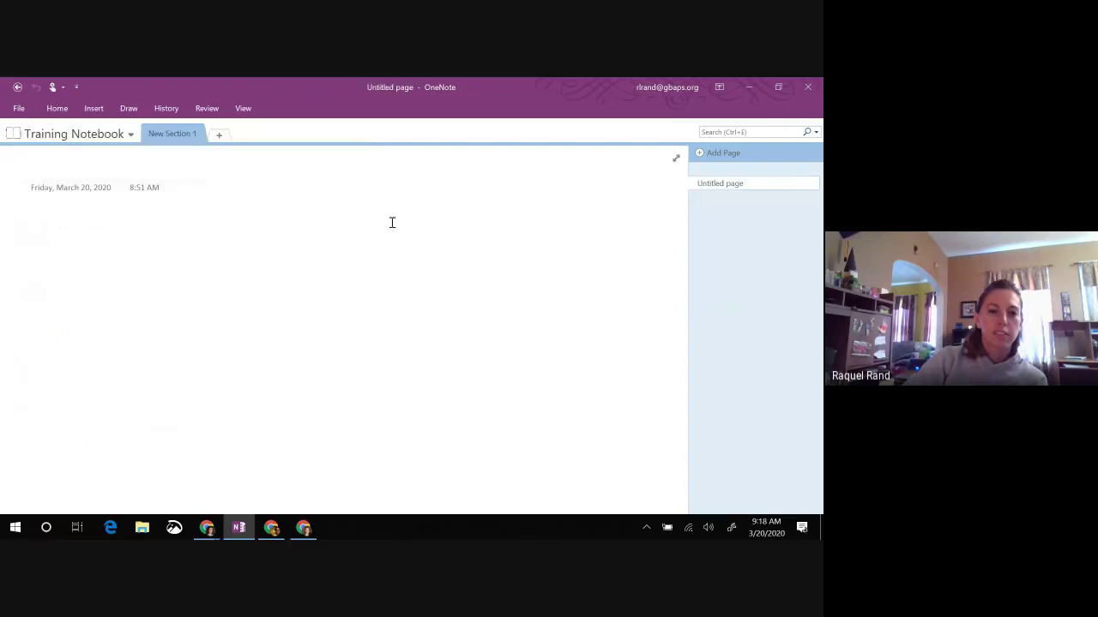
Step: Record a brief audio clip on the Training Notebook's untitled page, then stop it
{"action": "left_click", "coordinate": [109, 110]}
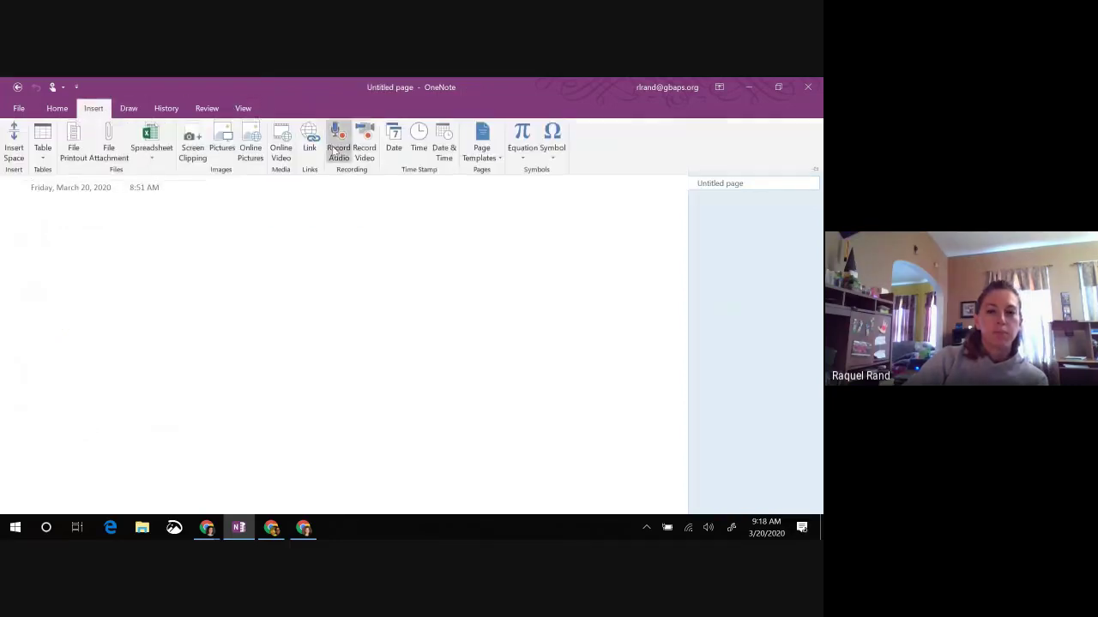
{"action": "left_click", "coordinate": [335, 138]}
{"action": "left_click", "coordinate": [287, 108]}
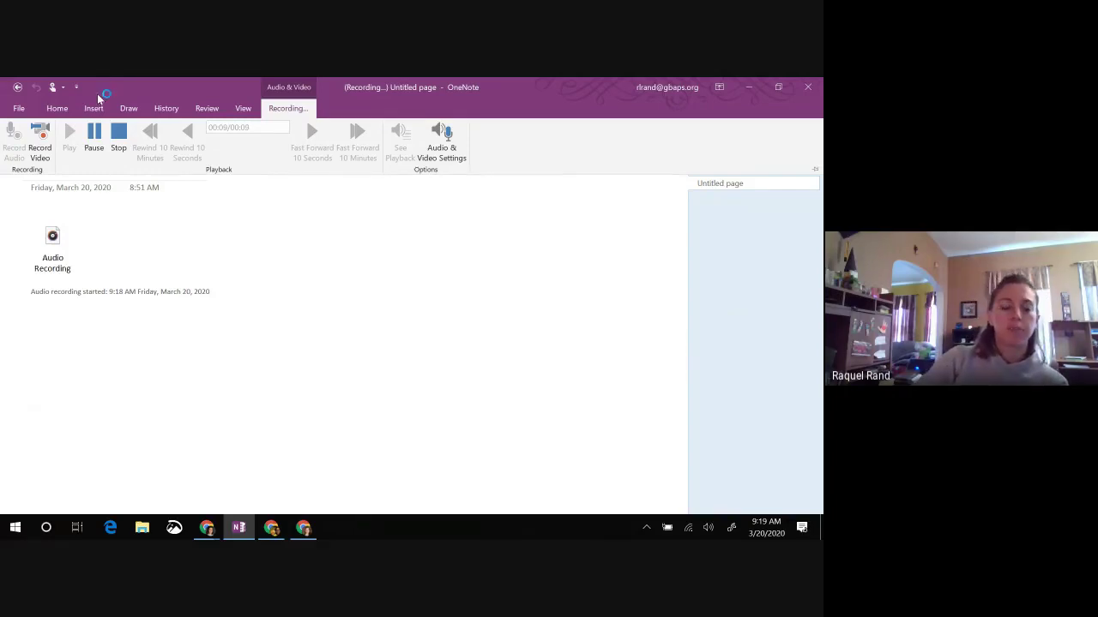
{"action": "left_click", "coordinate": [119, 137]}
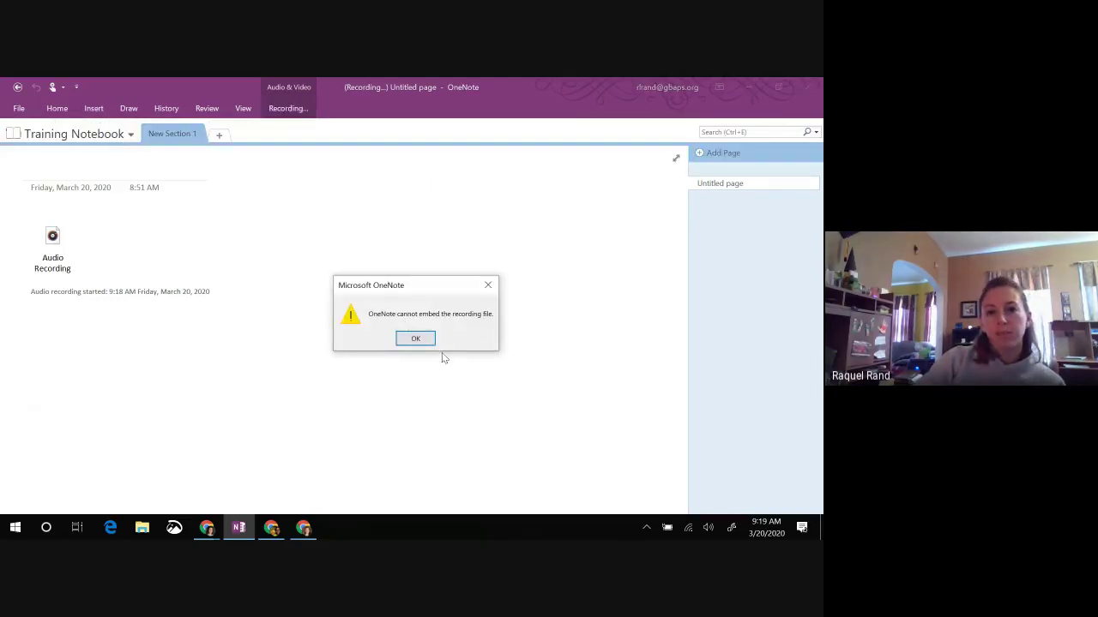
Step: Dismiss the warning and drag the 9:18 AM audio note to sit below the page date
{"action": "left_click", "coordinate": [418, 337]}
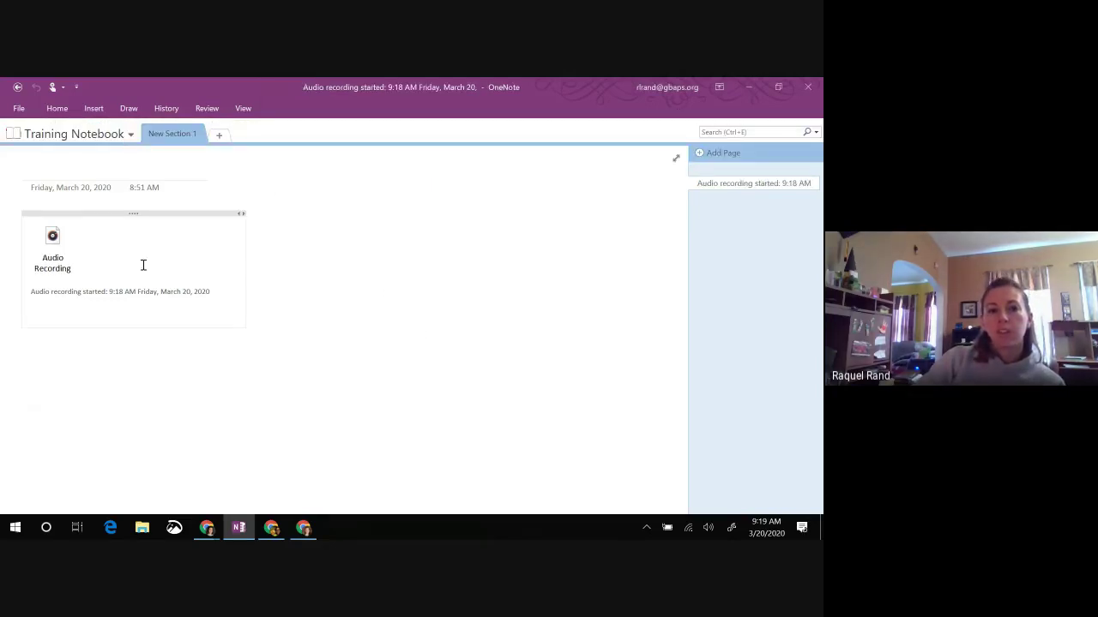
{"action": "left_click", "coordinate": [127, 223]}
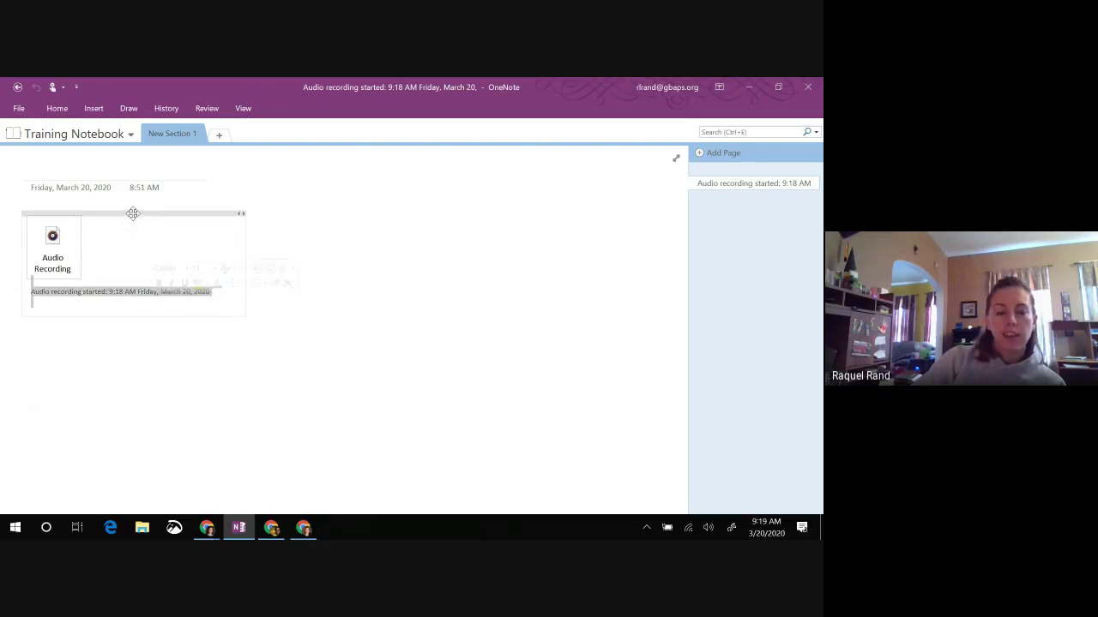
{"action": "left_click_drag", "start_coordinate": [132, 212], "coordinate": [183, 189]}
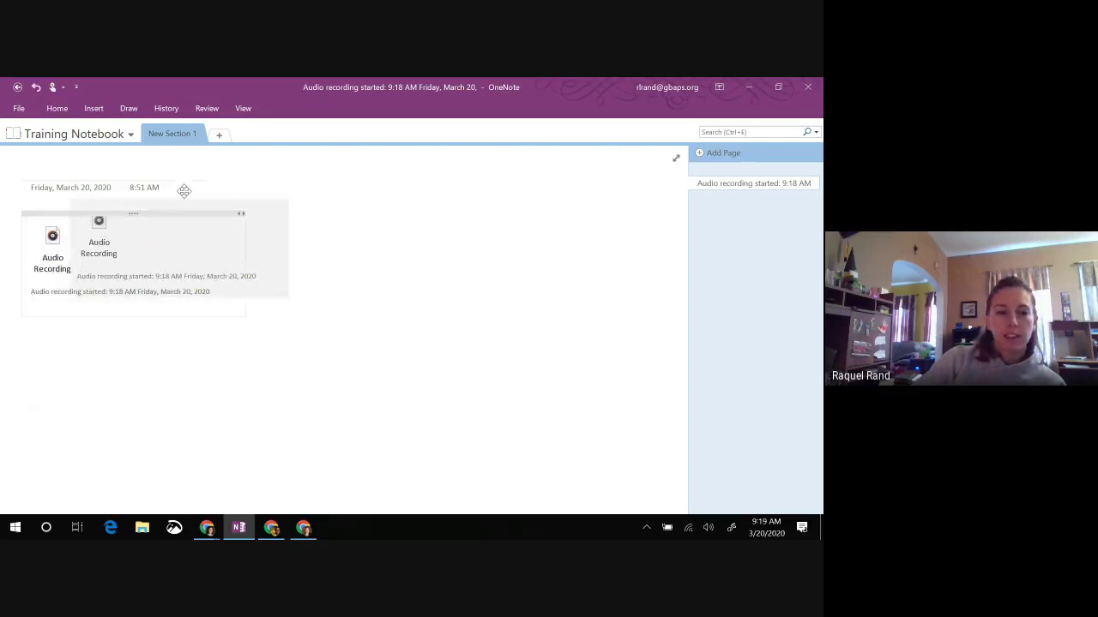
{"action": "left_click", "coordinate": [108, 220]}
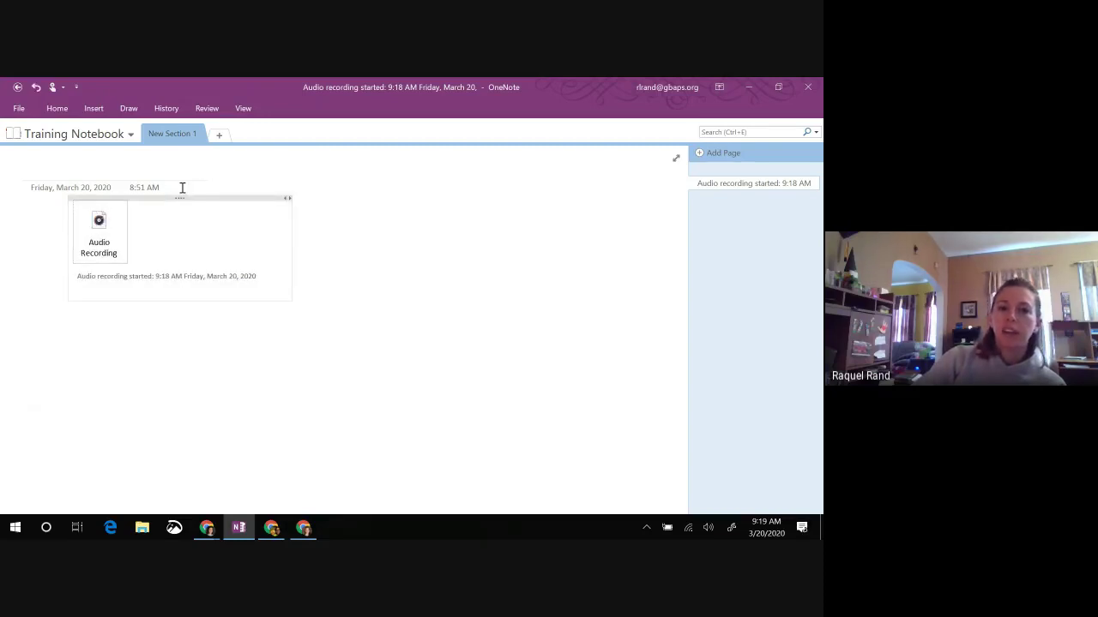
{"action": "left_click_drag", "start_coordinate": [179, 194], "coordinate": [135, 234]}
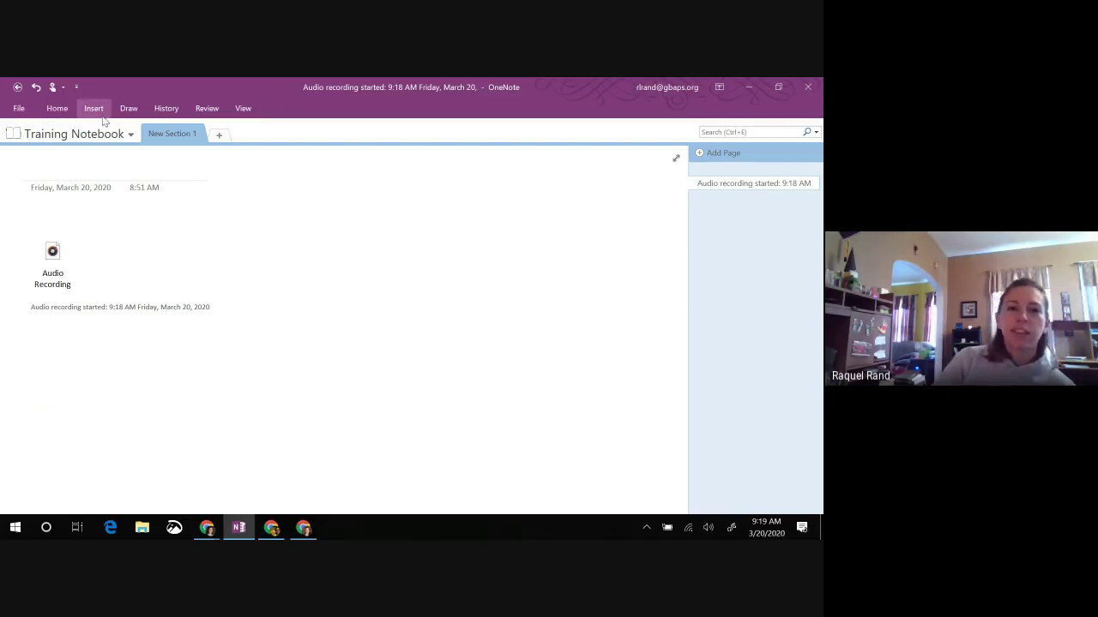
{"action": "left_click", "coordinate": [57, 108]}
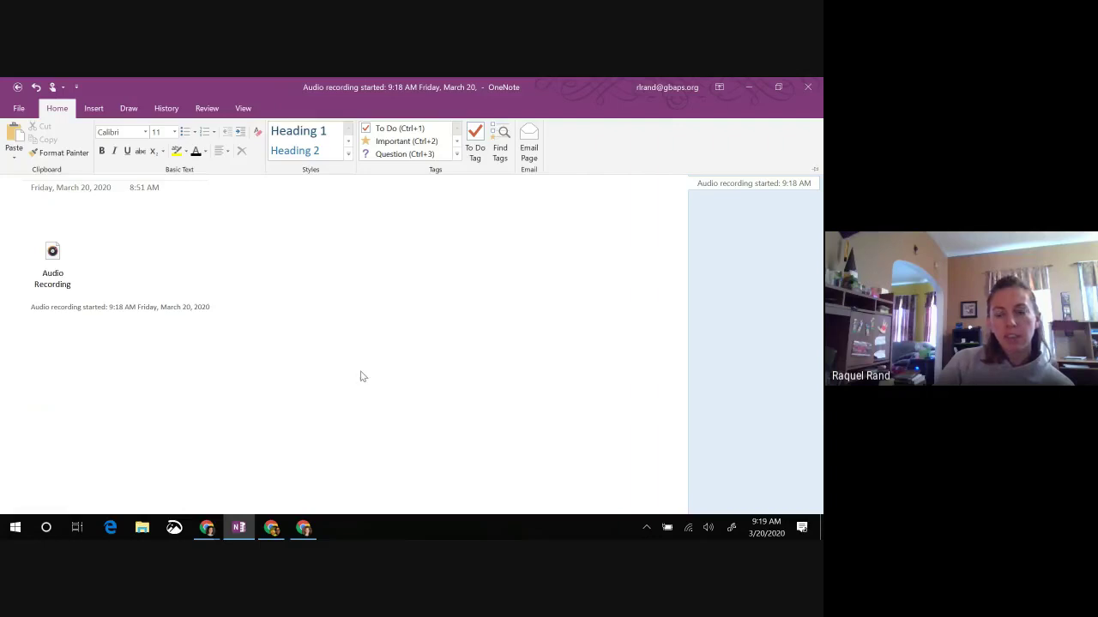
{"action": "key", "text": "ctrl+F1"}
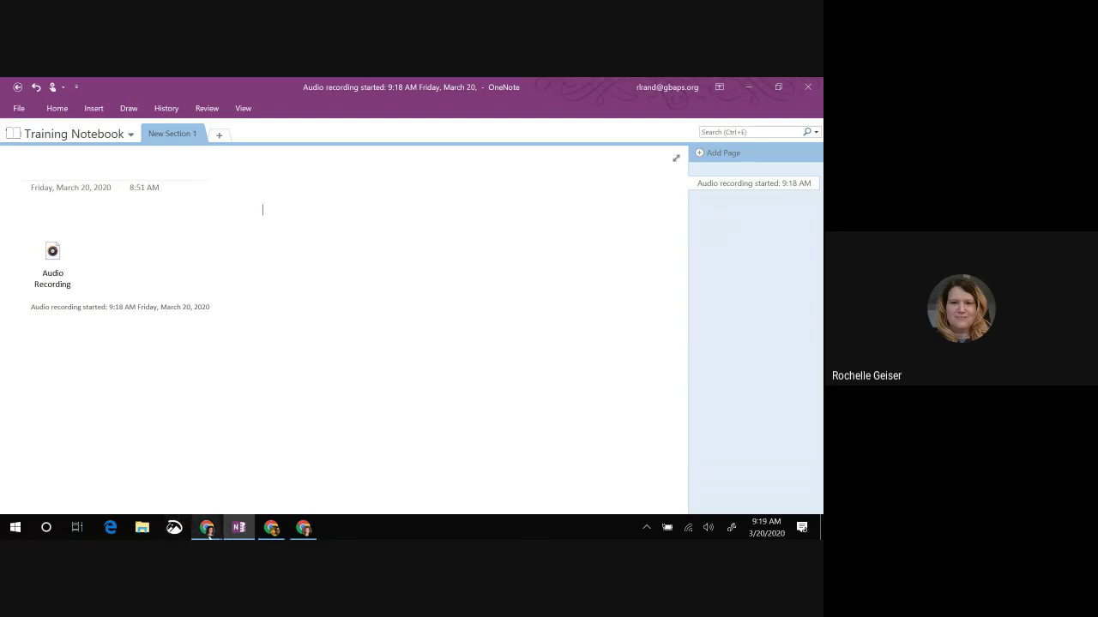
{"action": "mouse_move", "coordinate": [208, 534]}
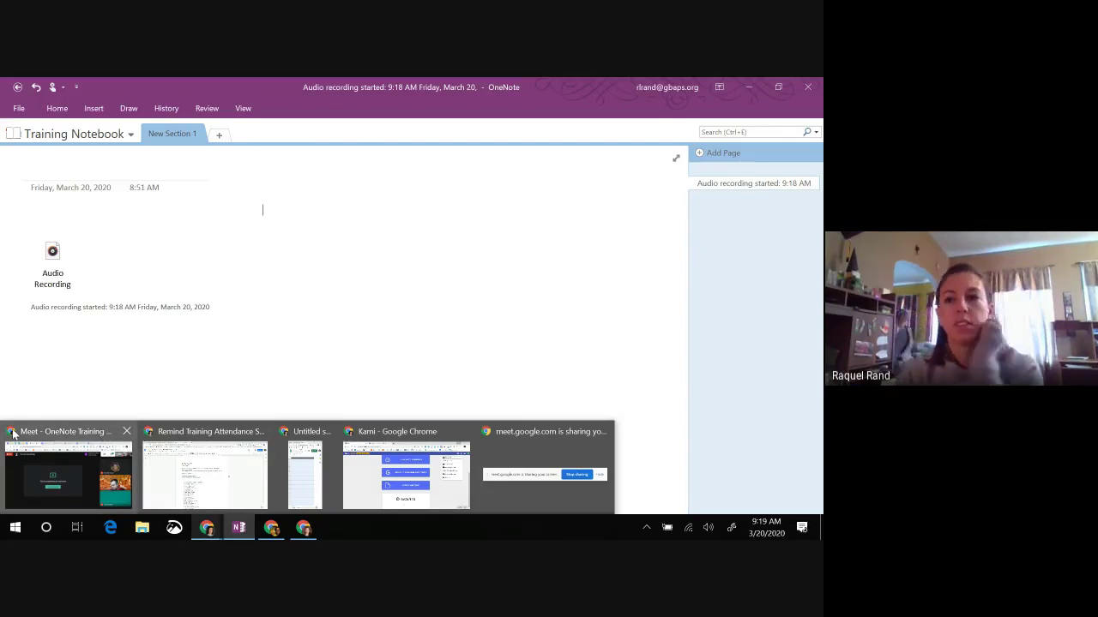
{"action": "mouse_move", "coordinate": [12, 433]}
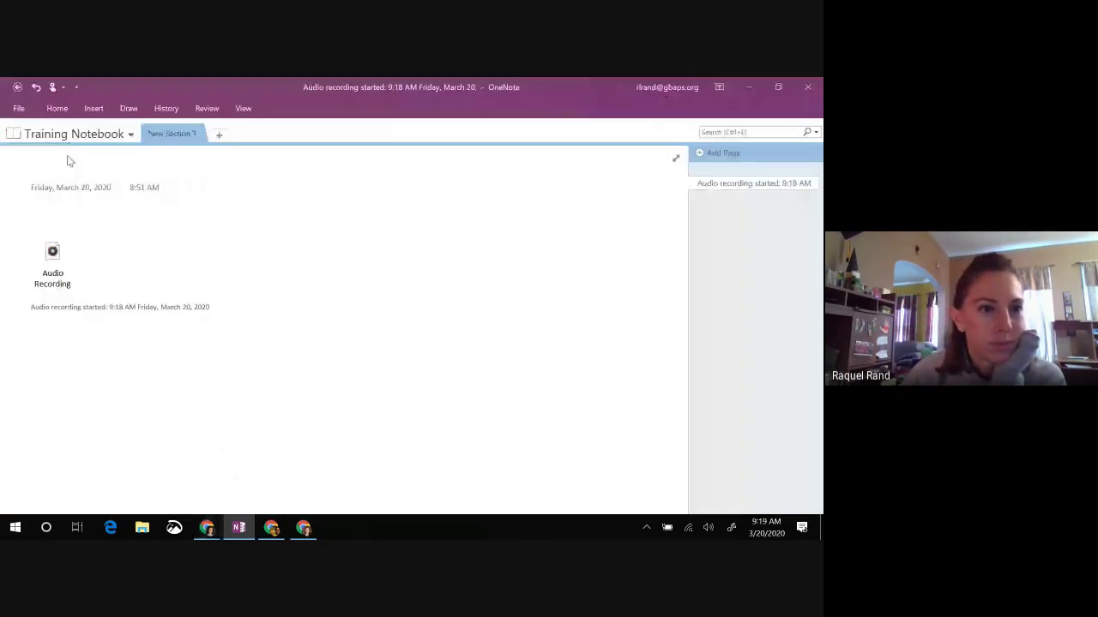
Step: Open OneNote Options from File, close it unchanged, and switch to the Google Meet window
{"action": "left_click", "coordinate": [18, 109]}
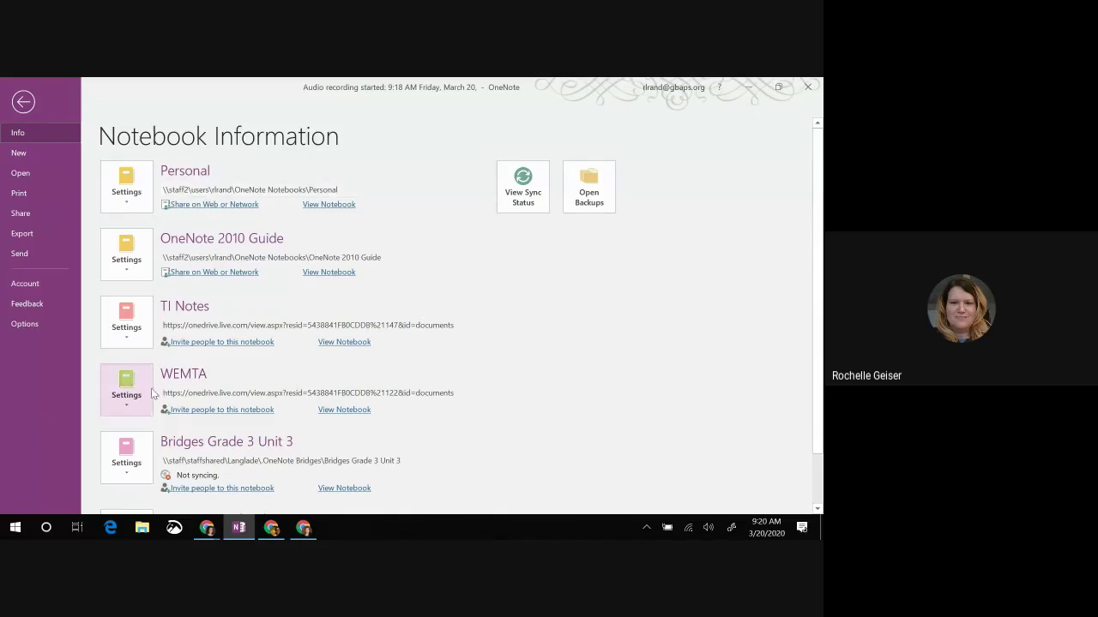
{"action": "left_click", "coordinate": [26, 324]}
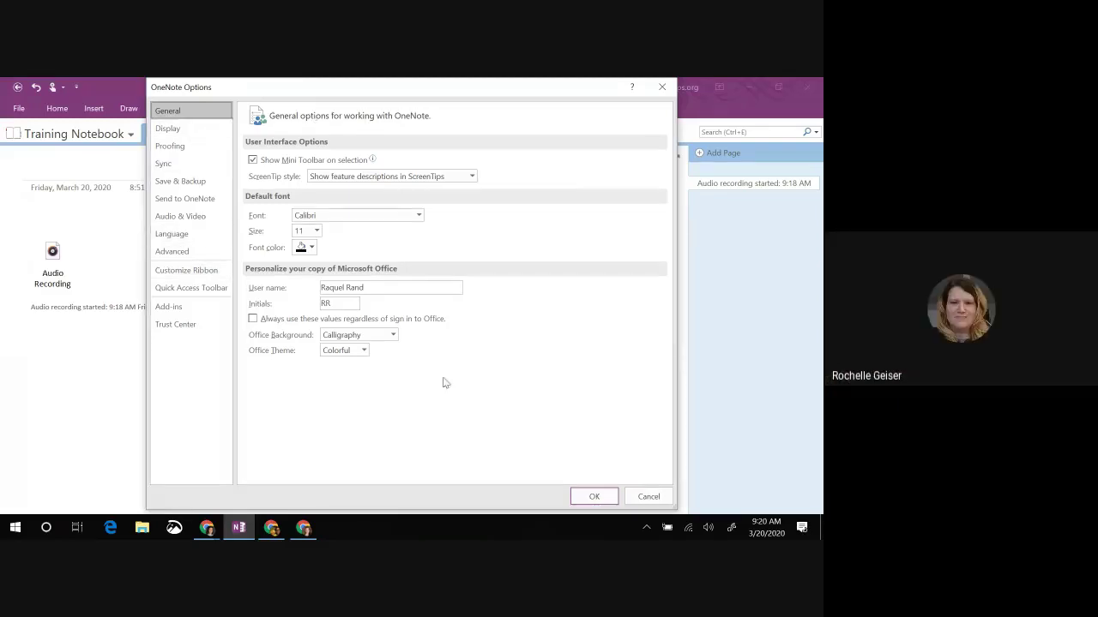
{"action": "left_click", "coordinate": [640, 491]}
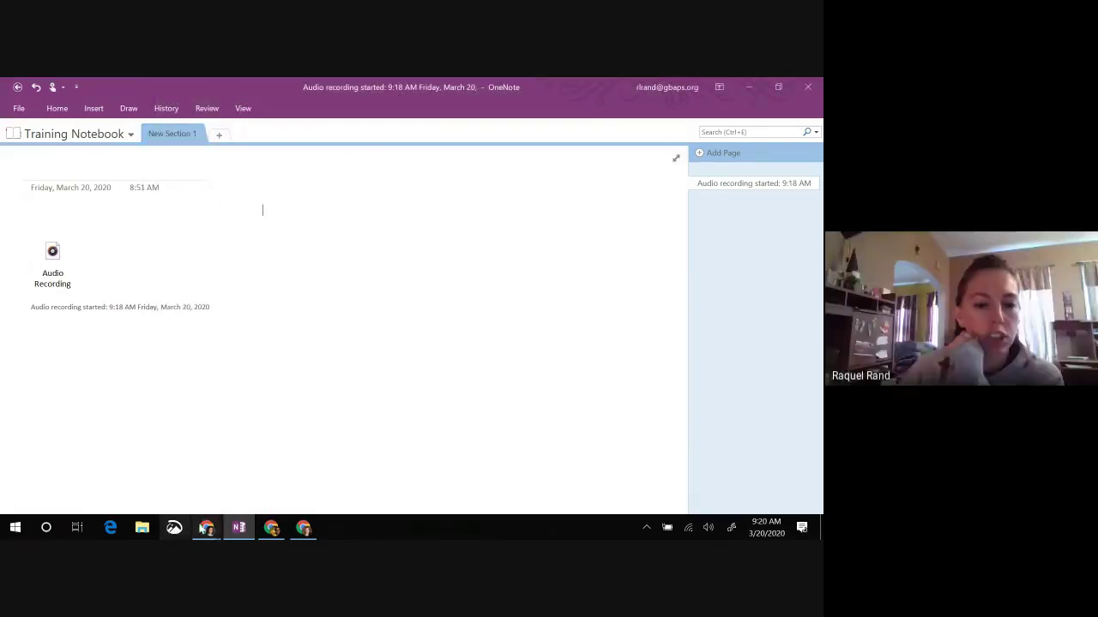
{"action": "left_click", "coordinate": [64, 476]}
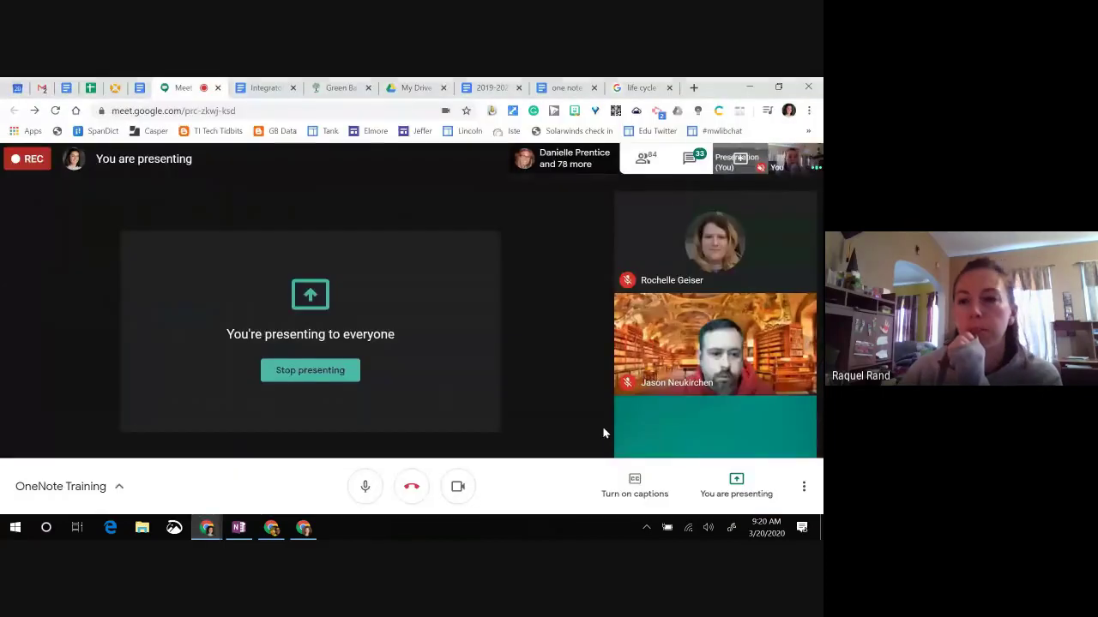
Step: Open the Meet chat, scroll through its messages, and return to OneNote's Training Notebook
{"action": "left_click", "coordinate": [690, 161]}
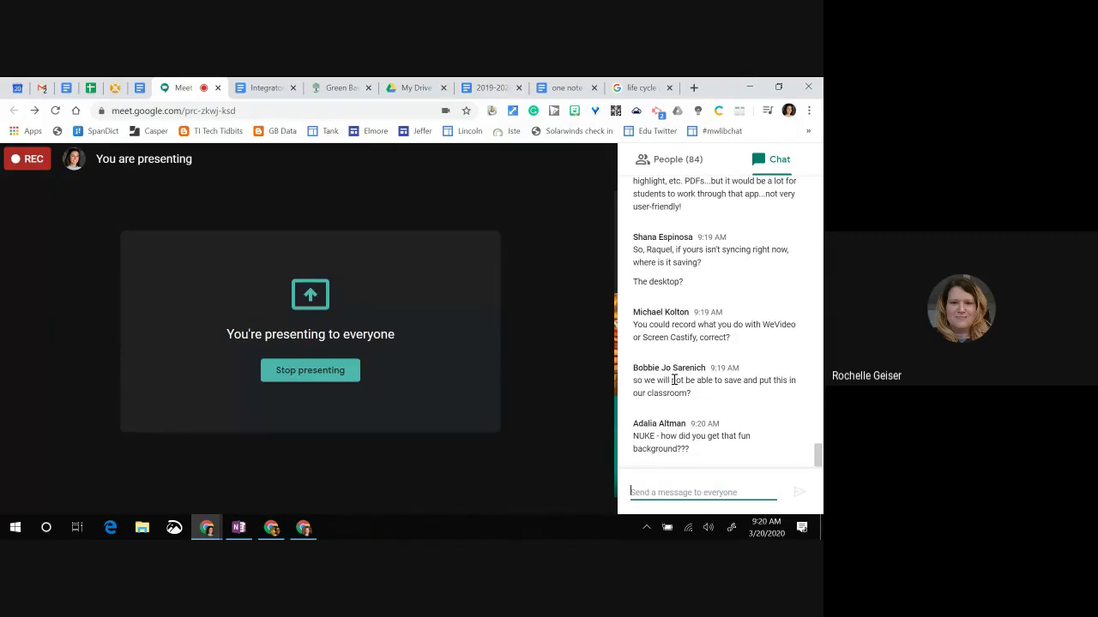
{"action": "scroll", "coordinate": [674, 380], "scroll_direction": "up", "scroll_amount": 2}
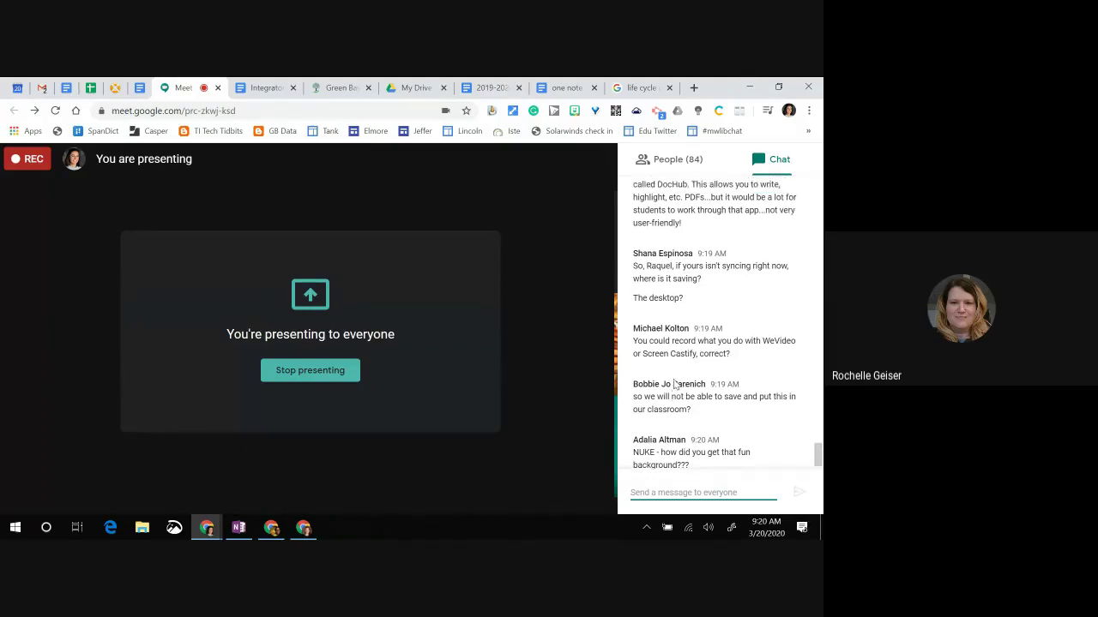
{"action": "scroll", "coordinate": [751, 322], "scroll_direction": "down", "scroll_amount": 2}
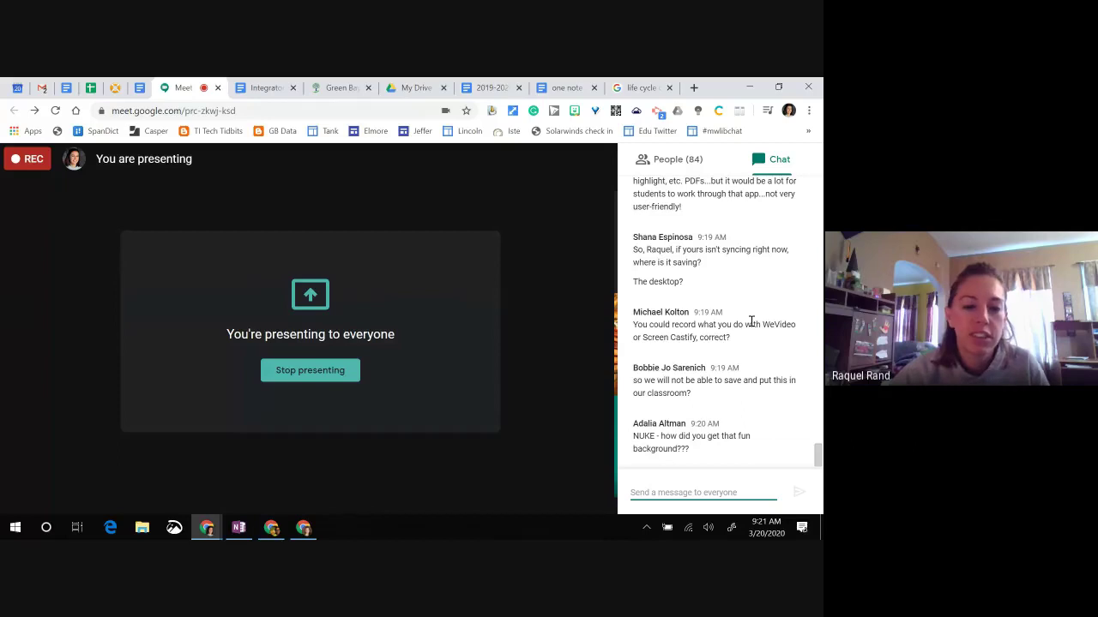
{"action": "left_click", "coordinate": [238, 527]}
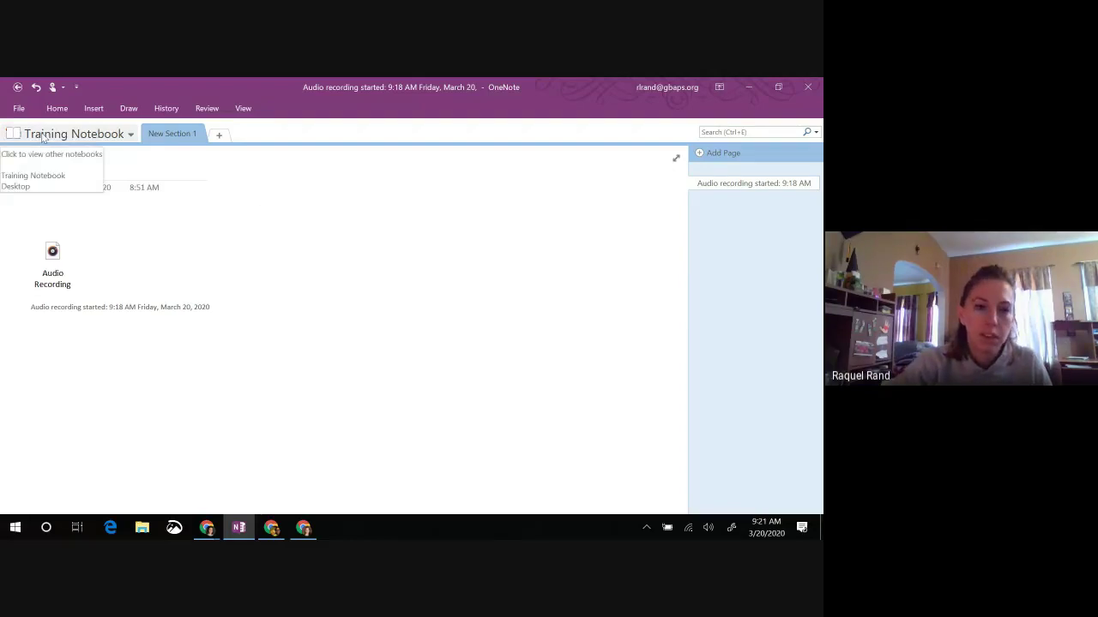
Step: Switch to the Personal notebook and open its red sync-error icon for Shared Notebook Synchronization
{"action": "left_click", "coordinate": [74, 134]}
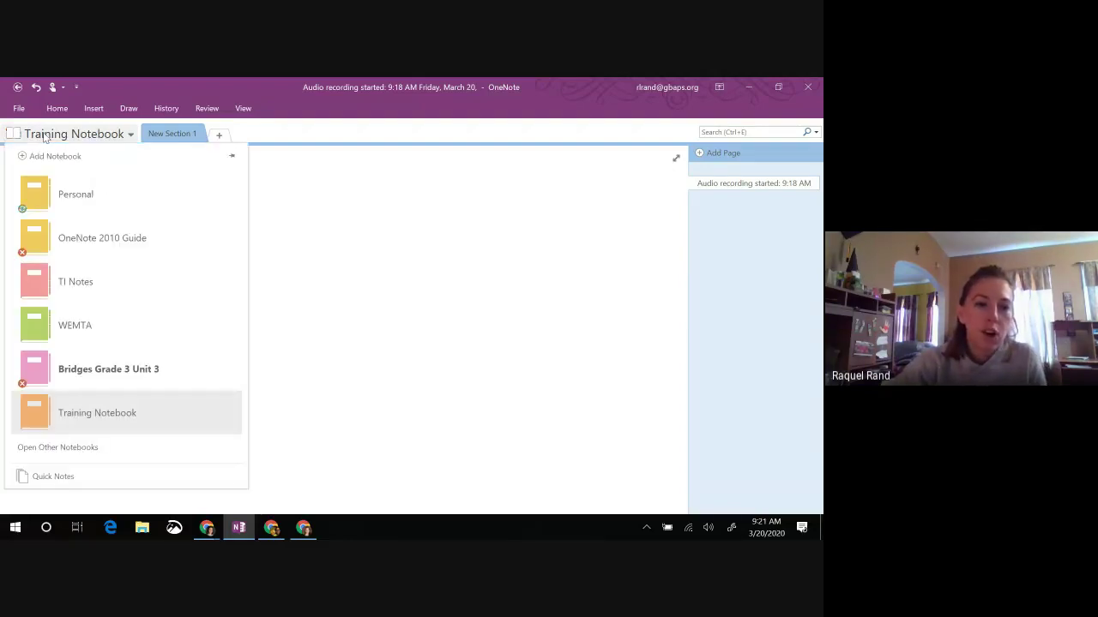
{"action": "left_click", "coordinate": [60, 204]}
{"action": "left_click", "coordinate": [43, 137]}
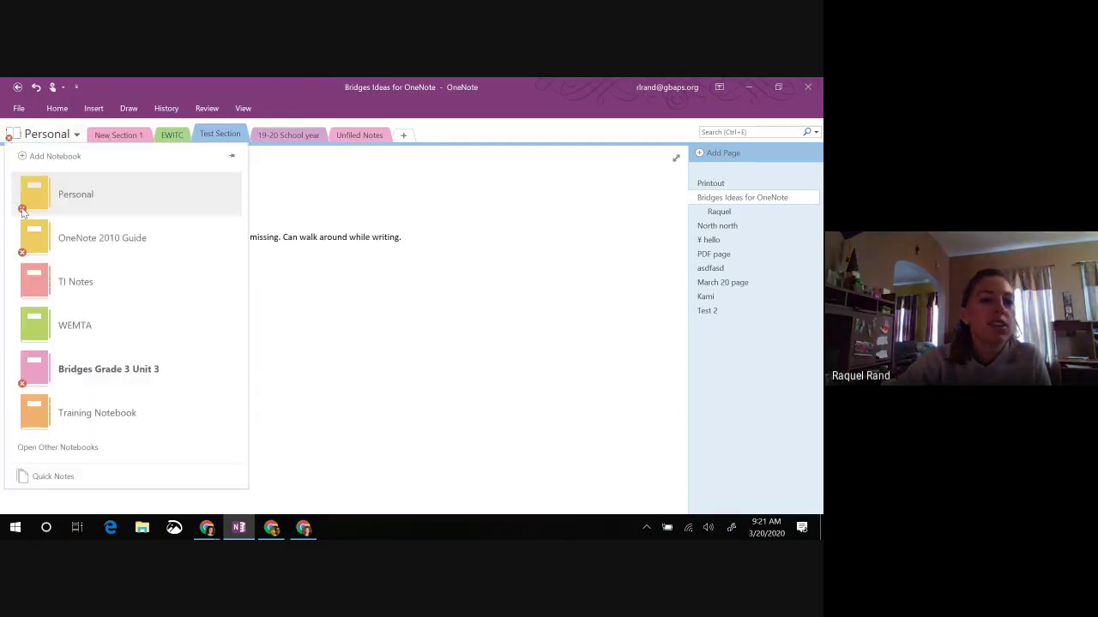
{"action": "left_click", "coordinate": [22, 210]}
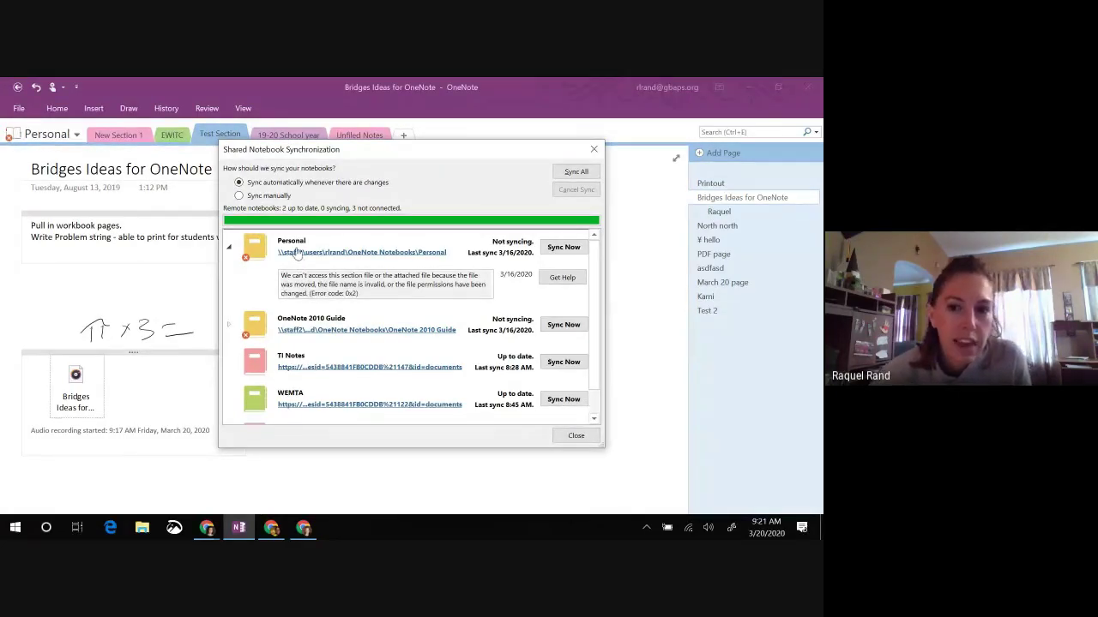
Step: Try Personal's network path, decline the security notice, review the sync list, and close it
{"action": "left_click", "coordinate": [309, 255]}
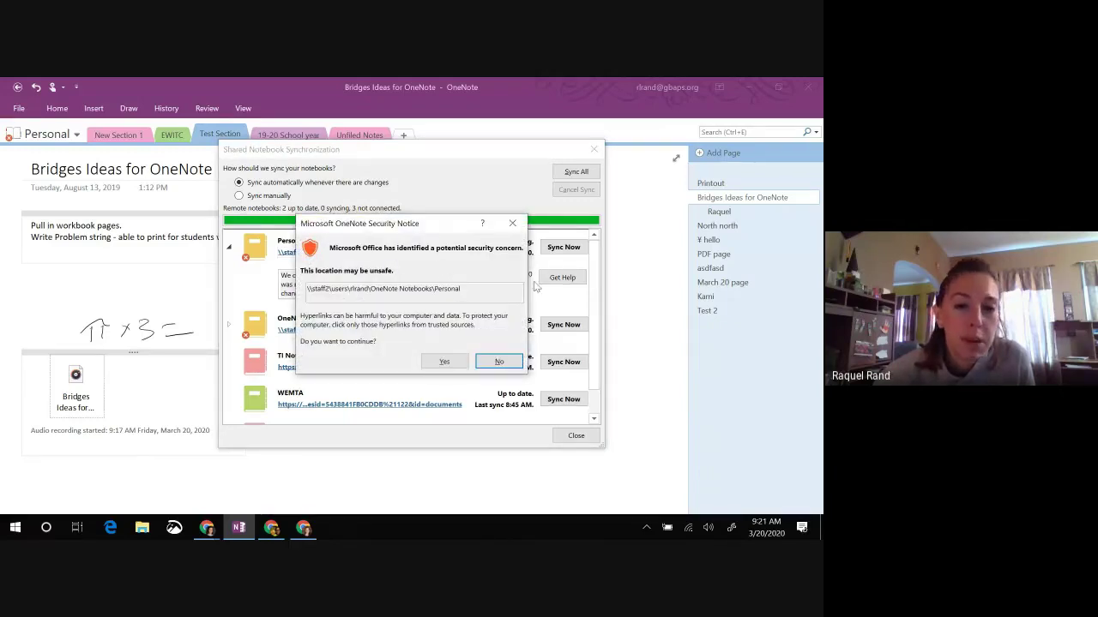
{"action": "left_click", "coordinate": [498, 361]}
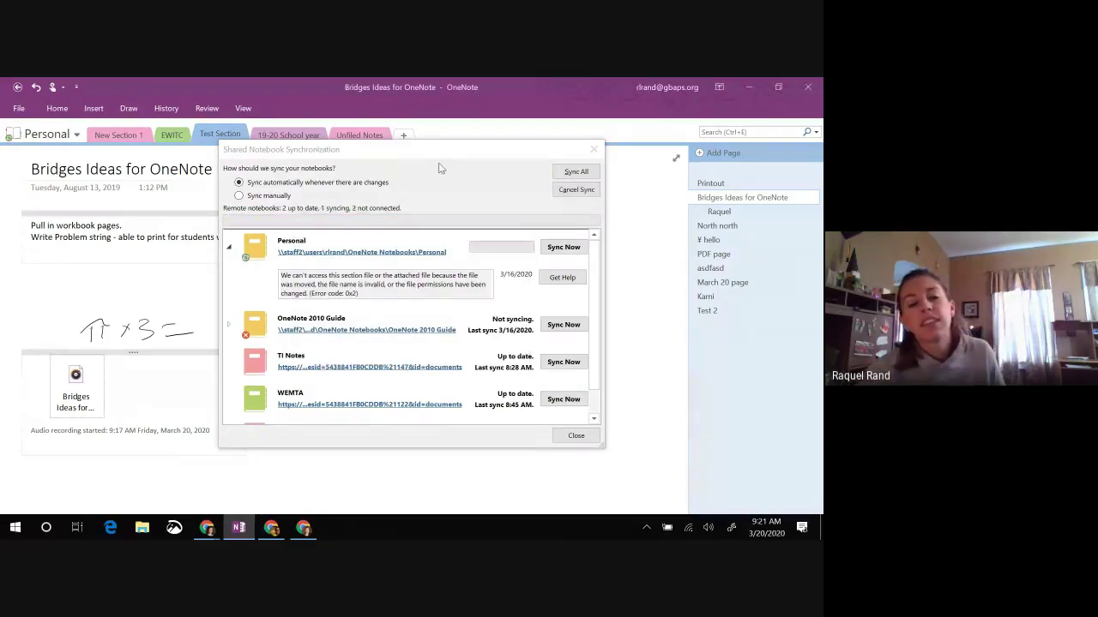
{"action": "scroll", "coordinate": [279, 308], "scroll_direction": "down", "scroll_amount": 1}
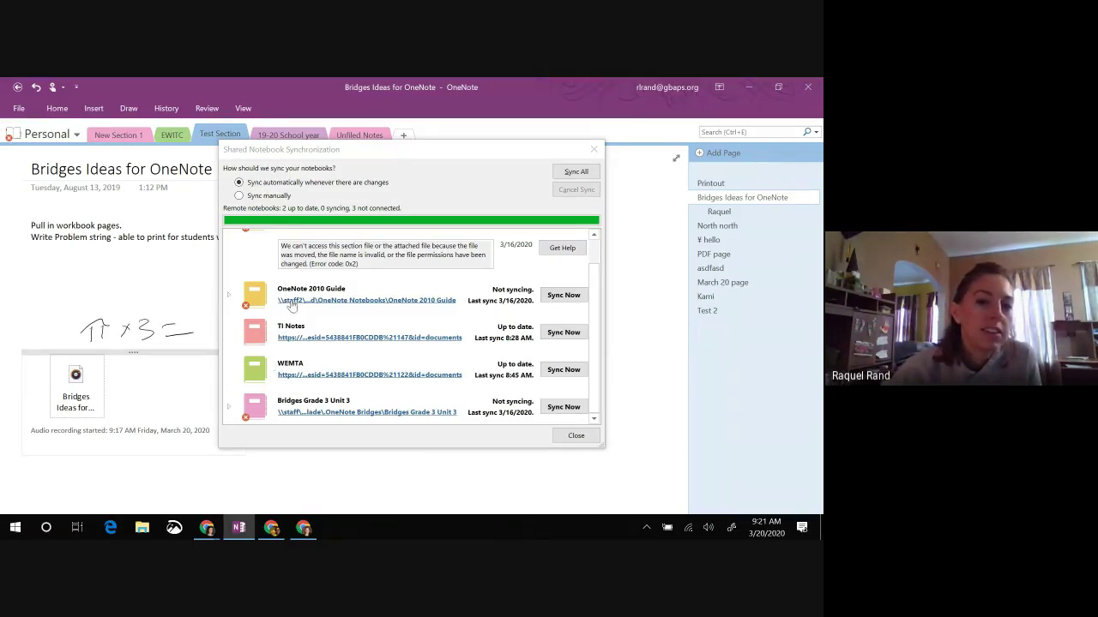
{"action": "scroll", "coordinate": [375, 307], "scroll_direction": "up", "scroll_amount": 1}
{"action": "scroll", "coordinate": [374, 307], "scroll_direction": "down", "scroll_amount": 1}
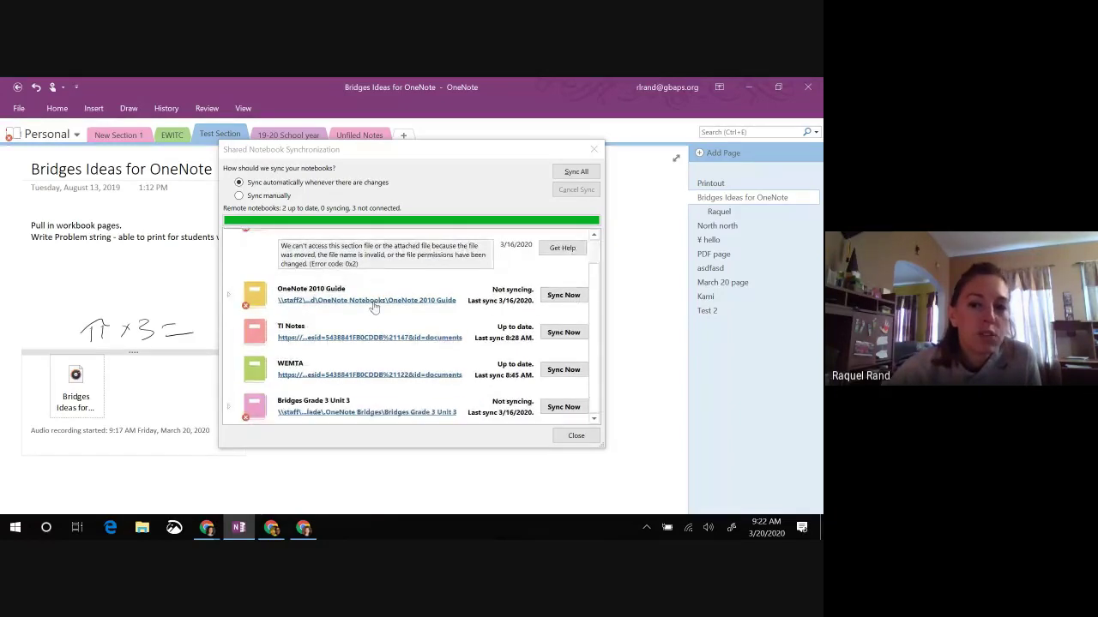
{"action": "scroll", "coordinate": [416, 323], "scroll_direction": "up", "scroll_amount": 1}
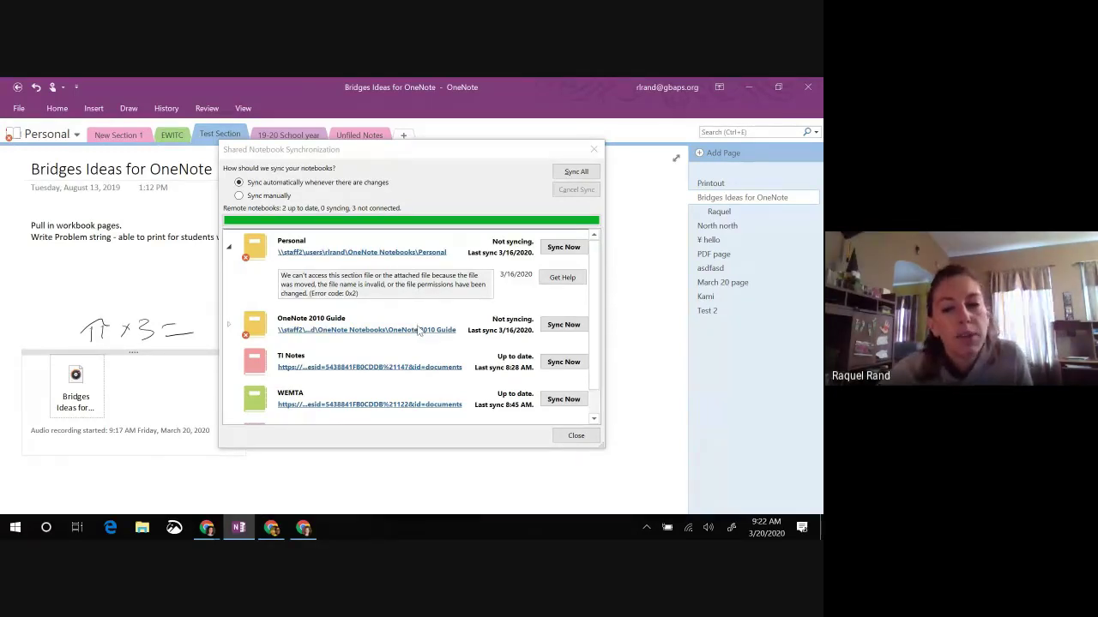
{"action": "scroll", "coordinate": [419, 328], "scroll_direction": "down", "scroll_amount": 1}
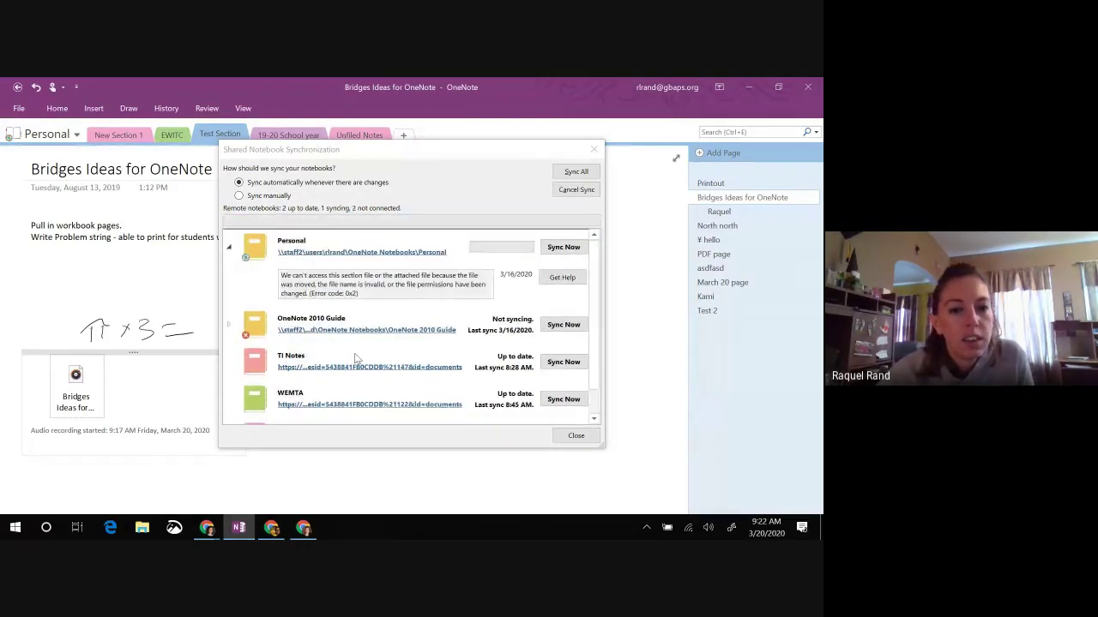
{"action": "scroll", "coordinate": [353, 369], "scroll_direction": "down", "scroll_amount": 1}
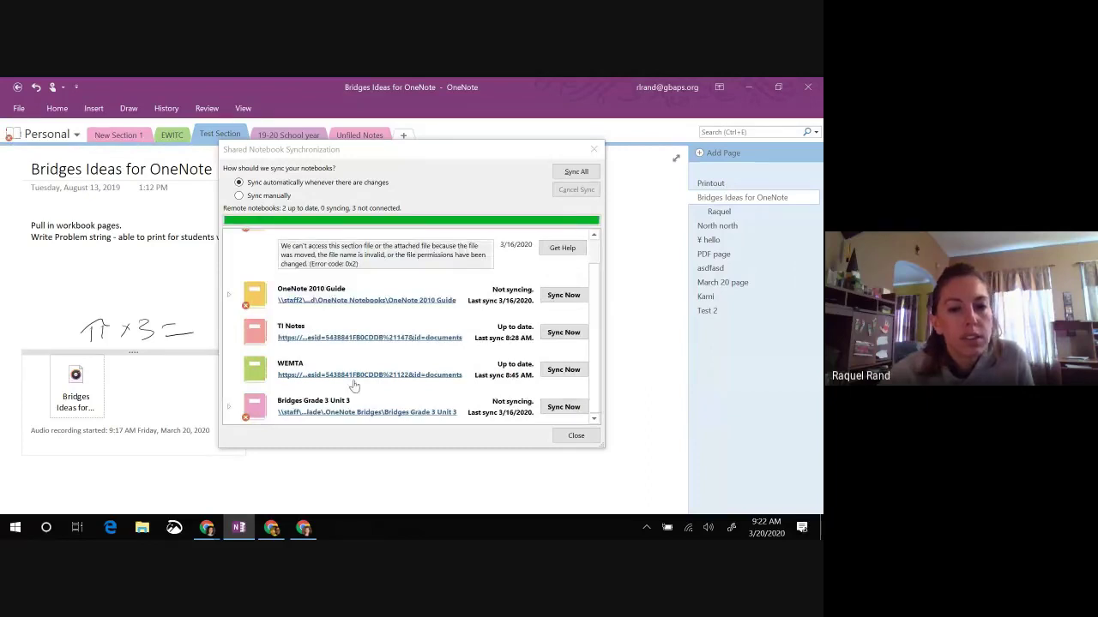
{"action": "left_click", "coordinate": [575, 436]}
Step: Pick Training Notebook from the notebook list, then switch to the Google Meet Chrome window
{"action": "left_click", "coordinate": [48, 135]}
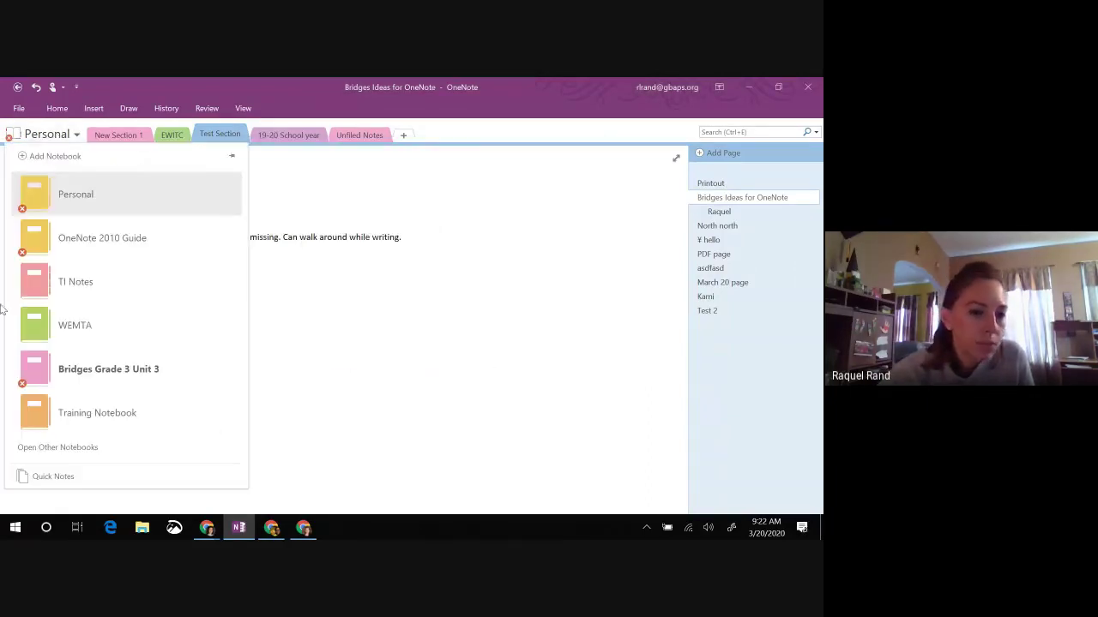
{"action": "left_click", "coordinate": [43, 419]}
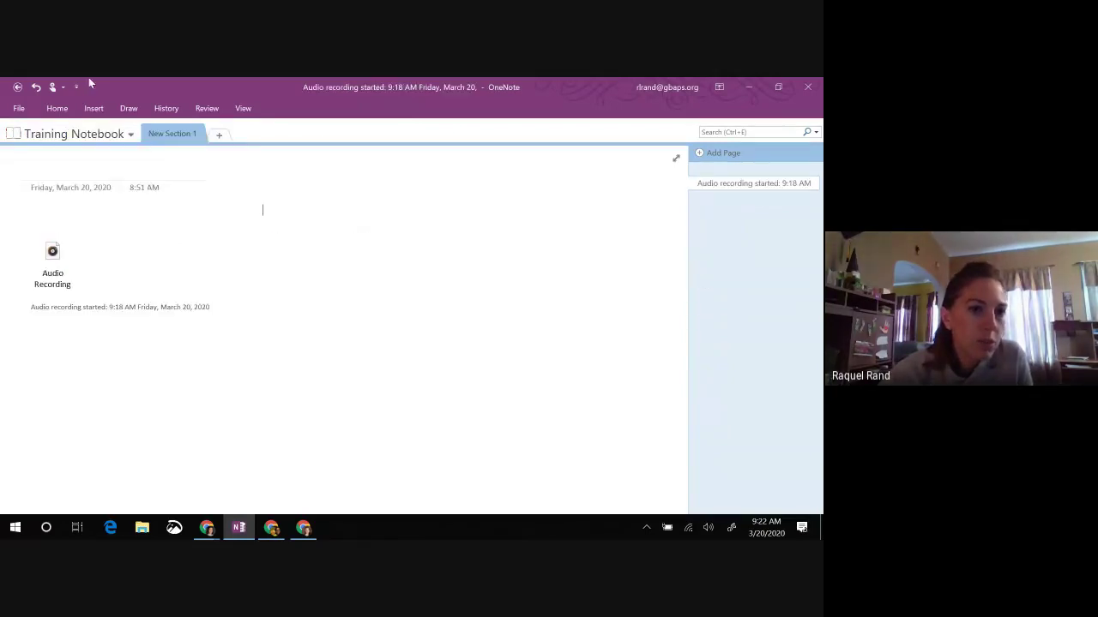
{"action": "left_click", "coordinate": [73, 134]}
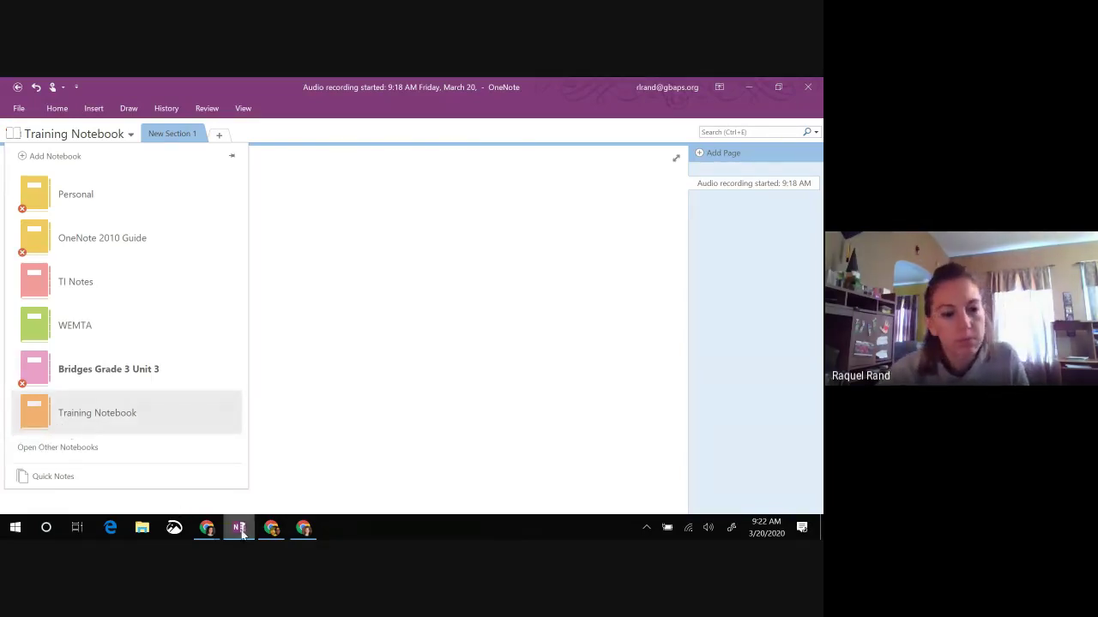
{"action": "mouse_move", "coordinate": [203, 529]}
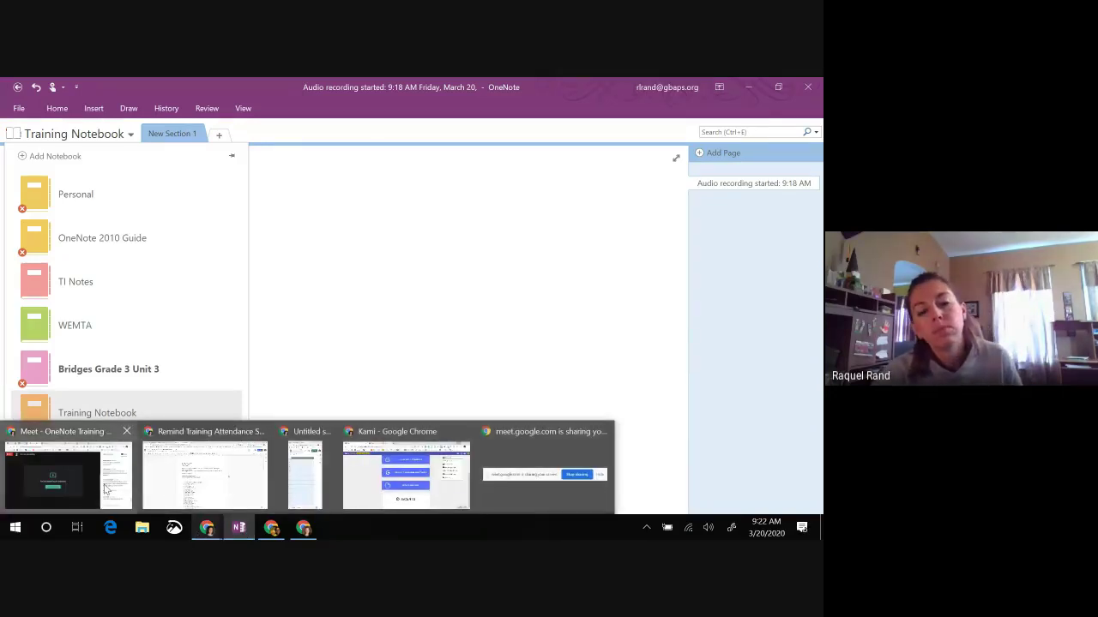
{"action": "left_click", "coordinate": [104, 489]}
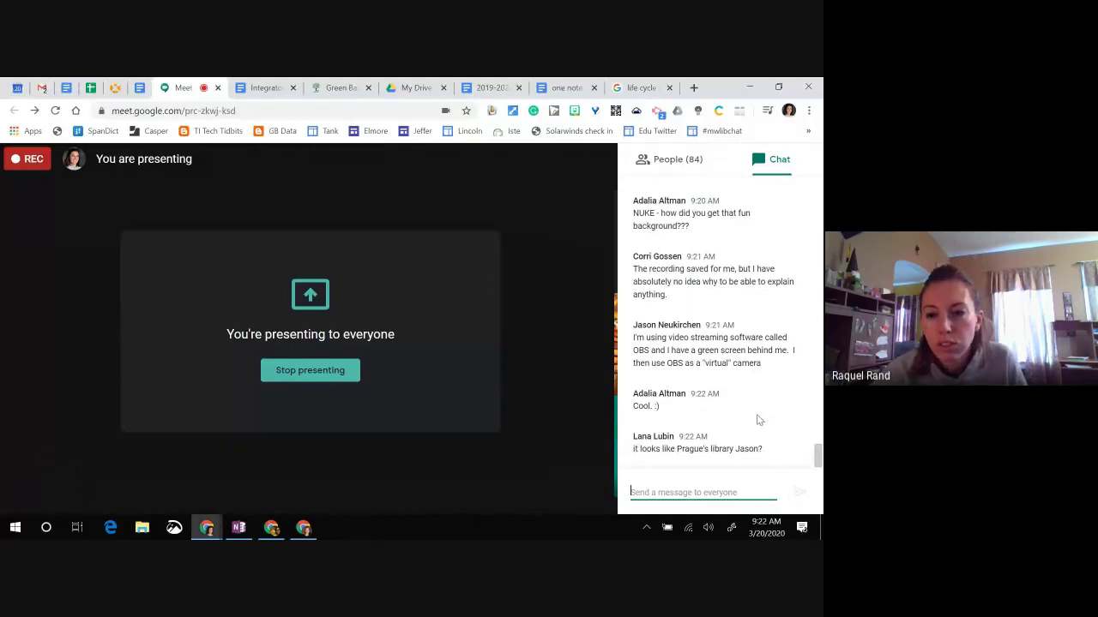
{"action": "scroll", "coordinate": [754, 417], "scroll_direction": "up", "scroll_amount": 1}
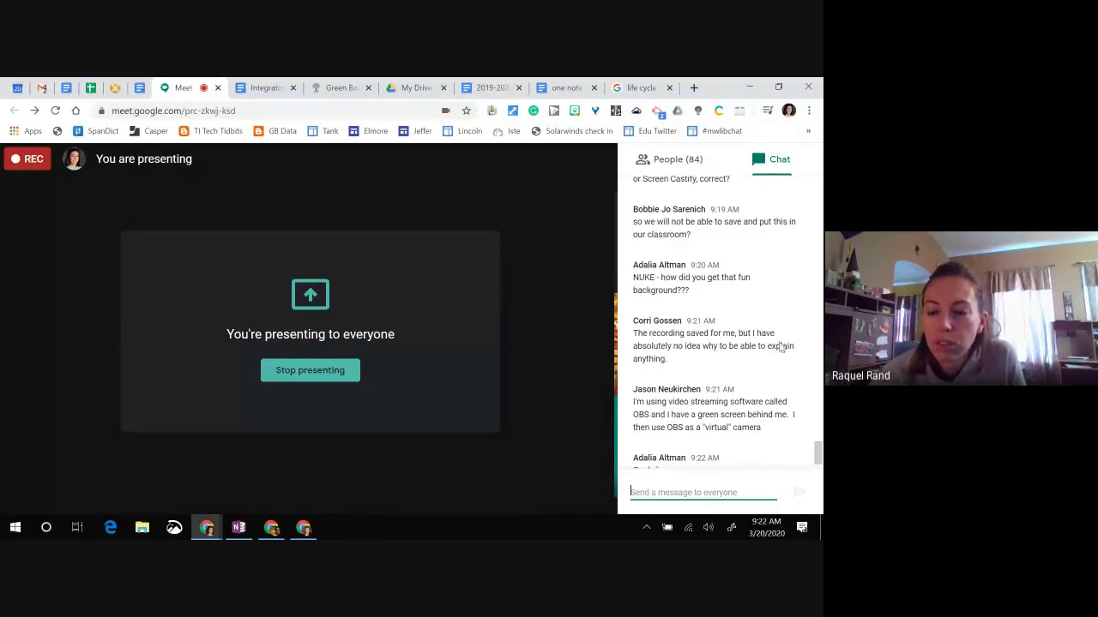
{"action": "left_click", "coordinate": [631, 492]}
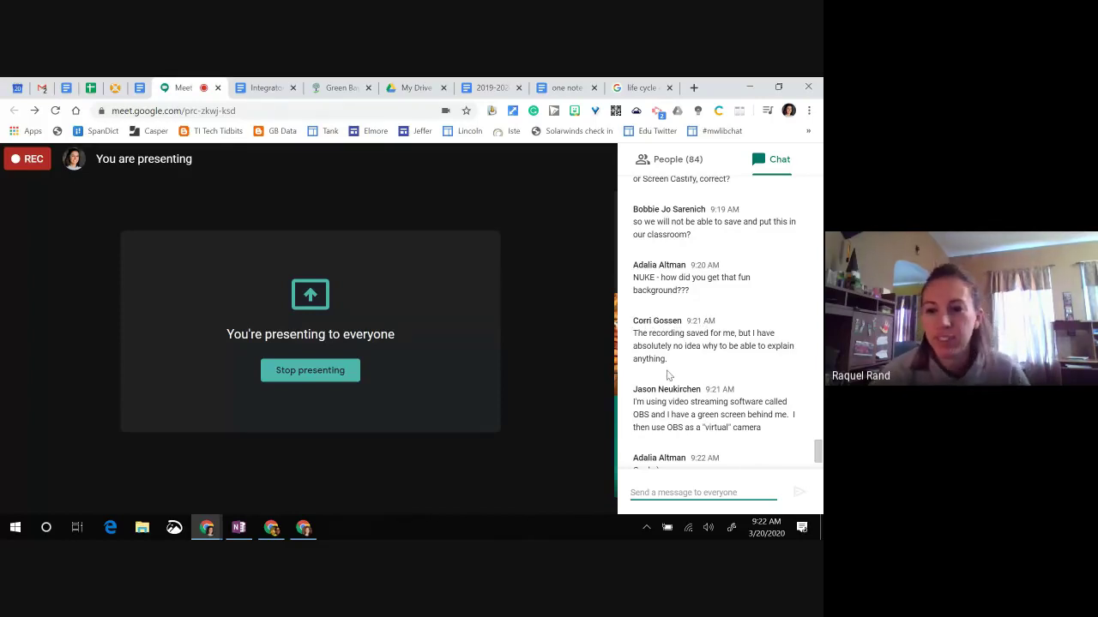
{"action": "scroll", "coordinate": [725, 359], "scroll_direction": "up", "scroll_amount": 3}
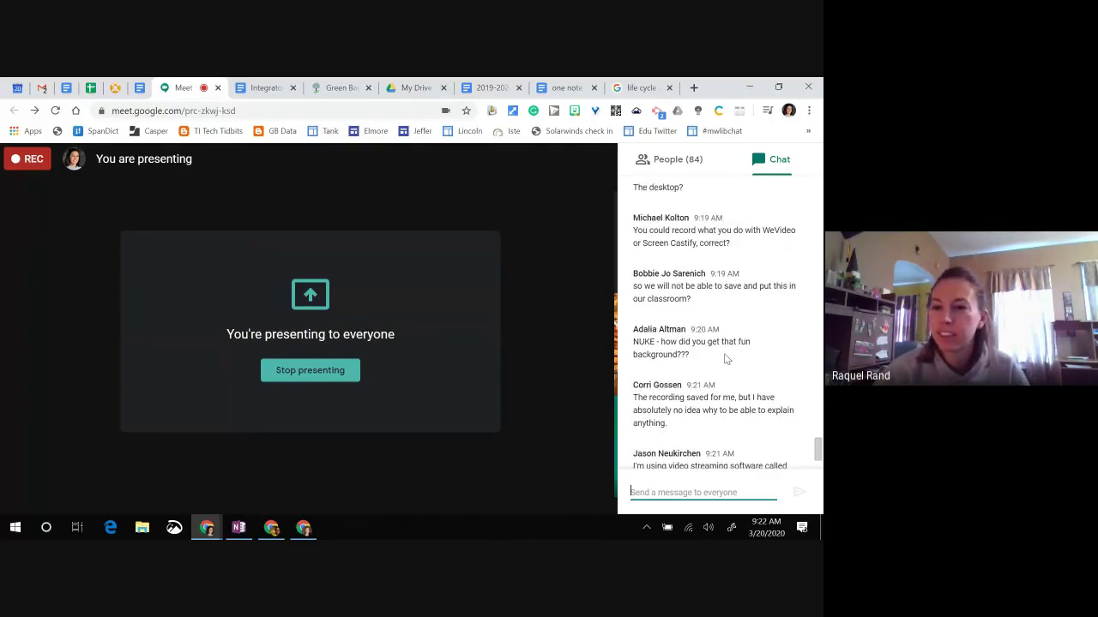
{"action": "scroll", "coordinate": [697, 340], "scroll_direction": "up", "scroll_amount": 5}
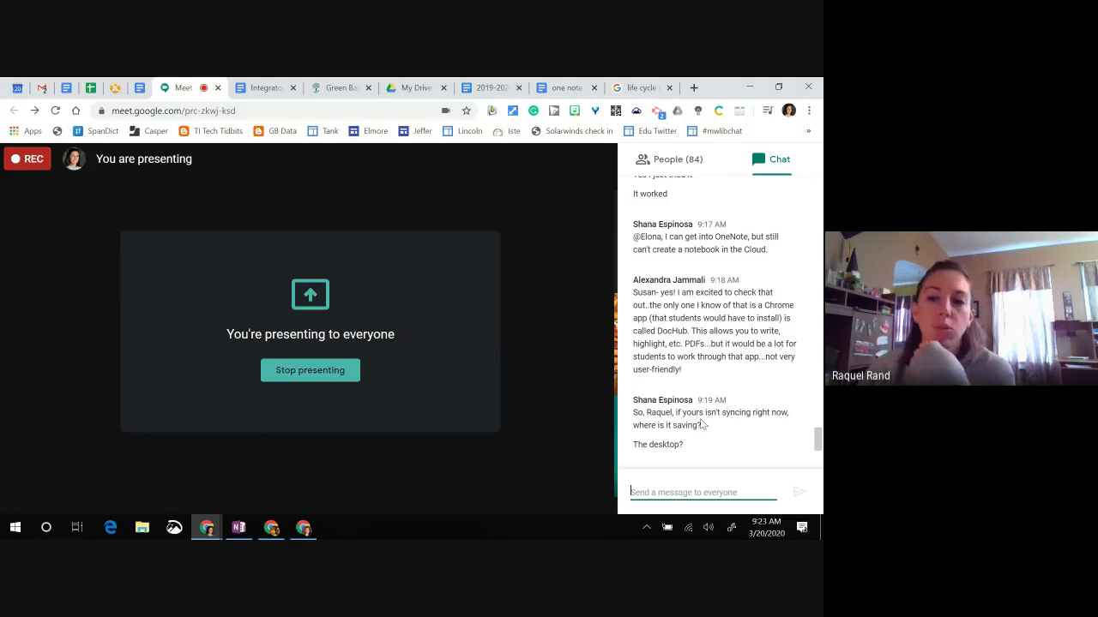
{"action": "scroll", "coordinate": [714, 444], "scroll_direction": "up", "scroll_amount": 1}
{"action": "scroll", "coordinate": [712, 444], "scroll_direction": "up", "scroll_amount": 1}
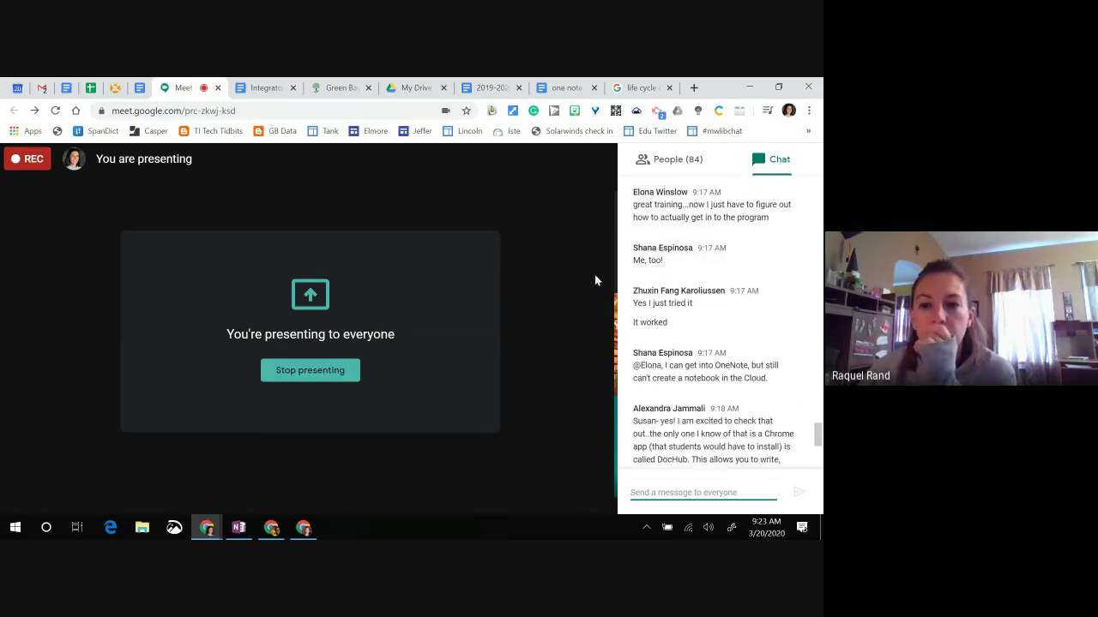
{"action": "scroll", "coordinate": [754, 403], "scroll_direction": "up", "scroll_amount": 1}
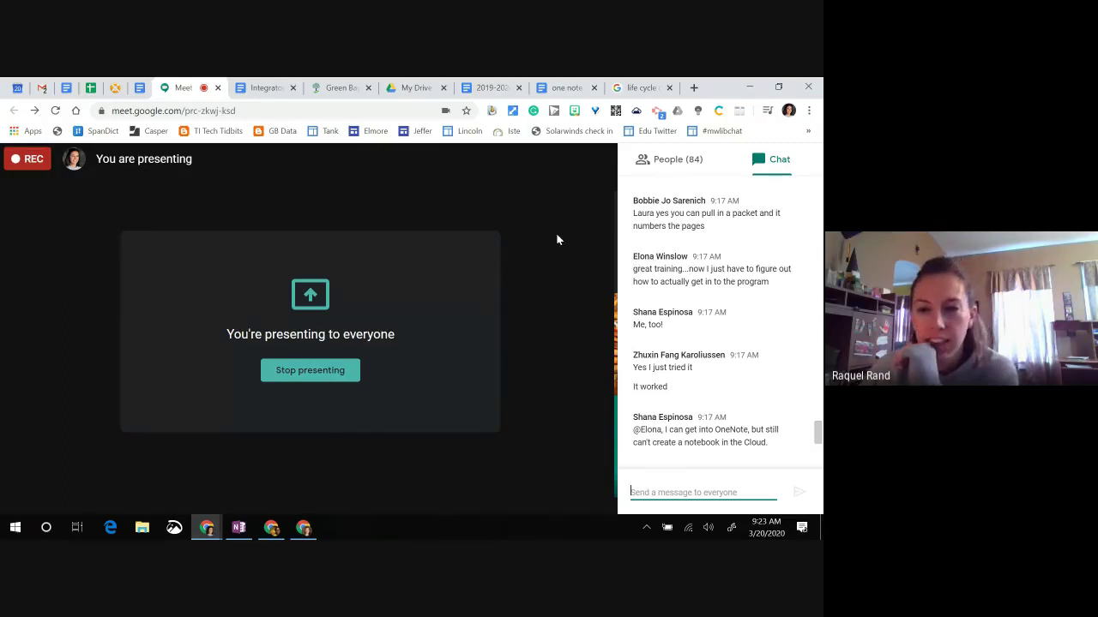
{"action": "scroll", "coordinate": [692, 339], "scroll_direction": "up", "scroll_amount": 3}
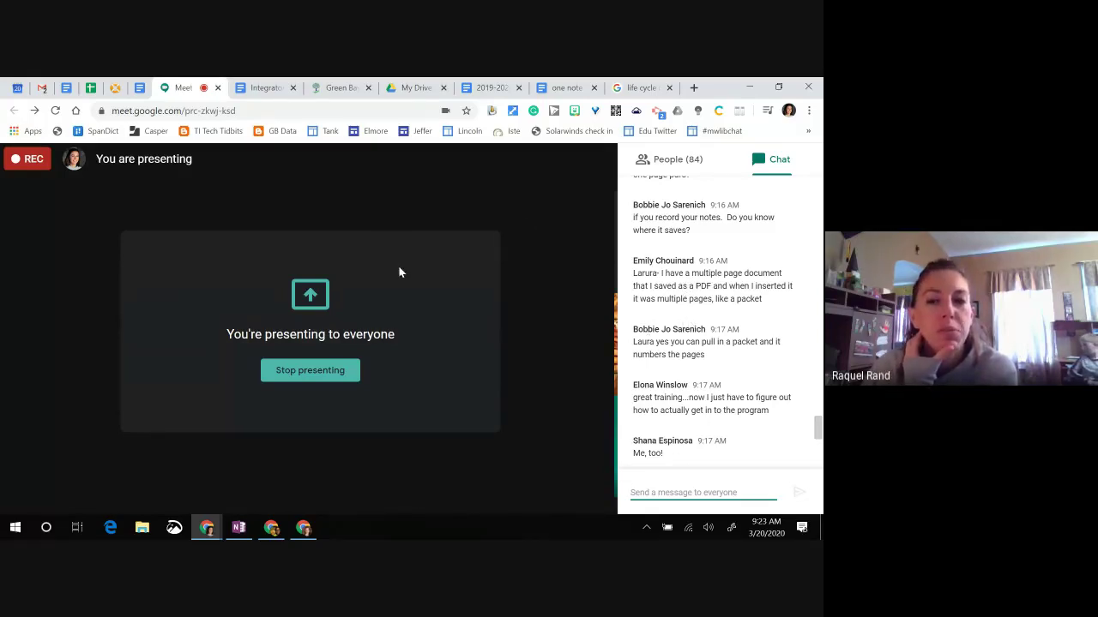
{"action": "scroll", "coordinate": [684, 385], "scroll_direction": "up", "scroll_amount": 3}
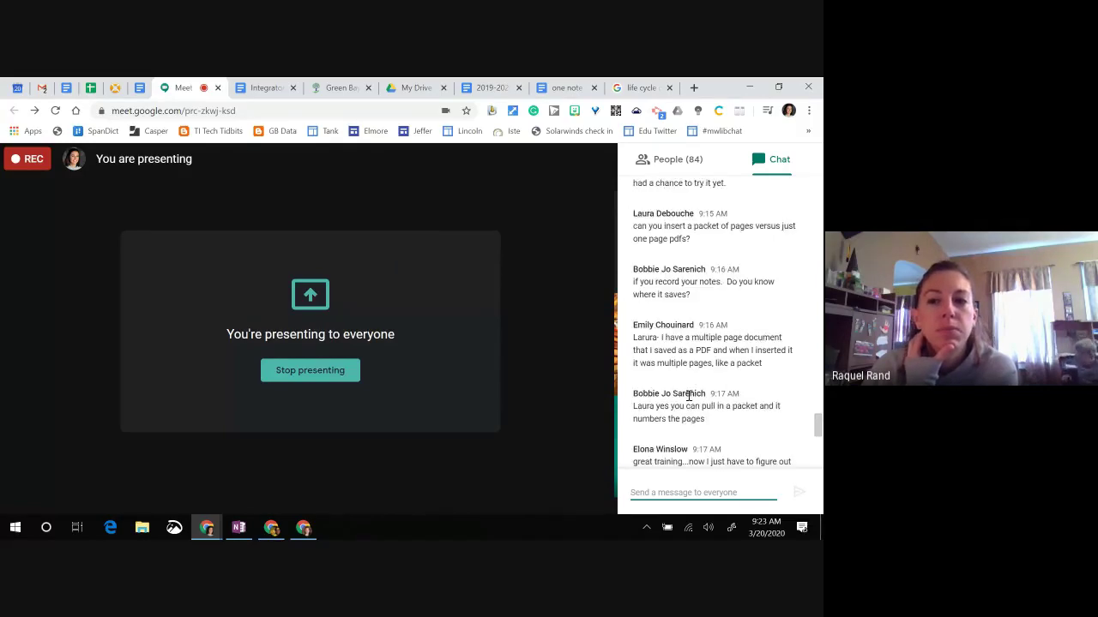
{"action": "scroll", "coordinate": [687, 398], "scroll_direction": "up", "scroll_amount": 2}
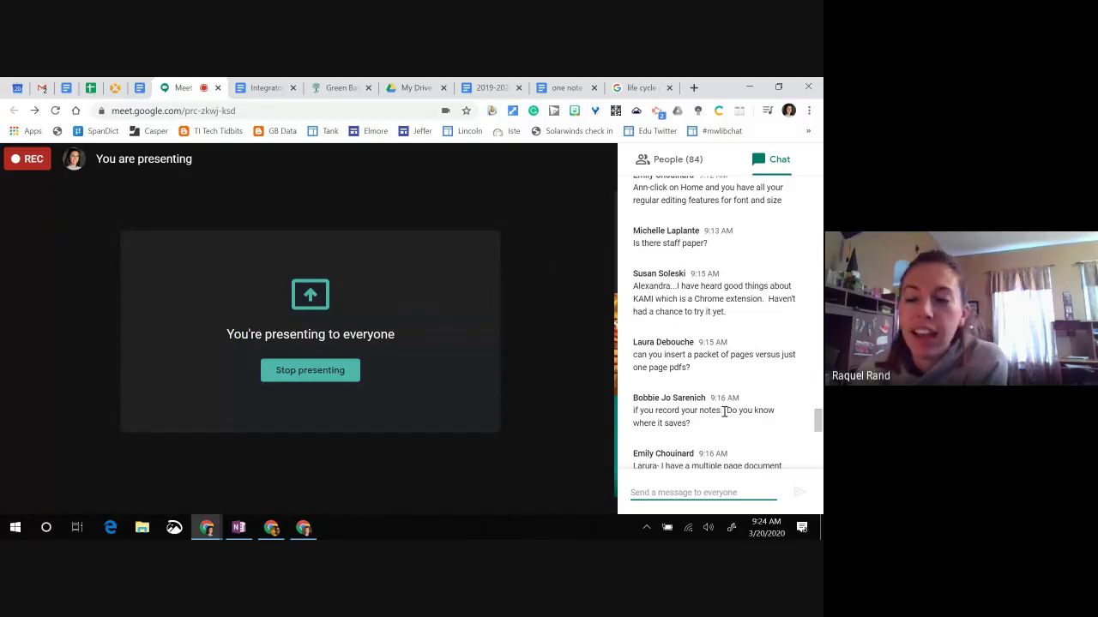
{"action": "scroll", "coordinate": [749, 345], "scroll_direction": "up", "scroll_amount": 1}
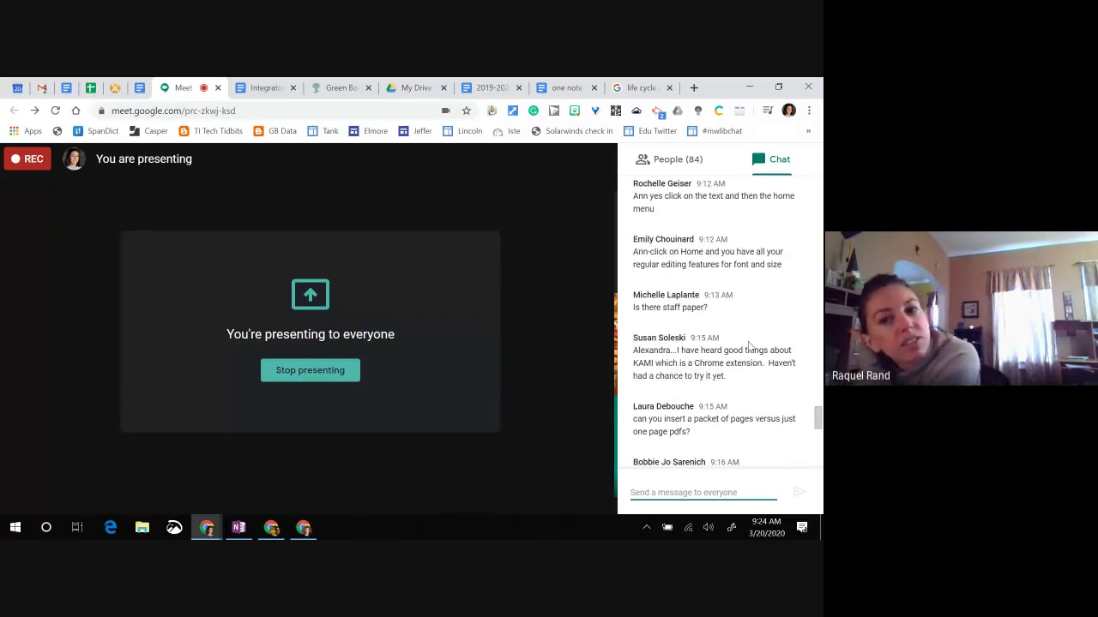
{"action": "scroll", "coordinate": [747, 341], "scroll_direction": "up", "scroll_amount": 2}
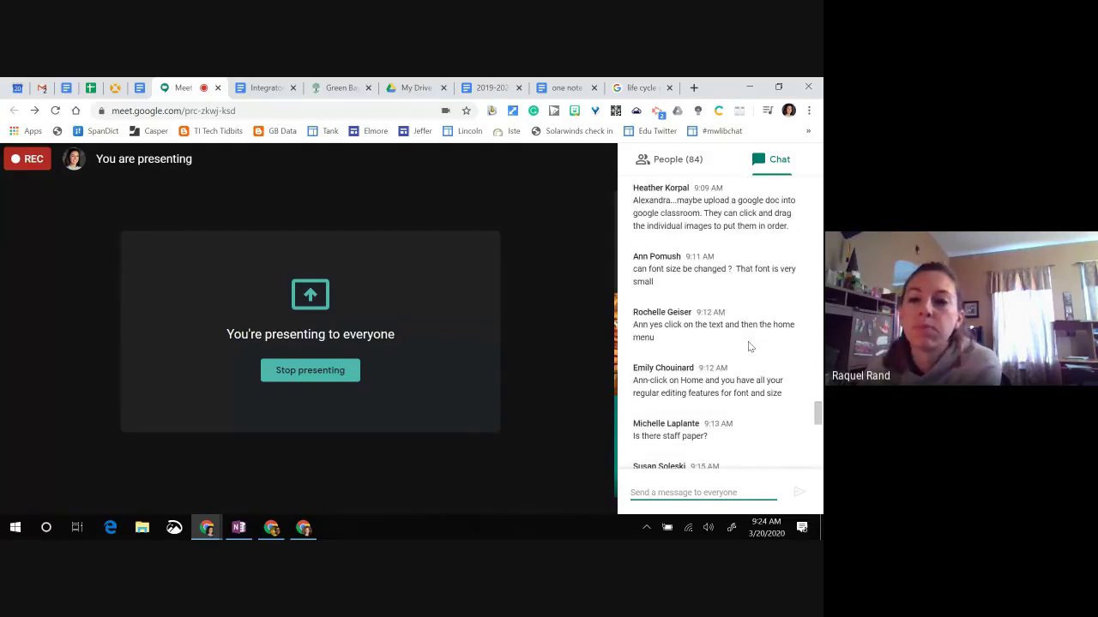
{"action": "scroll", "coordinate": [745, 362], "scroll_direction": "up", "scroll_amount": 1}
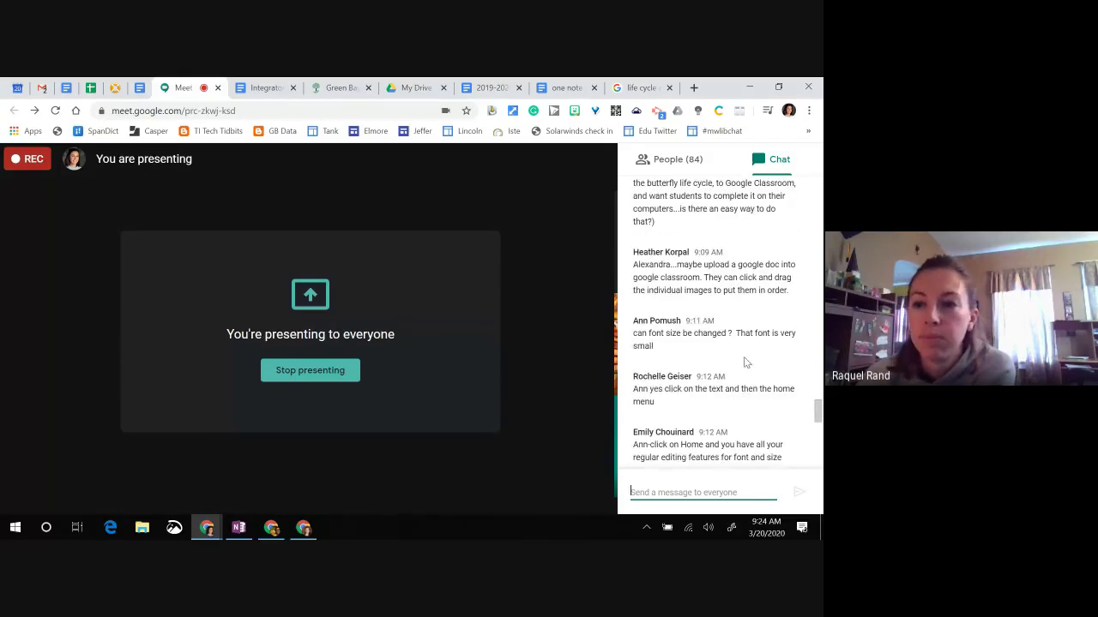
{"action": "scroll", "coordinate": [745, 362], "scroll_direction": "up", "scroll_amount": 1}
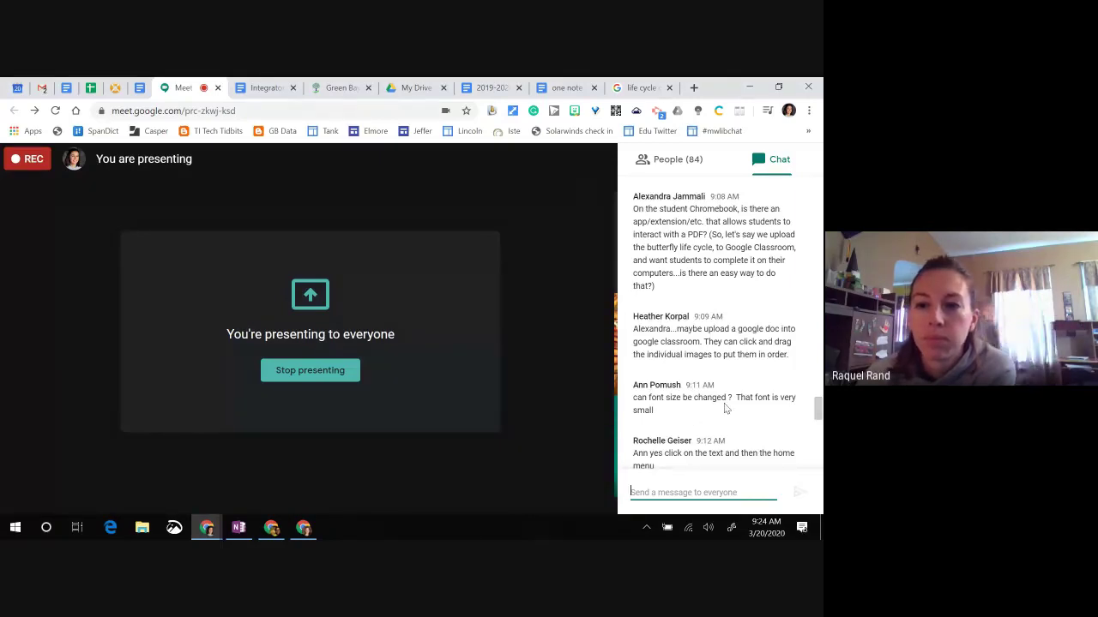
{"action": "scroll", "coordinate": [725, 409], "scroll_direction": "up", "scroll_amount": 2}
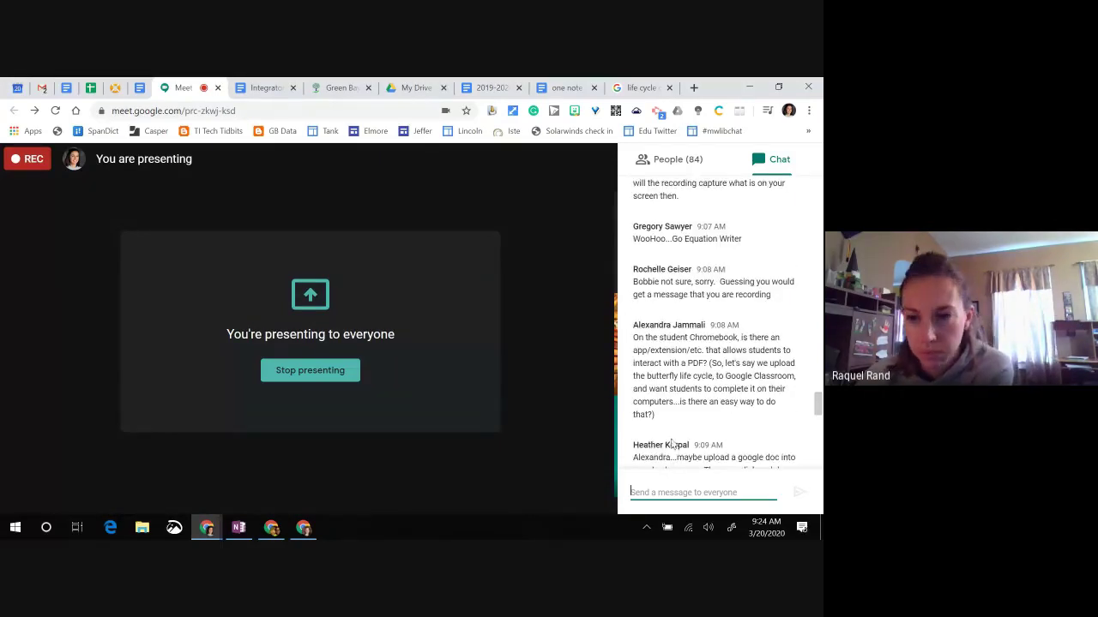
{"action": "scroll", "coordinate": [705, 362], "scroll_direction": "up", "scroll_amount": 1}
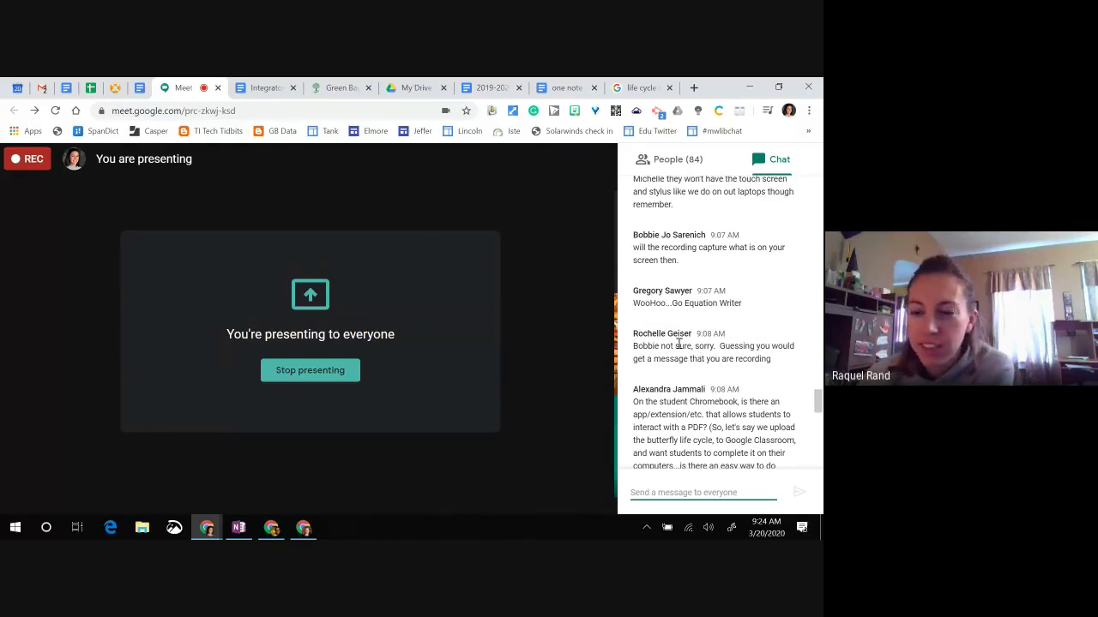
Step: Scroll through the Meet chat, then return to OneNote's Training Notebook page with the 9:18 AM recording
{"action": "scroll", "coordinate": [705, 279], "scroll_direction": "up", "scroll_amount": 1}
{"action": "scroll", "coordinate": [778, 384], "scroll_direction": "up", "scroll_amount": 2}
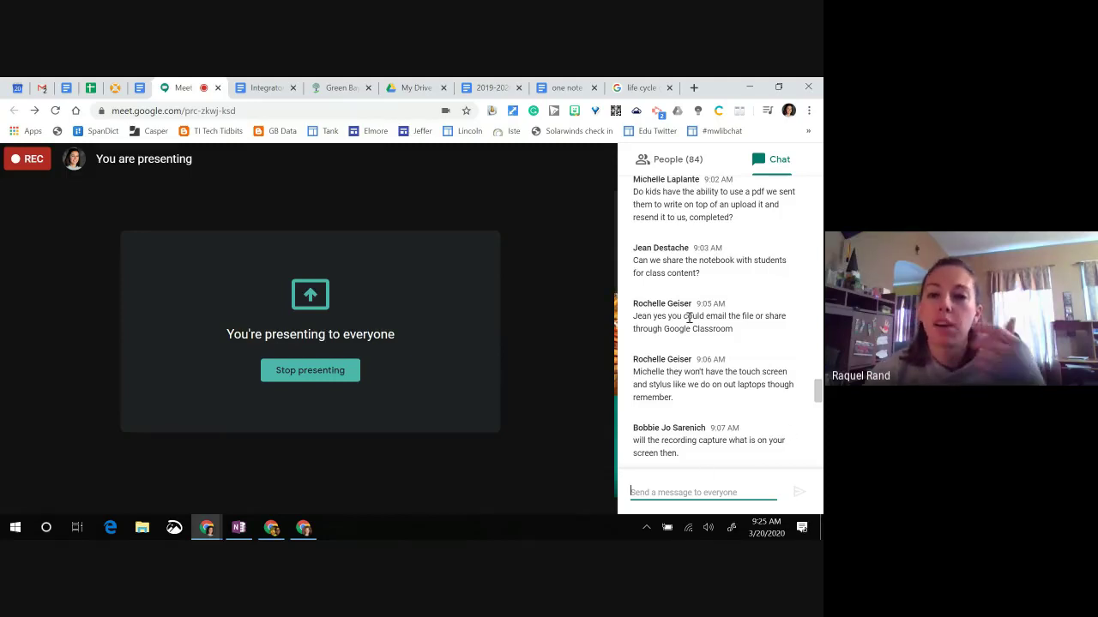
{"action": "scroll", "coordinate": [712, 343], "scroll_direction": "down", "scroll_amount": 15}
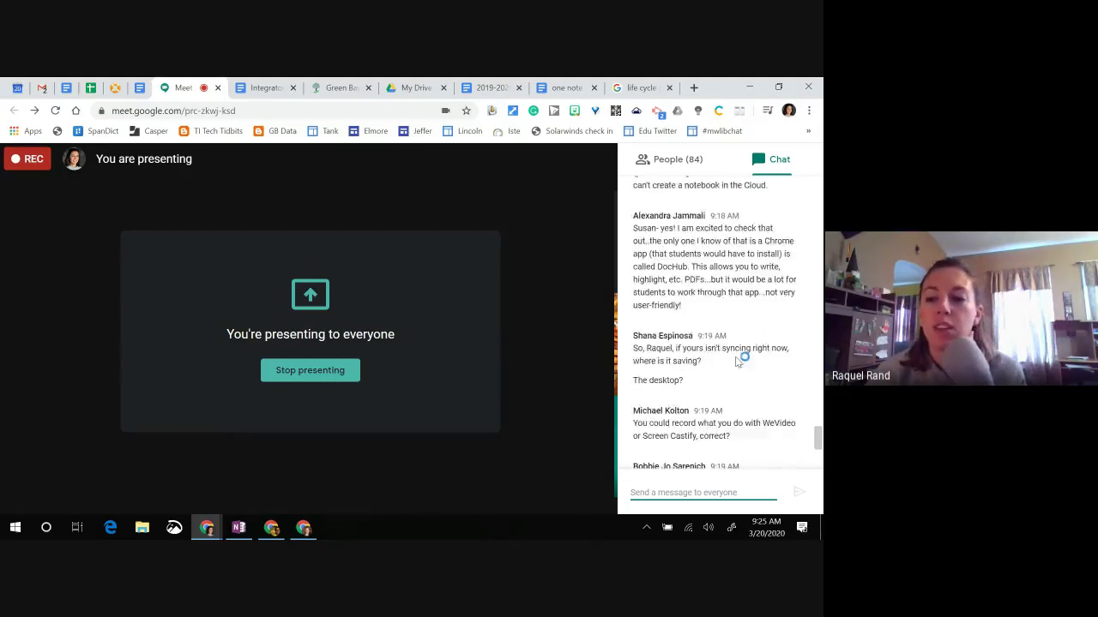
{"action": "scroll", "coordinate": [736, 362], "scroll_direction": "down", "scroll_amount": 1}
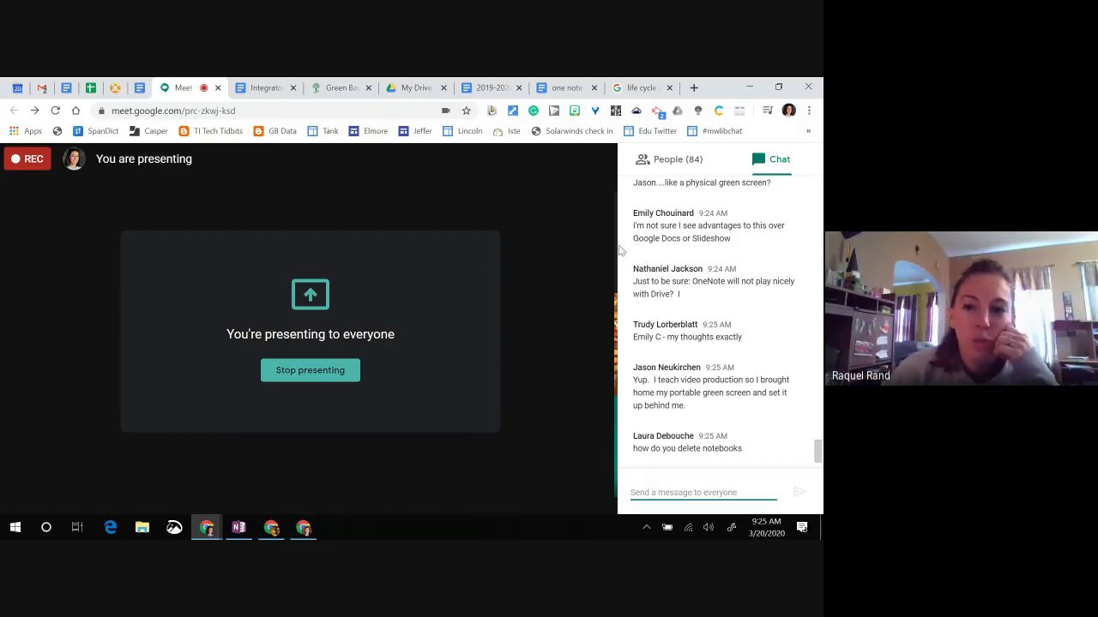
{"action": "scroll", "coordinate": [751, 382], "scroll_direction": "up", "scroll_amount": 4}
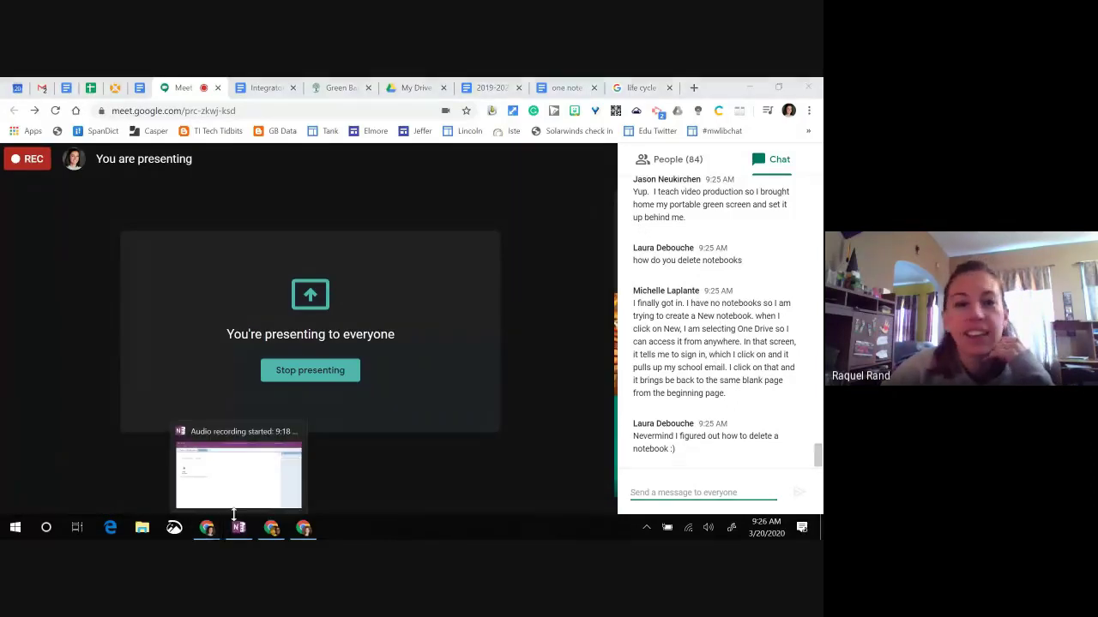
{"action": "left_click", "coordinate": [233, 480]}
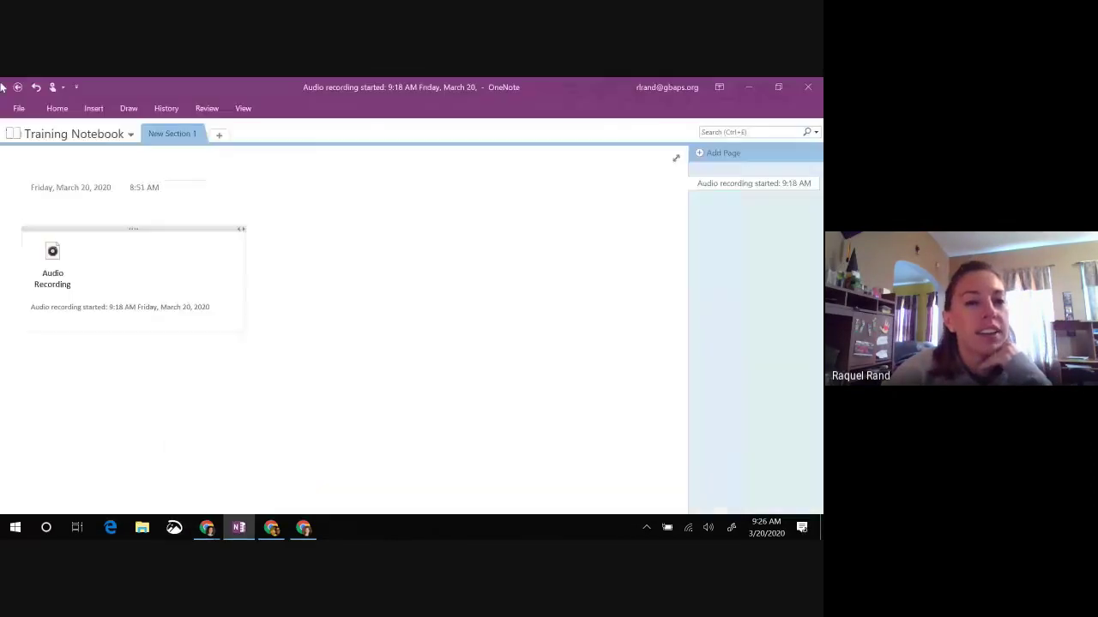
Step: View the Training Notebook's read-only Notebook Recycle Bin, then go to the File info screen
{"action": "left_click", "coordinate": [99, 141]}
{"action": "right_click", "coordinate": [68, 414]}
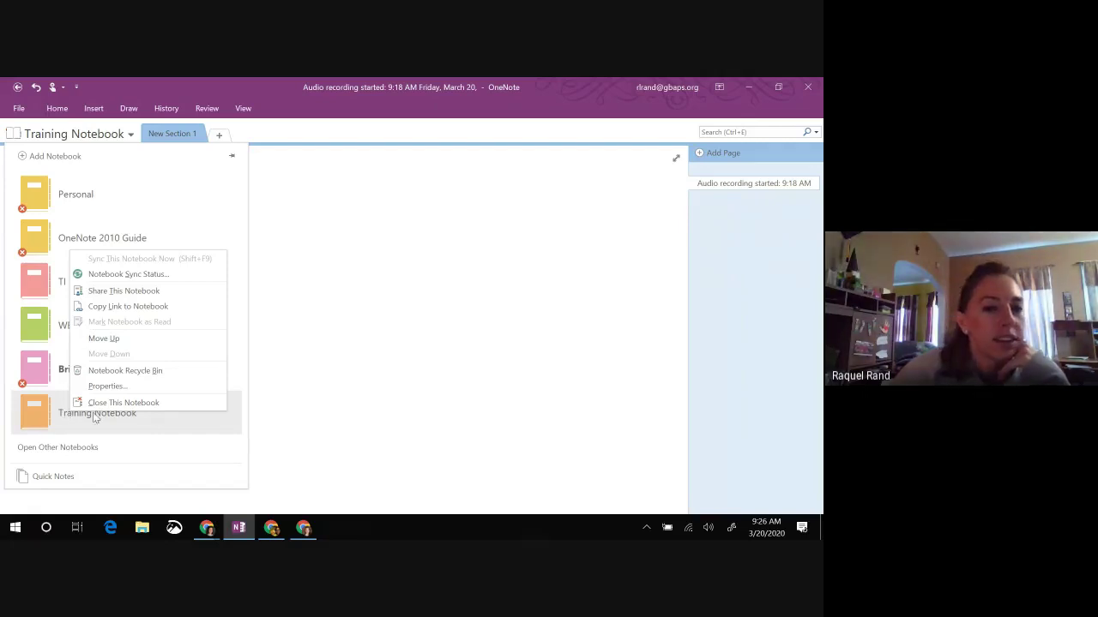
{"action": "left_click", "coordinate": [133, 371]}
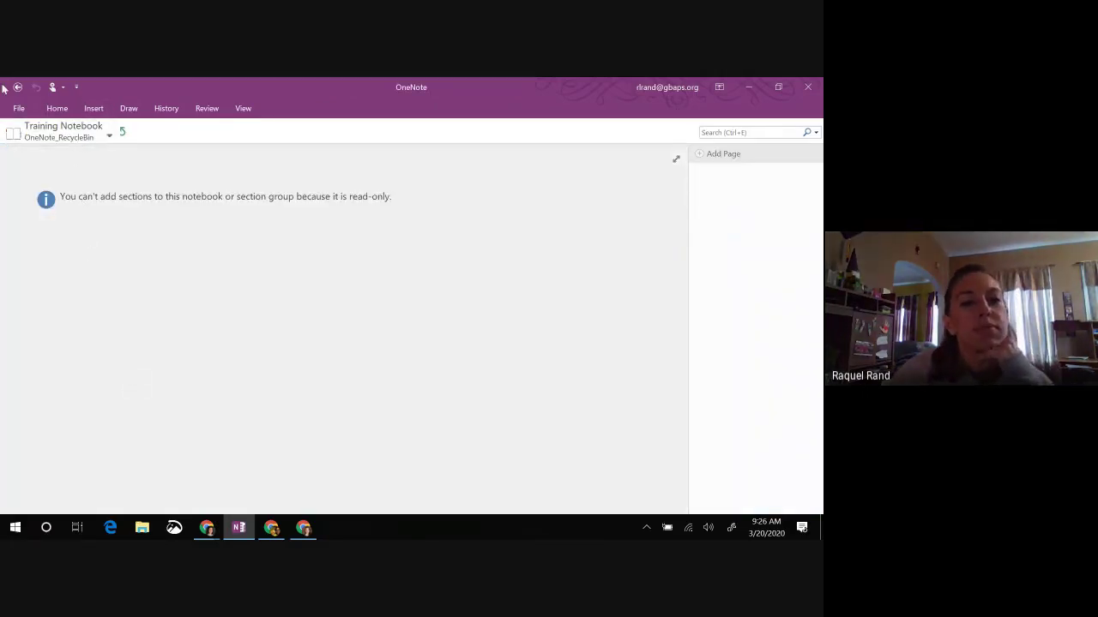
{"action": "left_click", "coordinate": [73, 138]}
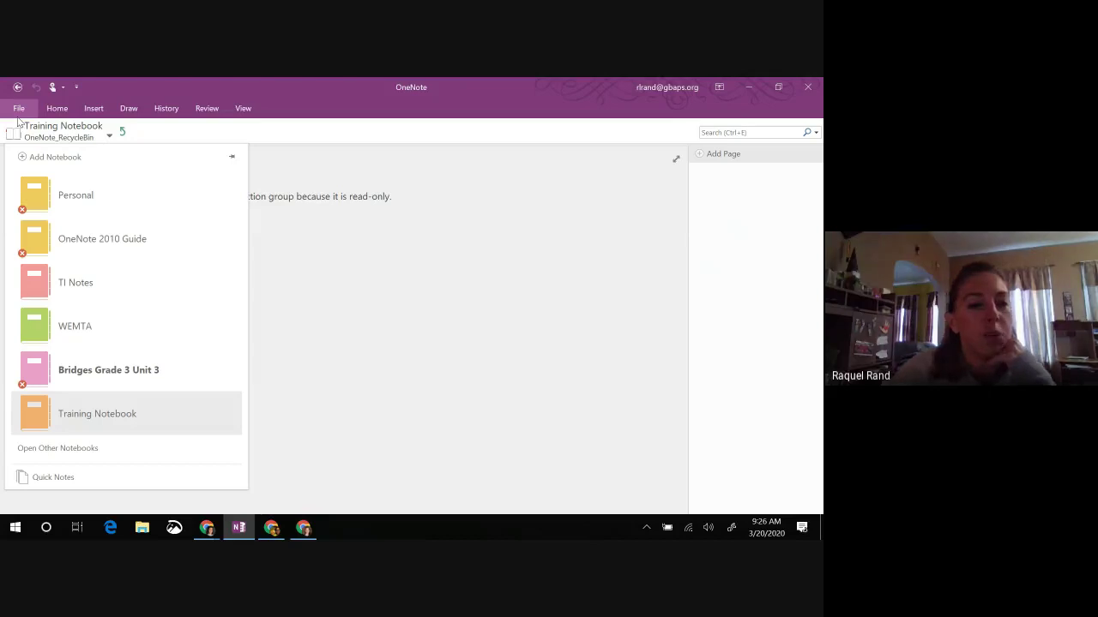
{"action": "left_click", "coordinate": [18, 110]}
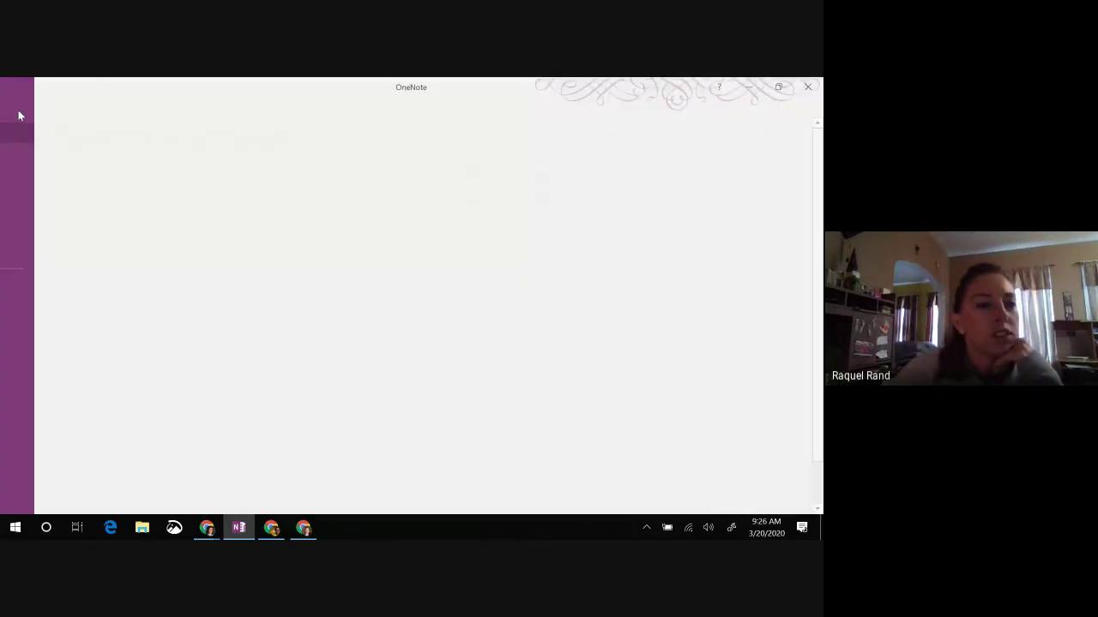
Step: Close the Training Notebook from its File > Info settings and confirm it left the notebook list
{"action": "scroll", "coordinate": [249, 390], "scroll_direction": "down", "scroll_amount": 2}
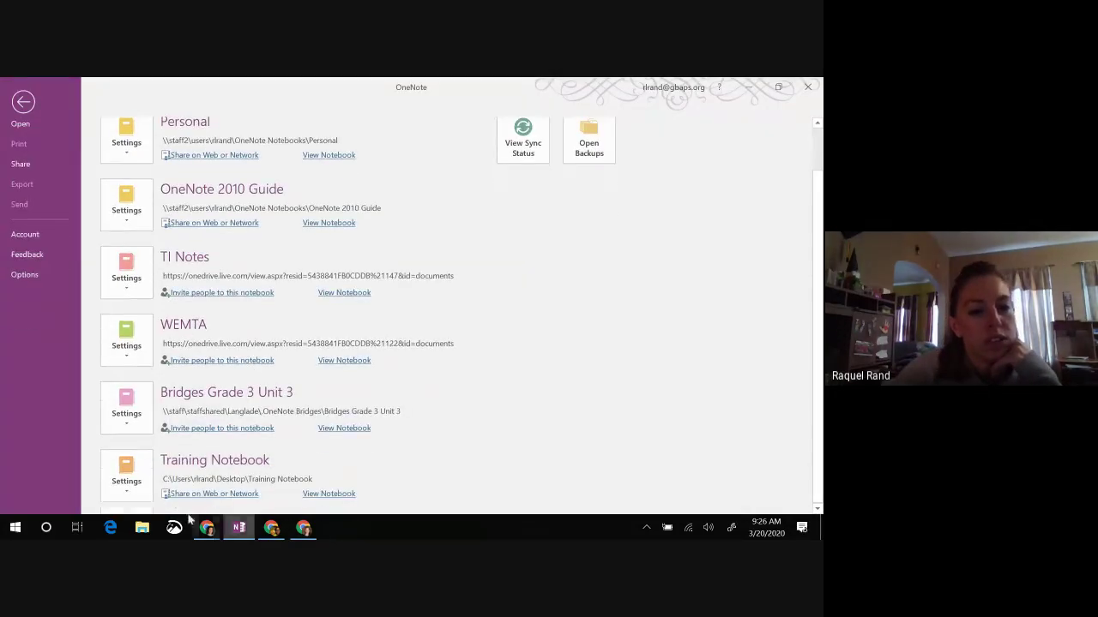
{"action": "left_click", "coordinate": [131, 492]}
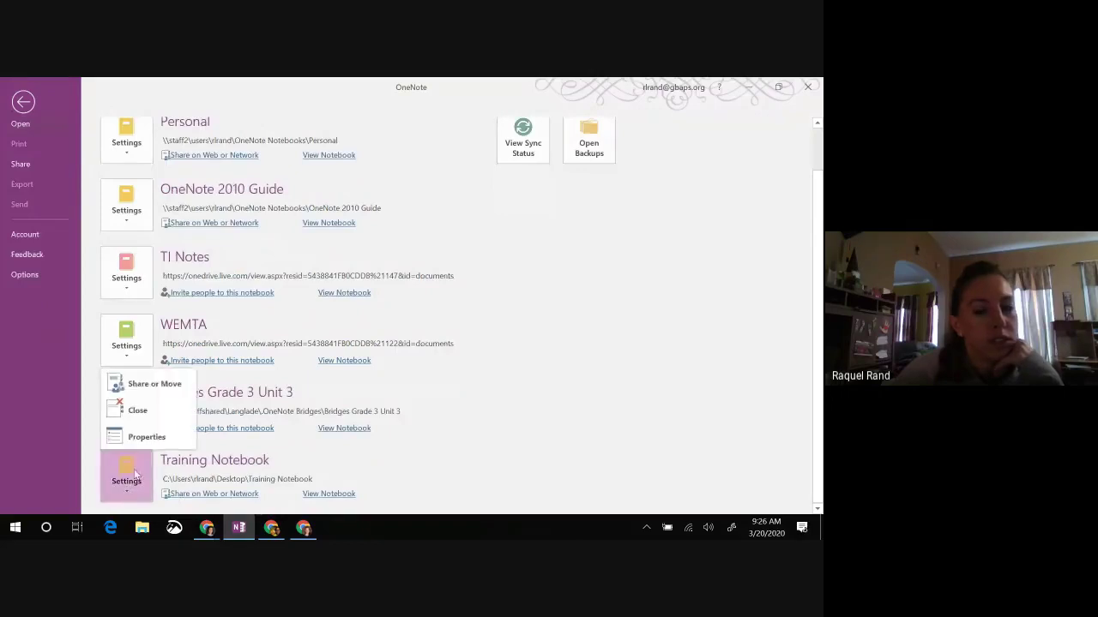
{"action": "left_click", "coordinate": [132, 416]}
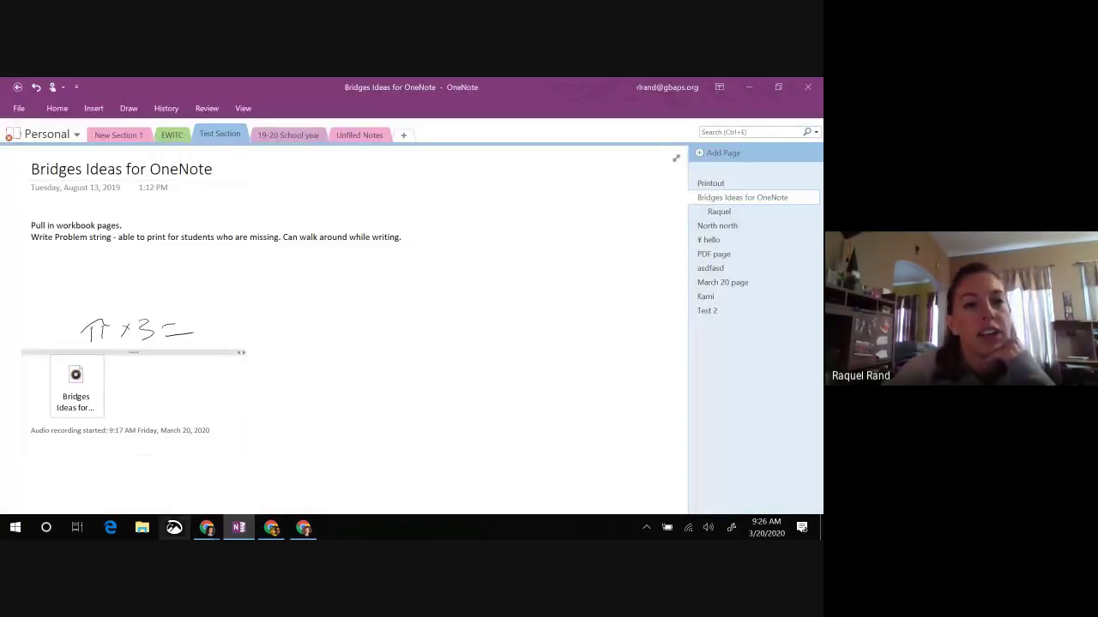
{"action": "left_click", "coordinate": [76, 135]}
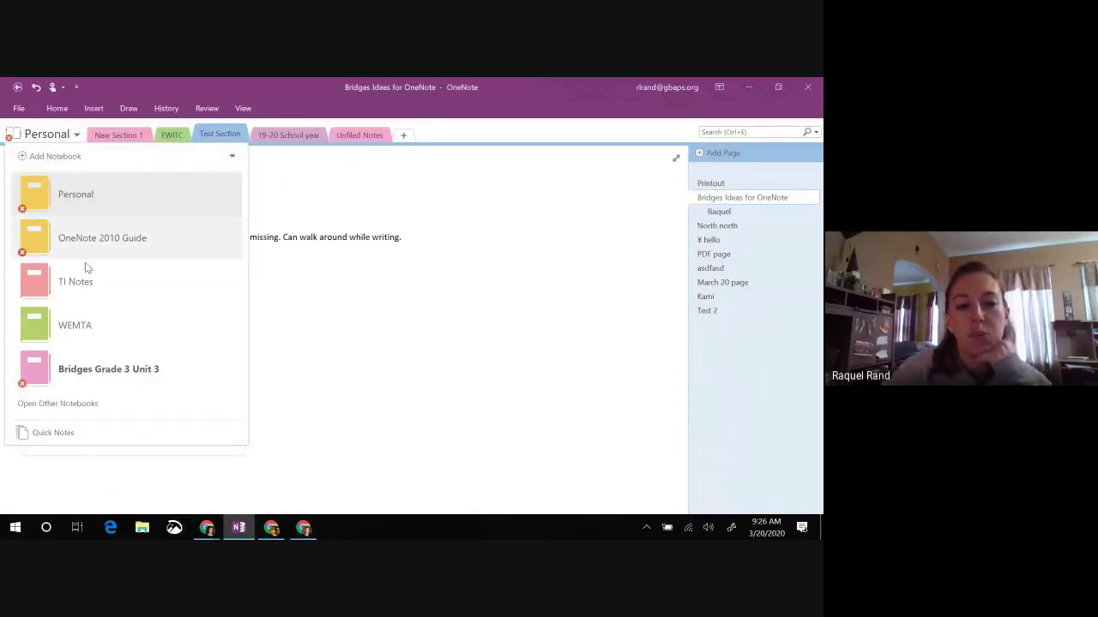
{"action": "left_click", "coordinate": [19, 109]}
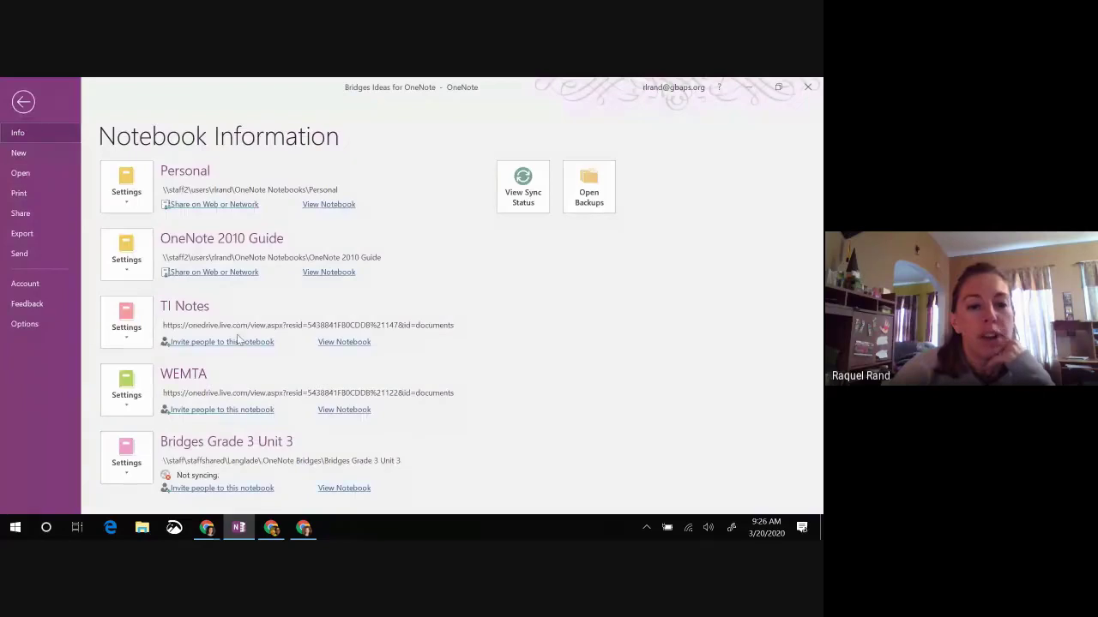
Step: Browse the Open notebook list and the recent Training Notebook entry's options, then return to the notes
{"action": "left_click", "coordinate": [30, 175]}
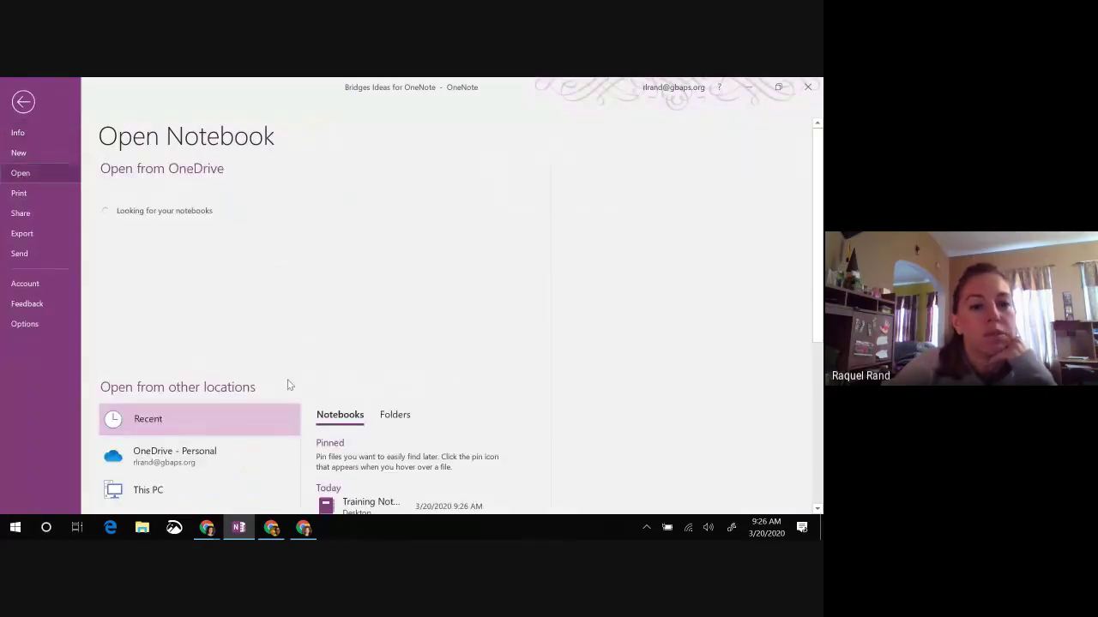
{"action": "scroll", "coordinate": [289, 377], "scroll_direction": "down", "scroll_amount": 5}
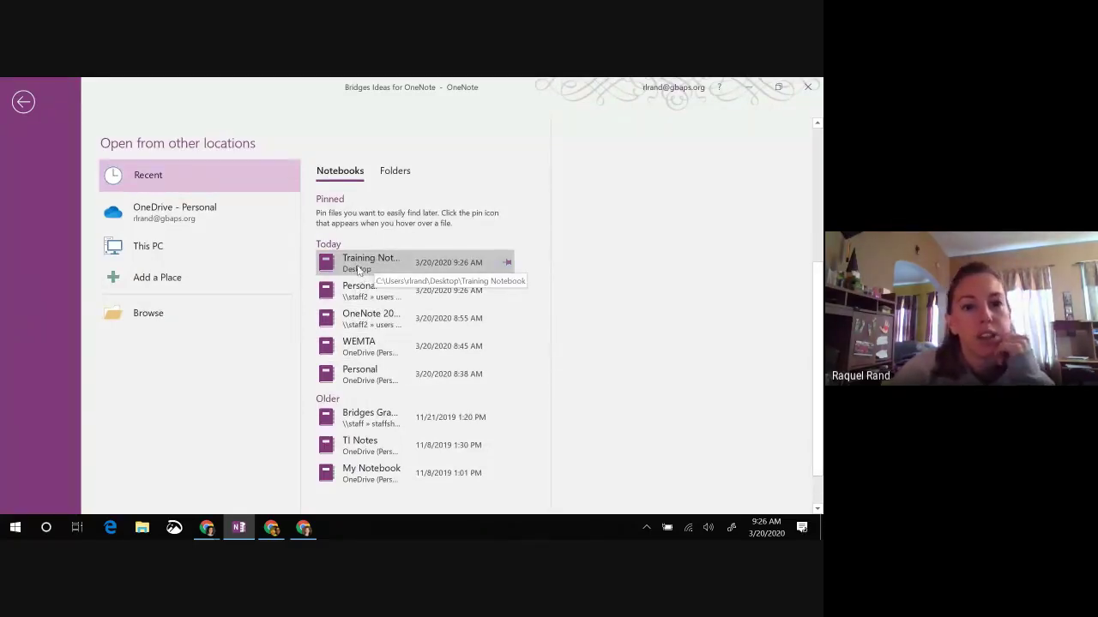
{"action": "scroll", "coordinate": [371, 266], "scroll_direction": "up", "scroll_amount": 1}
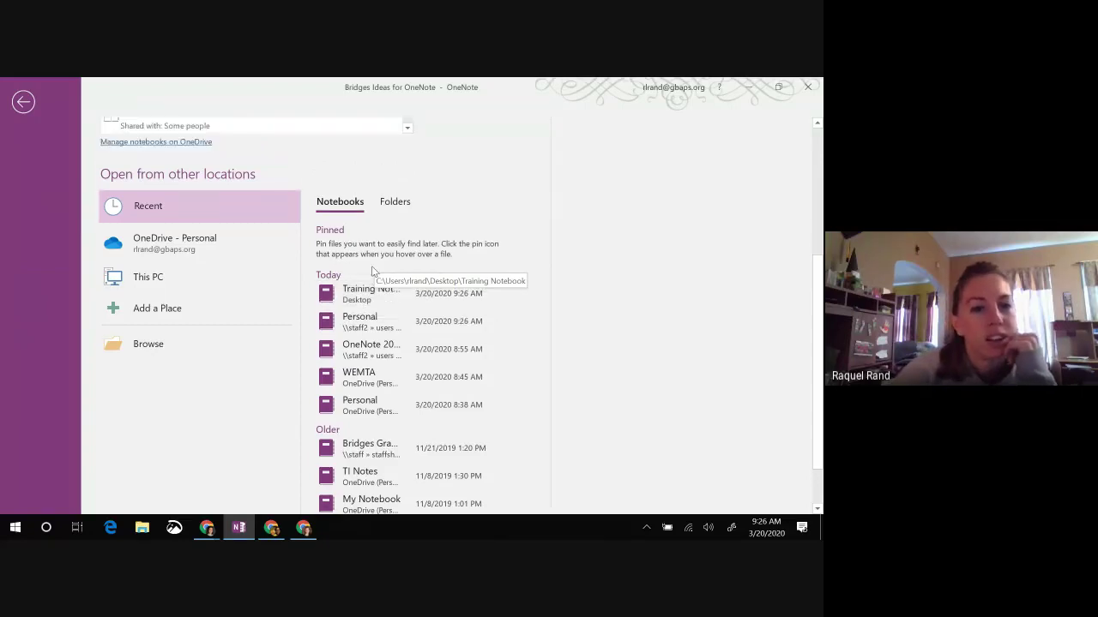
{"action": "left_click", "coordinate": [358, 294]}
{"action": "right_click", "coordinate": [360, 293]}
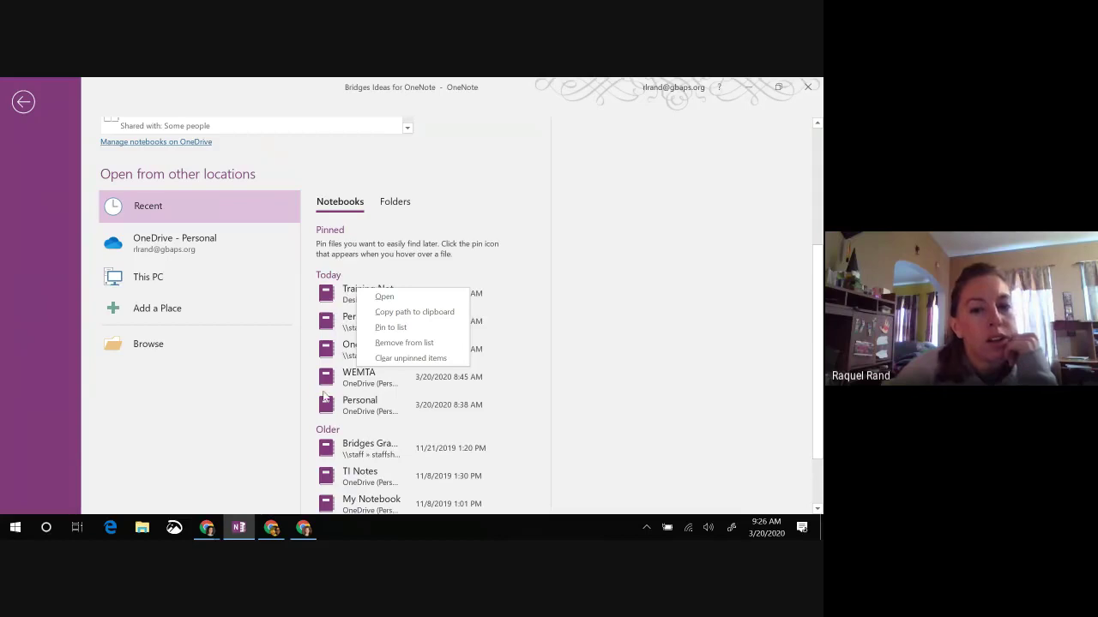
{"action": "scroll", "coordinate": [381, 214], "scroll_direction": "up", "scroll_amount": 3}
{"action": "scroll", "coordinate": [309, 248], "scroll_direction": "up", "scroll_amount": 1}
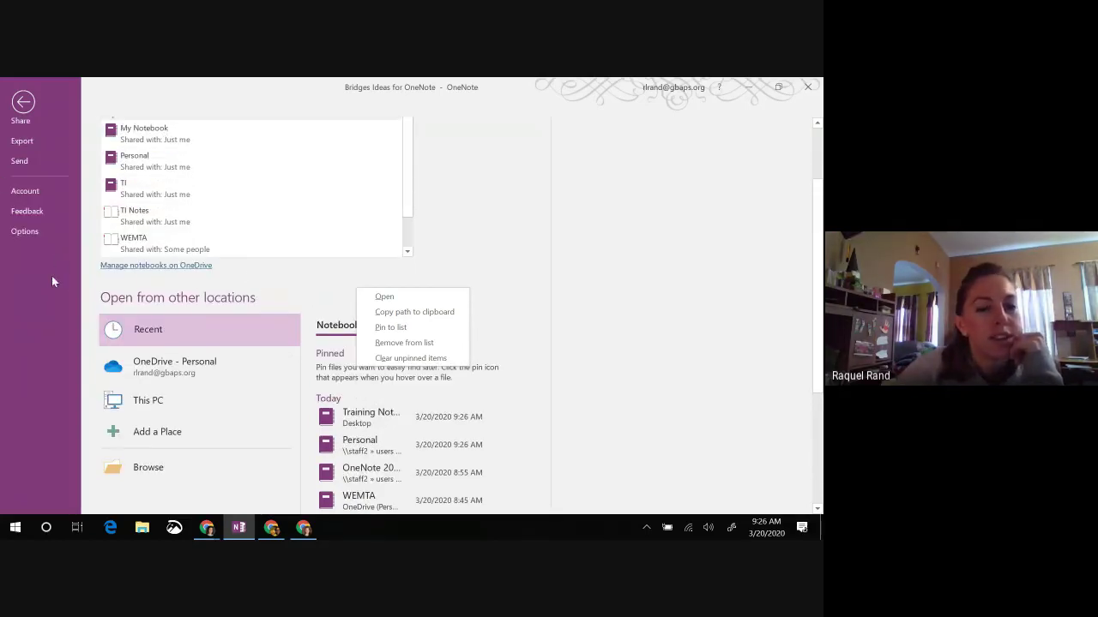
{"action": "scroll", "coordinate": [110, 296], "scroll_direction": "up", "scroll_amount": 2}
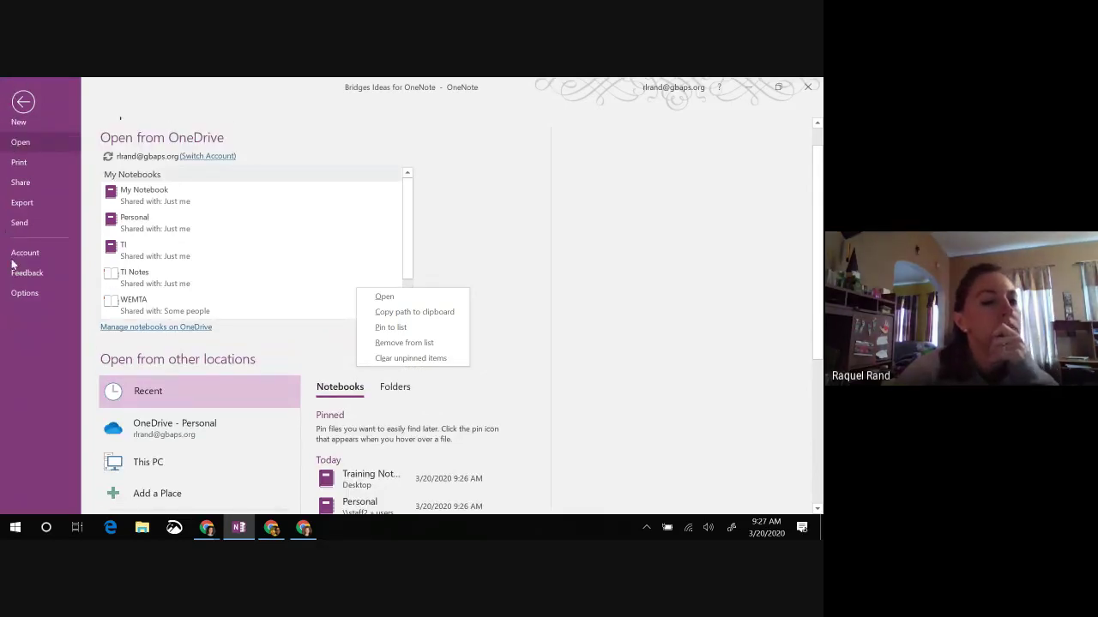
{"action": "left_click", "coordinate": [24, 102]}
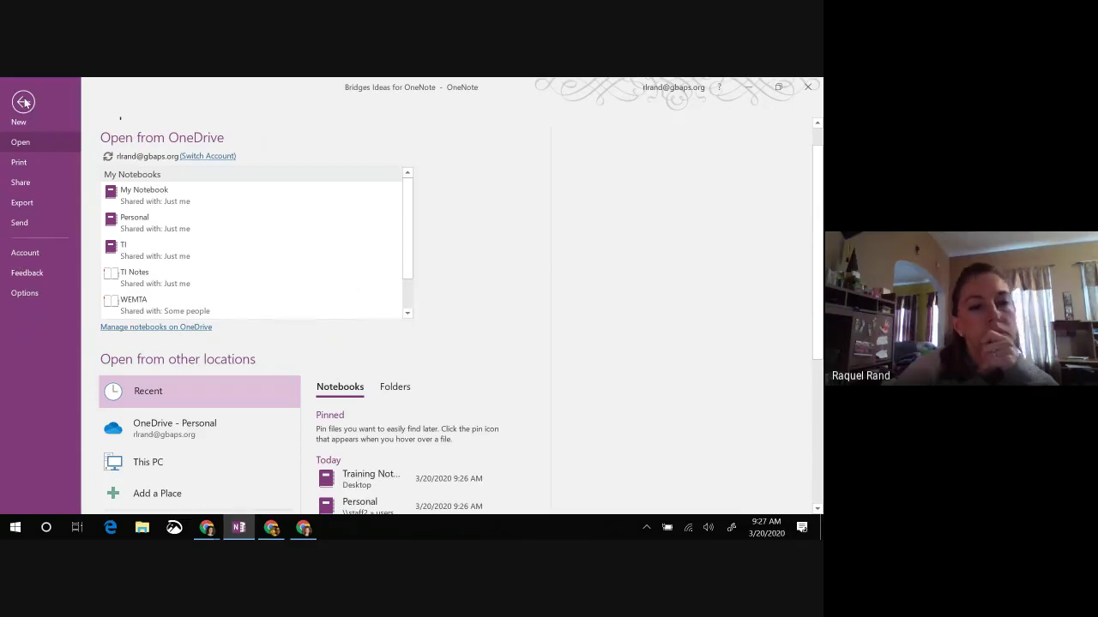
{"action": "left_click", "coordinate": [24, 102]}
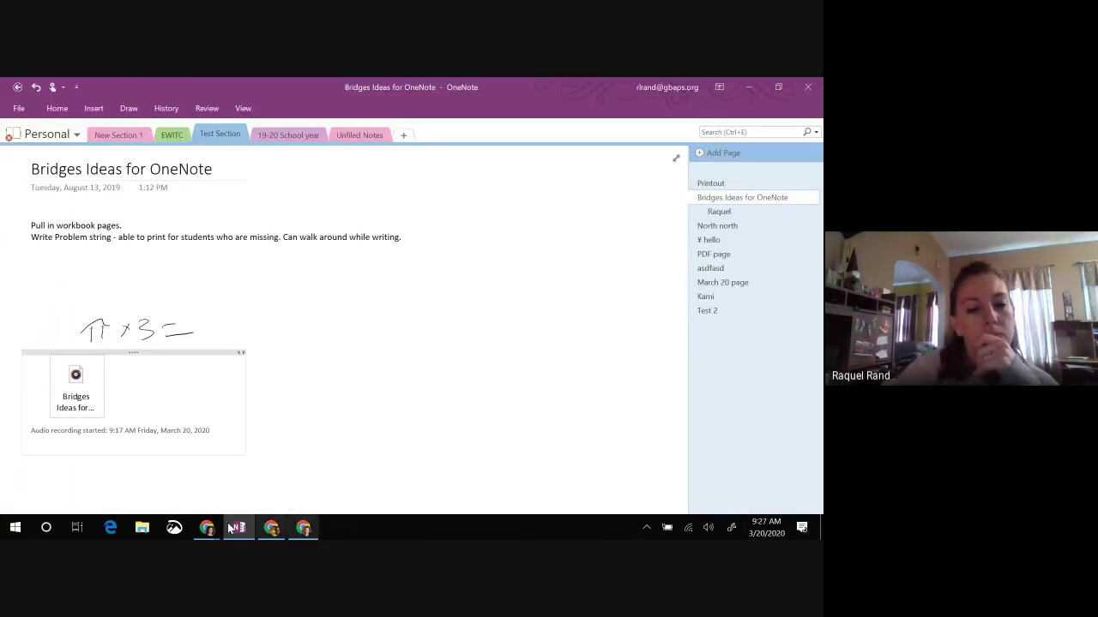
Step: Post the number and Google Docs link in the Meet chat, then return to OneNote
{"action": "mouse_move", "coordinate": [217, 528]}
{"action": "left_click", "coordinate": [61, 477]}
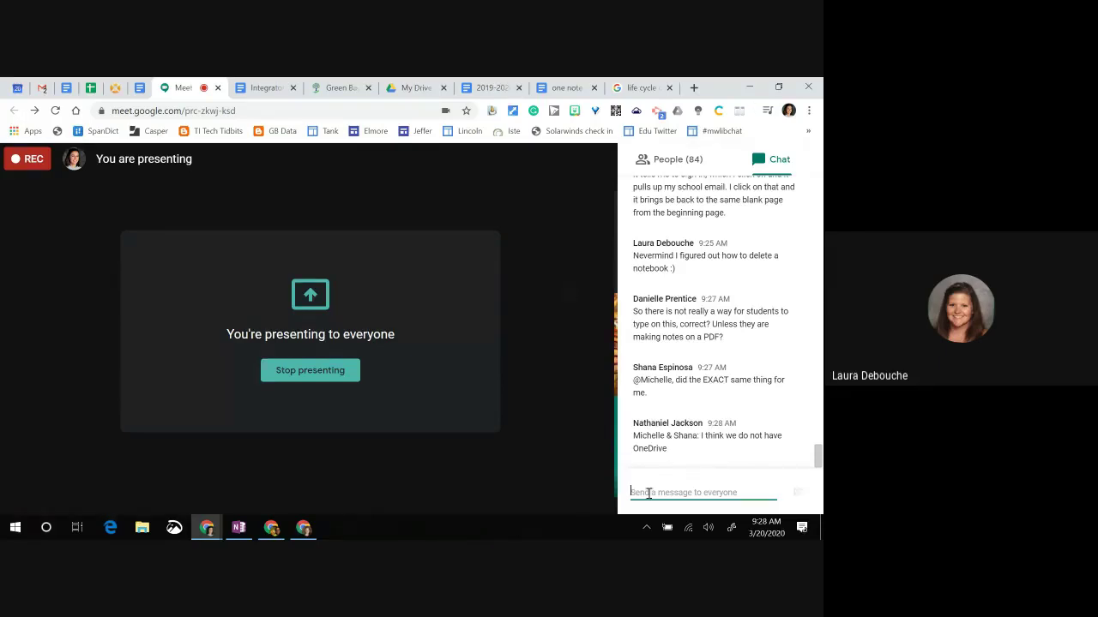
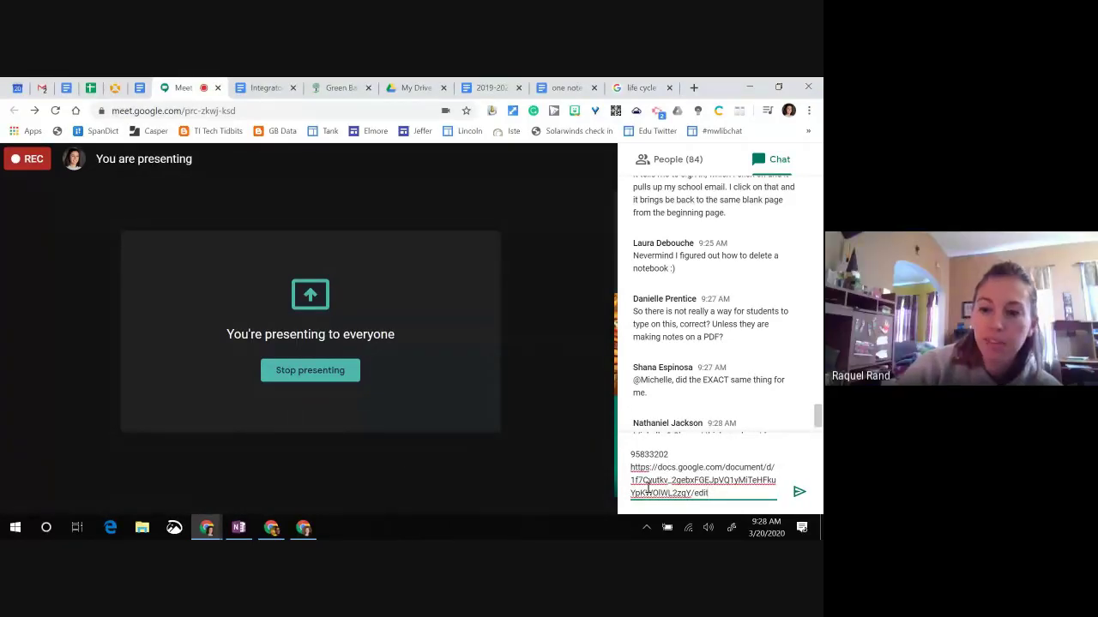
{"action": "key", "text": "Return"}
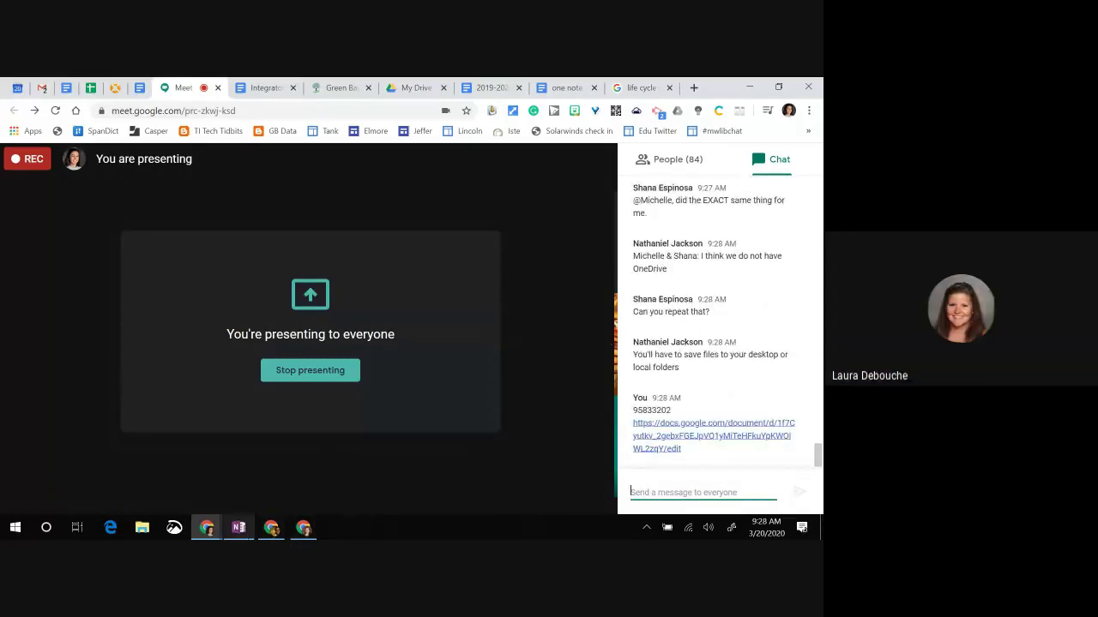
{"action": "left_click", "coordinate": [238, 527]}
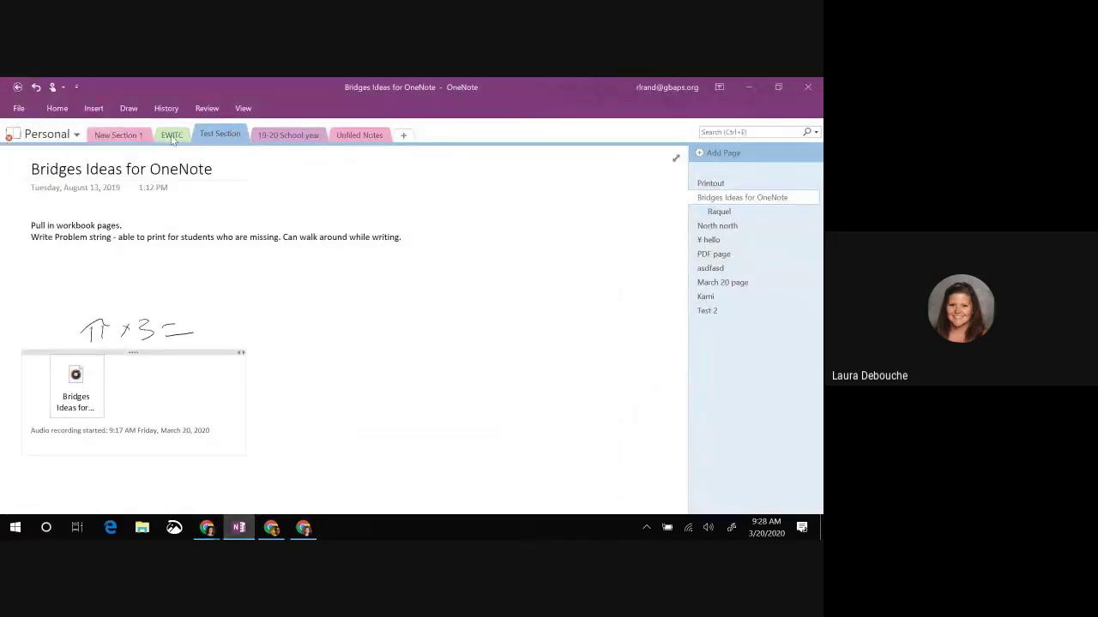
Step: Check New Section 1's options and add a blank untitled page to the section
{"action": "right_click", "coordinate": [114, 138]}
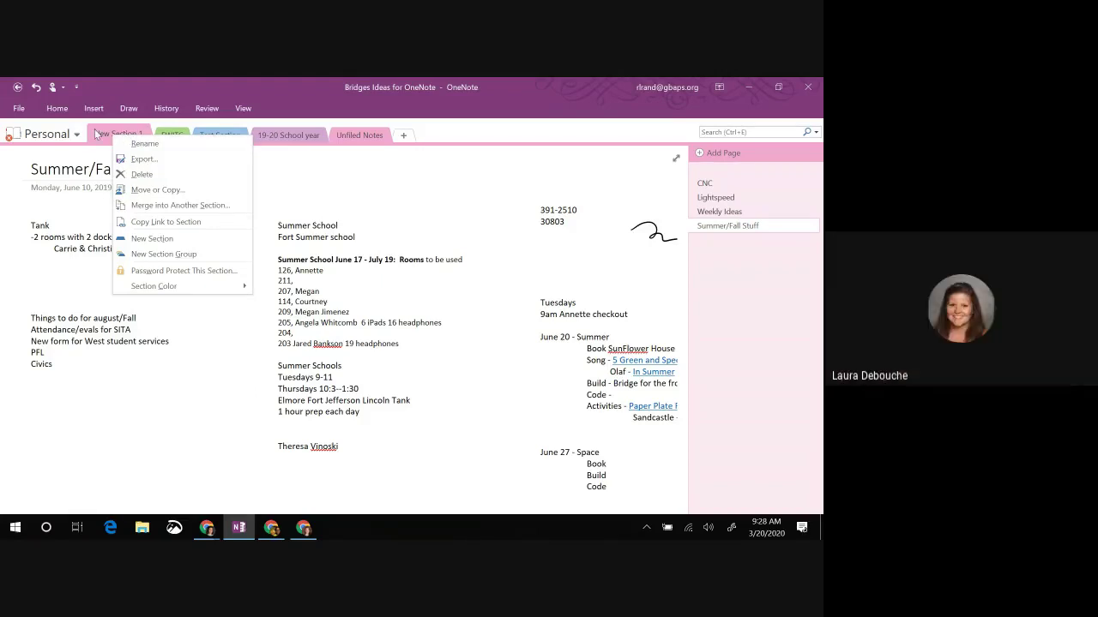
{"action": "left_click", "coordinate": [442, 176]}
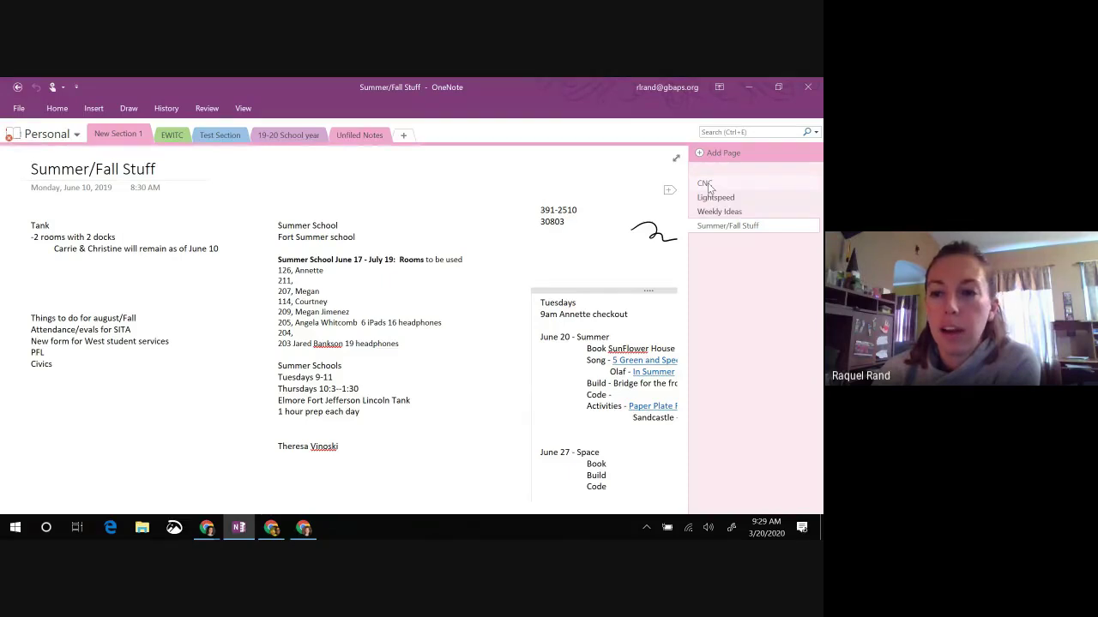
{"action": "key", "text": "ctrl+n"}
{"action": "right_click", "coordinate": [711, 240]}
{"action": "left_click", "coordinate": [617, 271]}
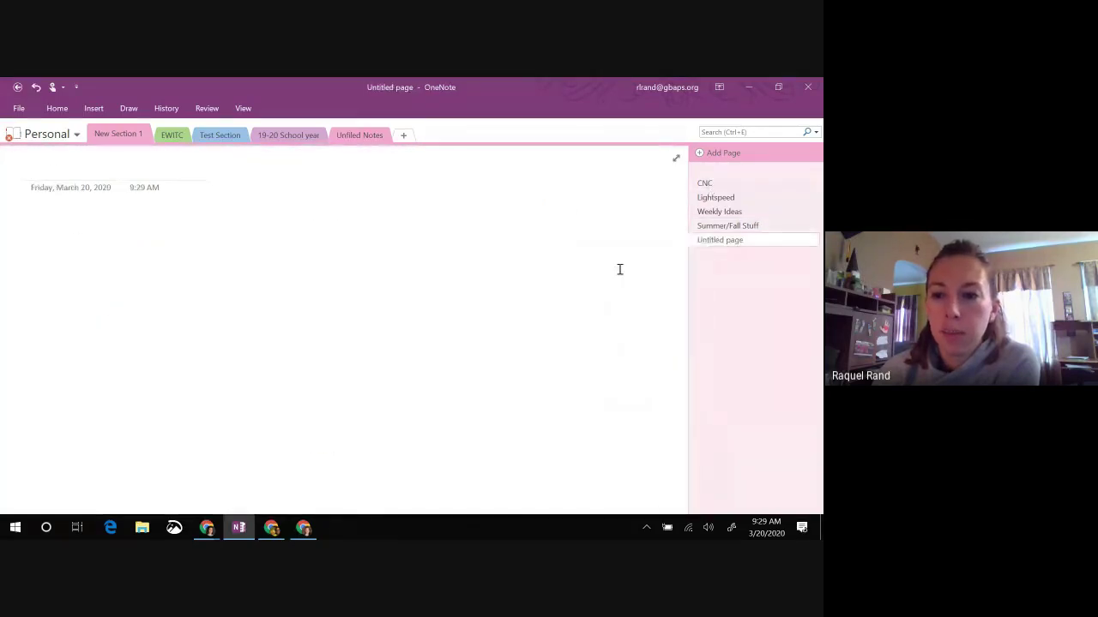
Step: Create New Section 2 in the Personal notebook and delete it to Deleted Notes
{"action": "left_click", "coordinate": [403, 136]}
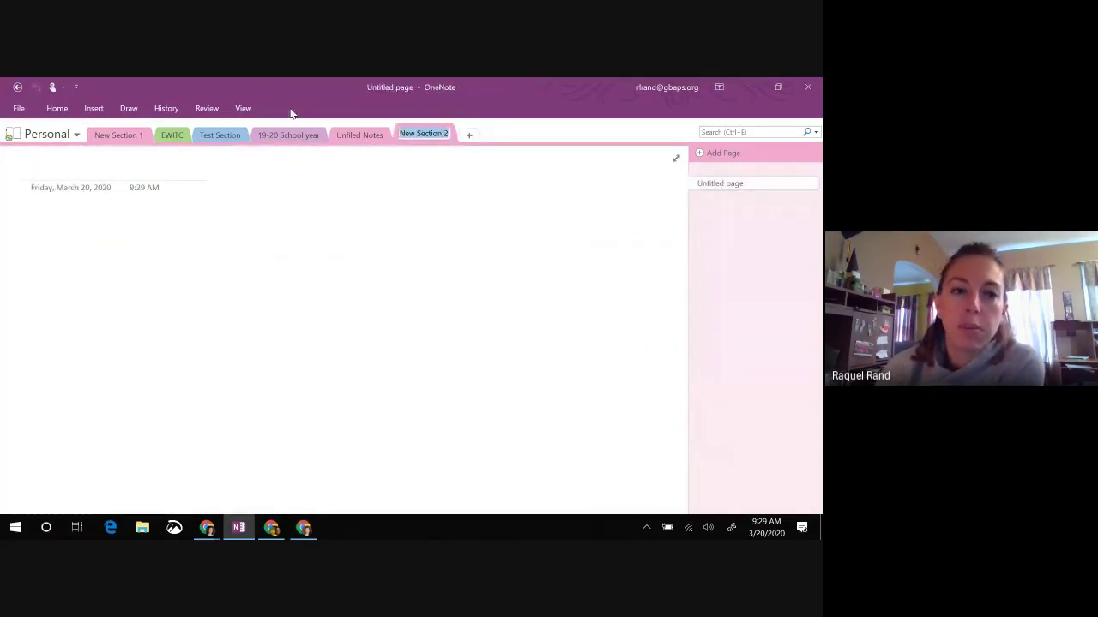
{"action": "right_click", "coordinate": [417, 137]}
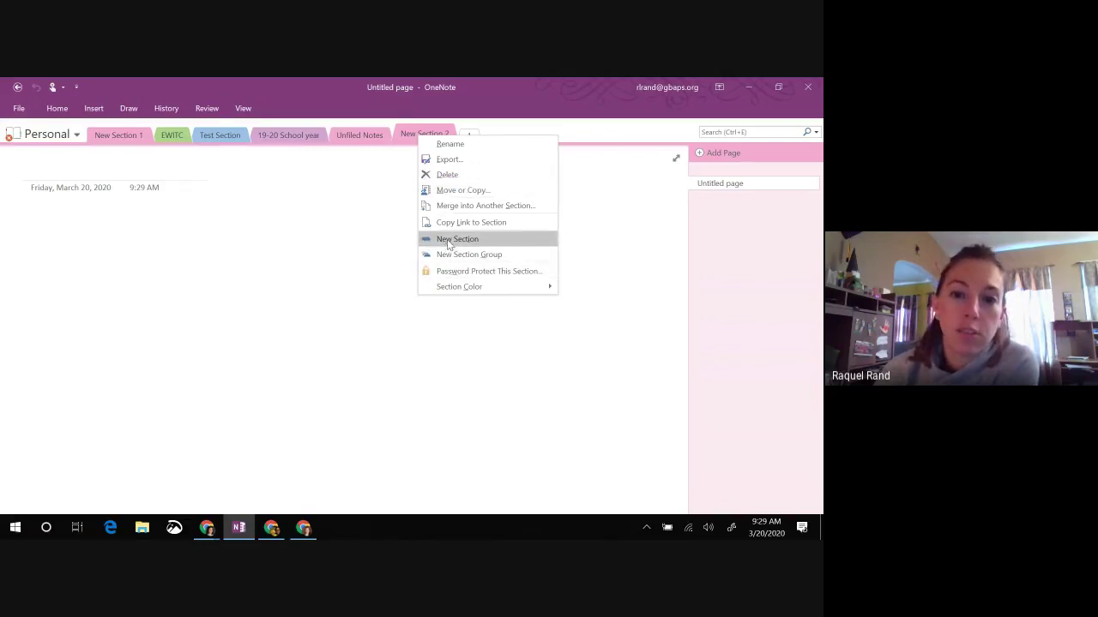
{"action": "left_click", "coordinate": [452, 176]}
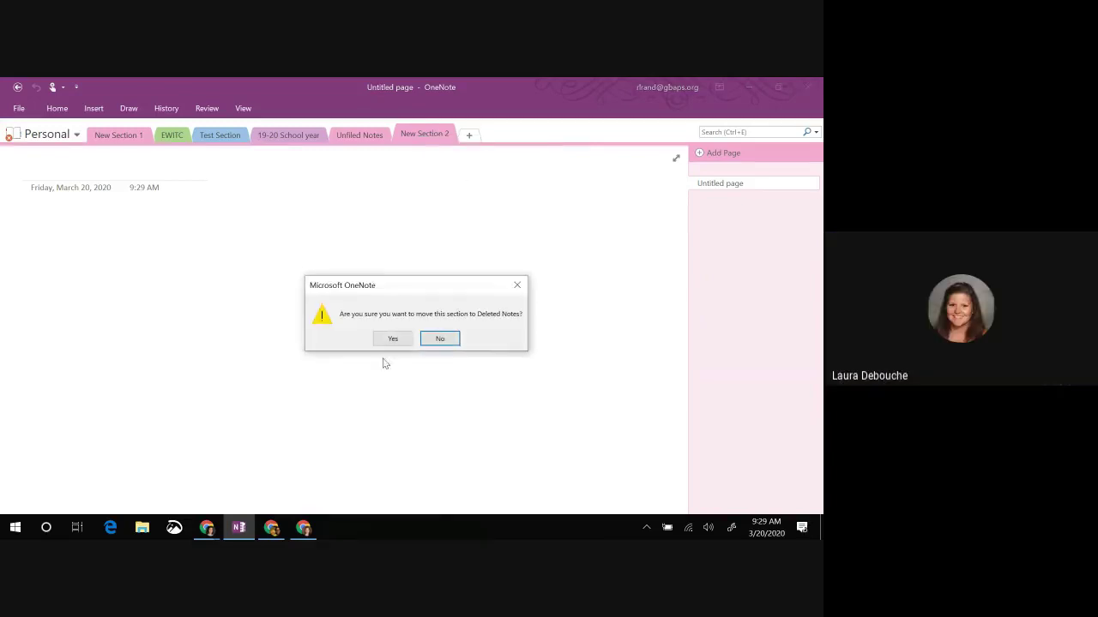
{"action": "left_click", "coordinate": [391, 337]}
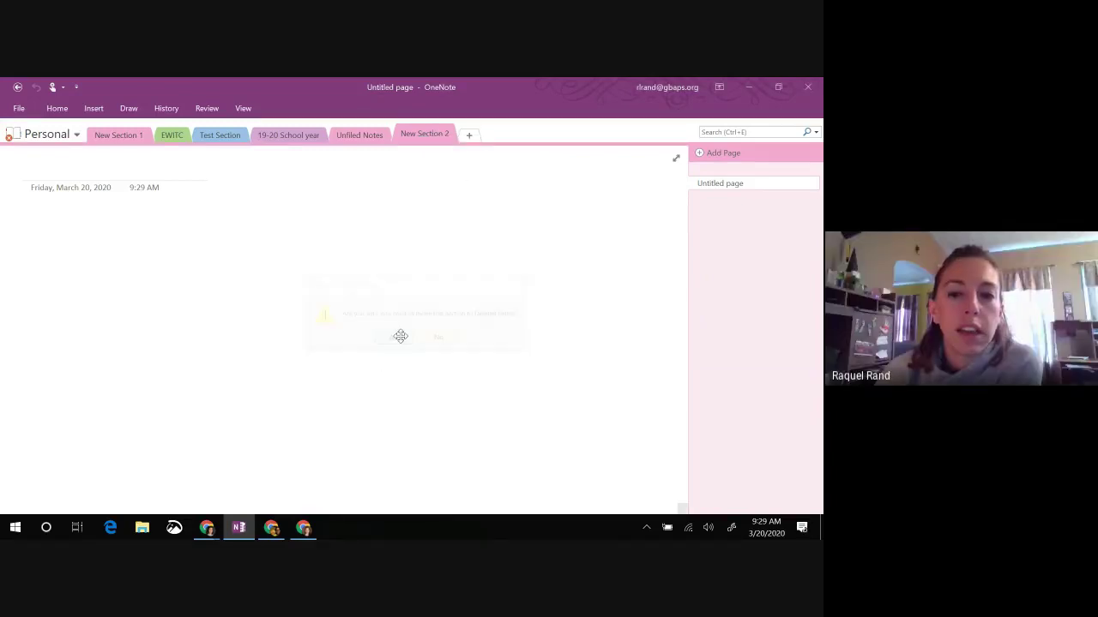
{"action": "left_click", "coordinate": [224, 134]}
Step: Look at the Personal notebook's options in the notebook list, then return to the Bridges Ideas page
{"action": "left_click", "coordinate": [48, 137]}
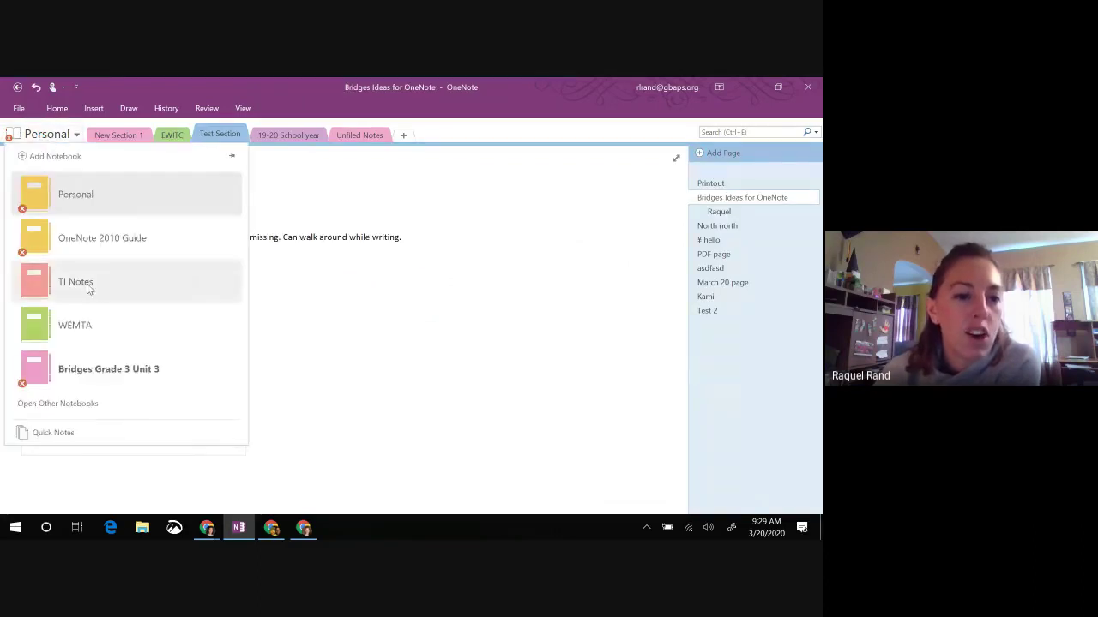
{"action": "right_click", "coordinate": [77, 184]}
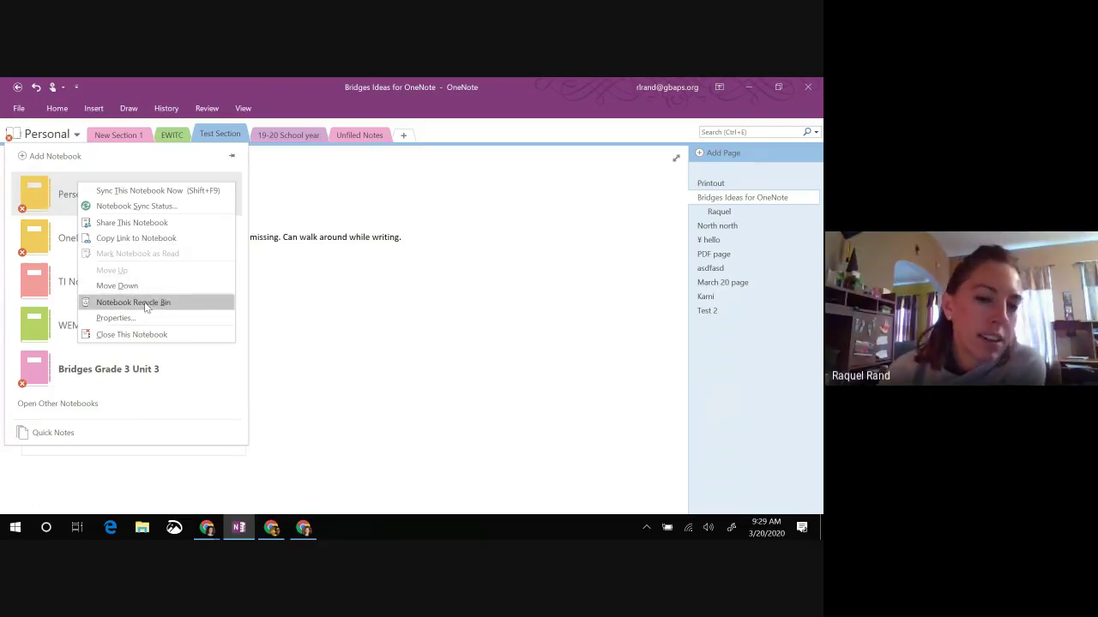
{"action": "left_click", "coordinate": [437, 202]}
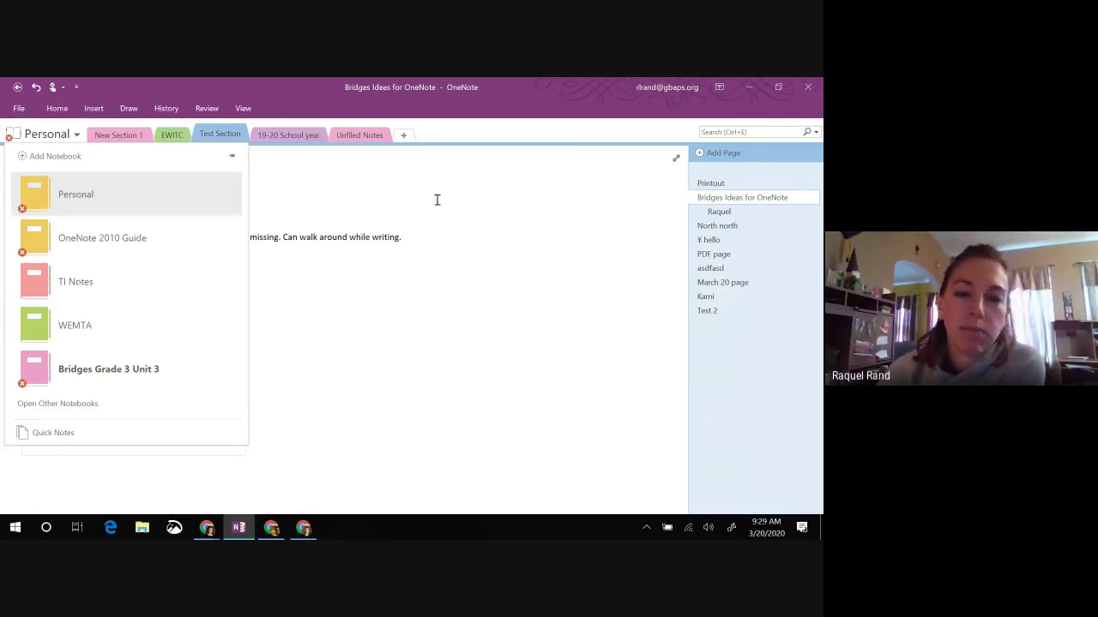
{"action": "left_click", "coordinate": [411, 186]}
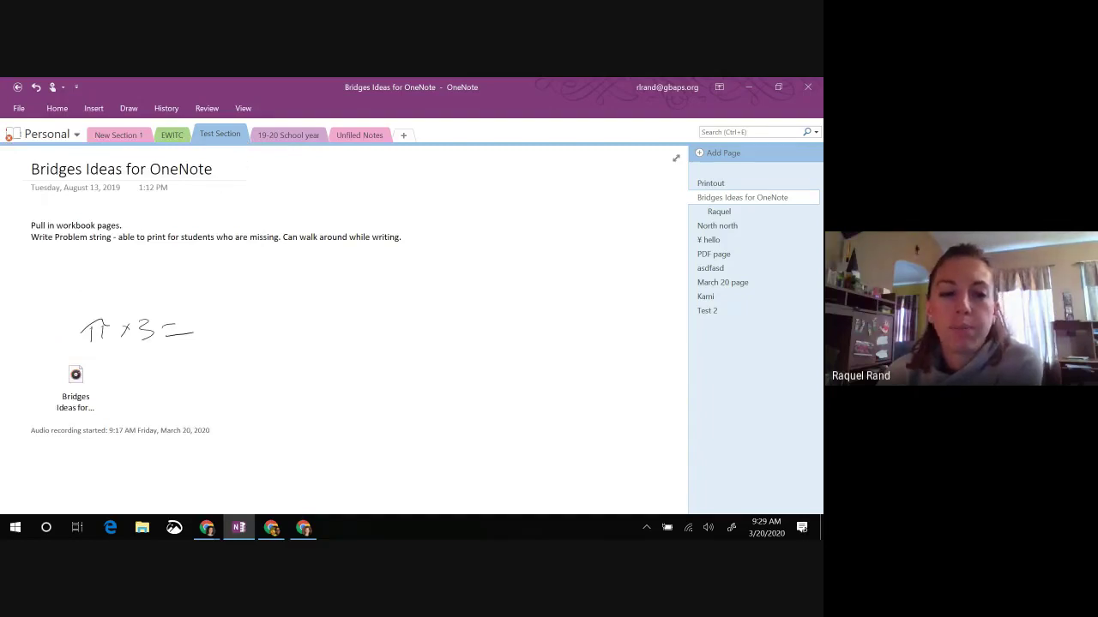
Step: Switch to Meet, check the attendance sheet Docs tab, then return to the meeting and open chat
{"action": "mouse_move", "coordinate": [210, 528]}
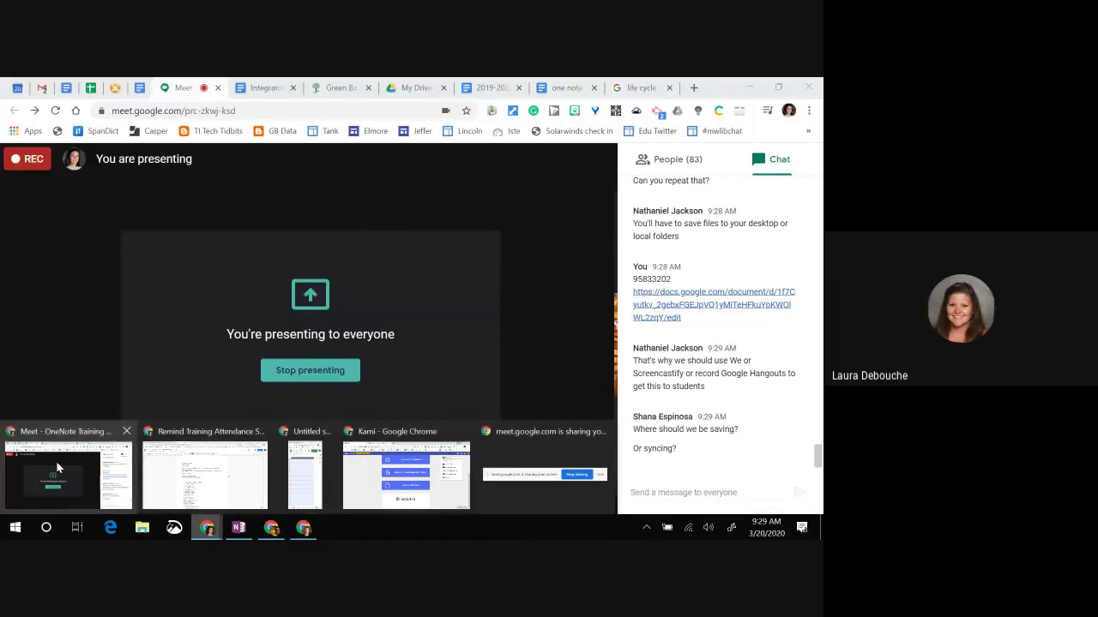
{"action": "left_click", "coordinate": [56, 461]}
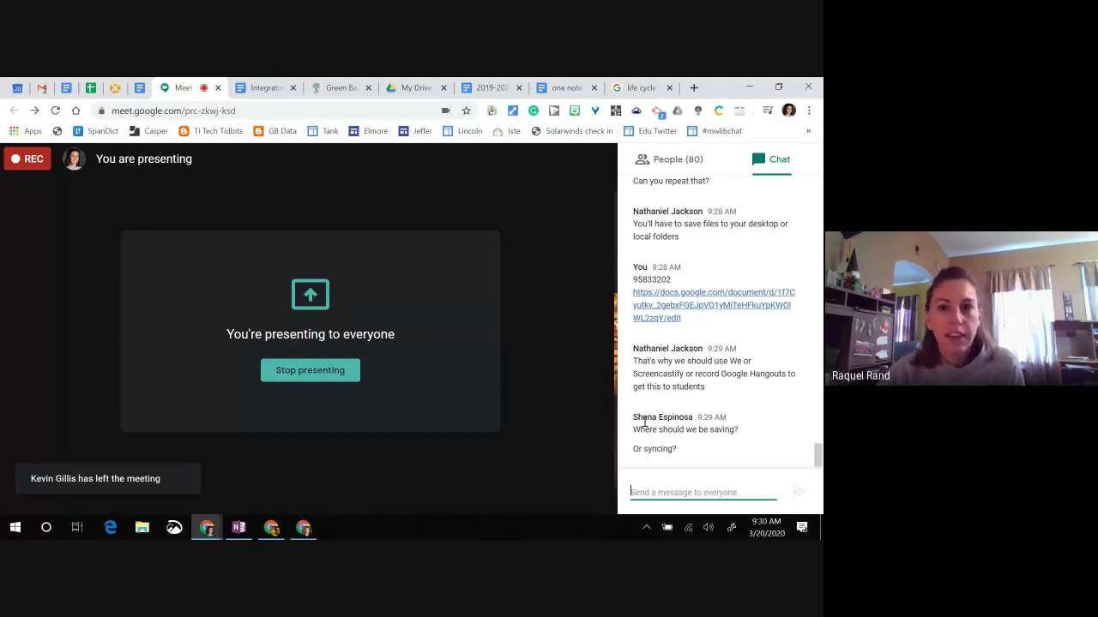
{"action": "left_click", "coordinate": [566, 88]}
{"action": "scroll", "coordinate": [397, 314], "scroll_direction": "down", "scroll_amount": 5}
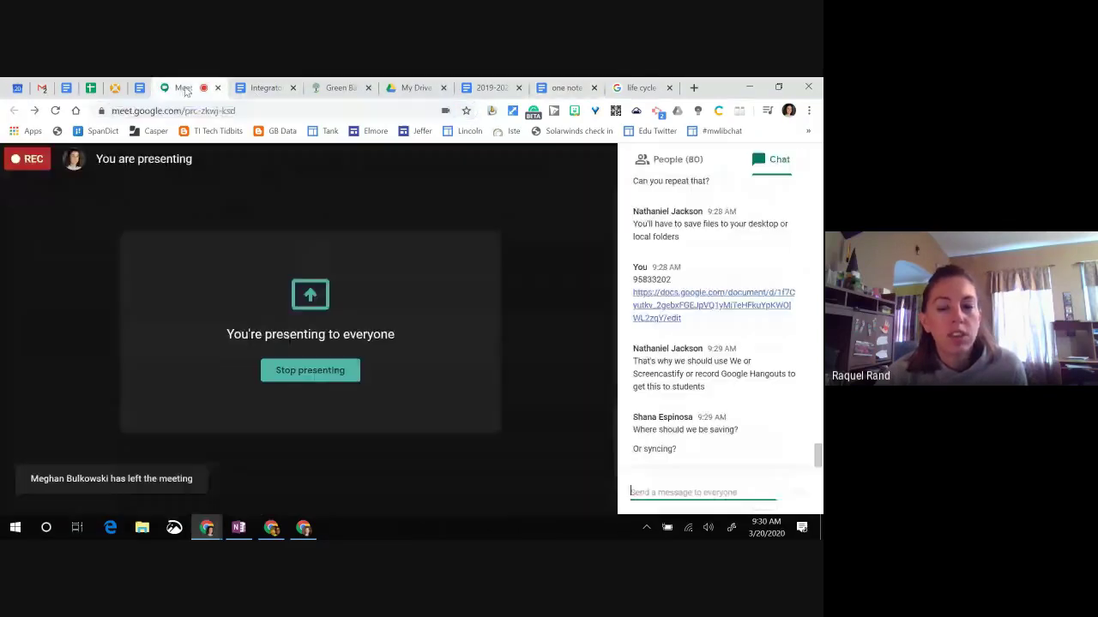
{"action": "left_click", "coordinate": [184, 89]}
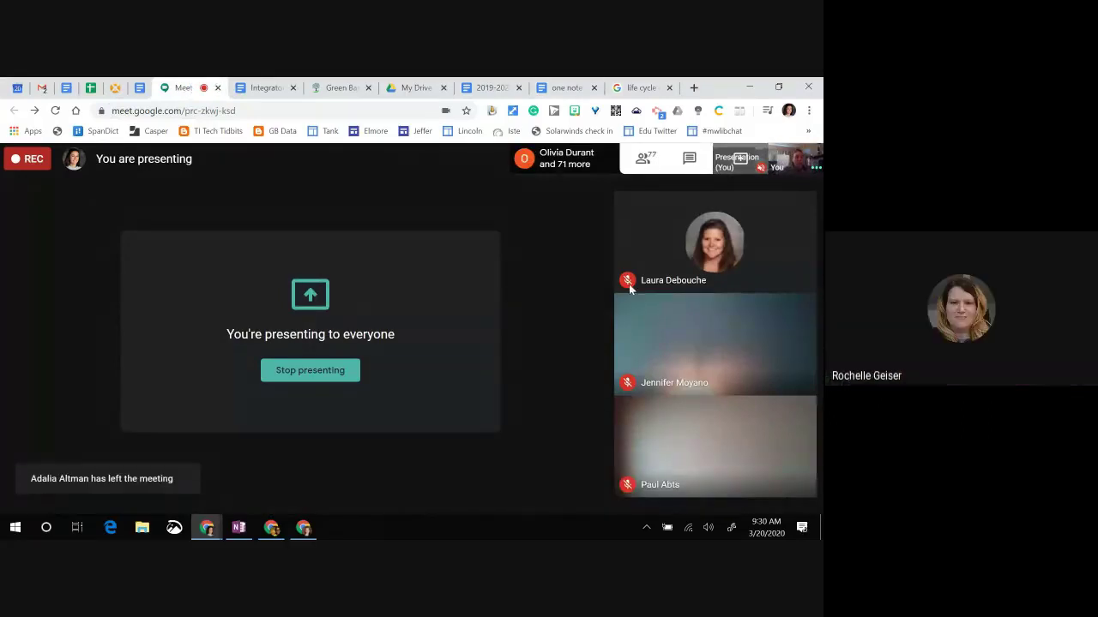
{"action": "left_click", "coordinate": [689, 159]}
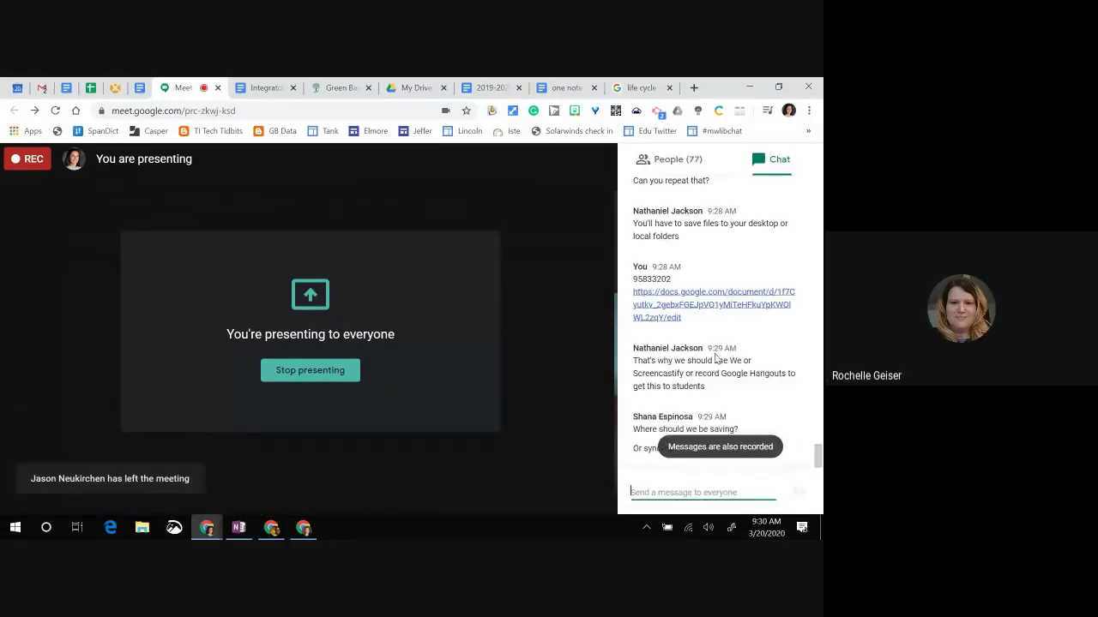
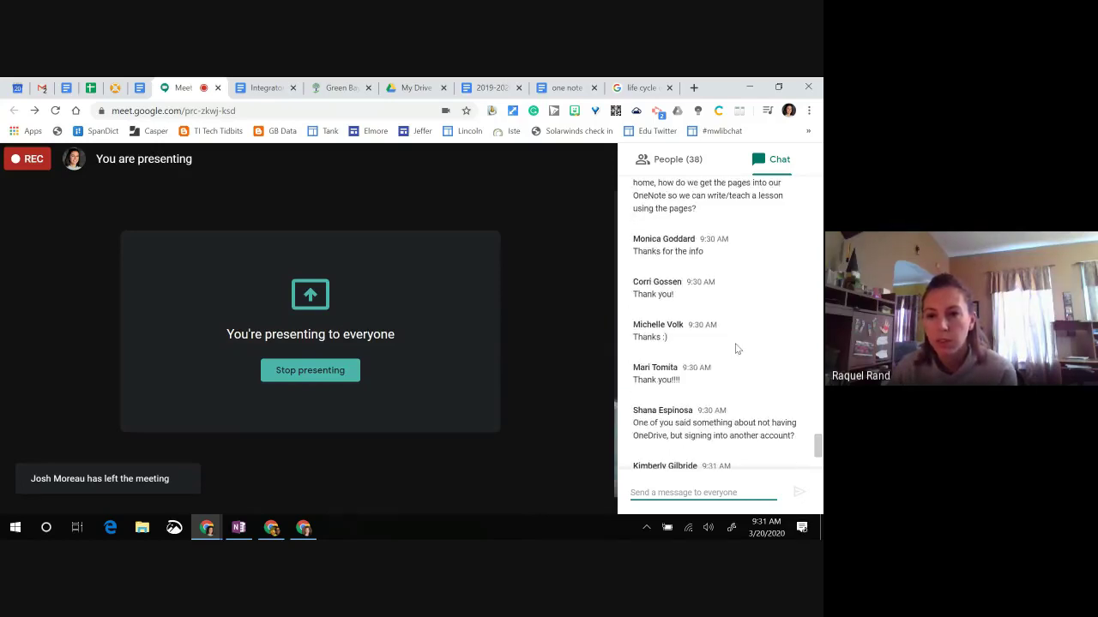
Step: Review the TI Support Planning March 2020 schedule, then launch Frontline Education from ClassLink
{"action": "scroll", "coordinate": [738, 352], "scroll_direction": "up", "scroll_amount": 1}
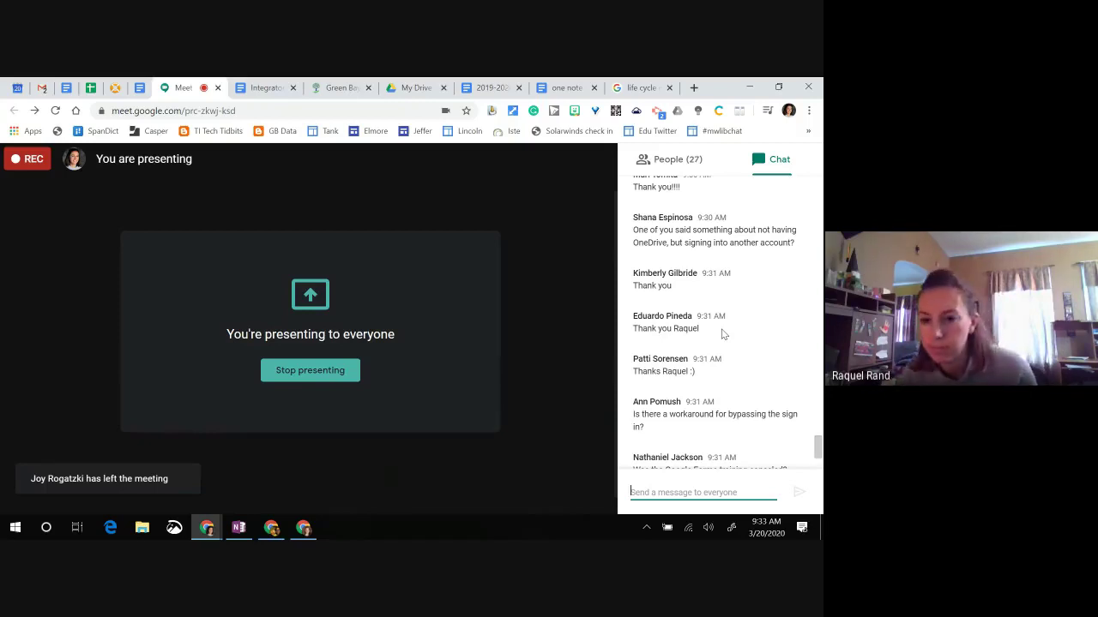
{"action": "scroll", "coordinate": [723, 334], "scroll_direction": "down", "scroll_amount": 3}
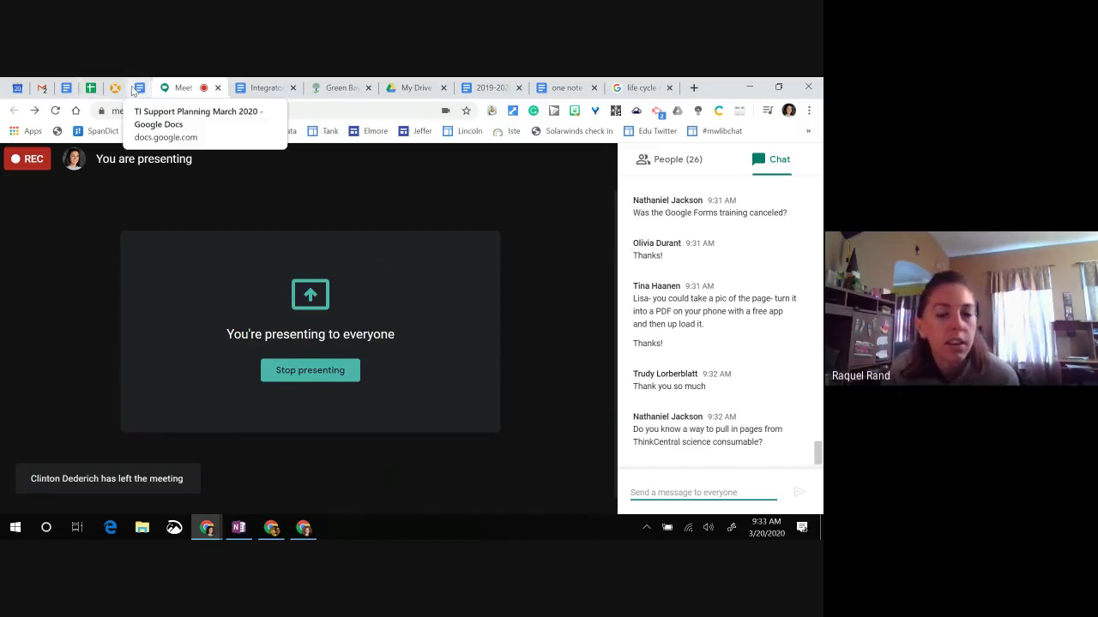
{"action": "left_click", "coordinate": [138, 89]}
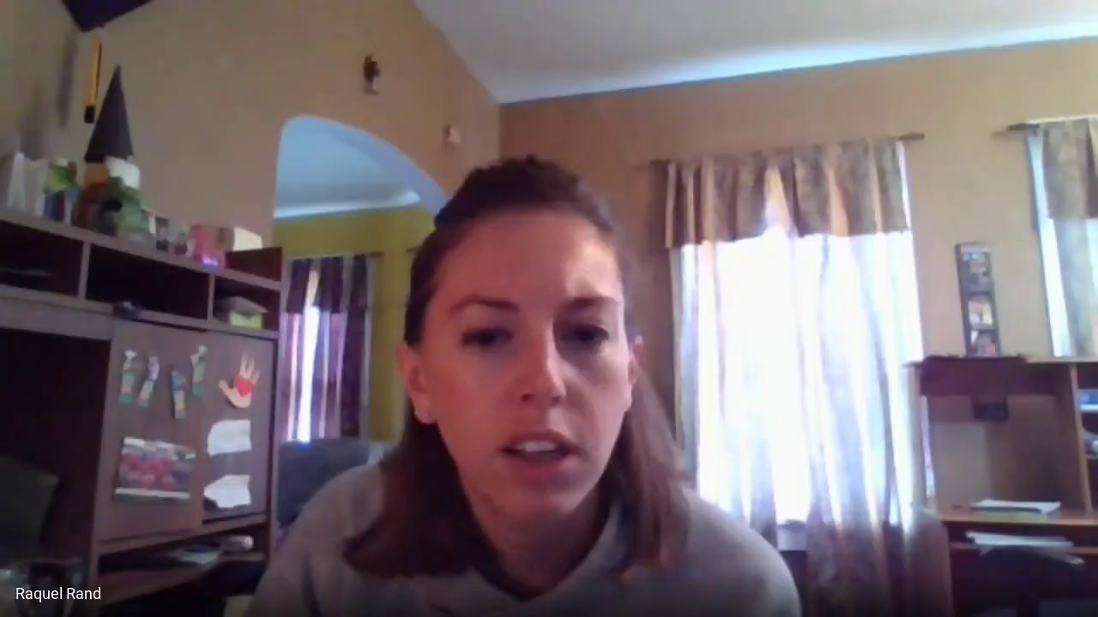
{"action": "scroll", "coordinate": [367, 416], "scroll_direction": "down", "scroll_amount": 1}
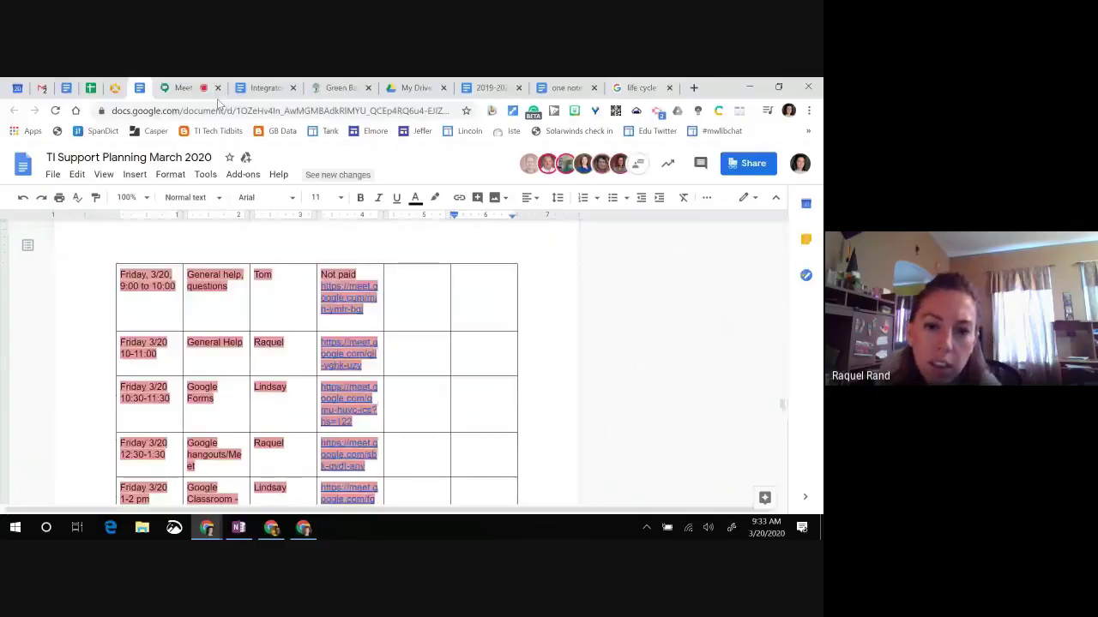
{"action": "left_click", "coordinate": [340, 87]}
{"action": "left_click", "coordinate": [435, 283]}
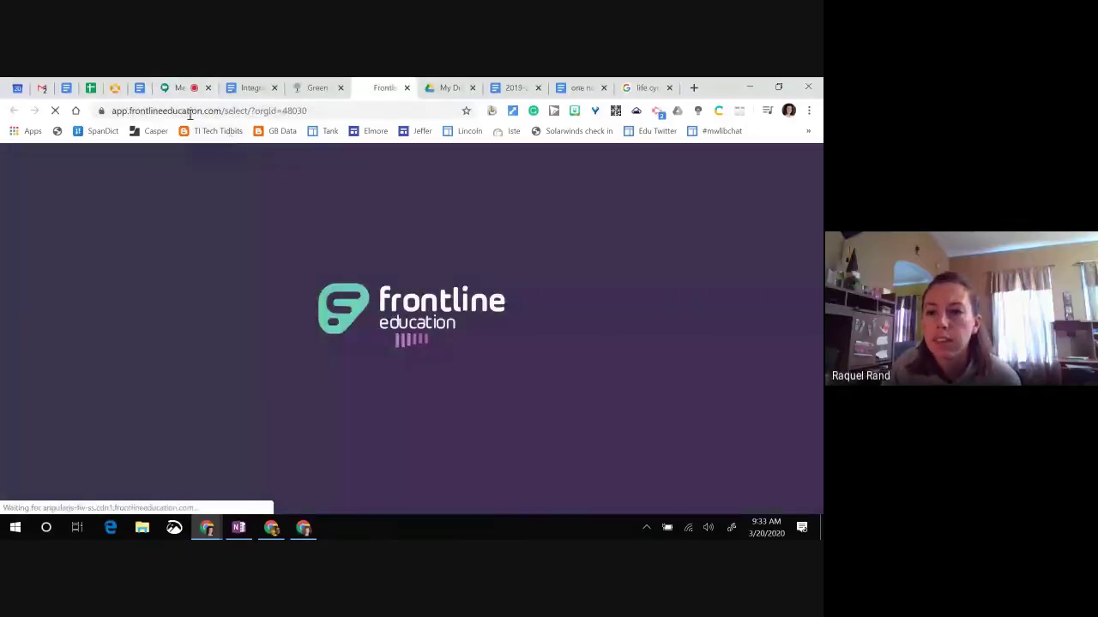
Step: Open Frontline's Professional Growth application, checking on the Meet call while it loads
{"action": "left_click", "coordinate": [176, 89]}
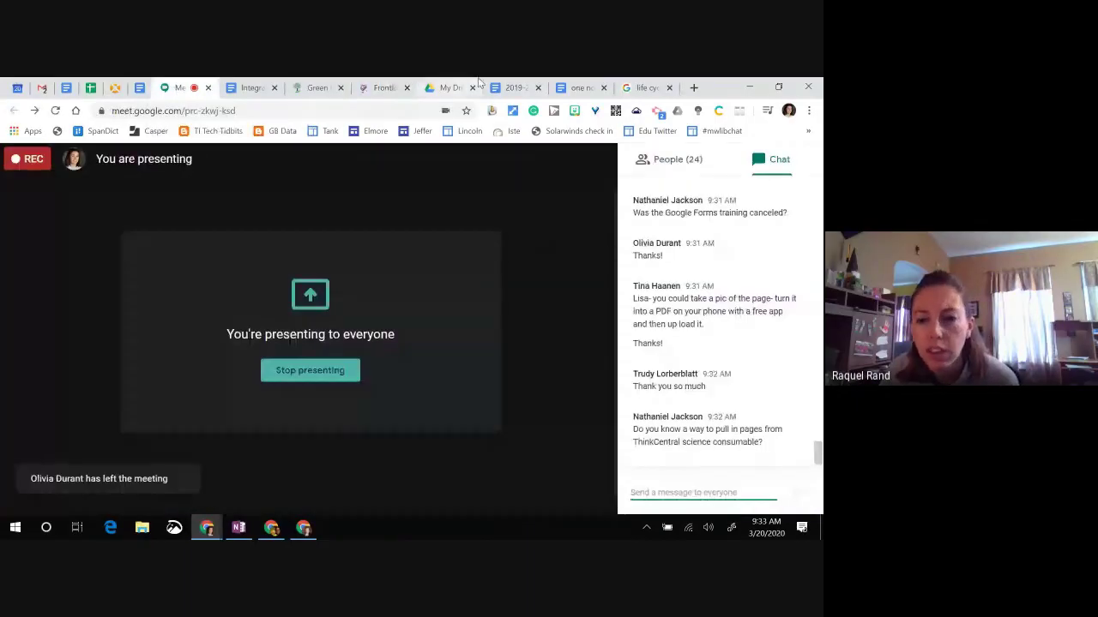
{"action": "left_click", "coordinate": [373, 91]}
{"action": "left_click", "coordinate": [140, 364]}
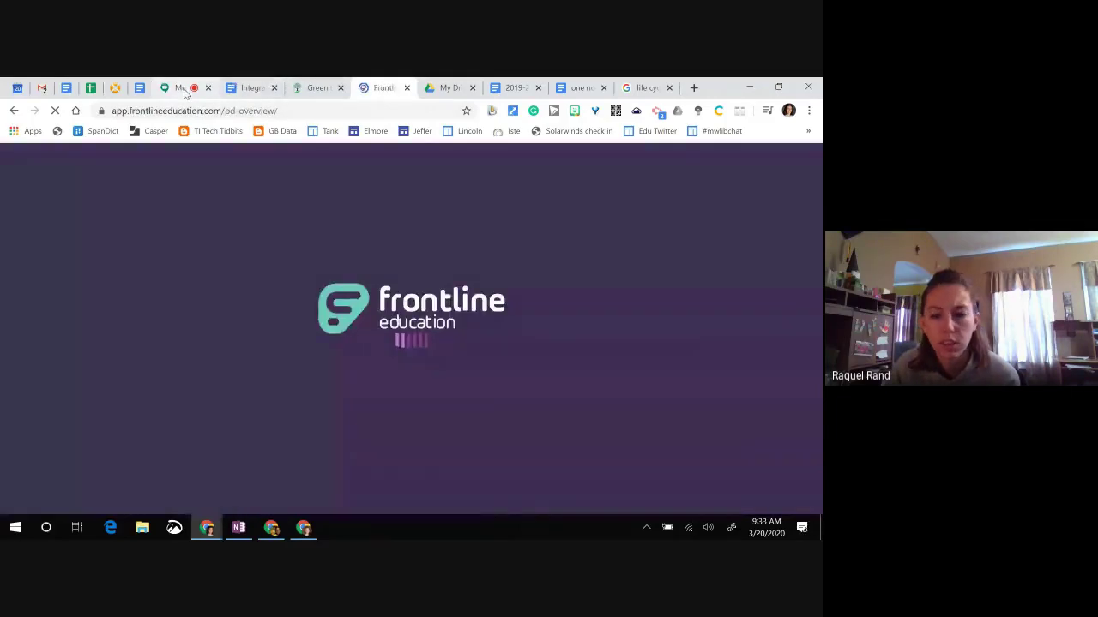
{"action": "left_click", "coordinate": [175, 88]}
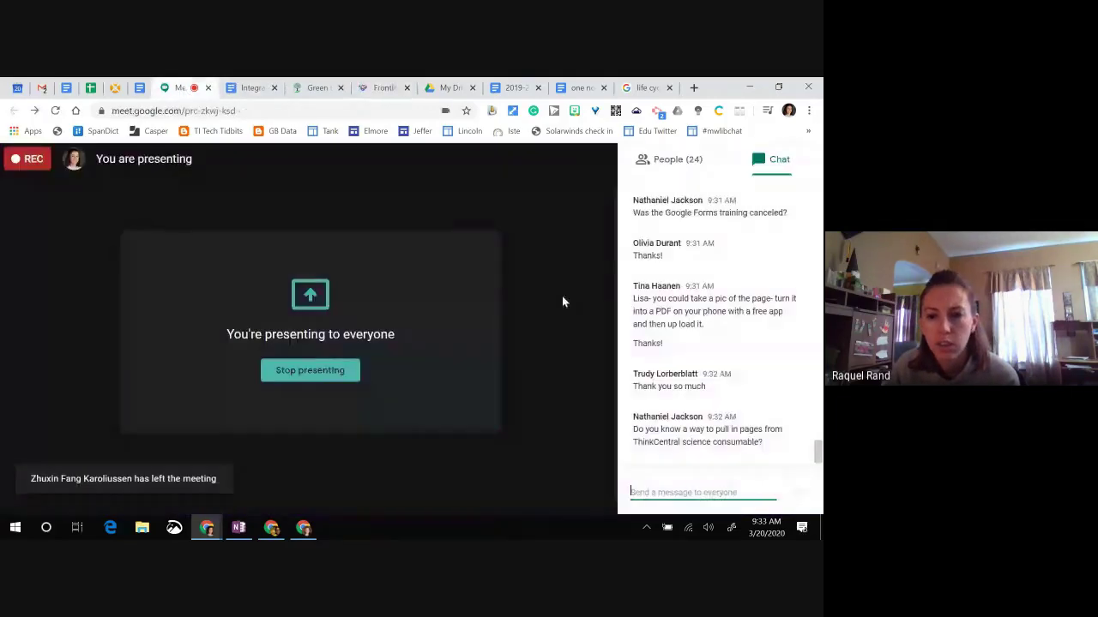
{"action": "scroll", "coordinate": [681, 295], "scroll_direction": "up", "scroll_amount": 4}
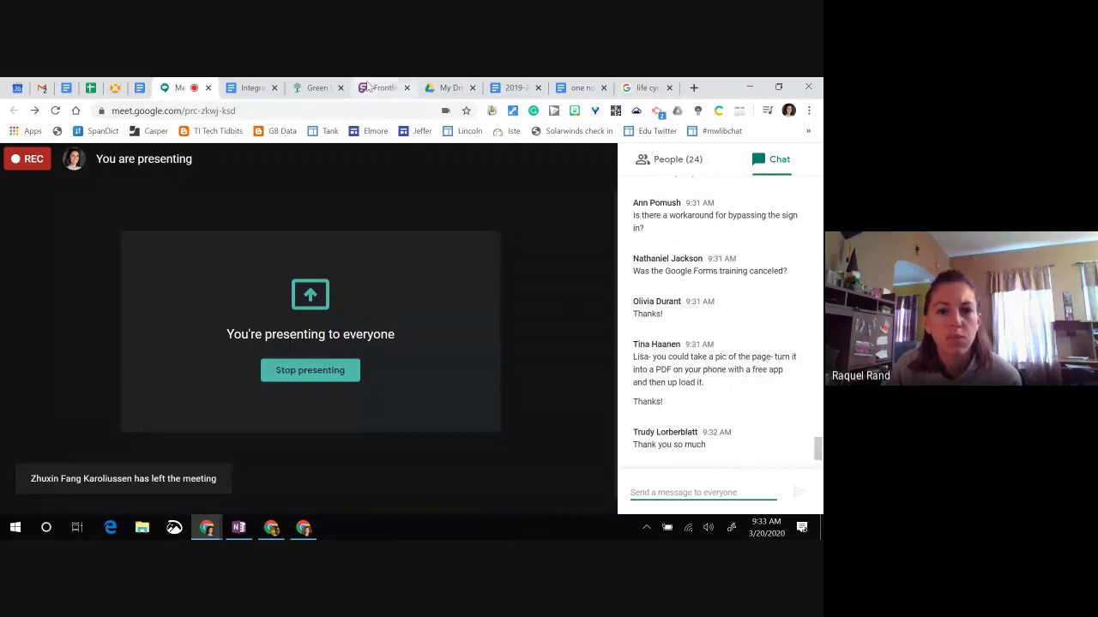
{"action": "left_click", "coordinate": [384, 88]}
Step: Search the District Catalog for 03/20/2020 to 03/21/2020 and review the listed sessions
{"action": "left_click", "coordinate": [68, 290]}
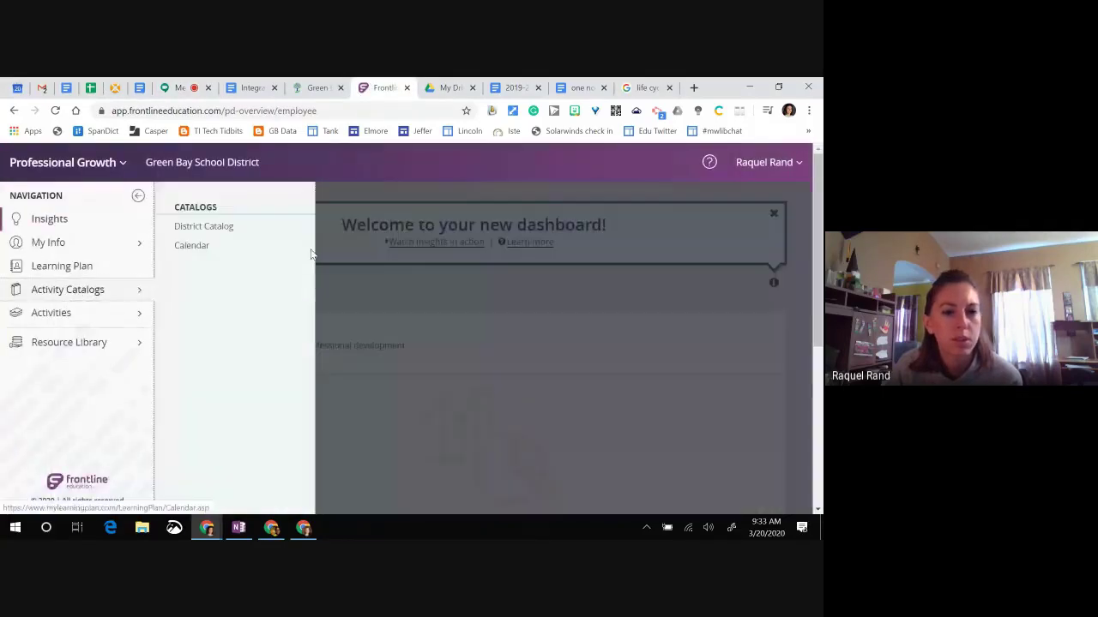
{"action": "left_click", "coordinate": [206, 226]}
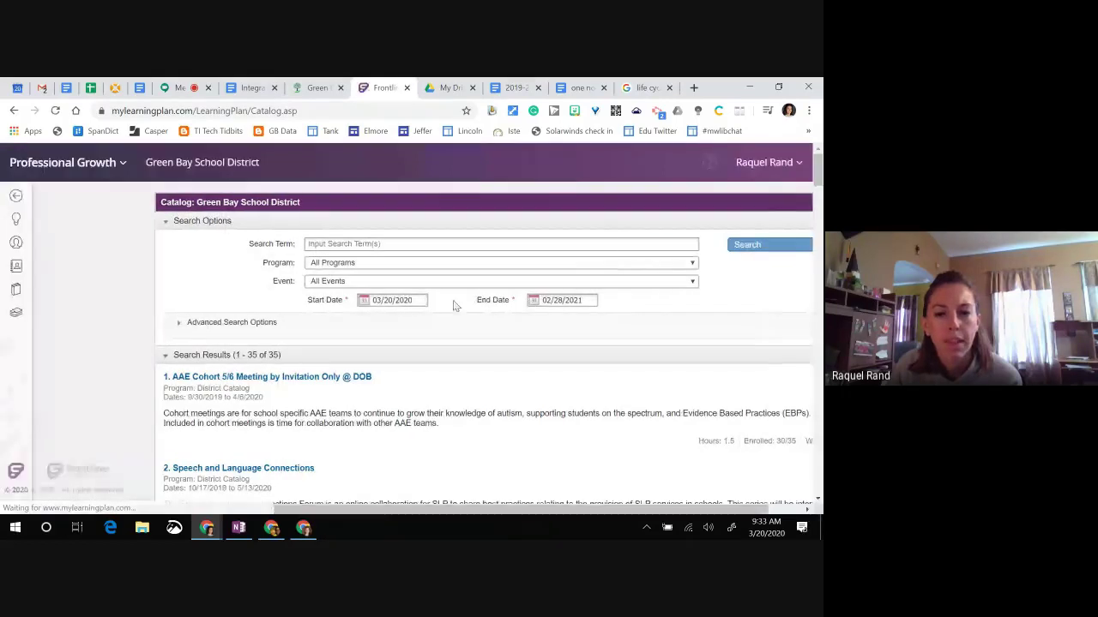
{"action": "left_click", "coordinate": [534, 301]}
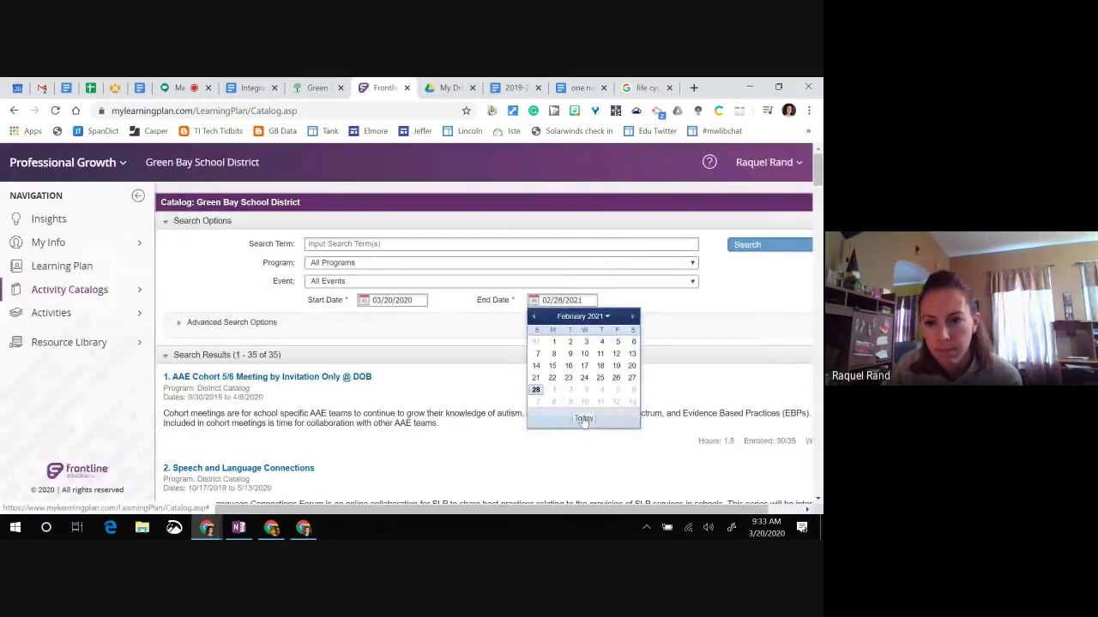
{"action": "left_click", "coordinate": [584, 418]}
{"action": "left_click", "coordinate": [534, 300]}
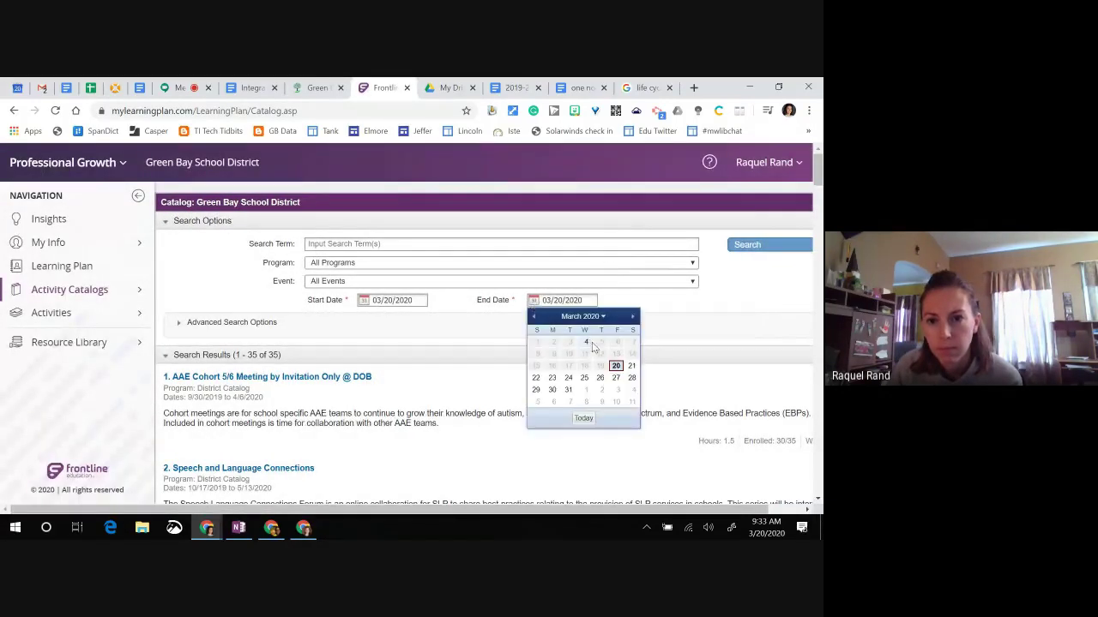
{"action": "left_click", "coordinate": [631, 366]}
{"action": "left_click", "coordinate": [747, 253]}
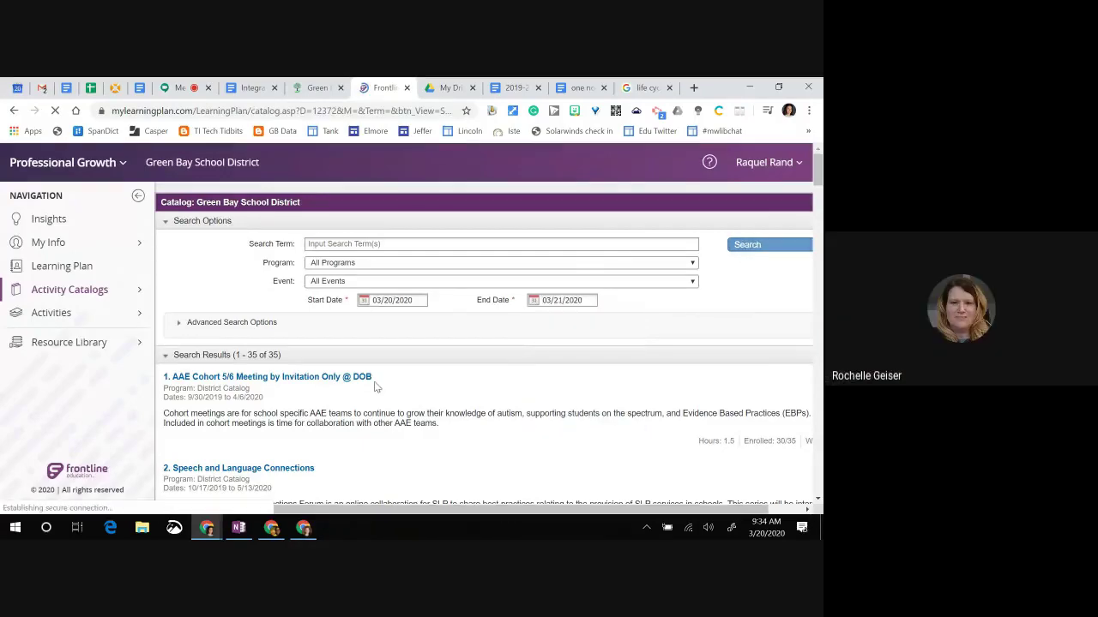
{"action": "scroll", "coordinate": [346, 384], "scroll_direction": "down", "scroll_amount": 3}
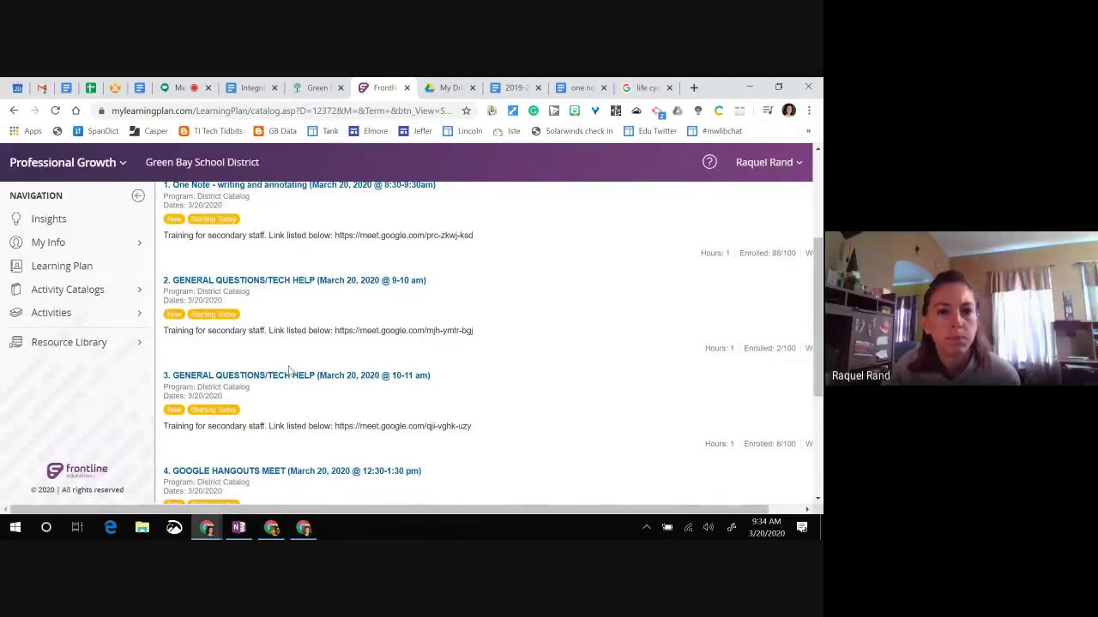
{"action": "scroll", "coordinate": [289, 370], "scroll_direction": "up", "scroll_amount": 2}
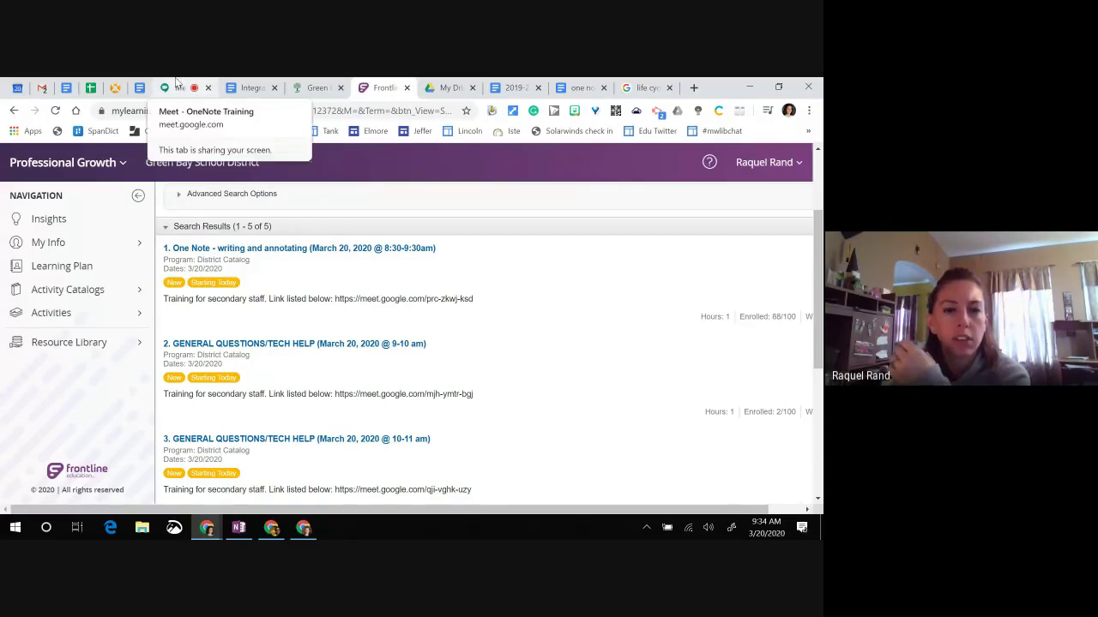
Step: Read the 'today's sessions' Gmail thread, then go back to the Meet presentation
{"action": "left_click", "coordinate": [175, 85]}
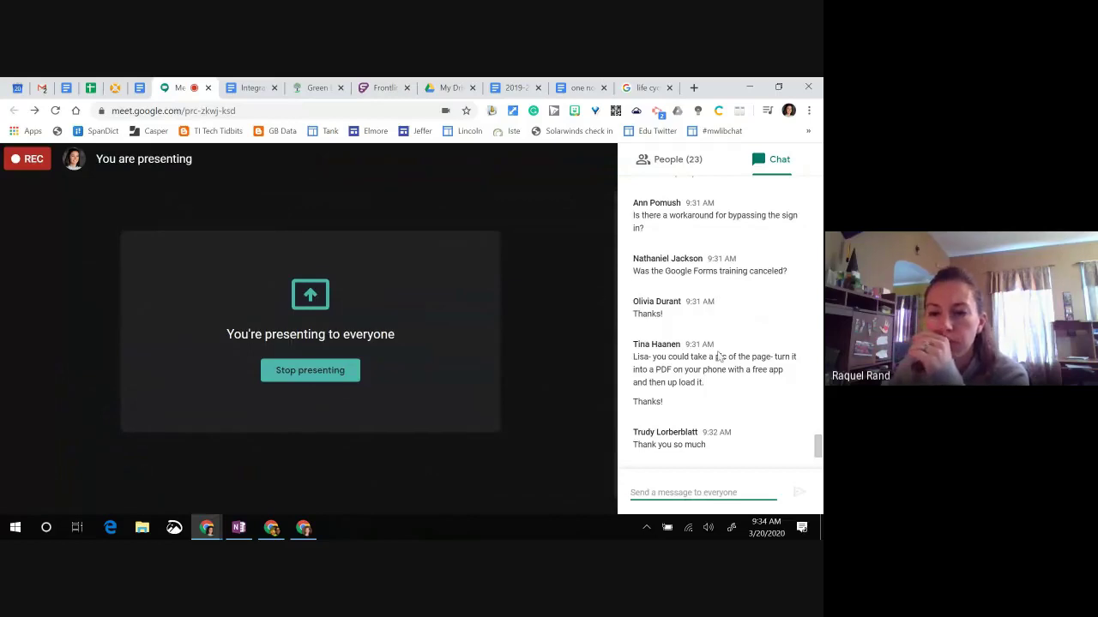
{"action": "left_click", "coordinate": [42, 87]}
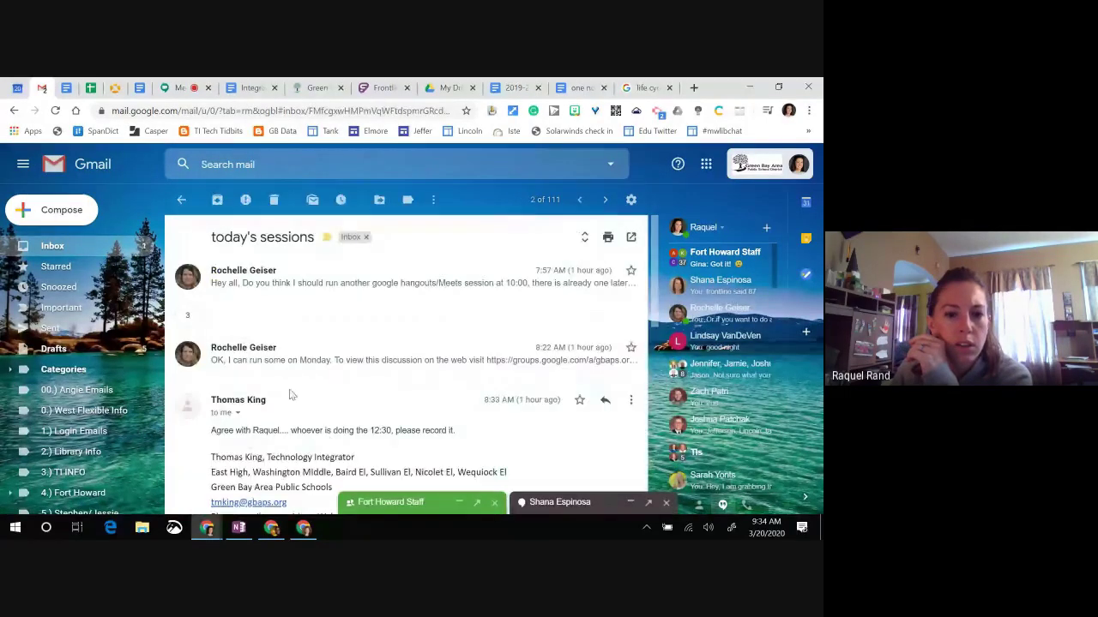
{"action": "scroll", "coordinate": [314, 394], "scroll_direction": "up", "scroll_amount": 3}
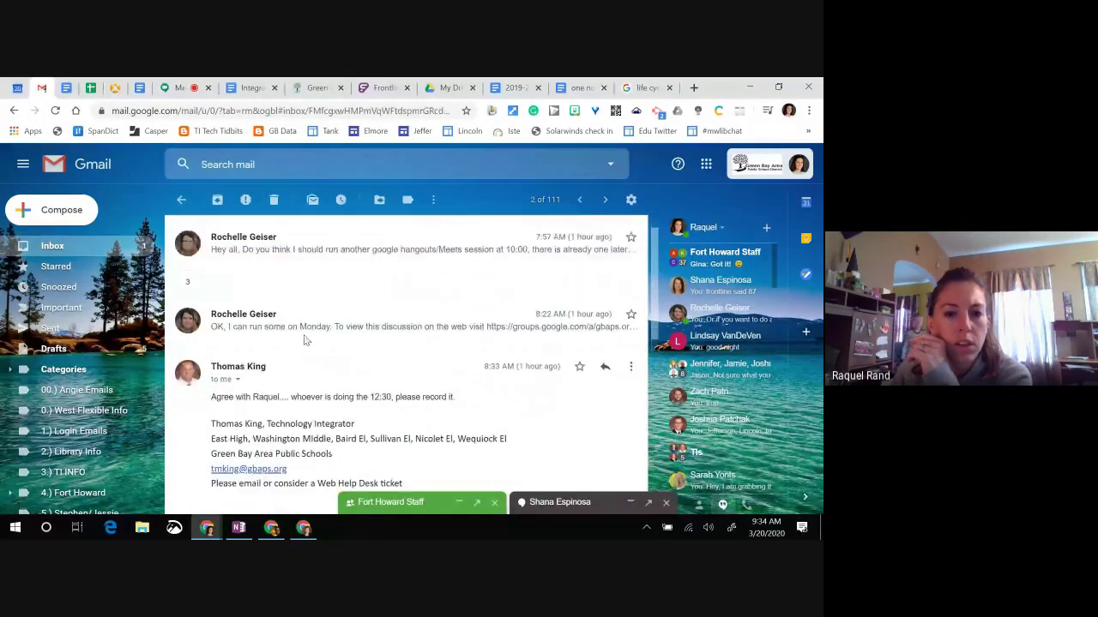
{"action": "left_click", "coordinate": [181, 198]}
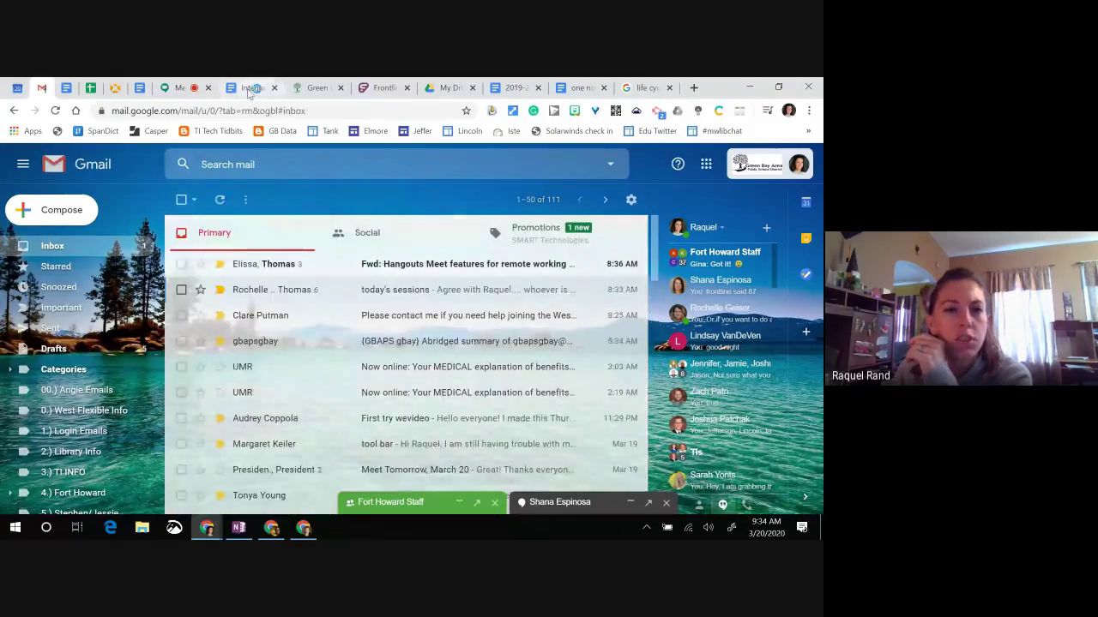
{"action": "left_click", "coordinate": [176, 87]}
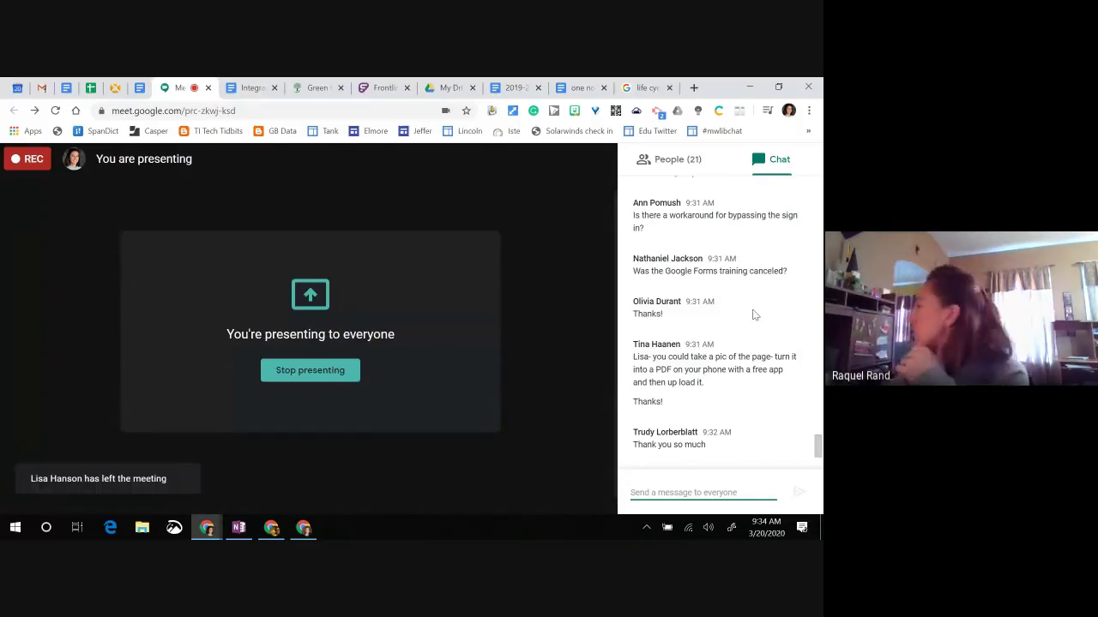
Step: Scroll through the latest Meet chat questions and launch Snip & Sketch
{"action": "scroll", "coordinate": [756, 324], "scroll_direction": "down", "scroll_amount": 1}
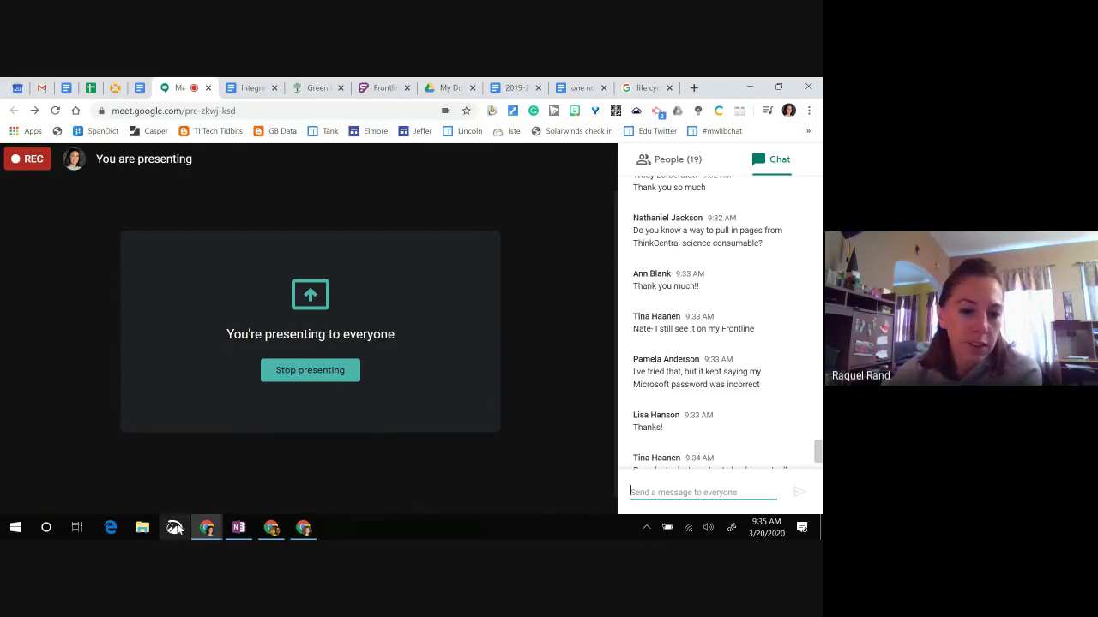
{"action": "left_click", "coordinate": [174, 525]}
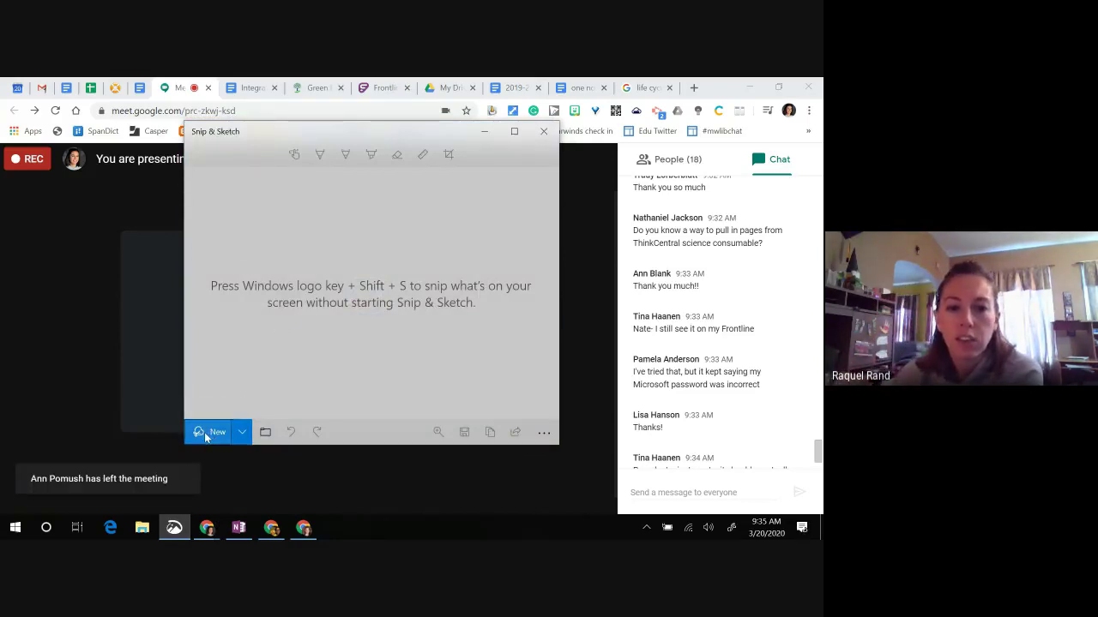
Step: Snip the 'You're presenting to everyone' panel and minimize Snip & Sketch
{"action": "left_click", "coordinate": [206, 436]}
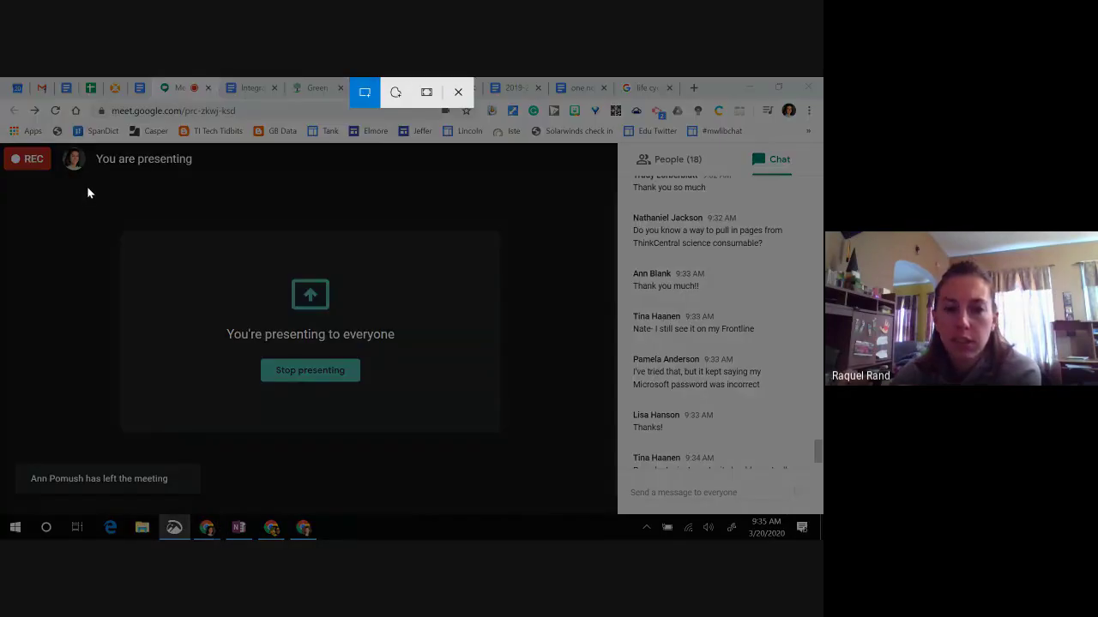
{"action": "left_click_drag", "start_coordinate": [101, 185], "coordinate": [604, 467]}
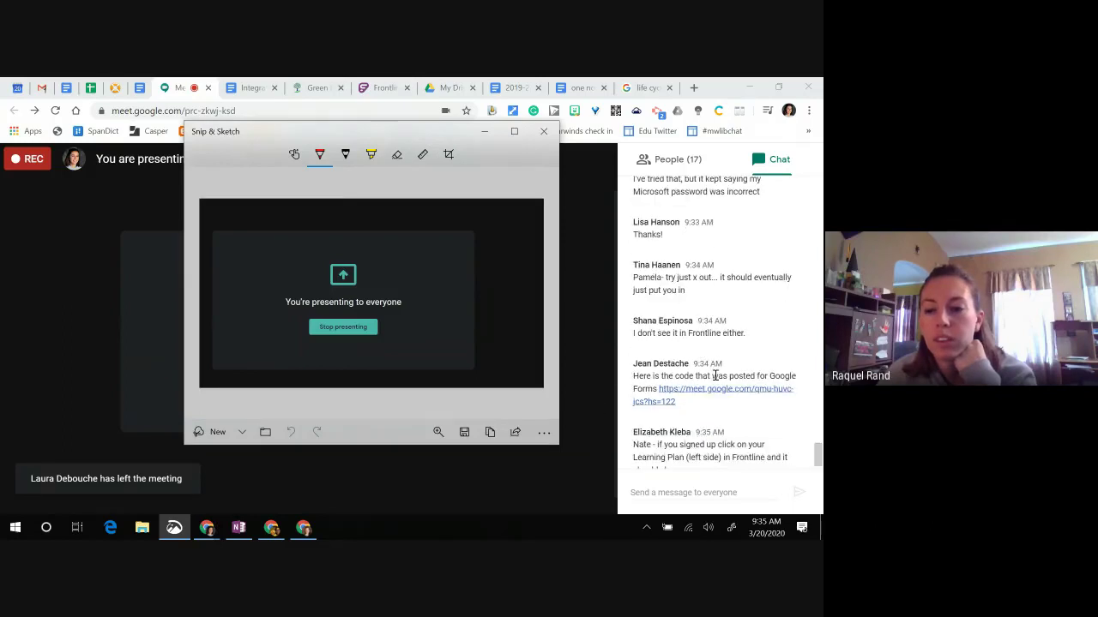
{"action": "scroll", "coordinate": [713, 330], "scroll_direction": "down", "scroll_amount": 1}
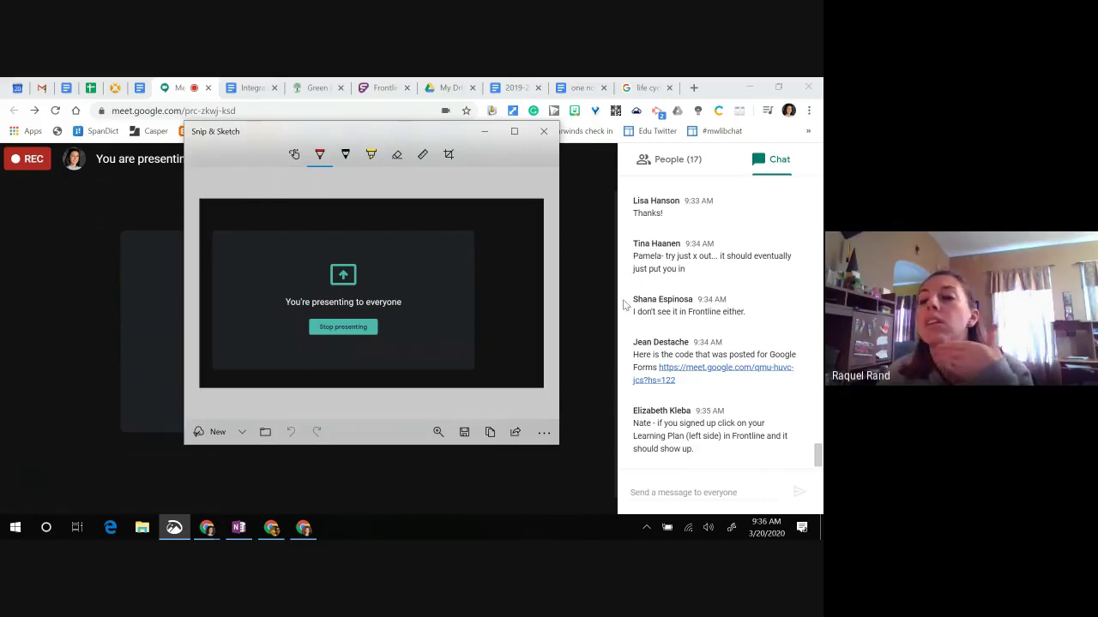
{"action": "left_click", "coordinate": [486, 131]}
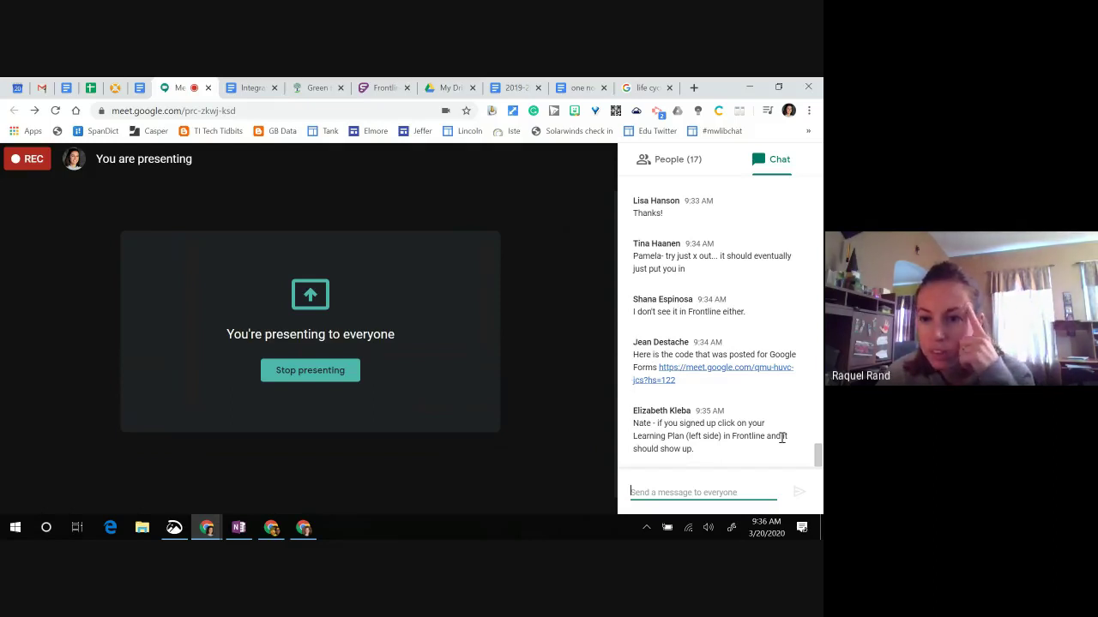
{"action": "left_click", "coordinate": [363, 90]}
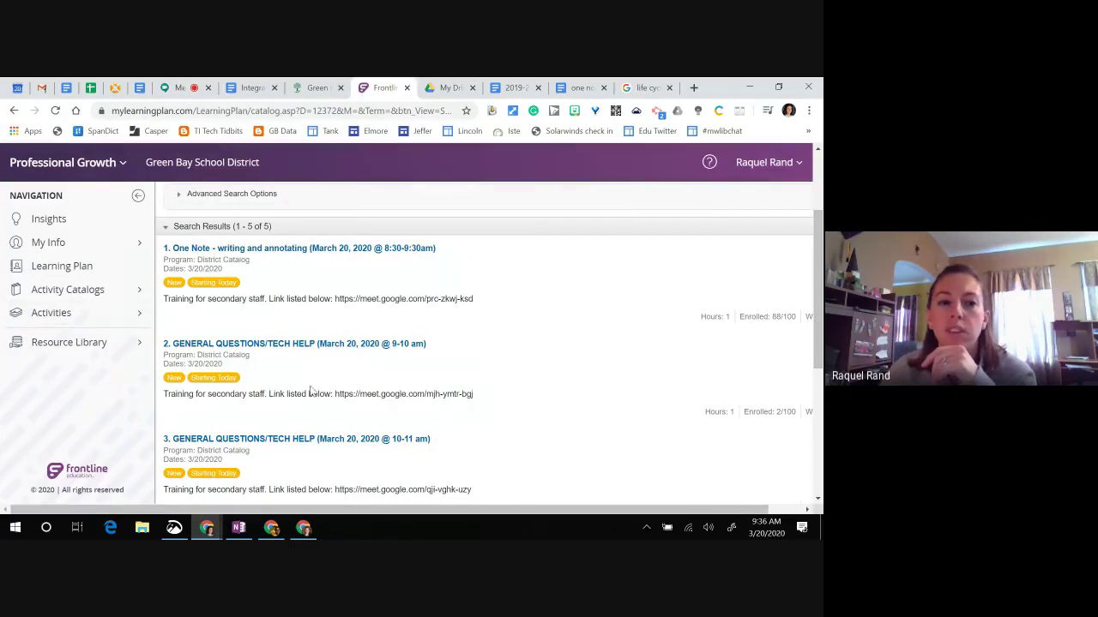
{"action": "scroll", "coordinate": [313, 387], "scroll_direction": "down", "scroll_amount": 3}
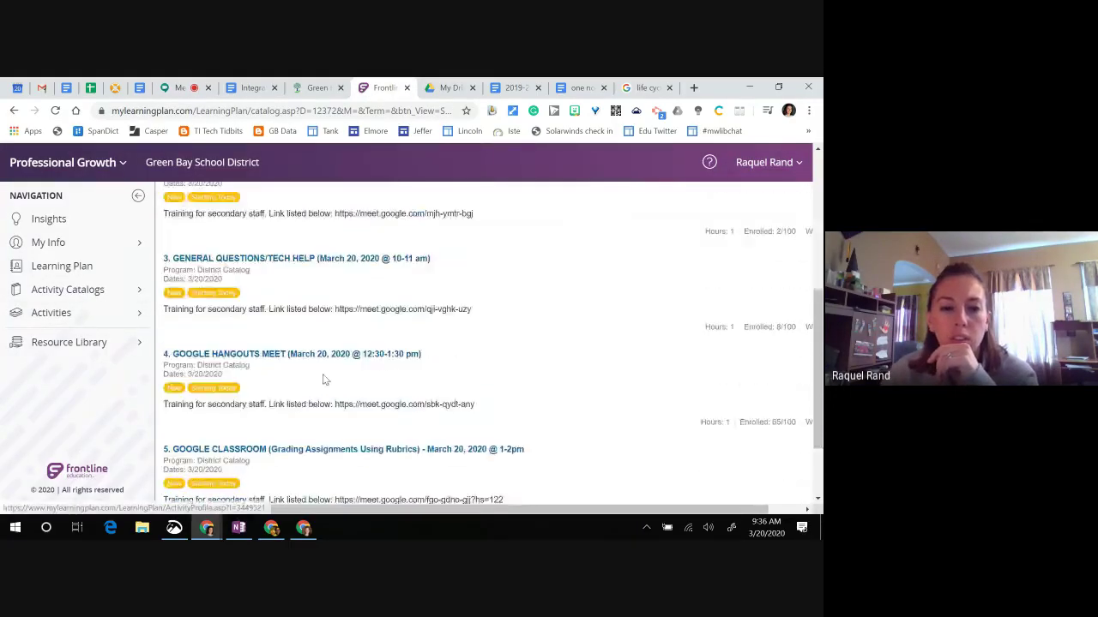
{"action": "scroll", "coordinate": [324, 380], "scroll_direction": "down", "scroll_amount": 2}
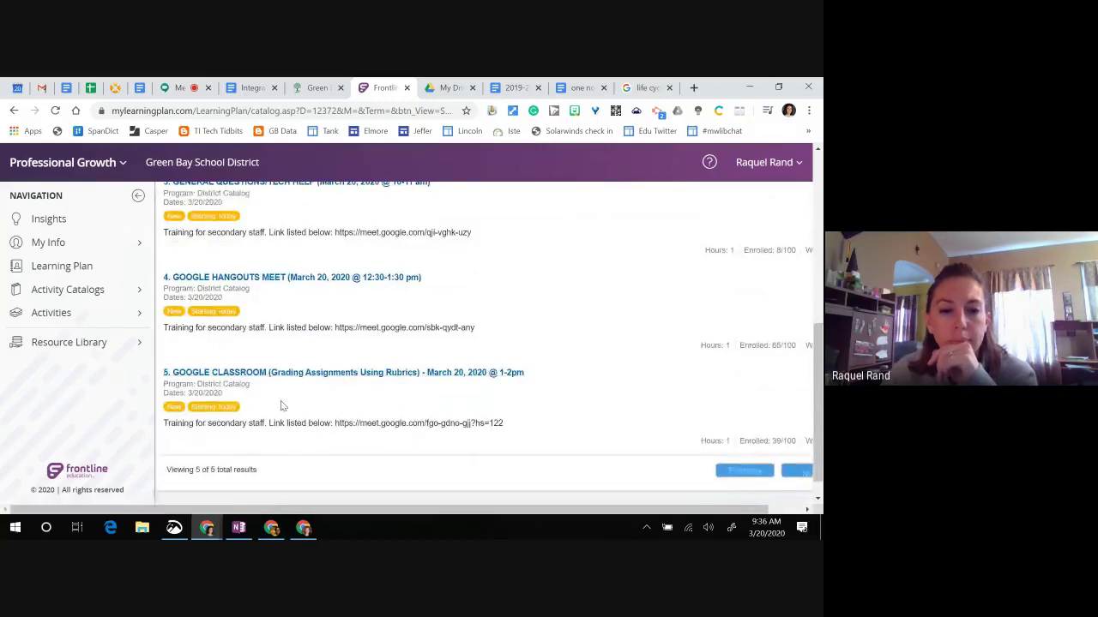
{"action": "scroll", "coordinate": [282, 404], "scroll_direction": "up", "scroll_amount": 1}
{"action": "scroll", "coordinate": [330, 408], "scroll_direction": "up", "scroll_amount": 1}
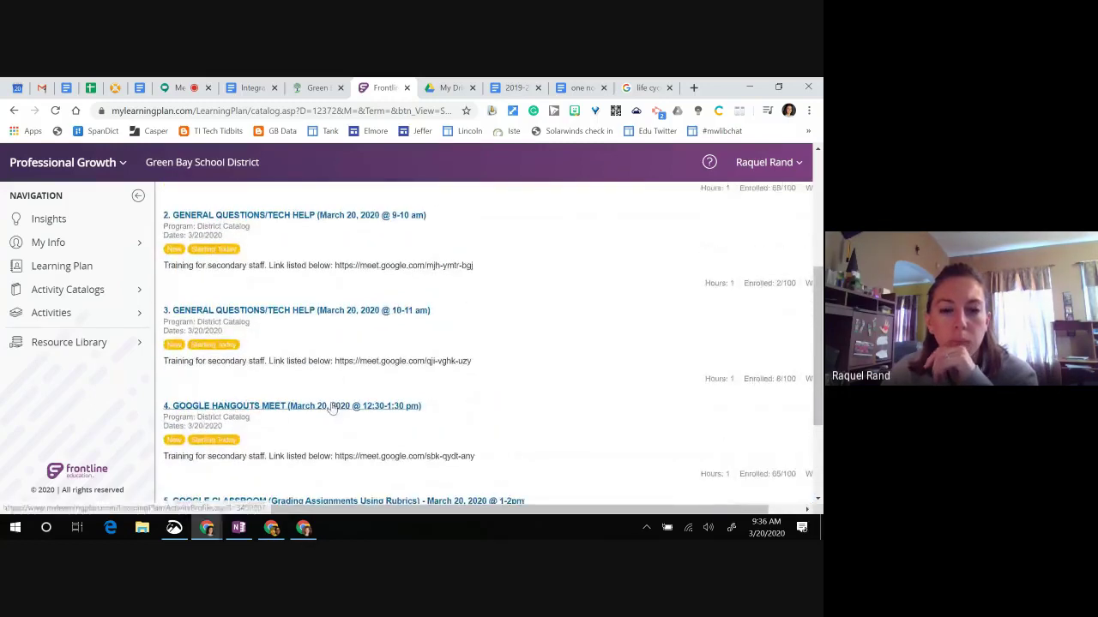
{"action": "scroll", "coordinate": [324, 296], "scroll_direction": "up", "scroll_amount": 1}
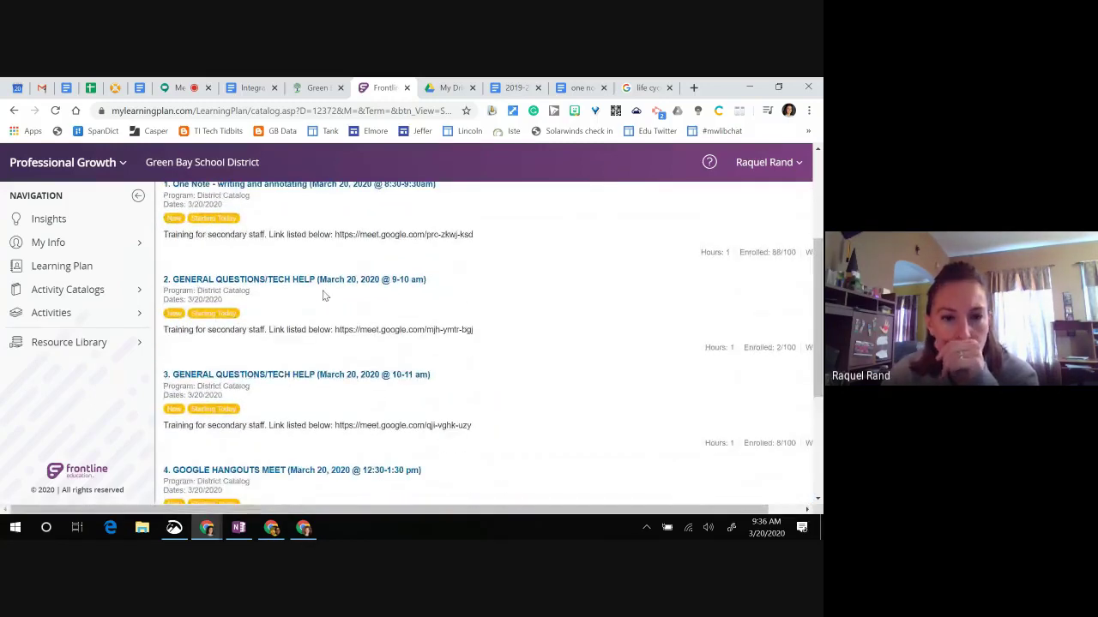
{"action": "scroll", "coordinate": [324, 296], "scroll_direction": "up", "scroll_amount": 1}
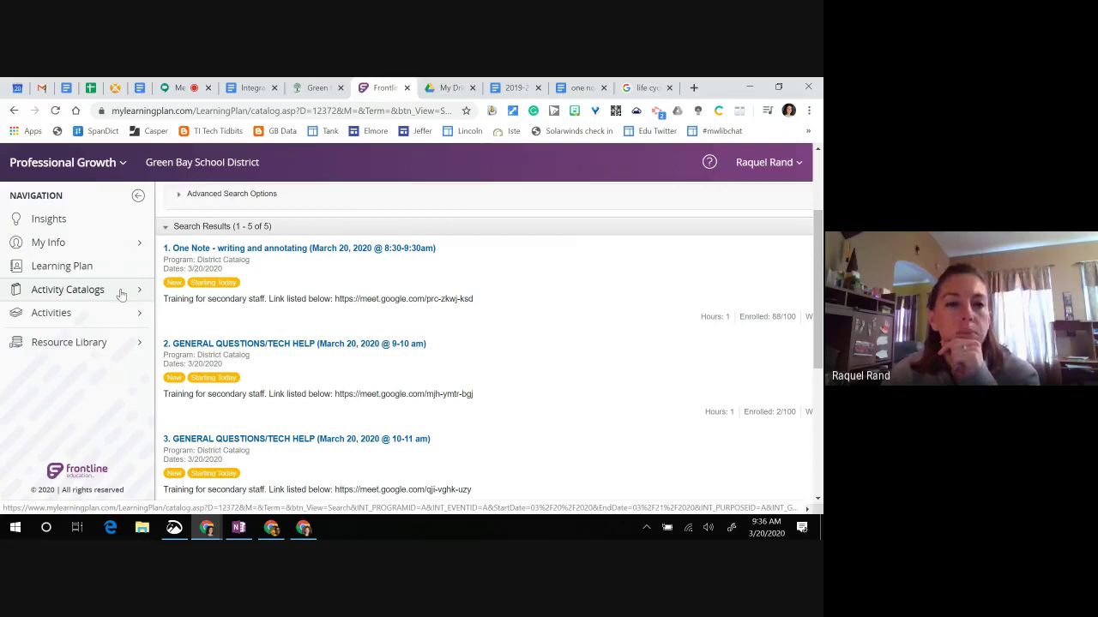
{"action": "left_click", "coordinate": [187, 91]}
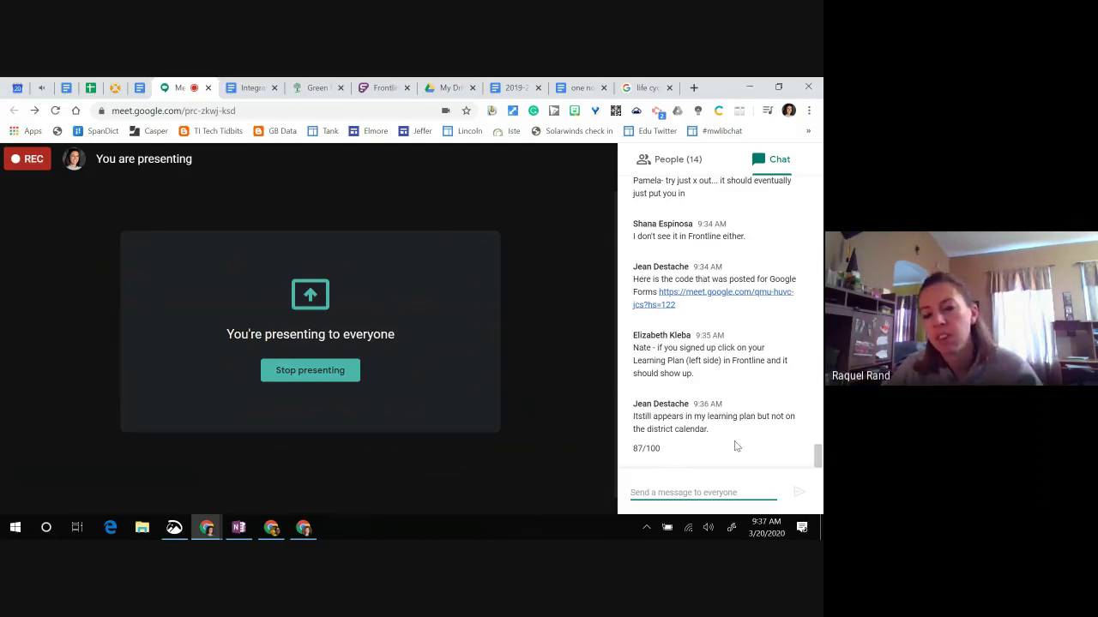
Step: Close the Meet chat to show participant tiles, then switch to the OneNote window
{"action": "scroll", "coordinate": [691, 459], "scroll_direction": "up", "scroll_amount": 1}
{"action": "scroll", "coordinate": [815, 396], "scroll_direction": "down", "scroll_amount": 2}
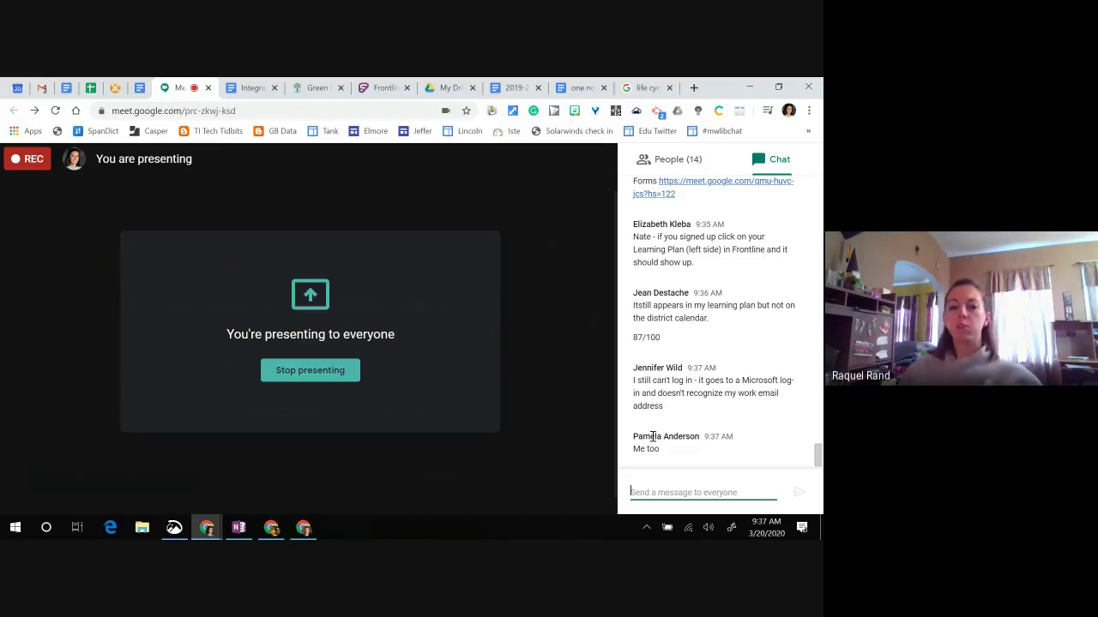
{"action": "left_click", "coordinate": [556, 375]}
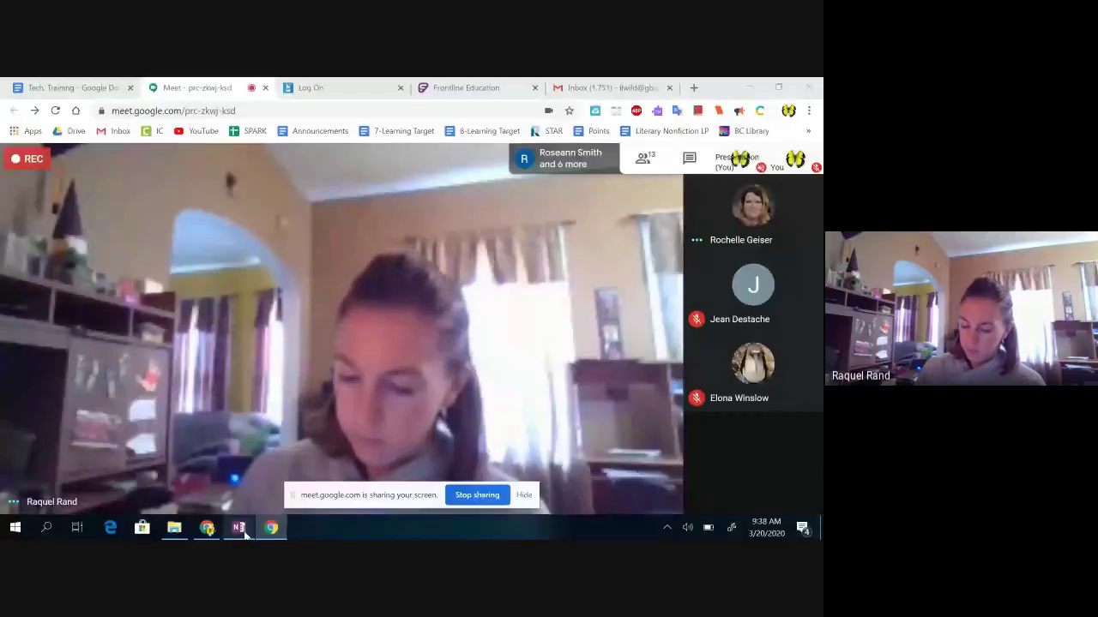
{"action": "left_click", "coordinate": [240, 528]}
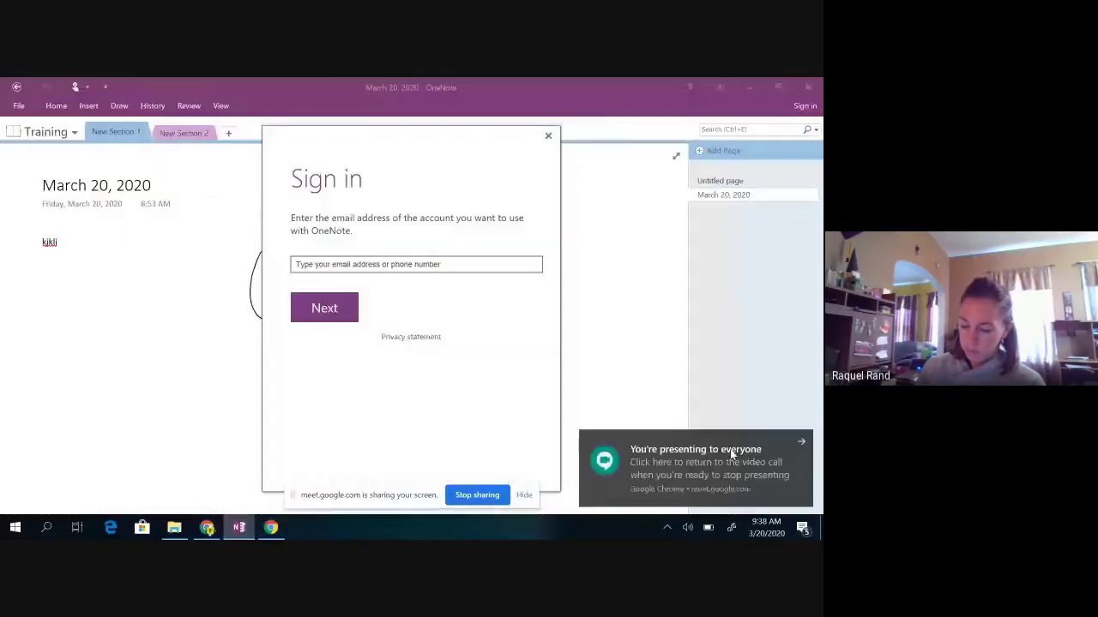
Step: Dismiss the Chrome notification and submit the work account's e-mail in OneNote's sign-in prompt
{"action": "left_click", "coordinate": [798, 444]}
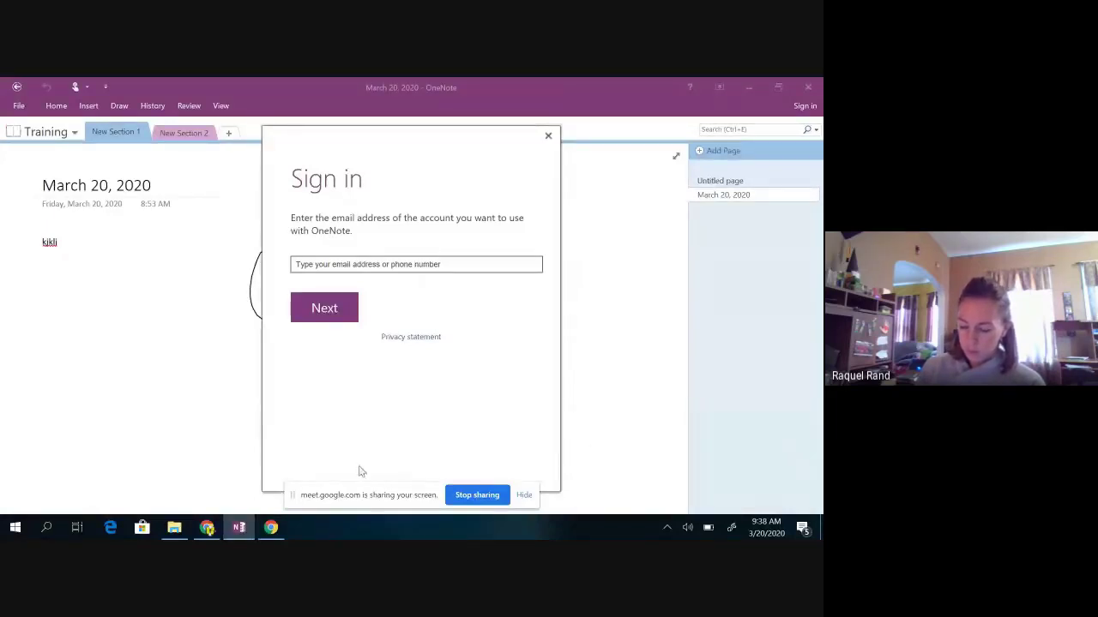
{"action": "mouse_move", "coordinate": [275, 530]}
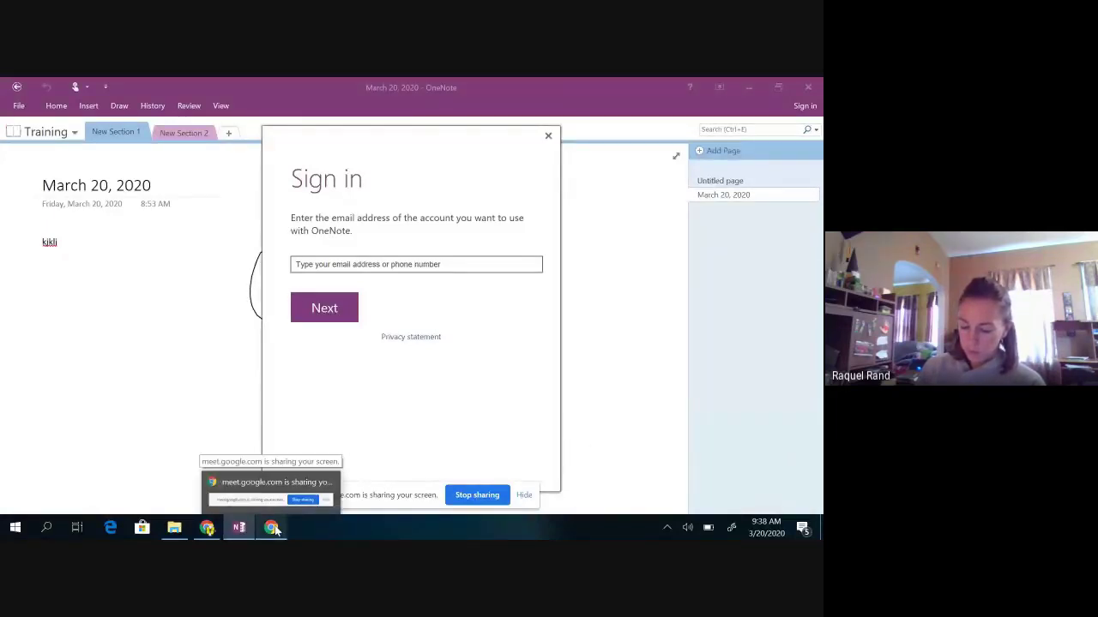
{"action": "left_click", "coordinate": [207, 527]}
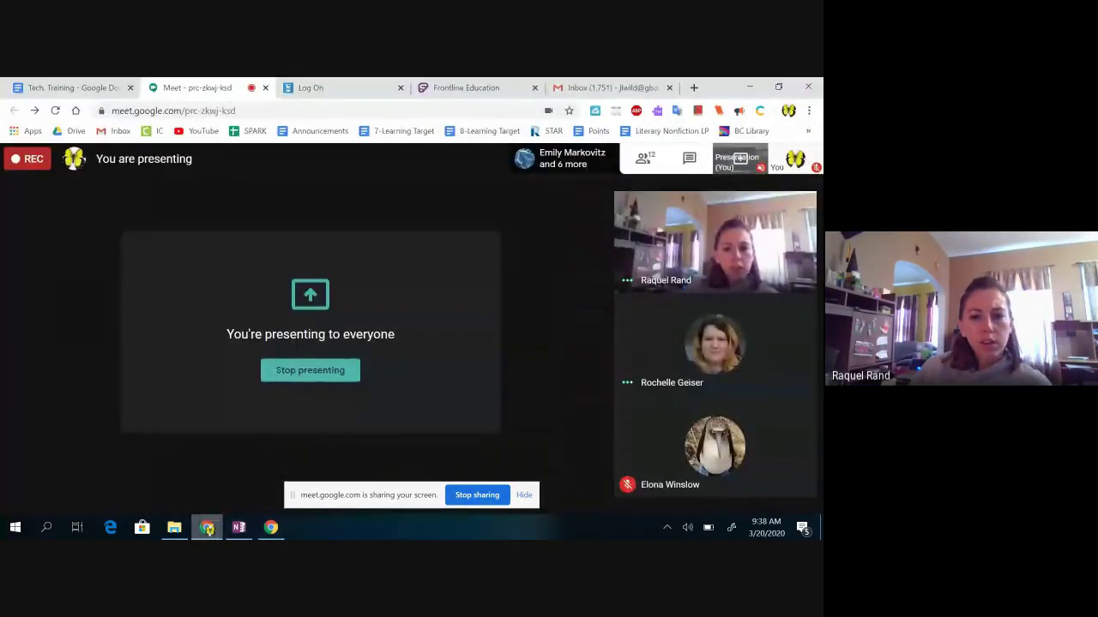
{"action": "mouse_move", "coordinate": [244, 530]}
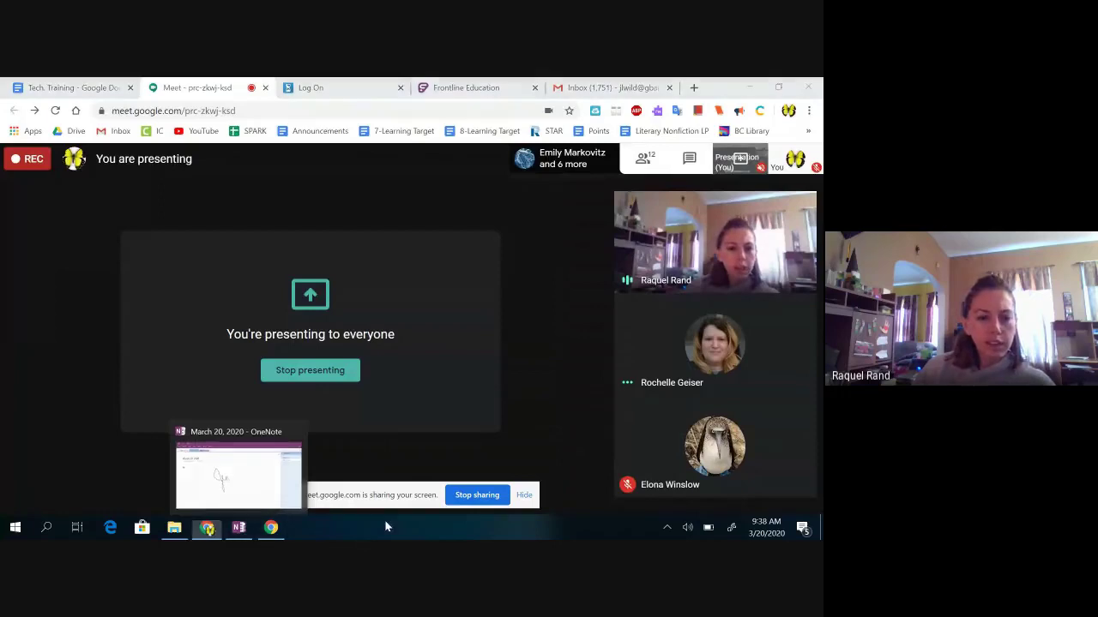
{"action": "left_click", "coordinate": [240, 529]}
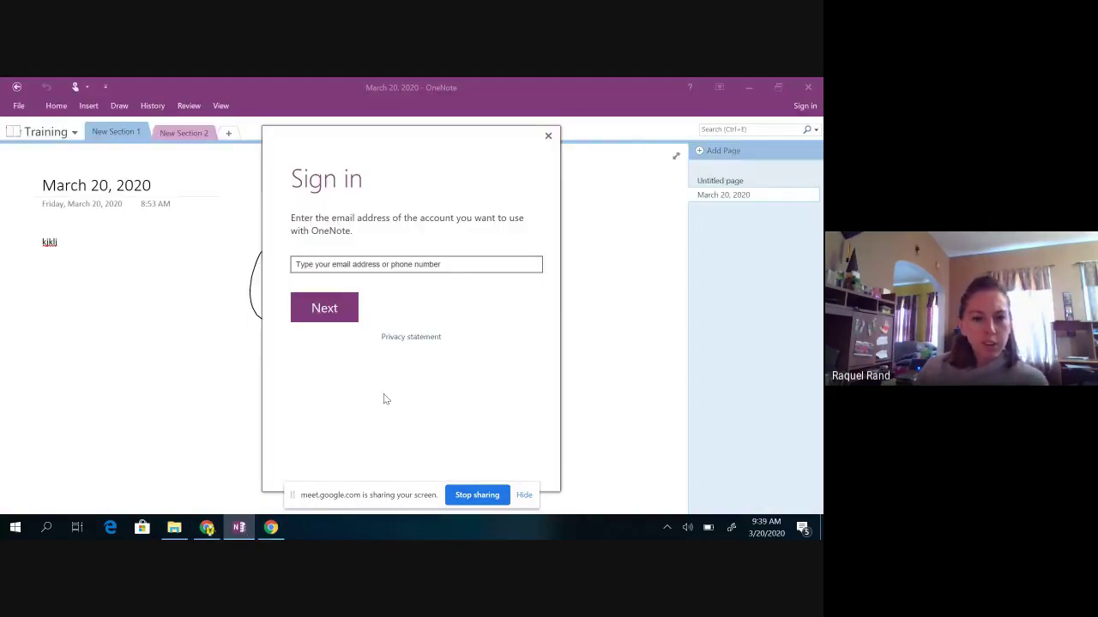
{"action": "left_click", "coordinate": [427, 265]}
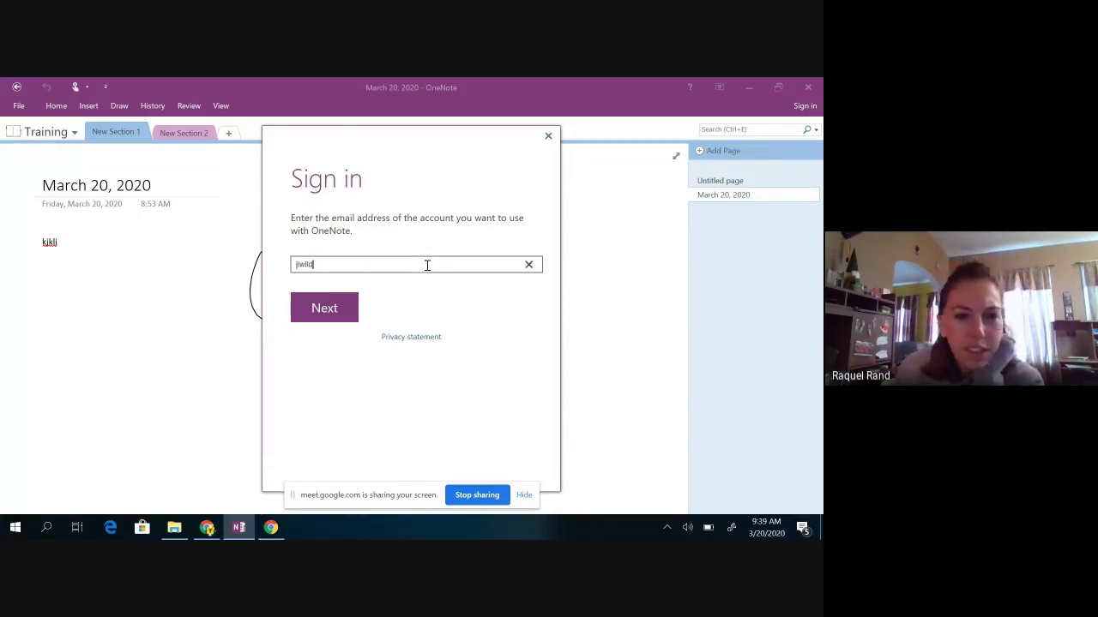
{"action": "type", "text": "gbaps.org"}
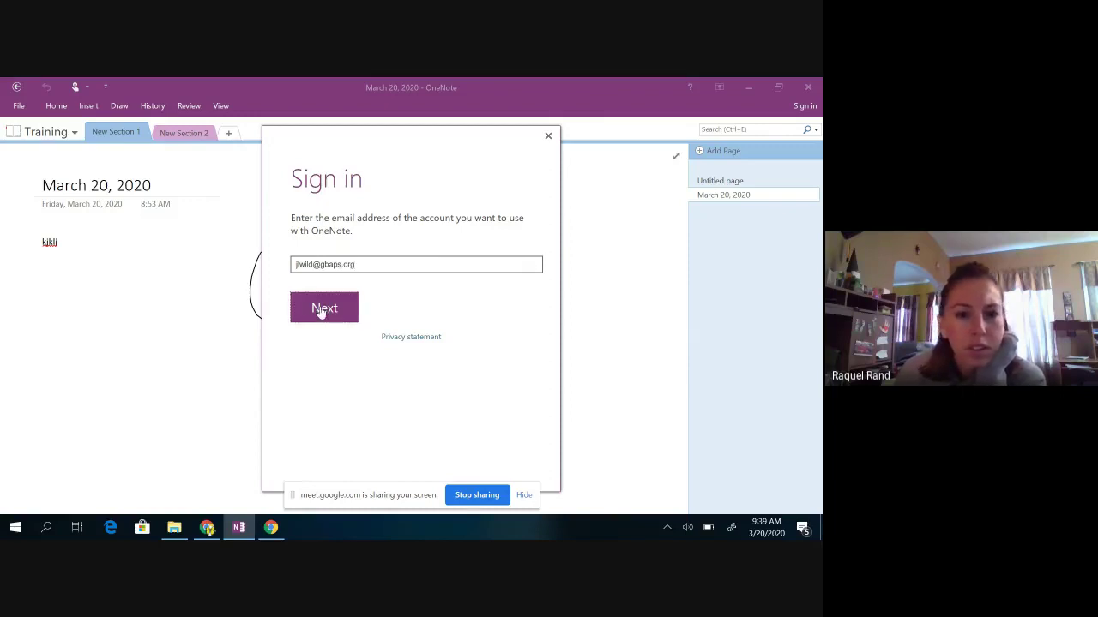
{"action": "left_click", "coordinate": [322, 310]}
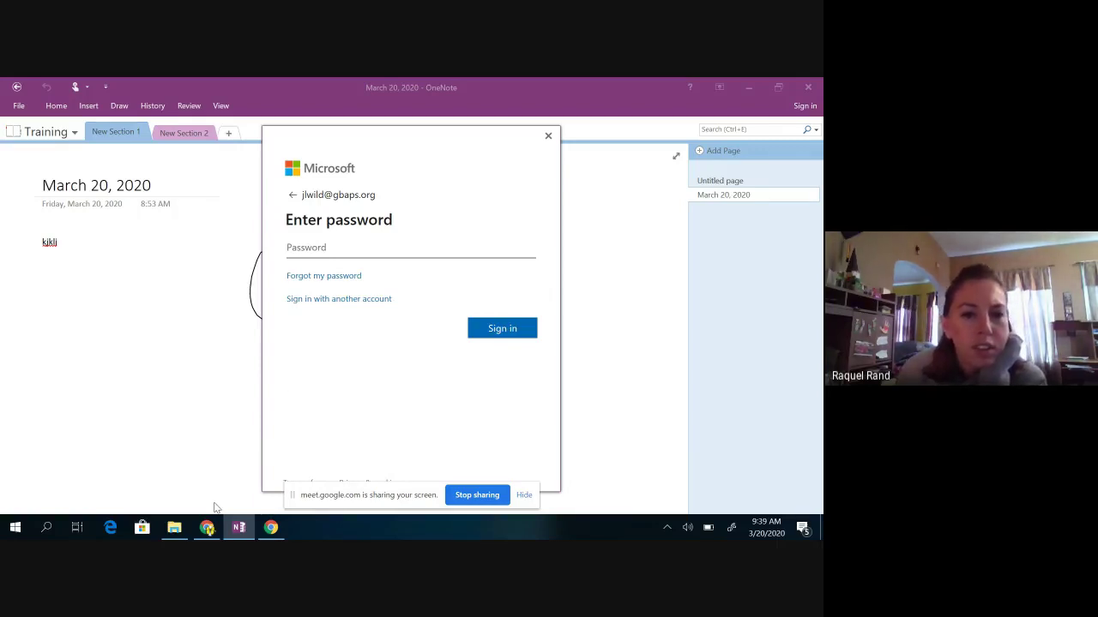
{"action": "mouse_move", "coordinate": [208, 529]}
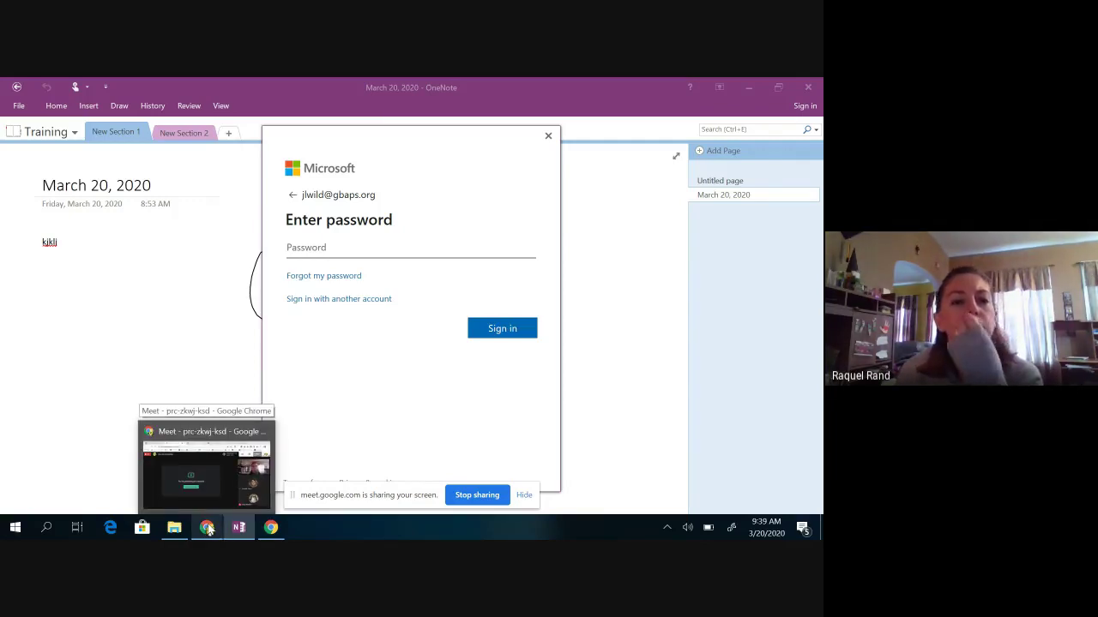
Step: Unmute the microphone in Meet, then bring OneNote back in front
{"action": "left_click", "coordinate": [207, 528]}
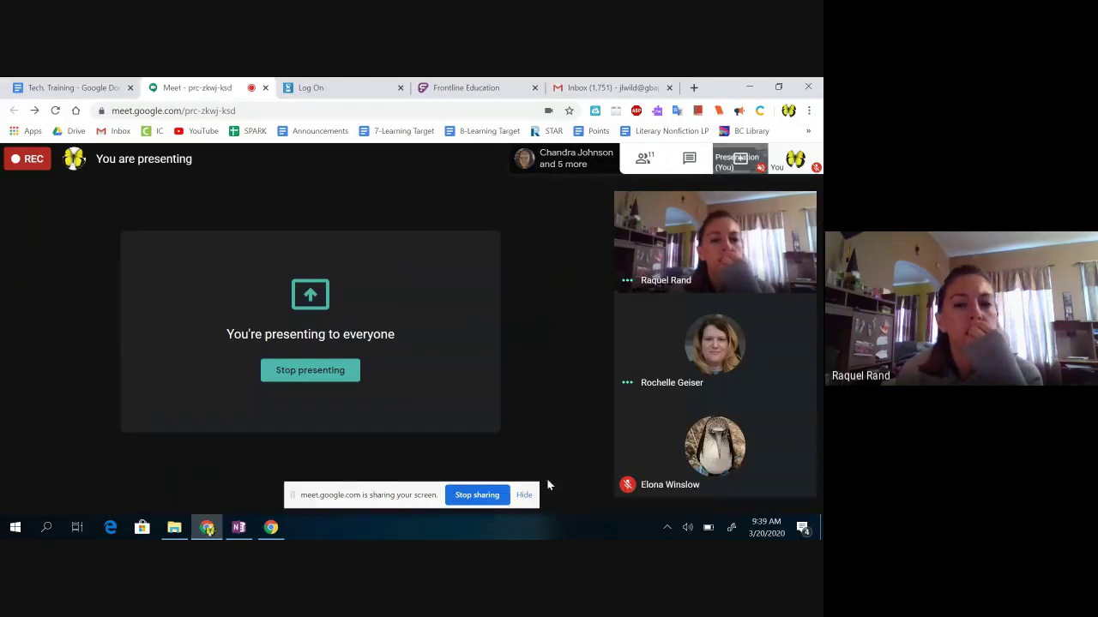
{"action": "mouse_move", "coordinate": [540, 498]}
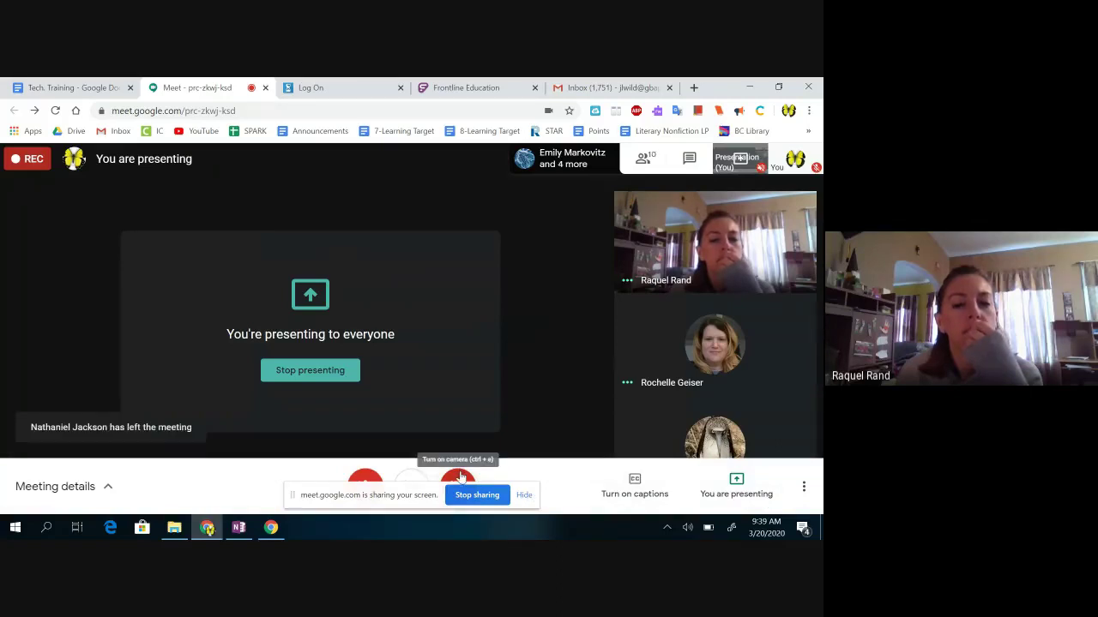
{"action": "left_click", "coordinate": [367, 476]}
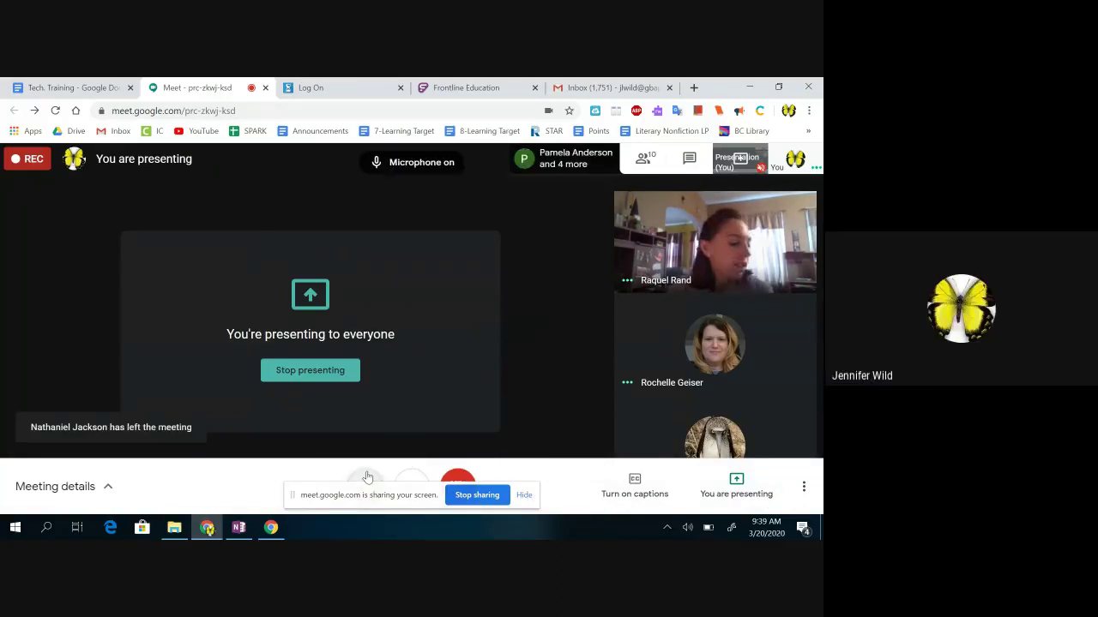
{"action": "left_click", "coordinate": [237, 531]}
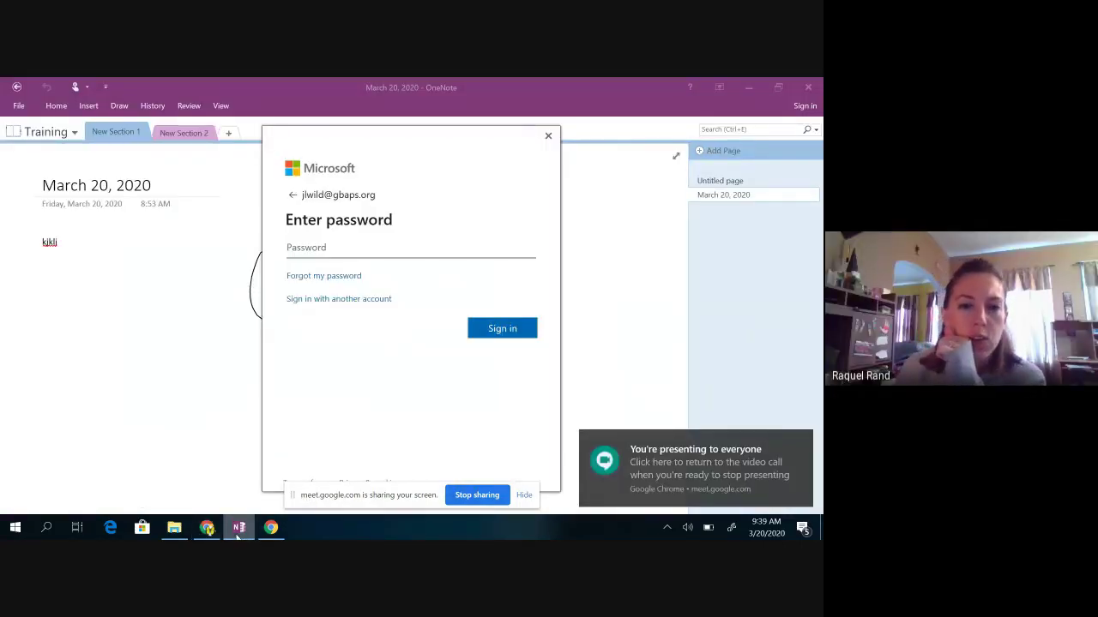
Step: Retry sign-in with a personal e-mail, then abandon it and close the dialog
{"action": "left_click", "coordinate": [548, 136]}
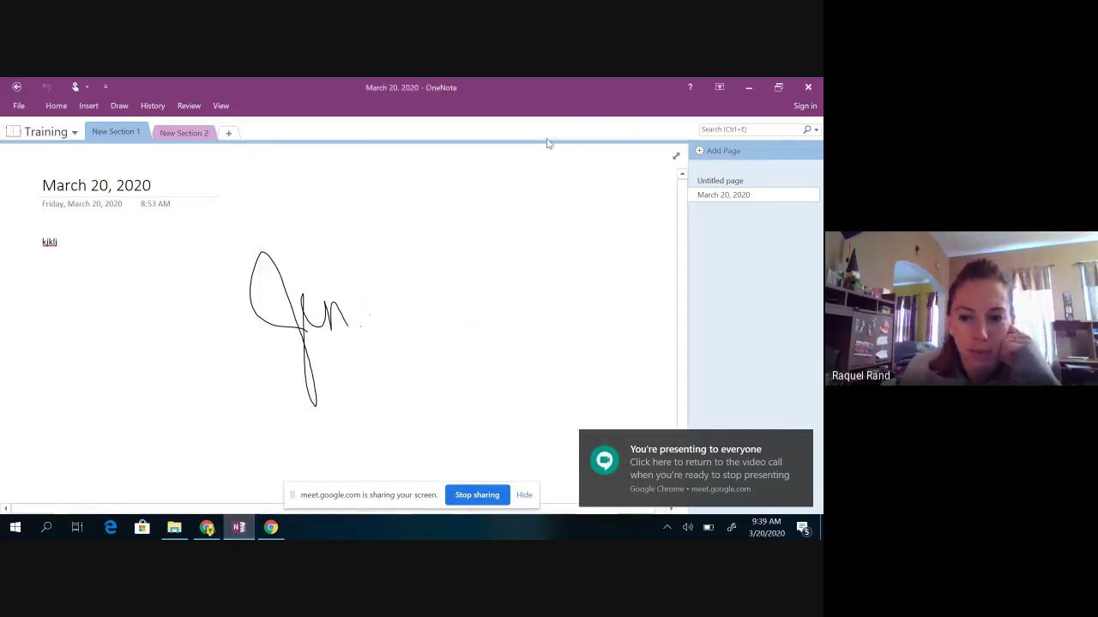
{"action": "left_click", "coordinate": [808, 86]}
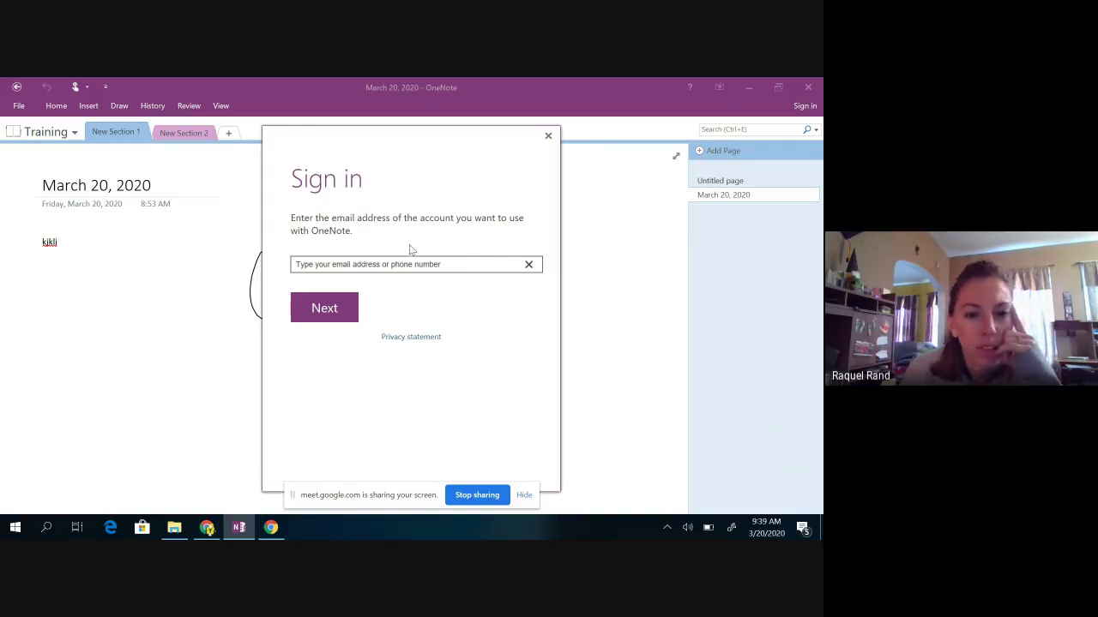
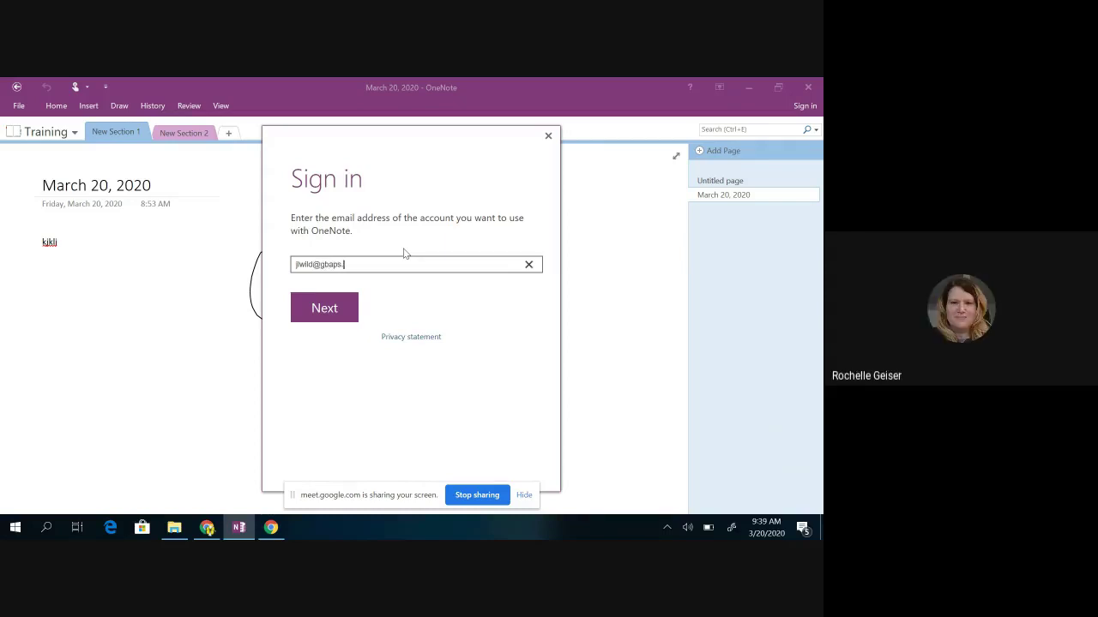
{"action": "left_click", "coordinate": [345, 310]}
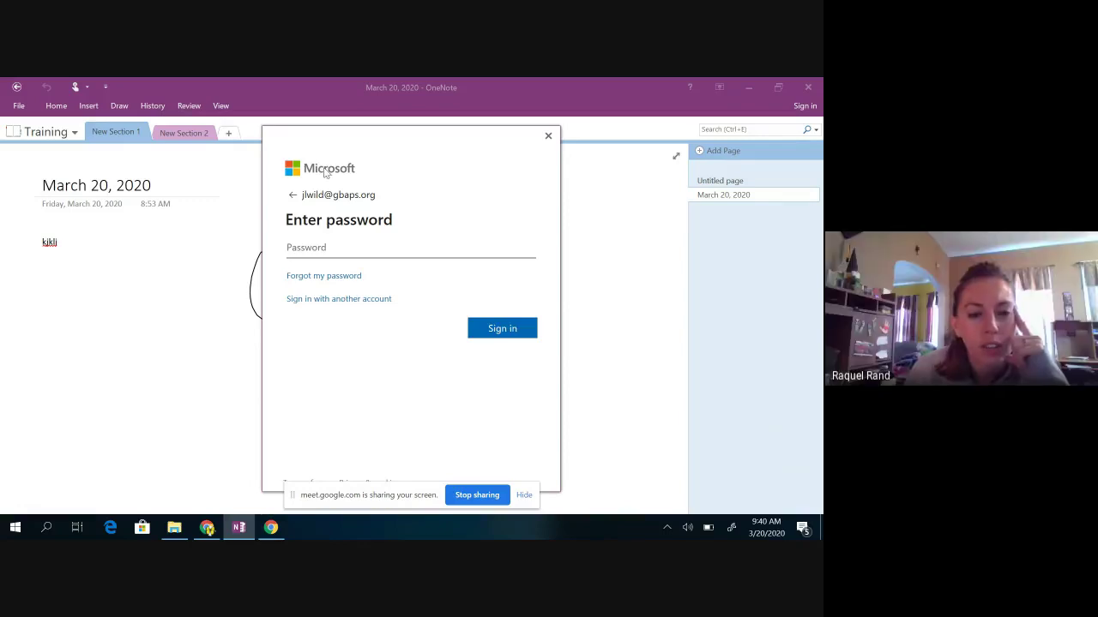
{"action": "left_click", "coordinate": [344, 298]}
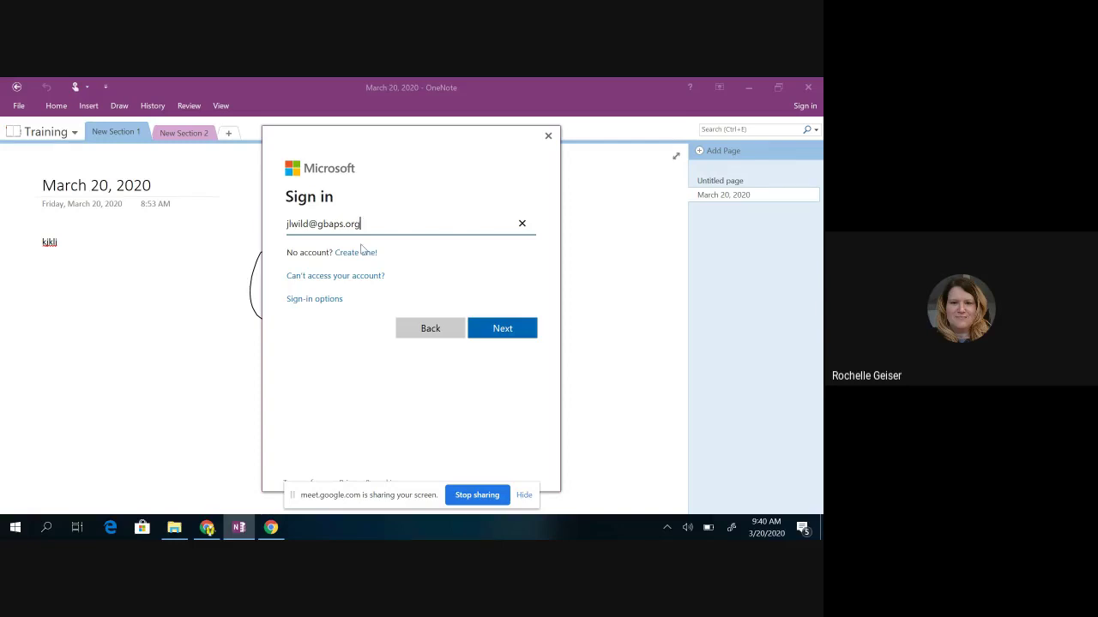
{"action": "left_click", "coordinate": [360, 254]}
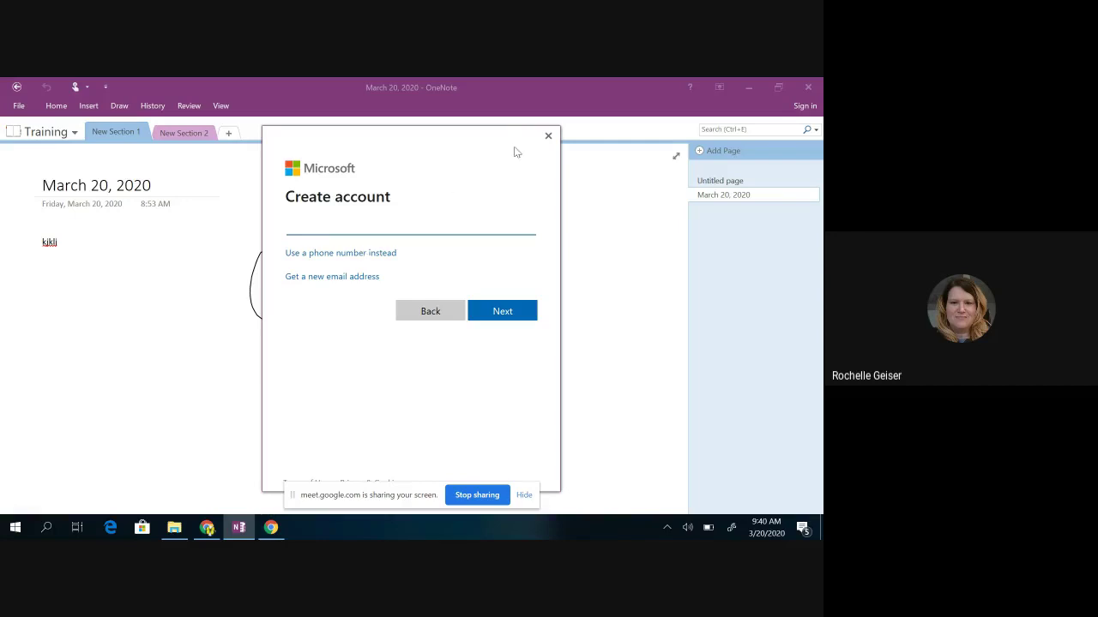
{"action": "left_click", "coordinate": [548, 136]}
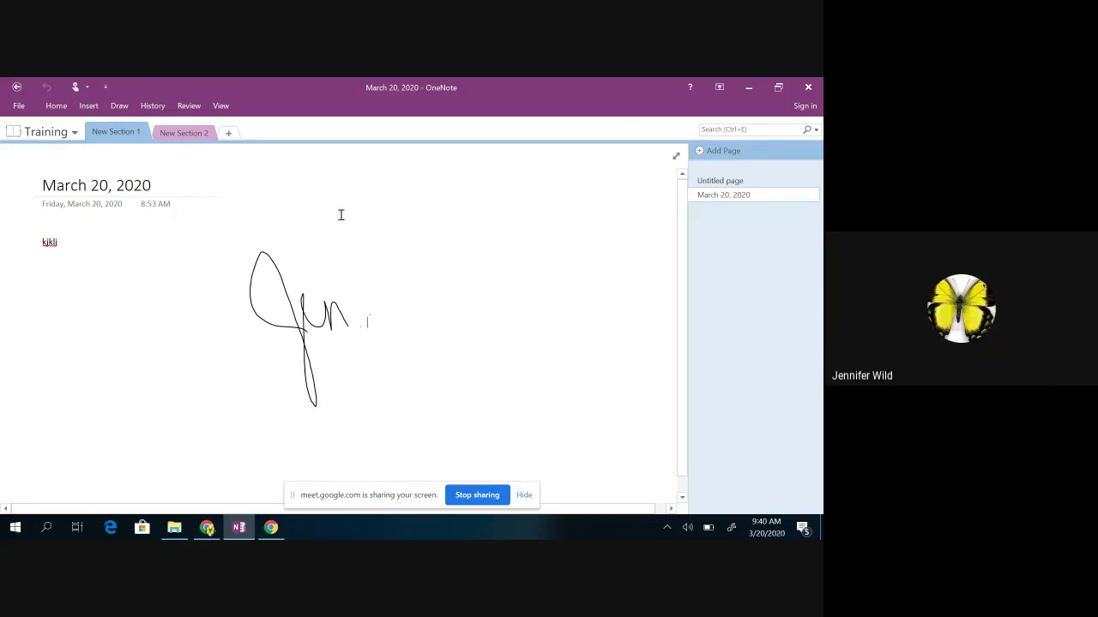
Step: Create a new notebook named 'Second' in a chosen folder on This PC
{"action": "left_click", "coordinate": [18, 107]}
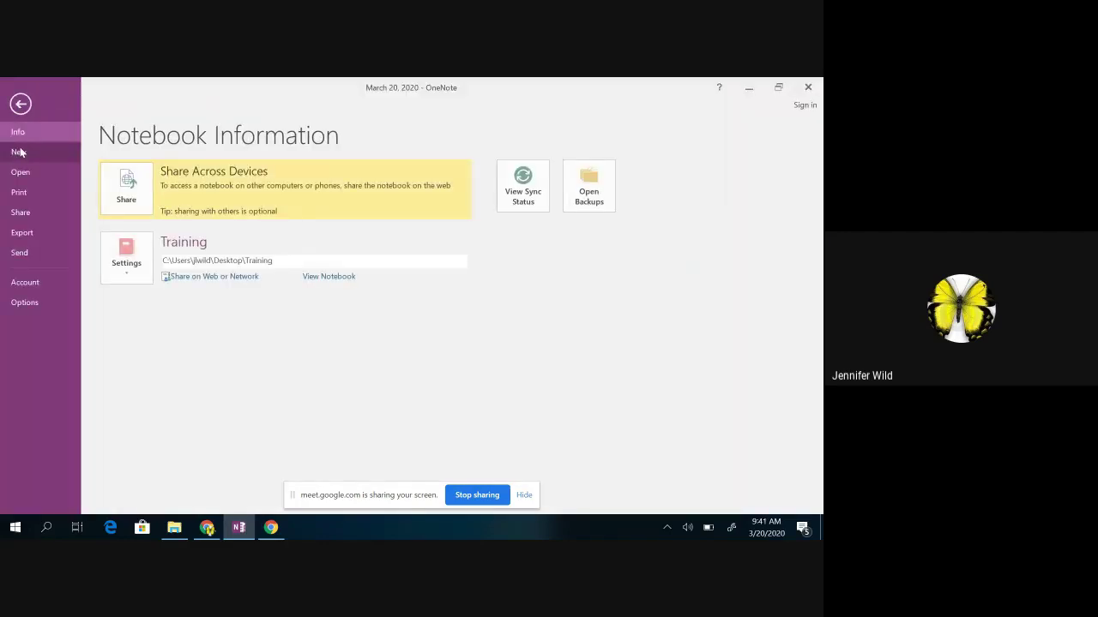
{"action": "left_click", "coordinate": [19, 152]}
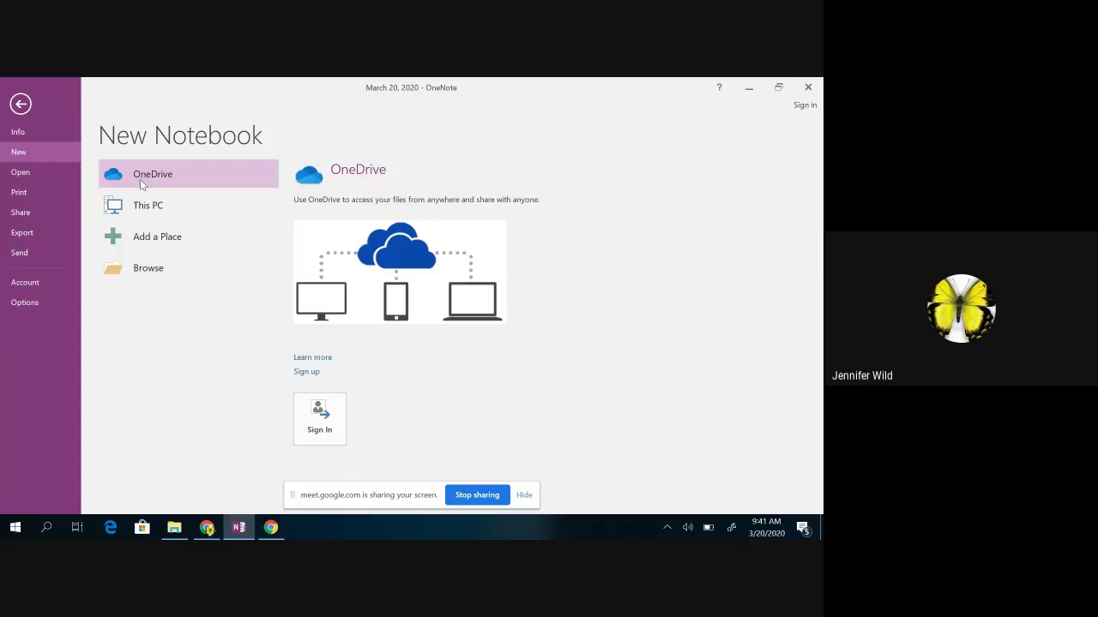
{"action": "left_click", "coordinate": [152, 206]}
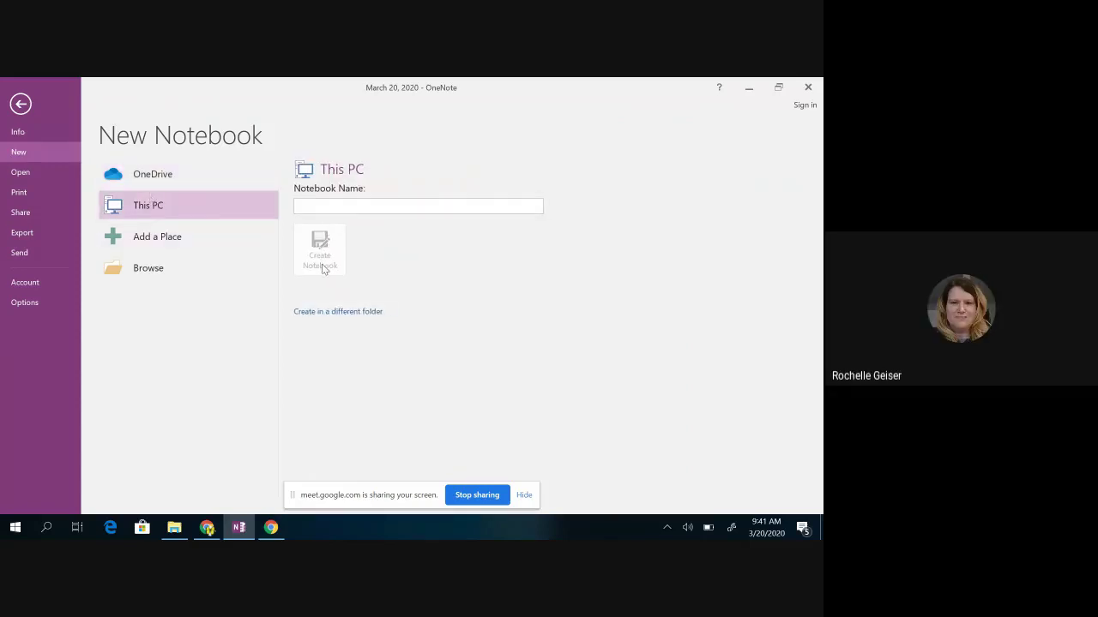
{"action": "left_click", "coordinate": [338, 313]}
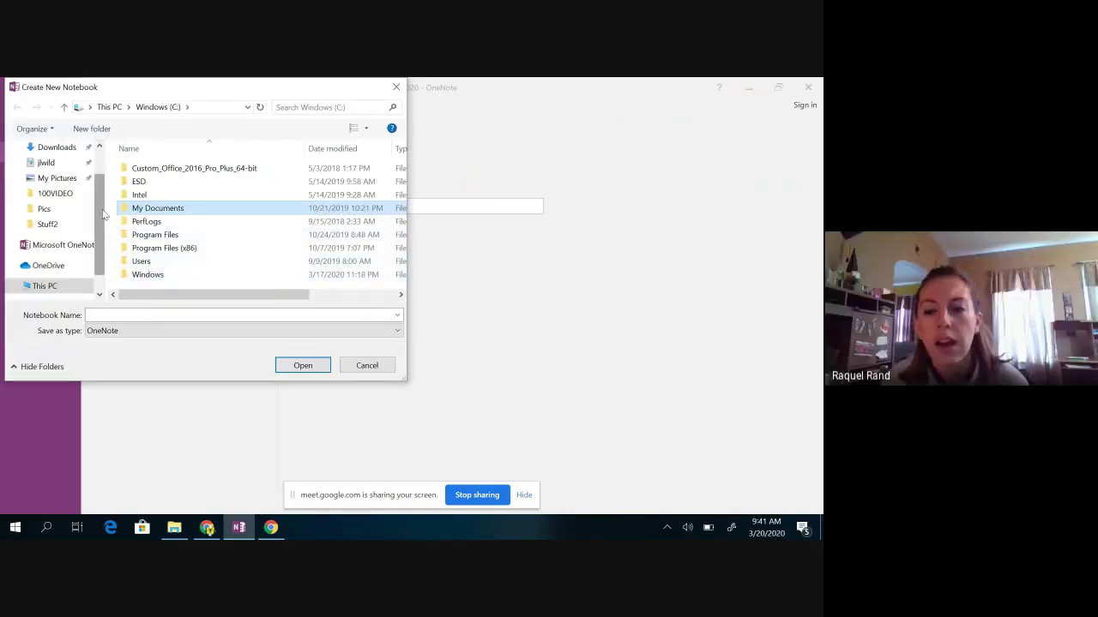
{"action": "scroll", "coordinate": [97, 207], "scroll_direction": "down", "scroll_amount": 1}
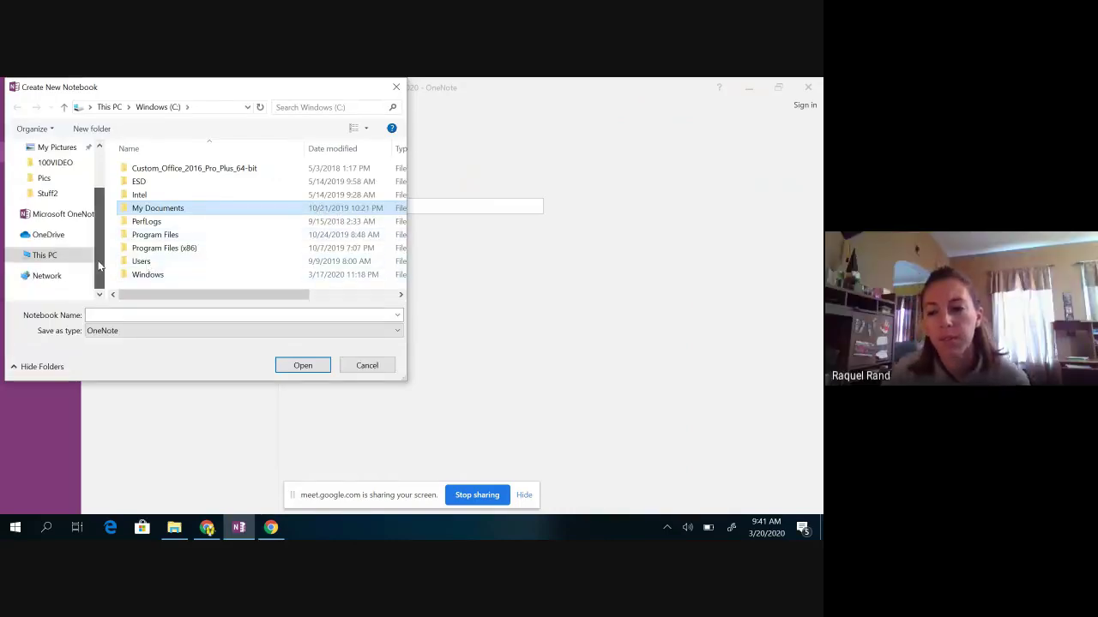
{"action": "left_click", "coordinate": [112, 313]}
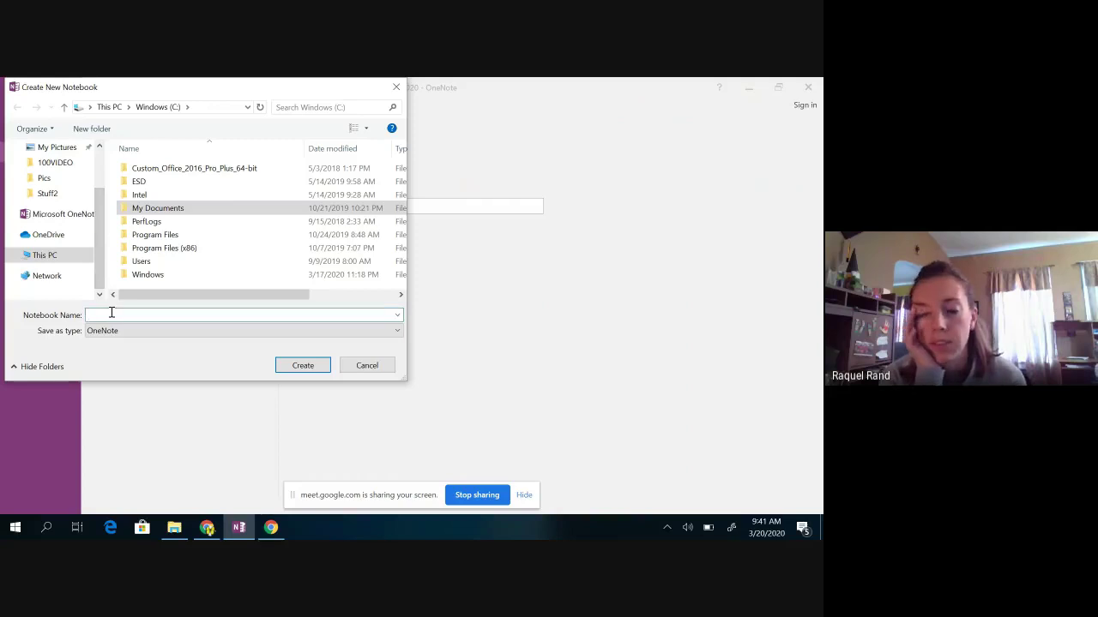
{"action": "type", "text": "Second"}
{"action": "left_click", "coordinate": [316, 372]}
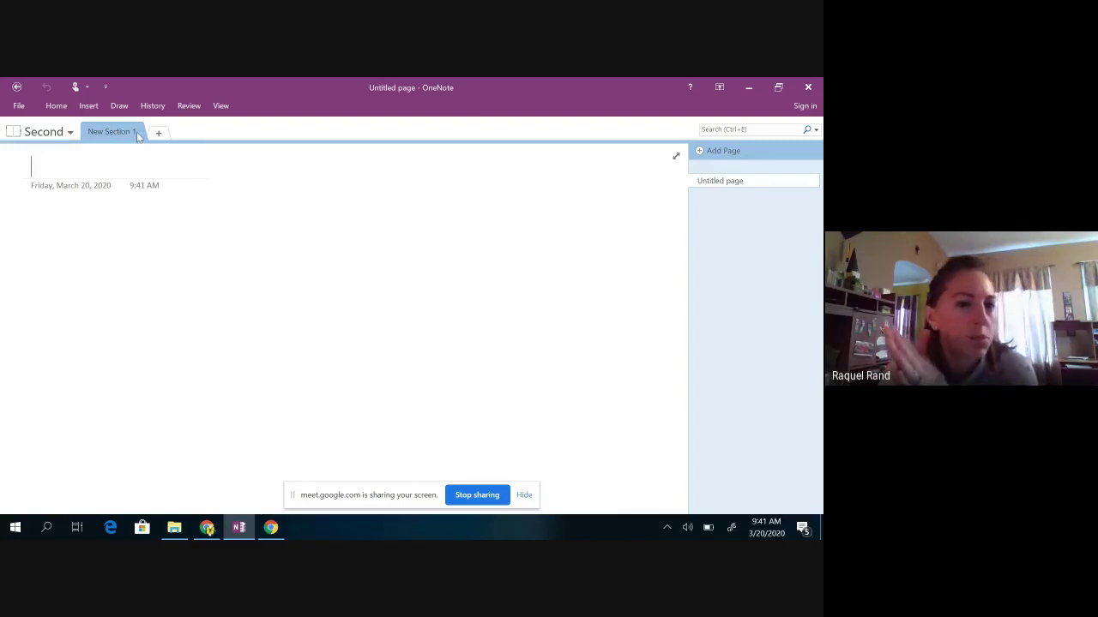
Step: Add 'New Section 2' to the Second notebook with an extra page ready for a title
{"action": "left_click", "coordinate": [159, 133]}
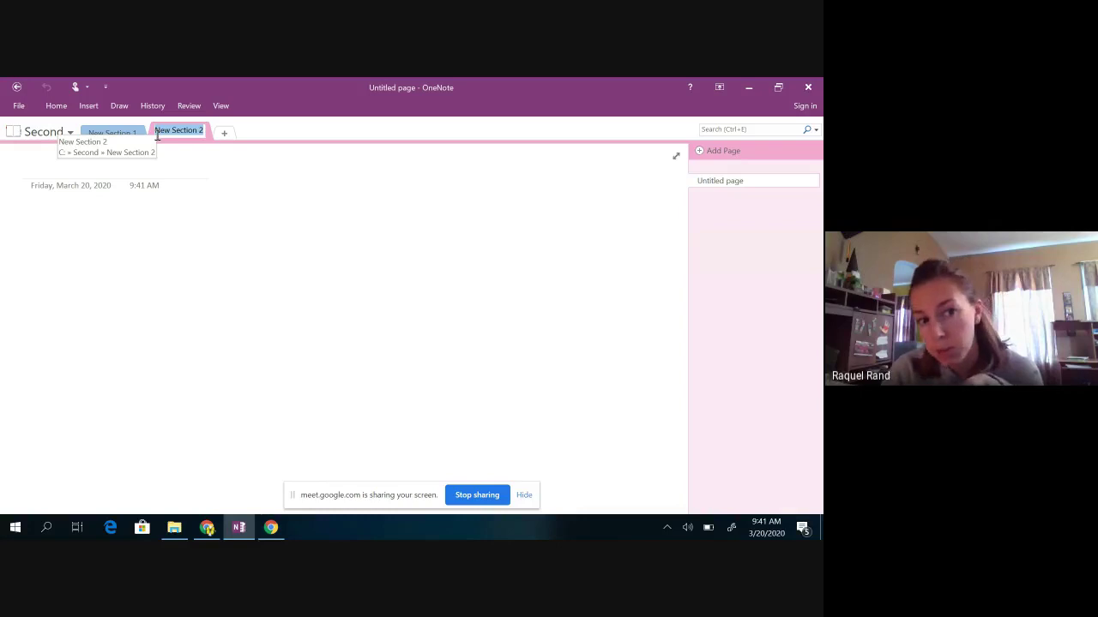
{"action": "key", "text": "Return"}
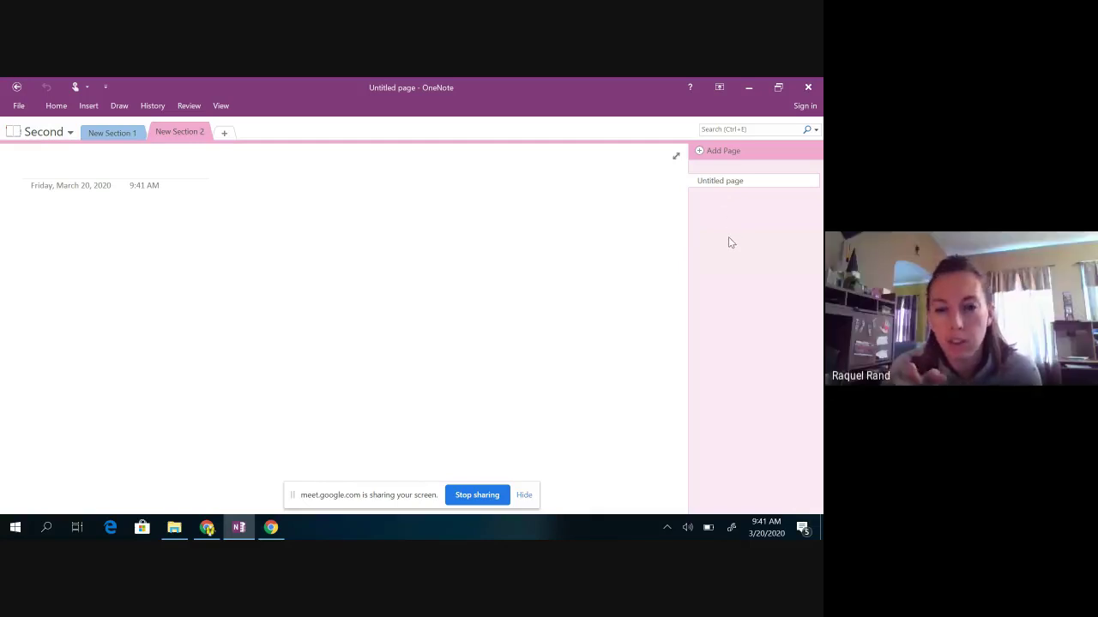
{"action": "left_click", "coordinate": [700, 153]}
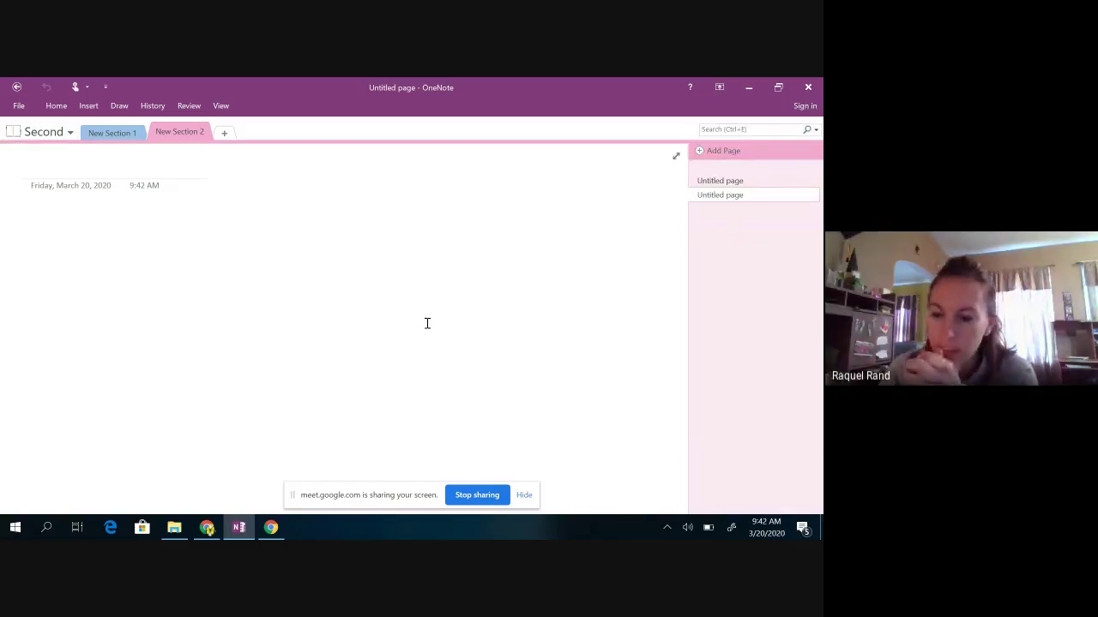
{"action": "left_click", "coordinate": [239, 527]}
Step: Minimize OneNote and stop sharing the screen in the Google Meet call
{"action": "mouse_move", "coordinate": [243, 532]}
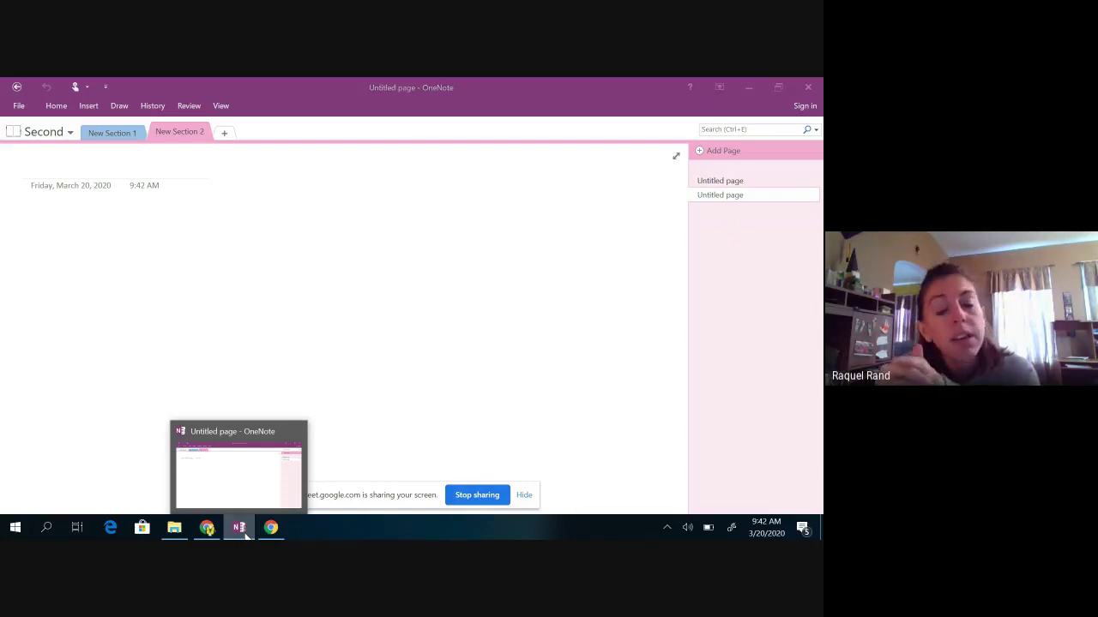
{"action": "left_click", "coordinate": [240, 527]}
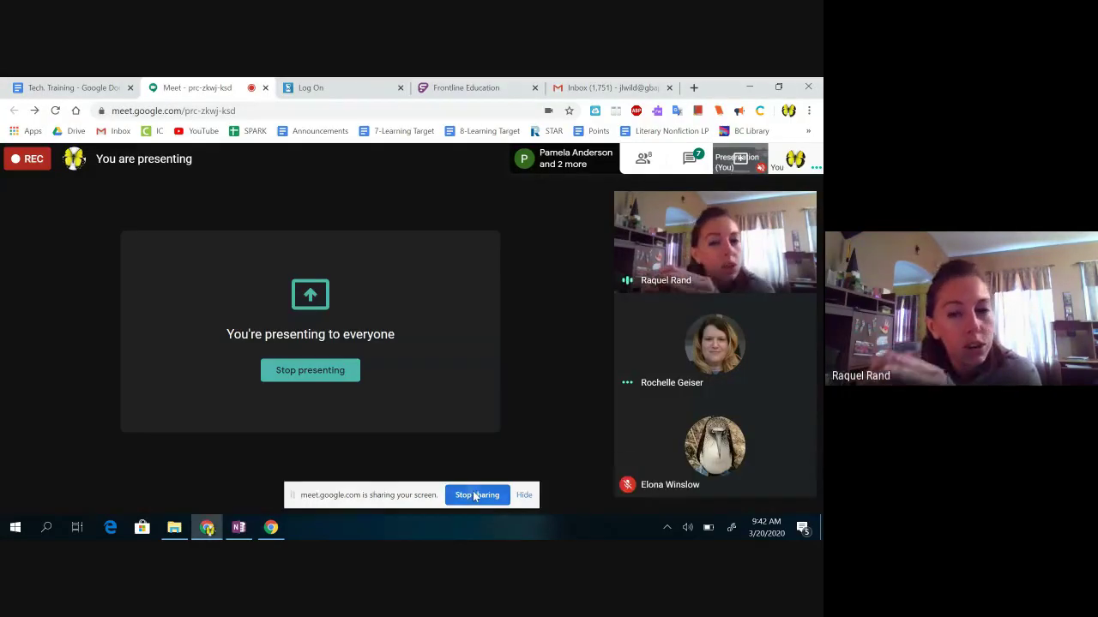
{"action": "left_click", "coordinate": [475, 495]}
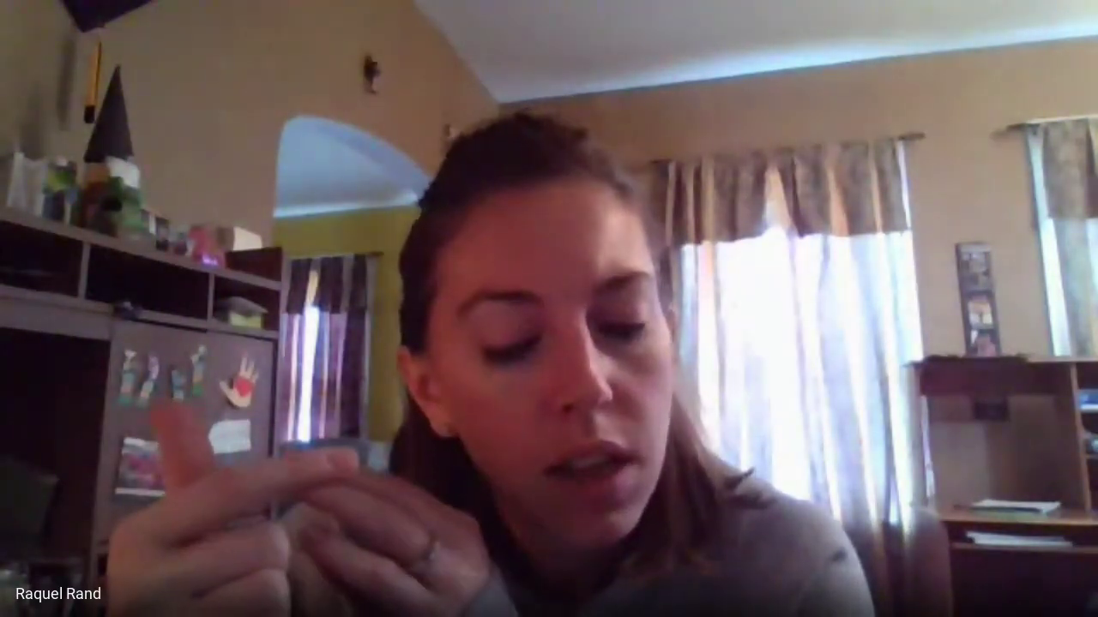
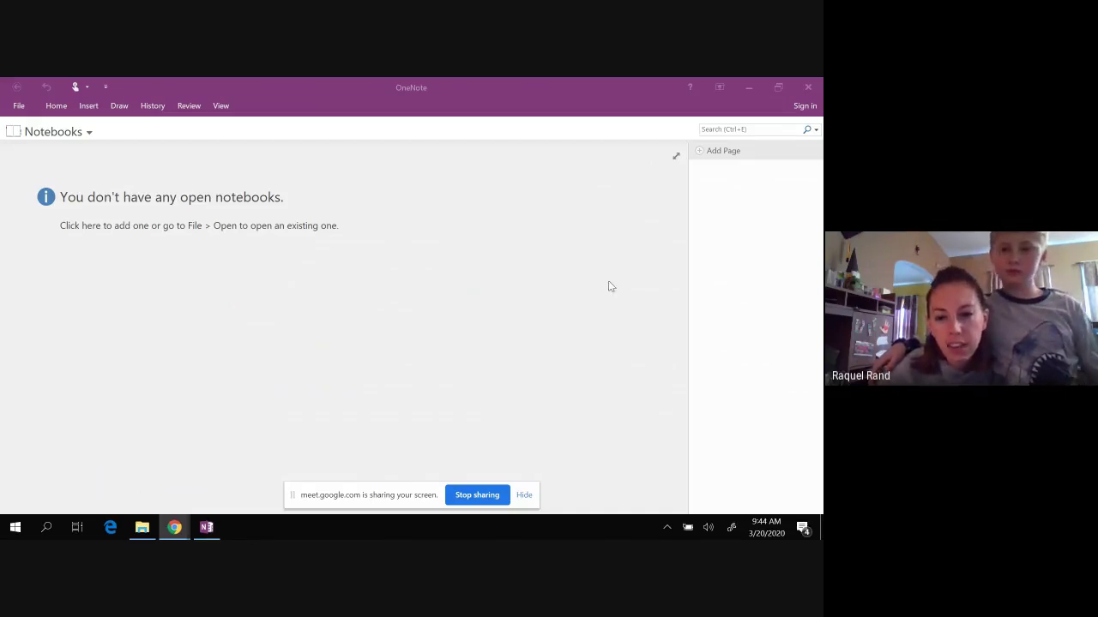
Step: Bring the empty OneNote 2016 window, with no notebooks open, to the front
{"action": "left_click", "coordinate": [805, 110]}
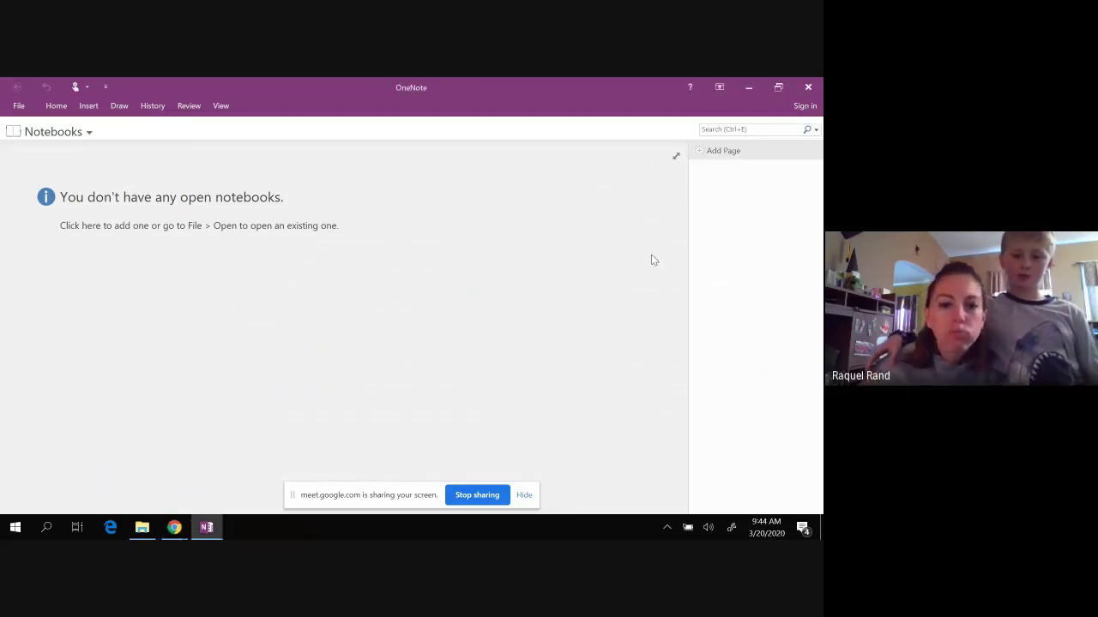
Step: Start the Office sign-in with the school account e-mail and reach the password step
{"action": "left_click", "coordinate": [804, 106]}
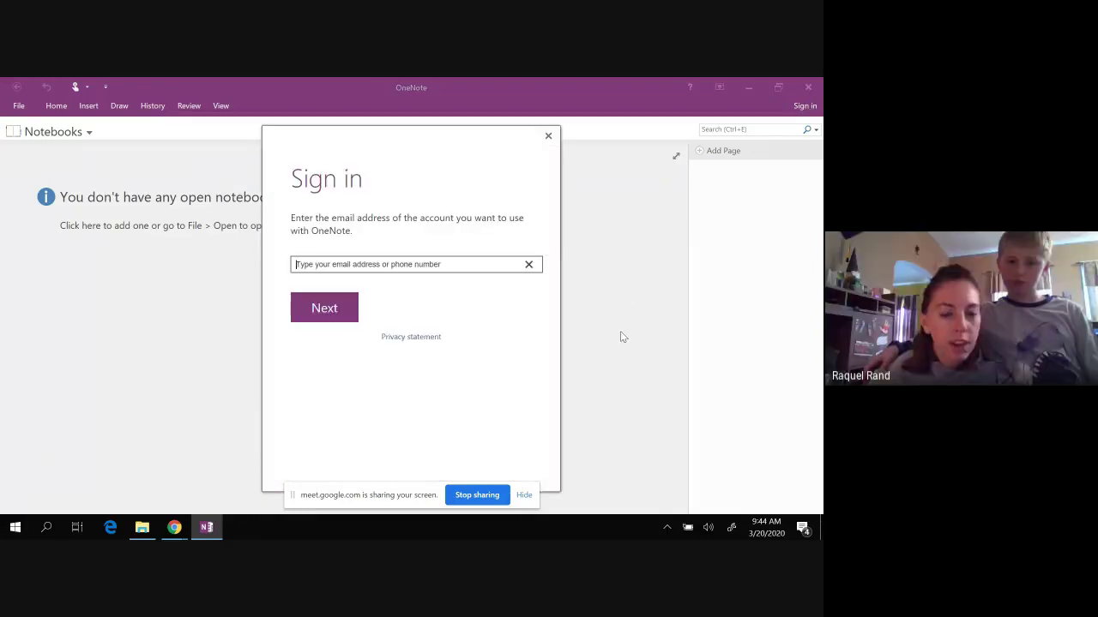
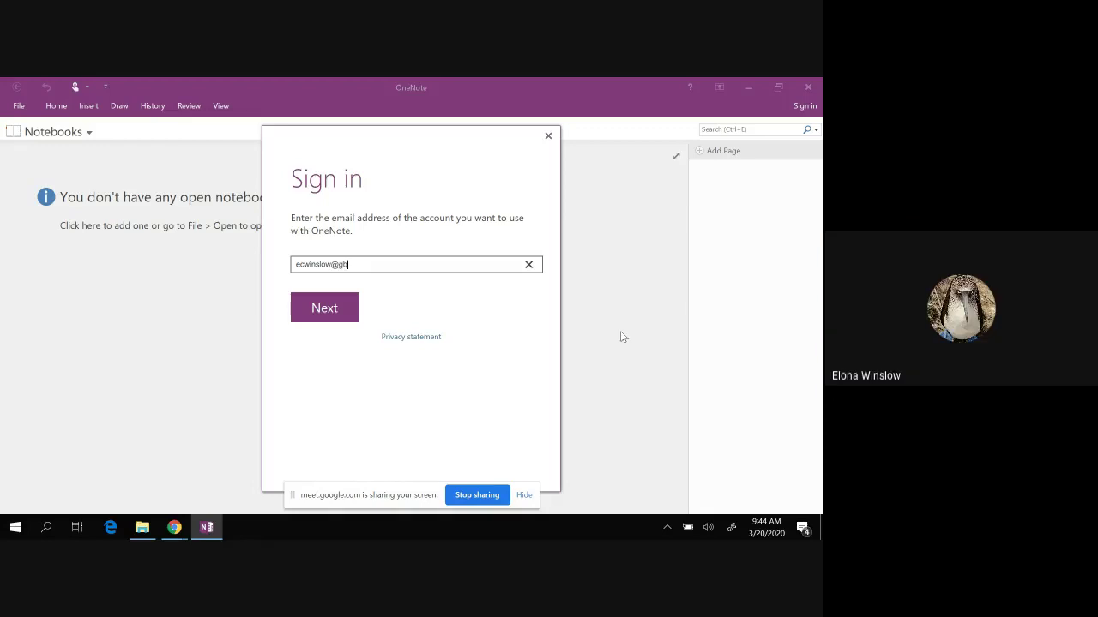
{"action": "left_click", "coordinate": [333, 306]}
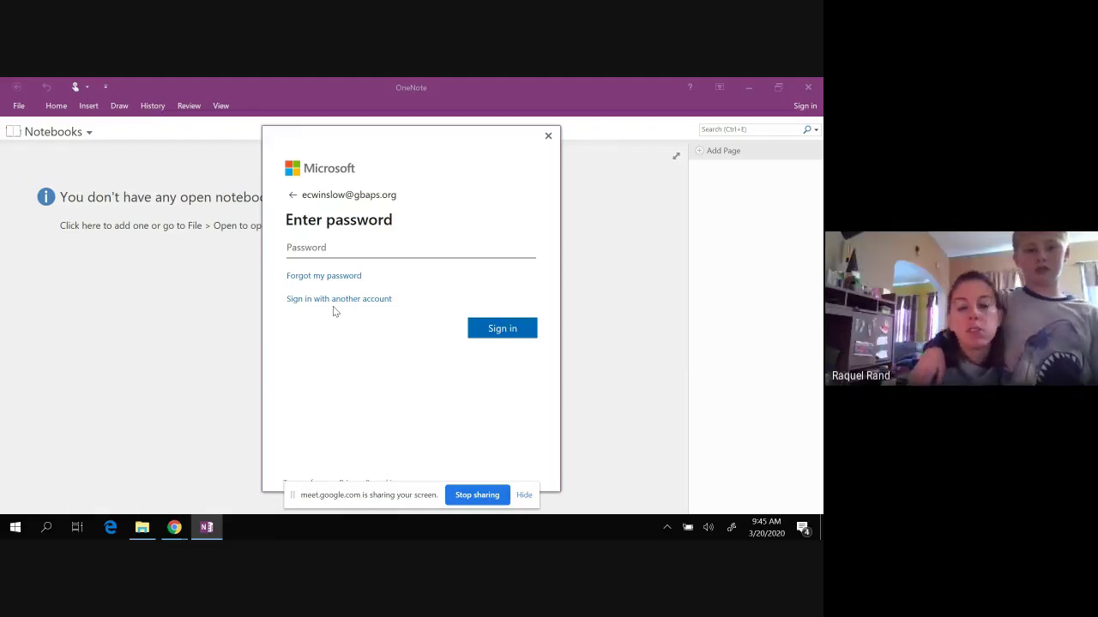
Step: Close the sign-in dialog and try creating notebook 'earth and space' on This PC
{"action": "left_click", "coordinate": [548, 135]}
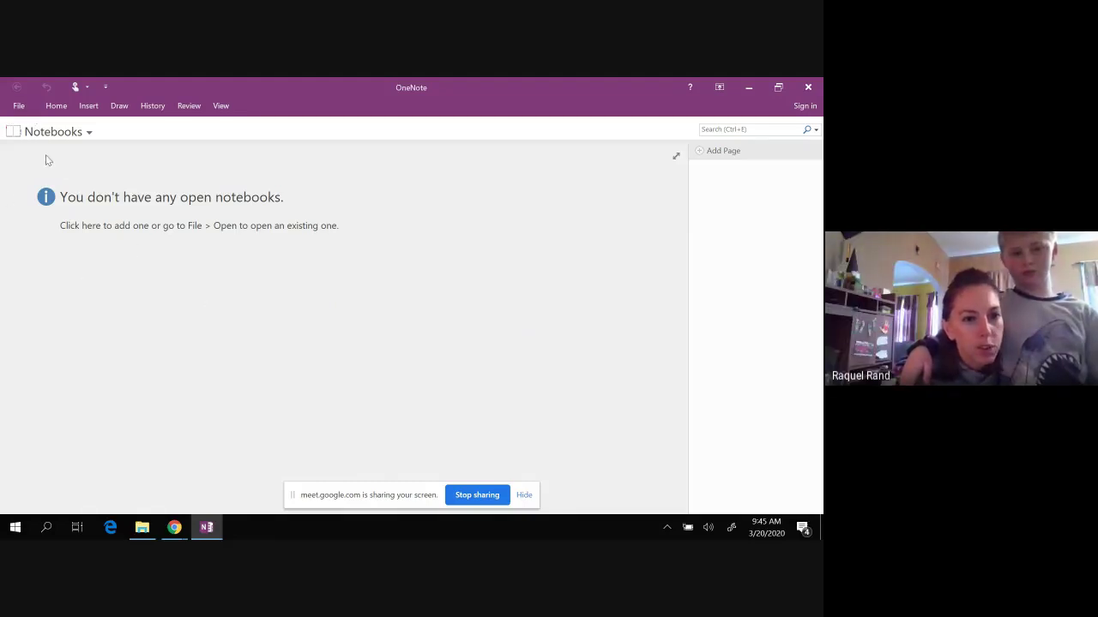
{"action": "left_click", "coordinate": [89, 133]}
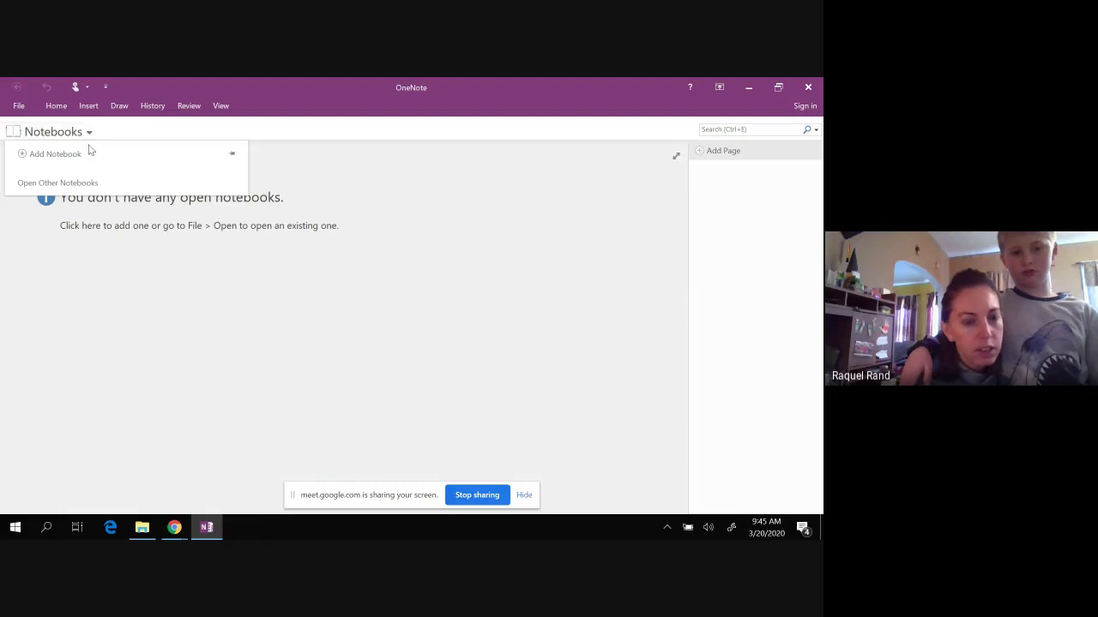
{"action": "left_click", "coordinate": [55, 154]}
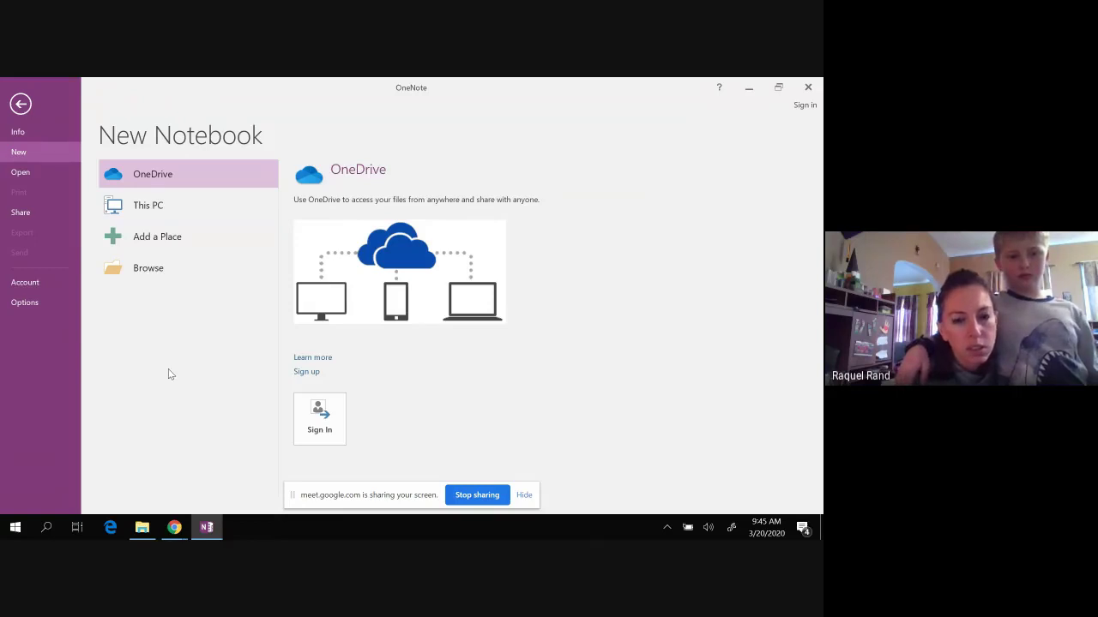
{"action": "left_click", "coordinate": [168, 206]}
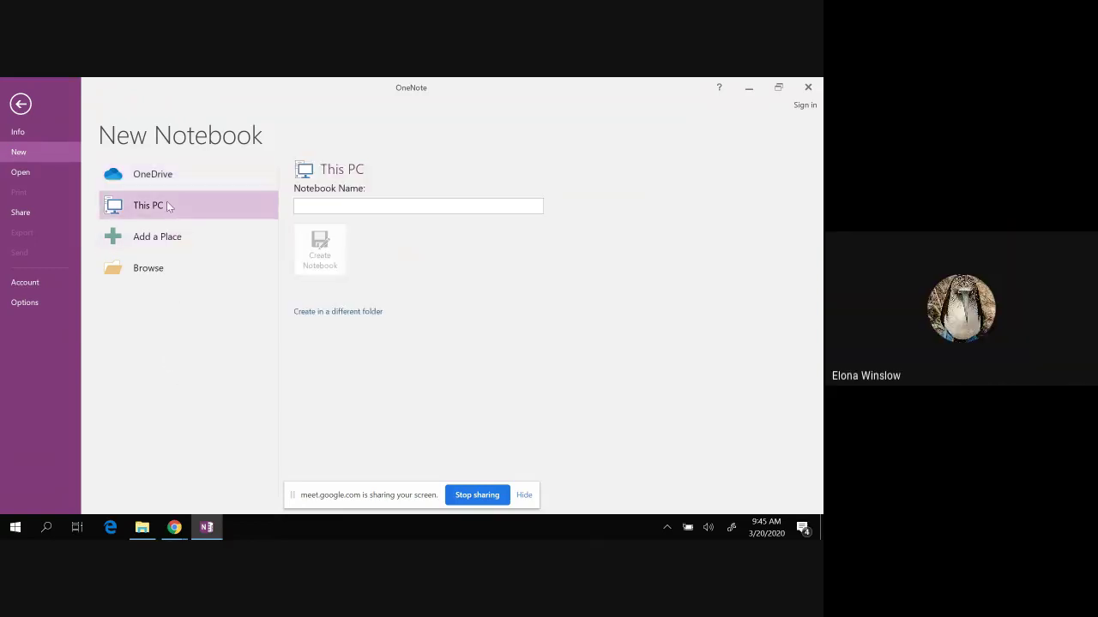
{"action": "left_click", "coordinate": [318, 207]}
{"action": "type", "text": "earth and space"}
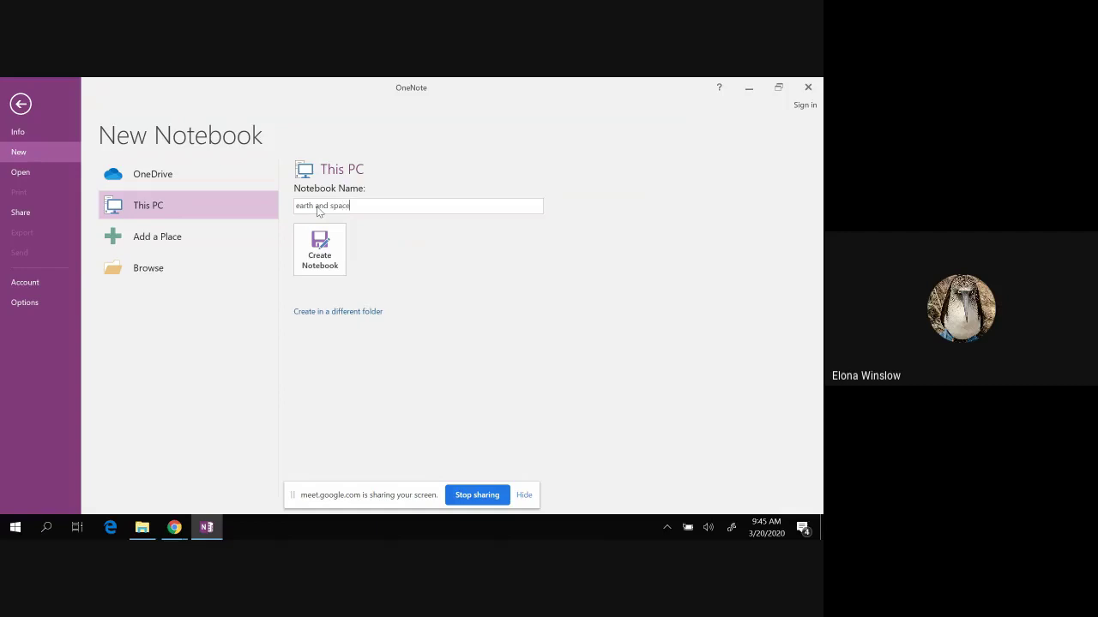
{"action": "left_click", "coordinate": [312, 252]}
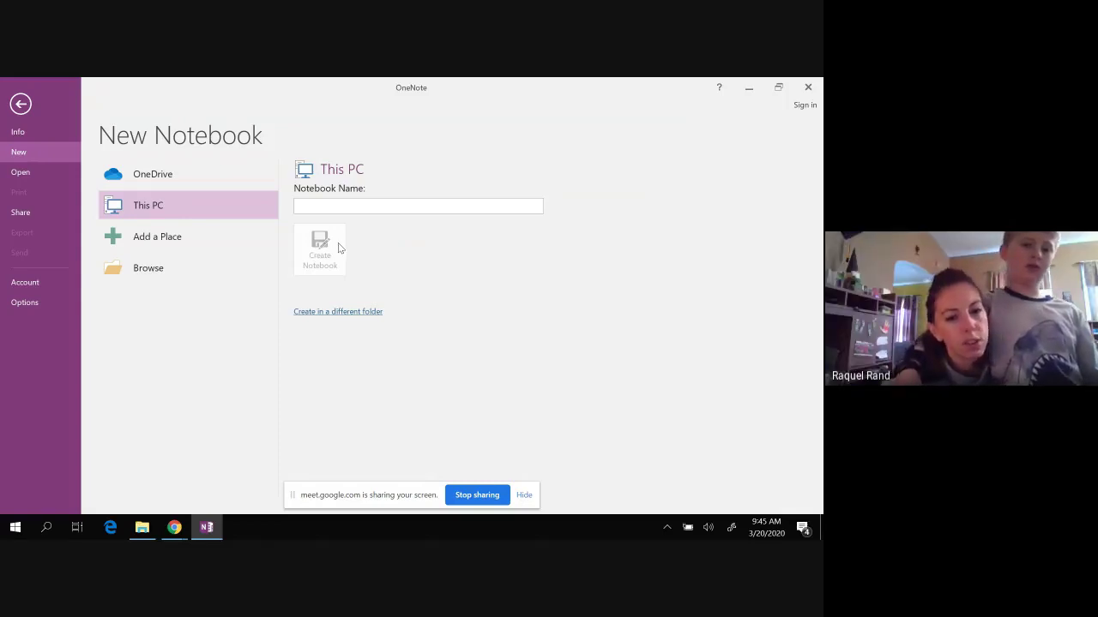
Step: Save the 'earth and space' notebook in the Desktop folder
{"action": "left_click", "coordinate": [363, 313]}
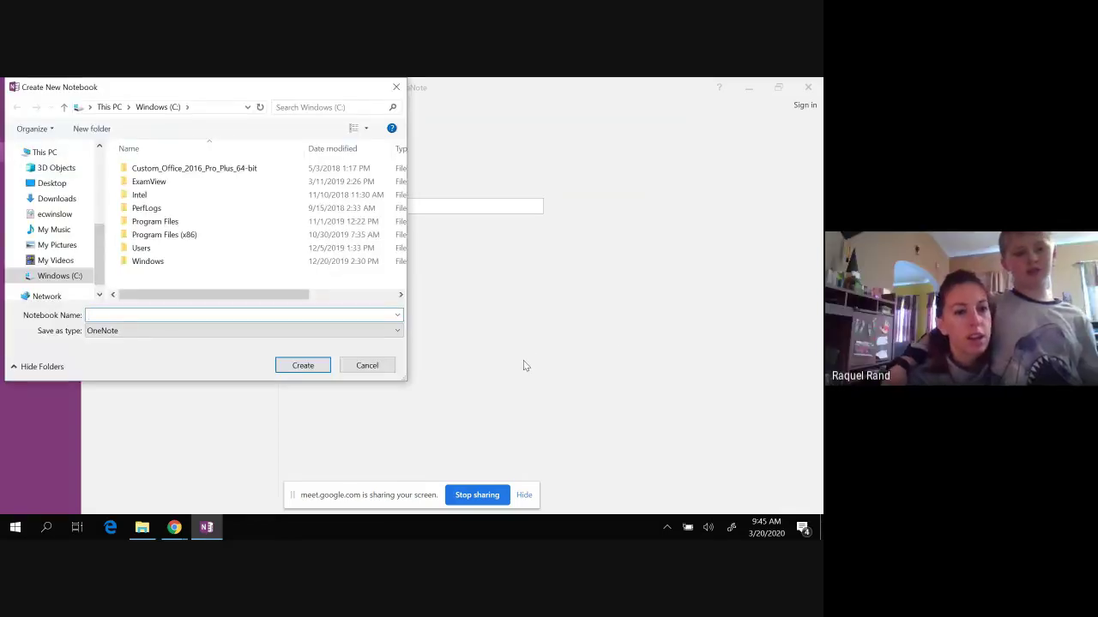
{"action": "left_click", "coordinate": [52, 183]}
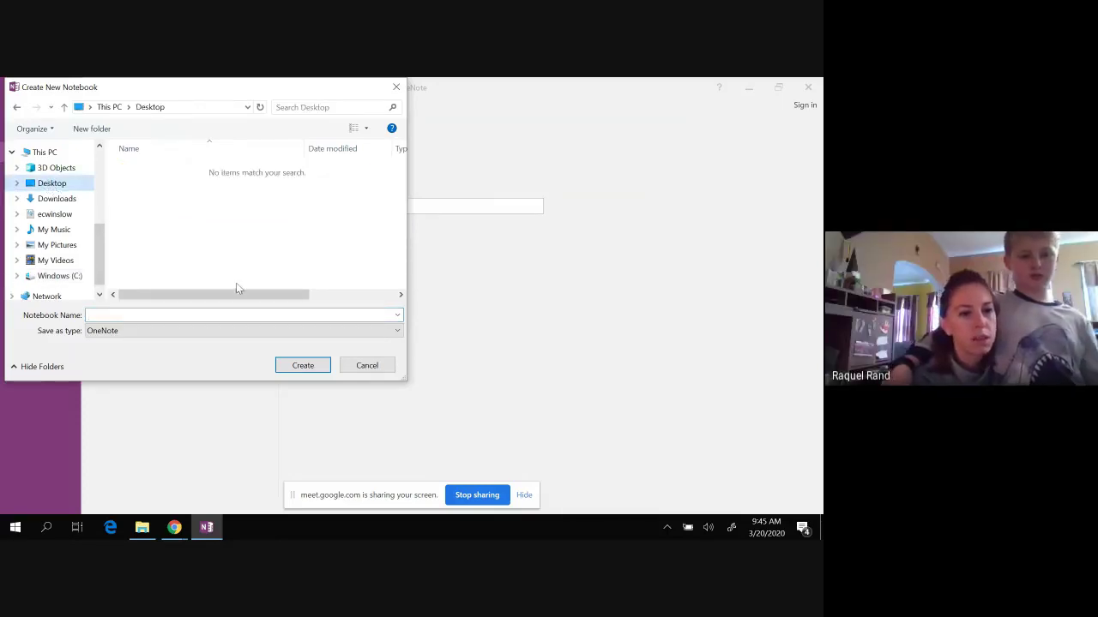
{"action": "left_click", "coordinate": [304, 367]}
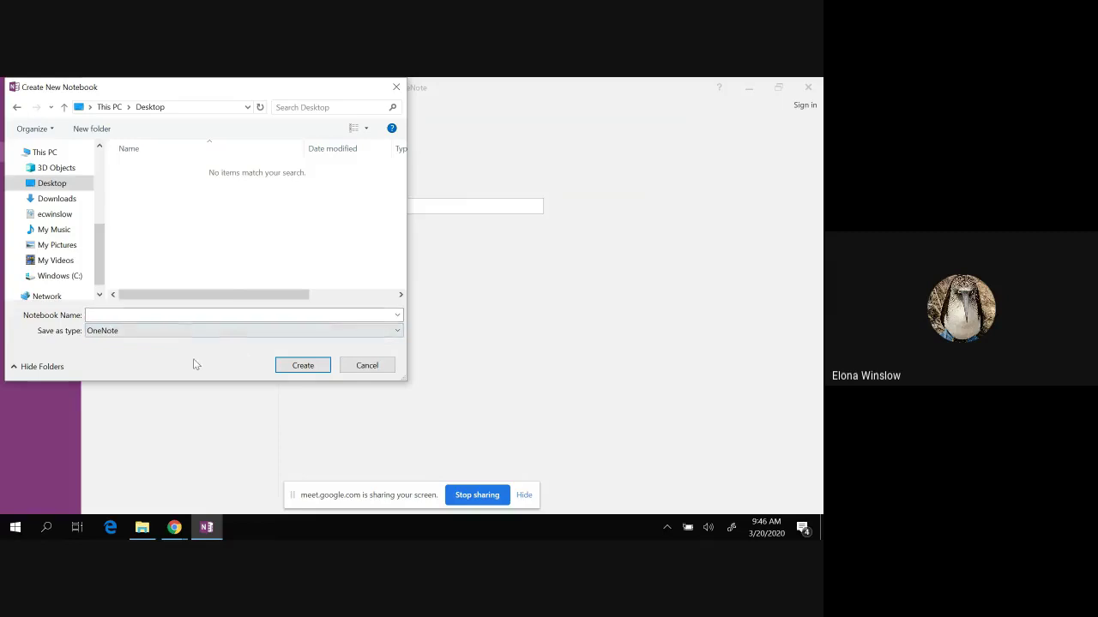
{"action": "left_click", "coordinate": [116, 315]}
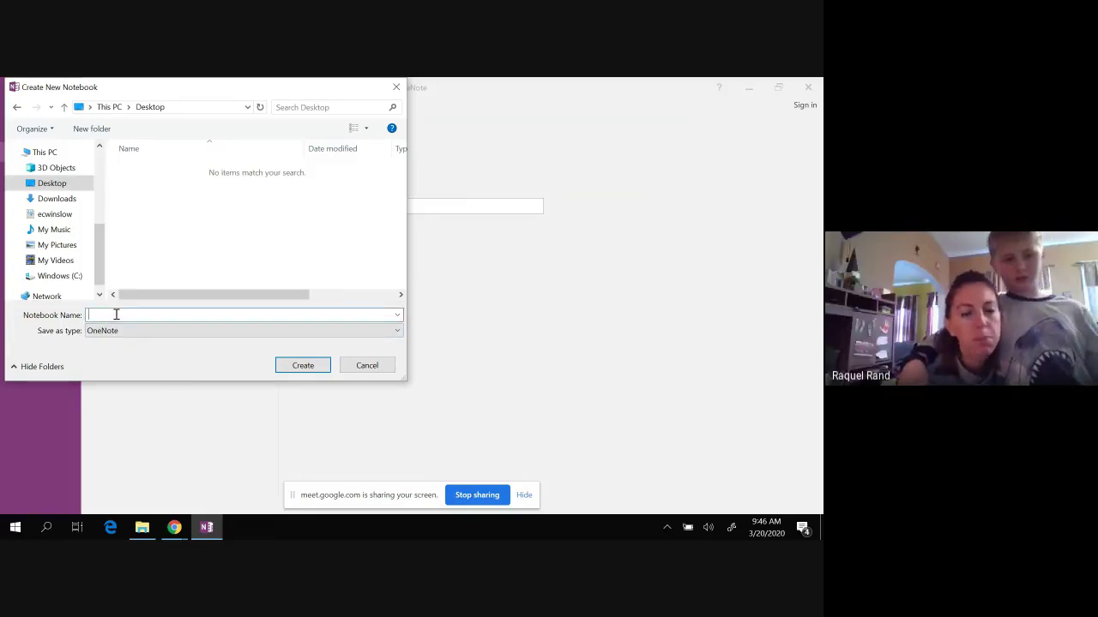
{"action": "type", "text": "eart"}
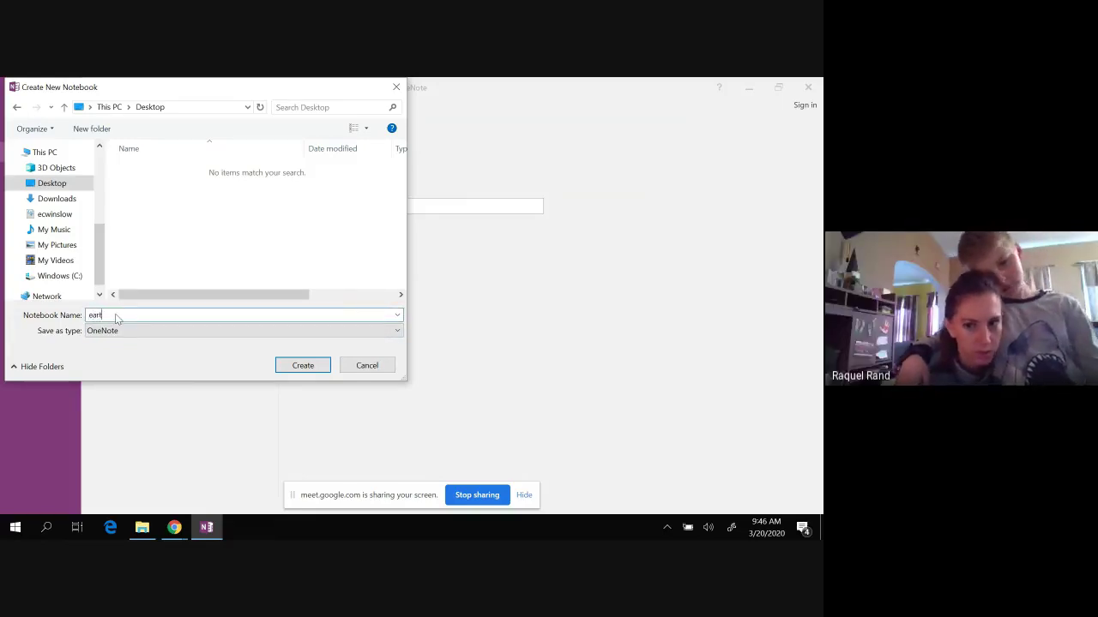
{"action": "type", "text": "h and space"}
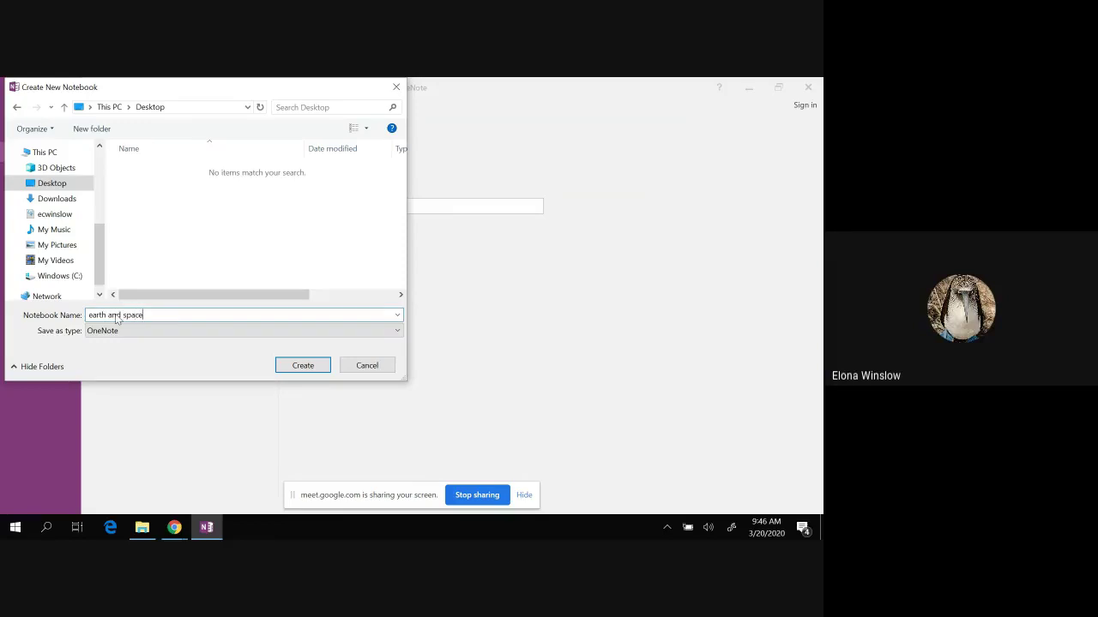
{"action": "left_click", "coordinate": [301, 365]}
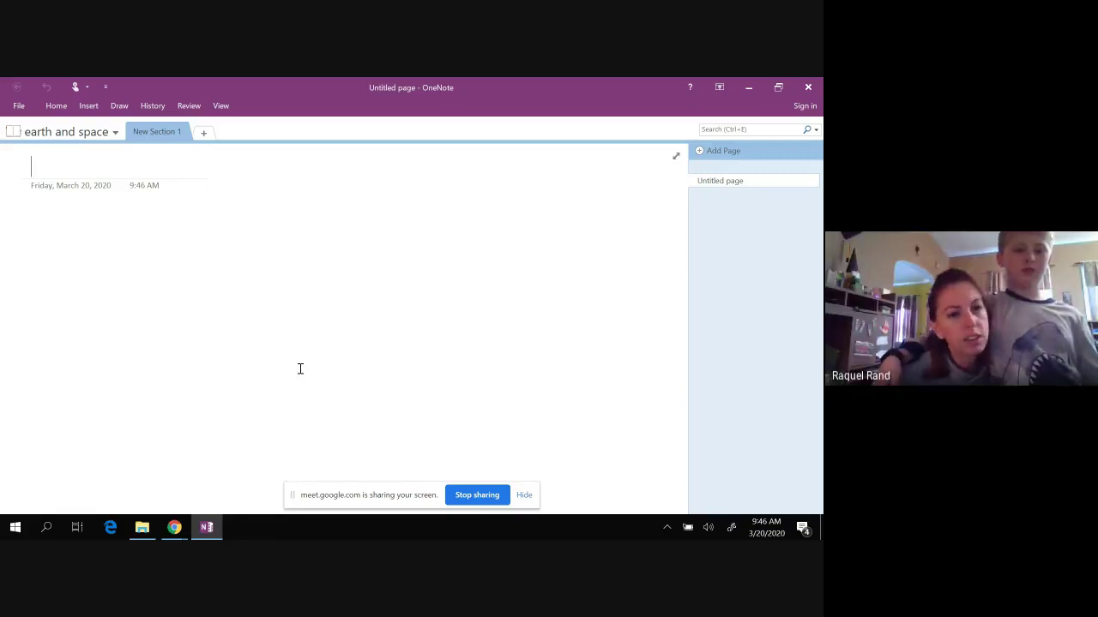
Step: Open File > Account to view Office sign-in and product information
{"action": "left_click", "coordinate": [19, 106]}
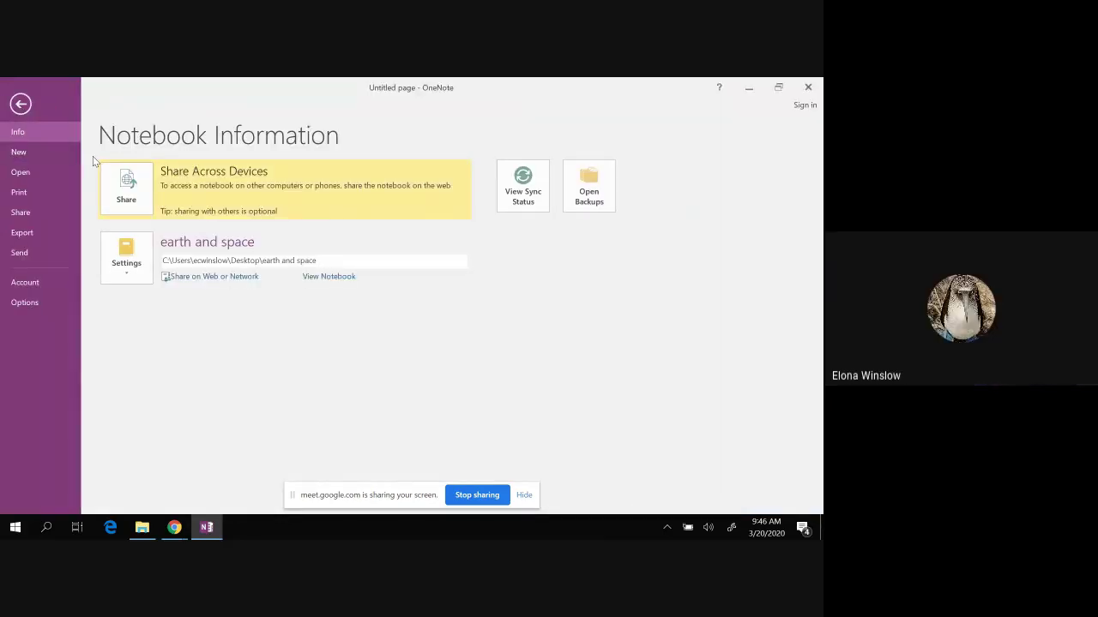
{"action": "left_click", "coordinate": [29, 284]}
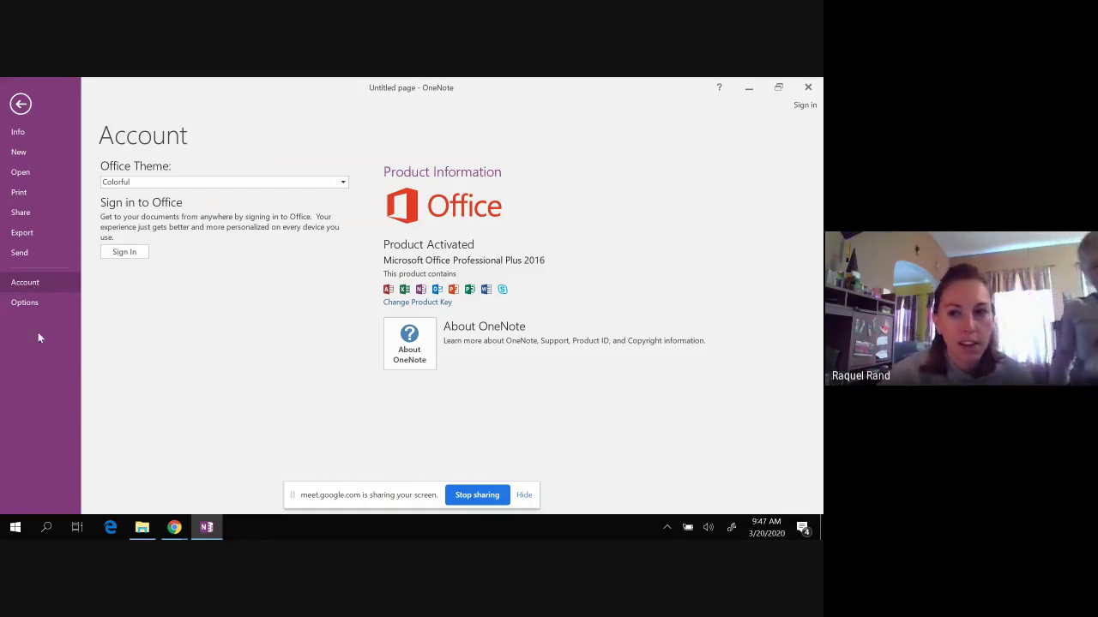
Step: Sign in again with the school account e-mail, reaching the password prompt
{"action": "left_click", "coordinate": [124, 254]}
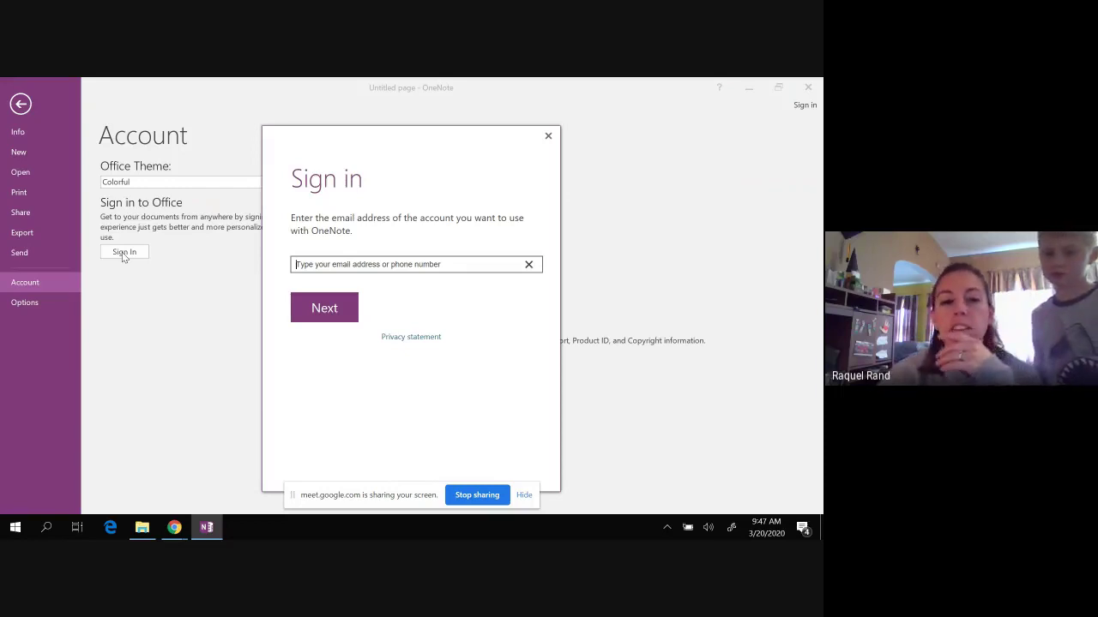
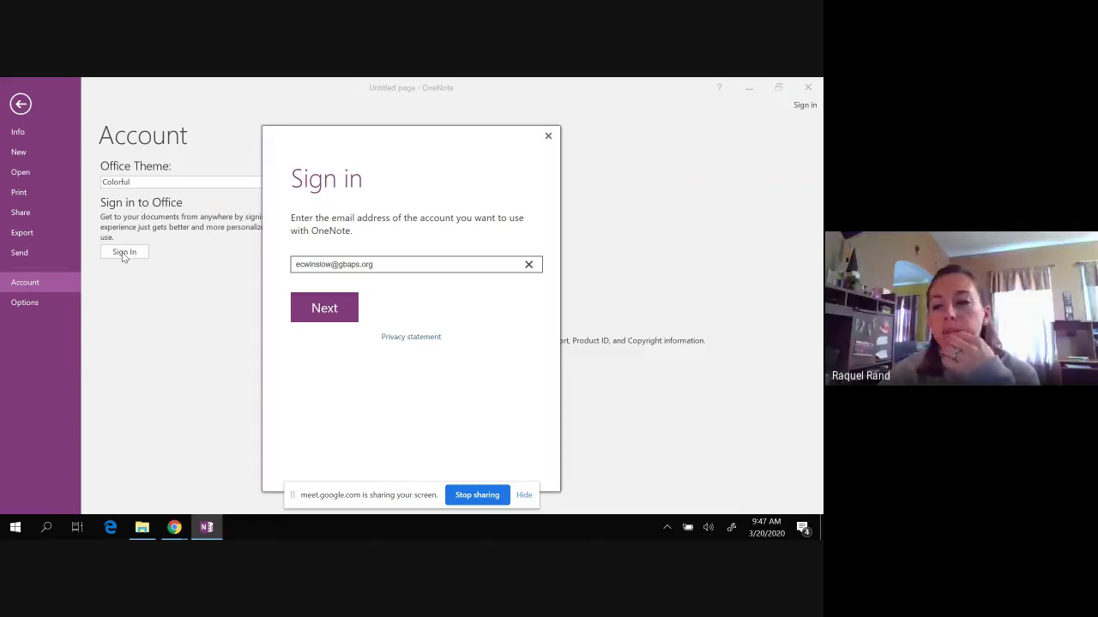
{"action": "left_click", "coordinate": [325, 318]}
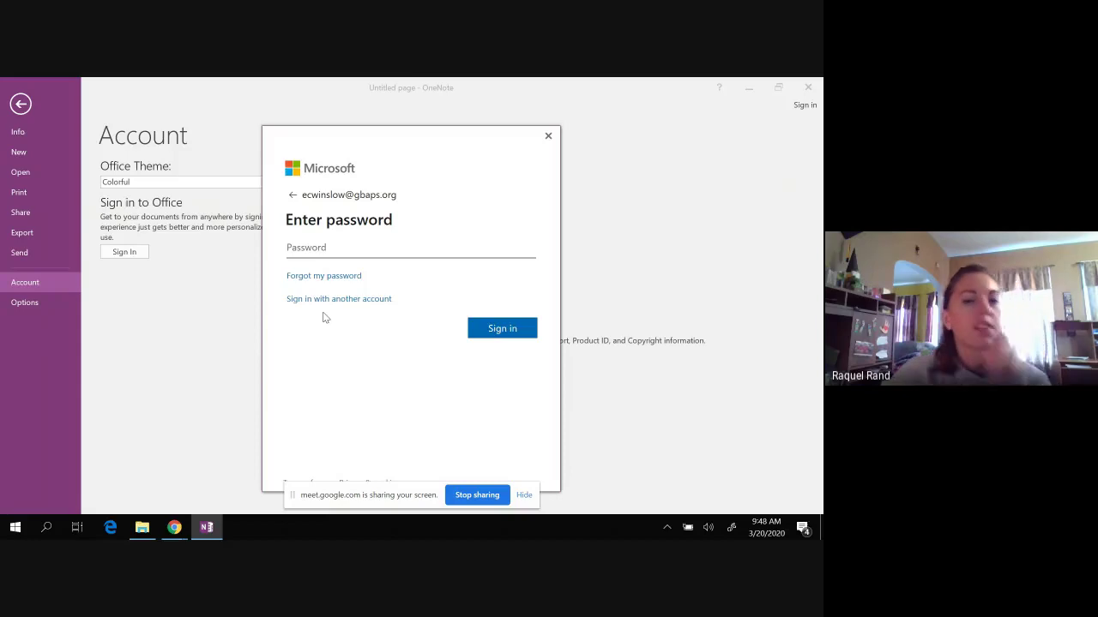
Step: Switch to another account, open Sign-in options, and check the GitHub sign-in help
{"action": "left_click", "coordinate": [368, 299]}
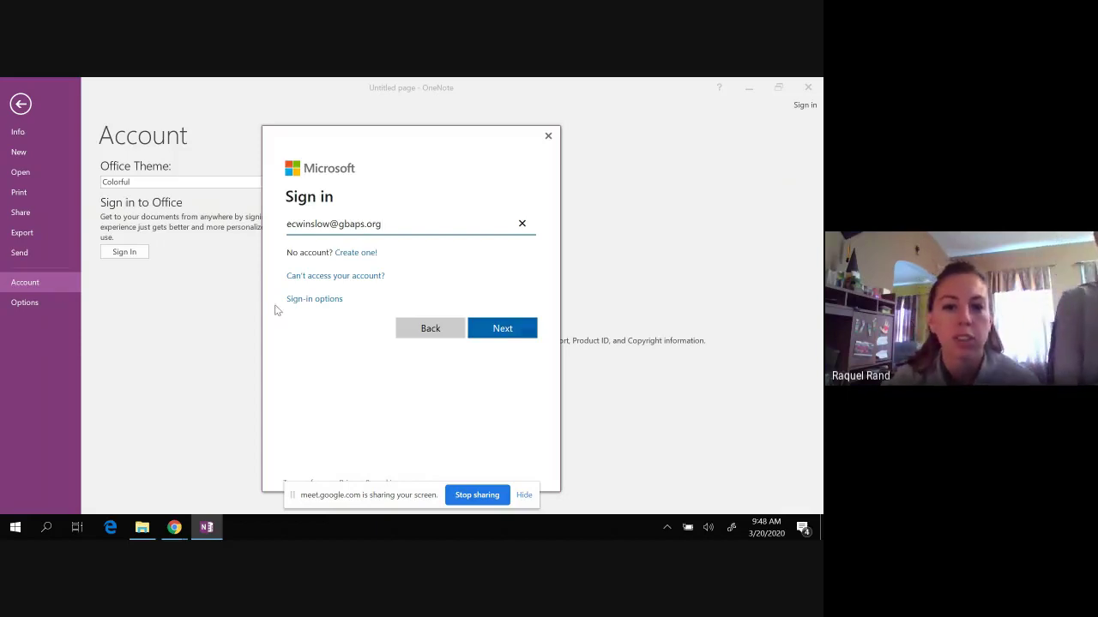
{"action": "left_click", "coordinate": [311, 299]}
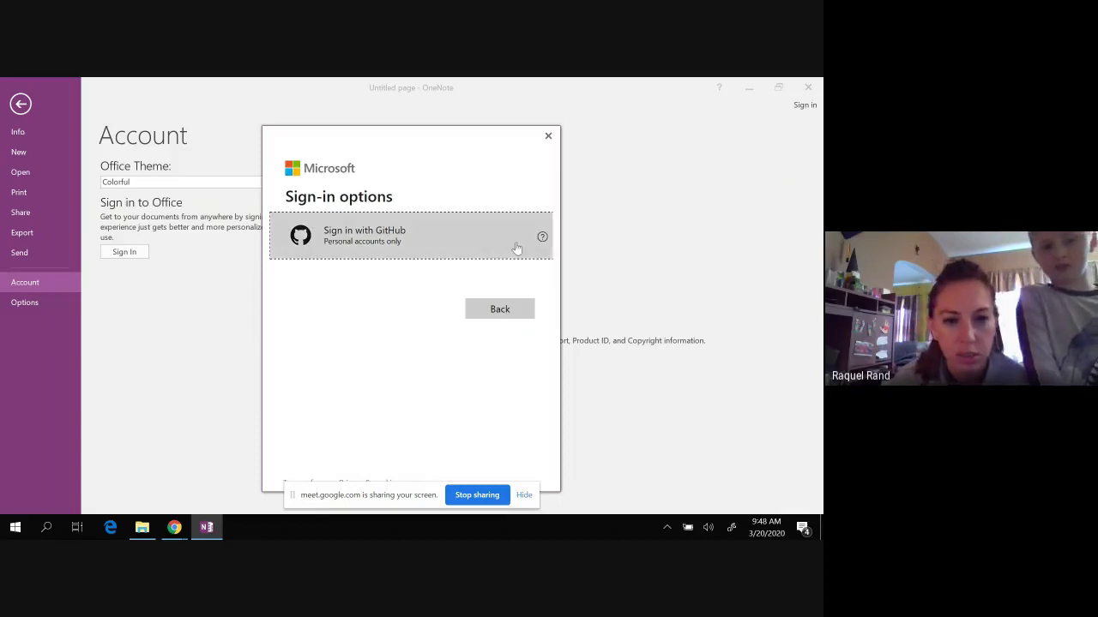
{"action": "left_click", "coordinate": [543, 237]}
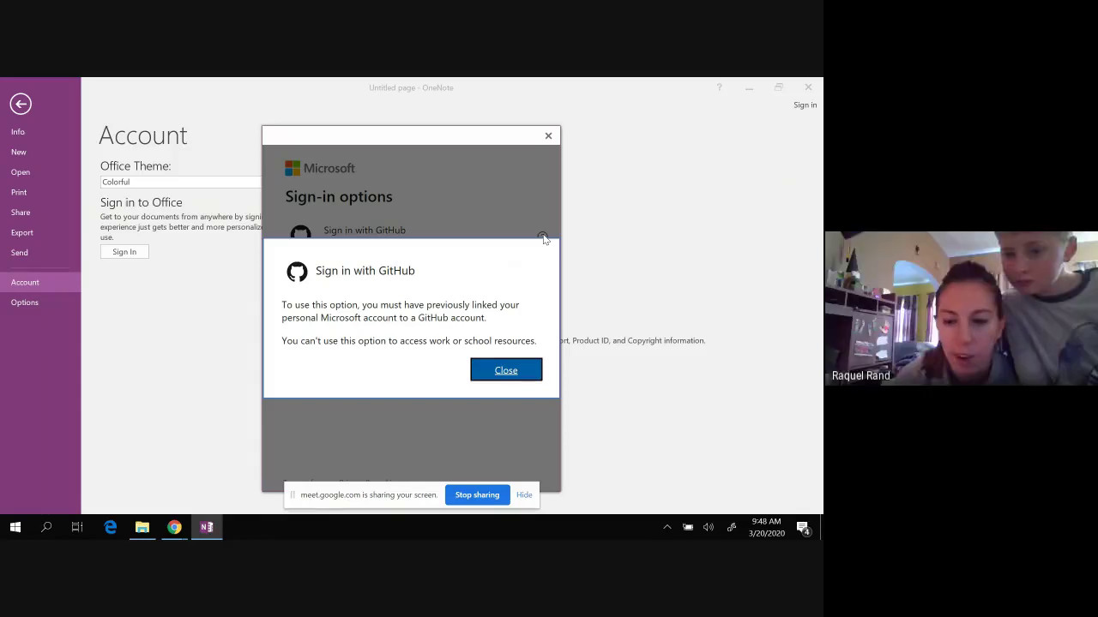
{"action": "left_click", "coordinate": [506, 372]}
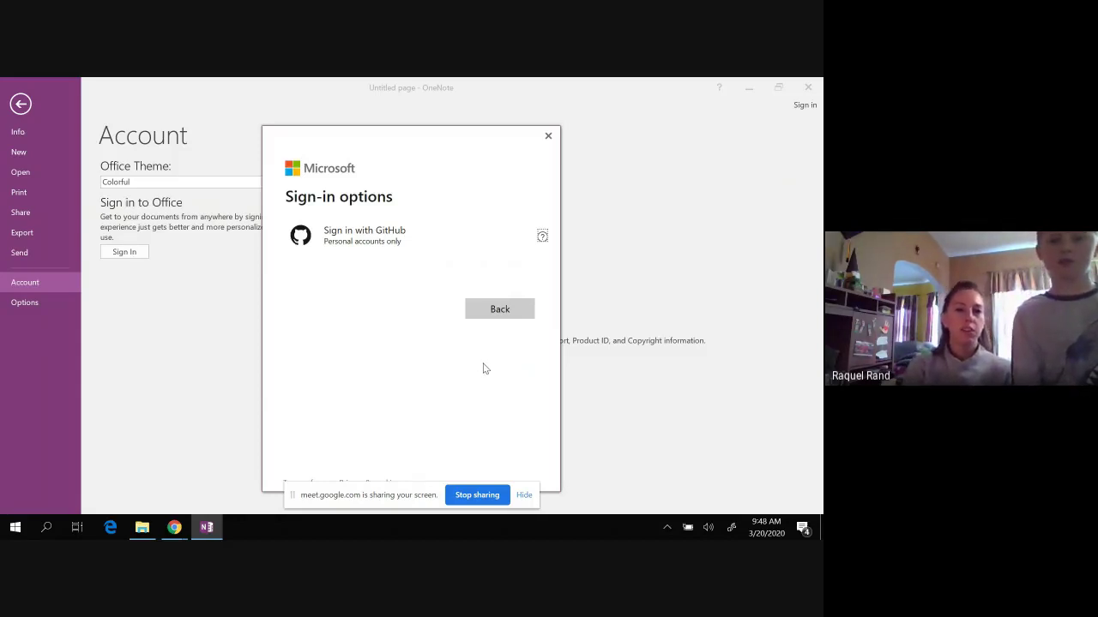
Step: Back out of Sign-in options and close the sign-in dialog without signing in
{"action": "left_click", "coordinate": [499, 310]}
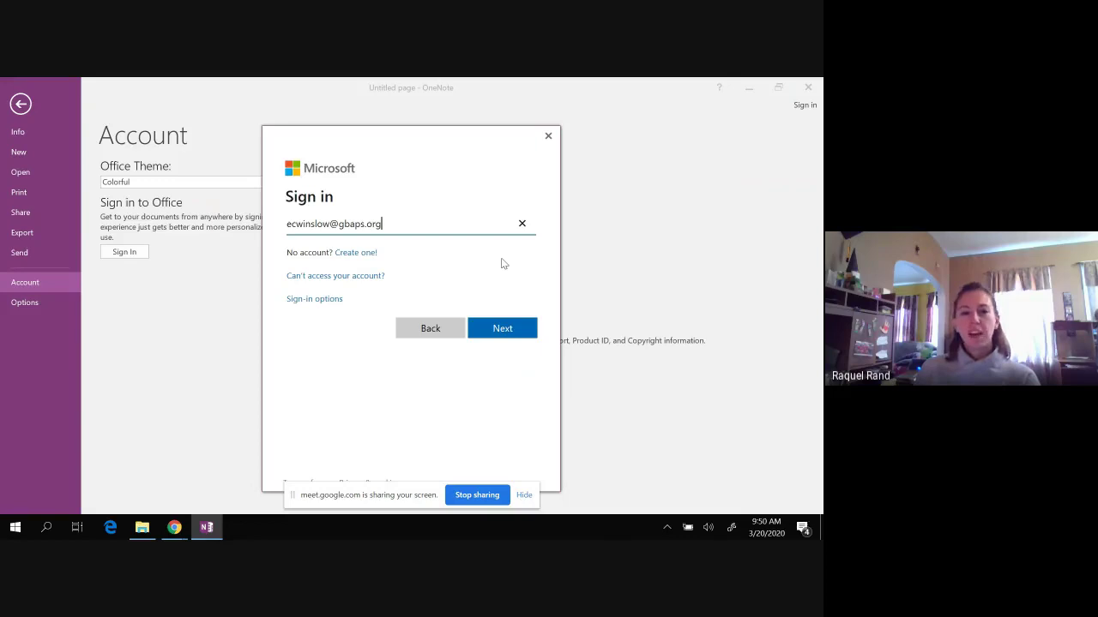
{"action": "left_click", "coordinate": [549, 138]}
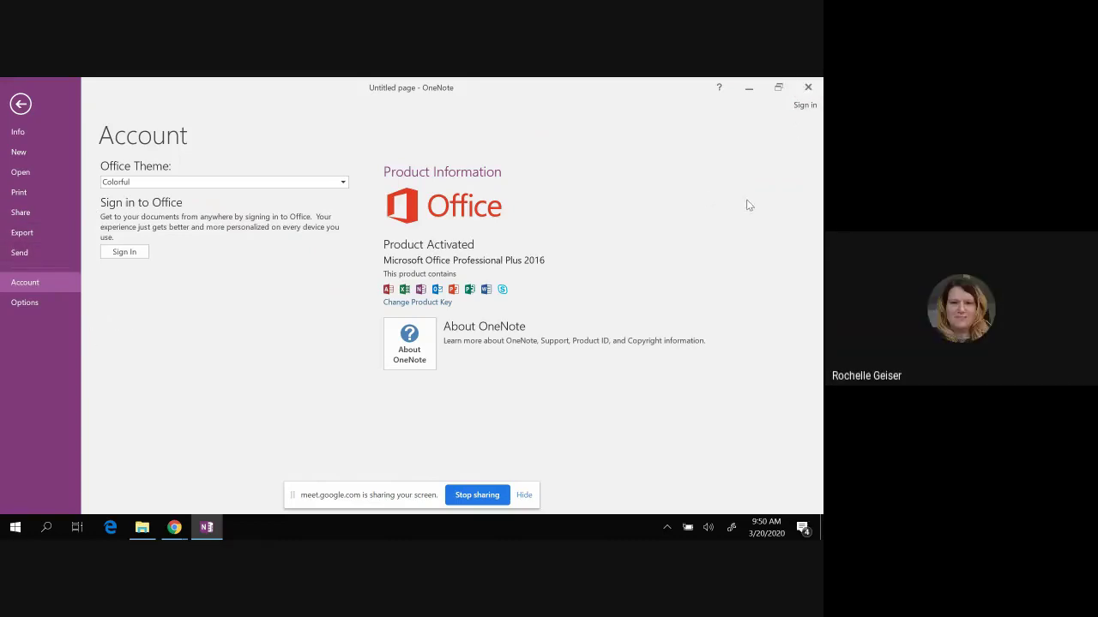
Step: Close OneNote, reopen it from its shortcut, close it again, and close the Office 2016 folder
{"action": "left_click", "coordinate": [820, 87]}
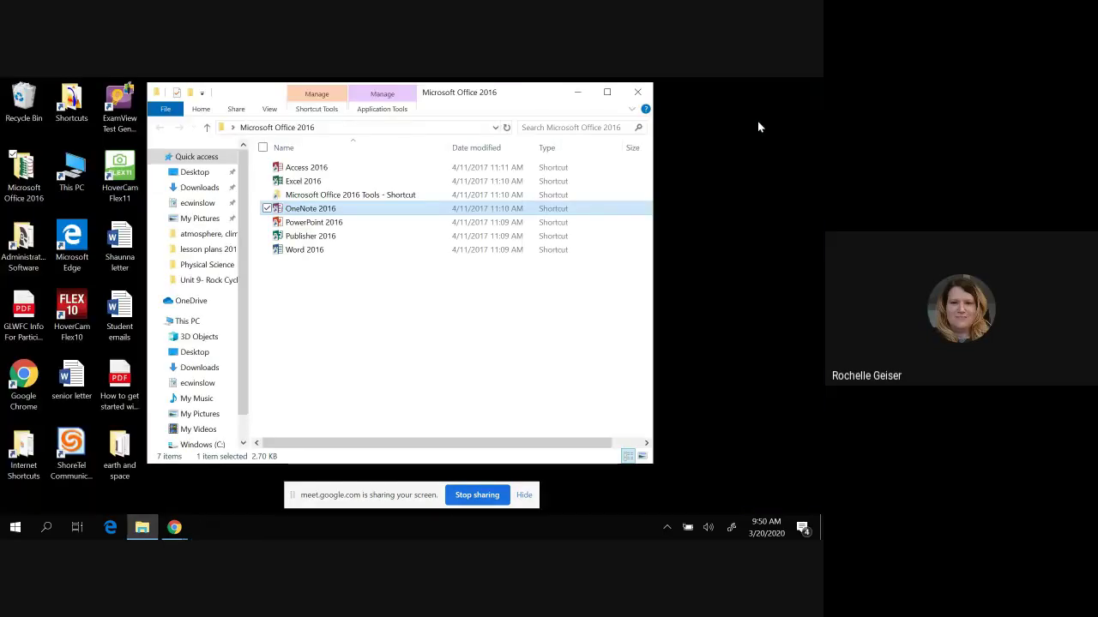
{"action": "double_click", "coordinate": [333, 209]}
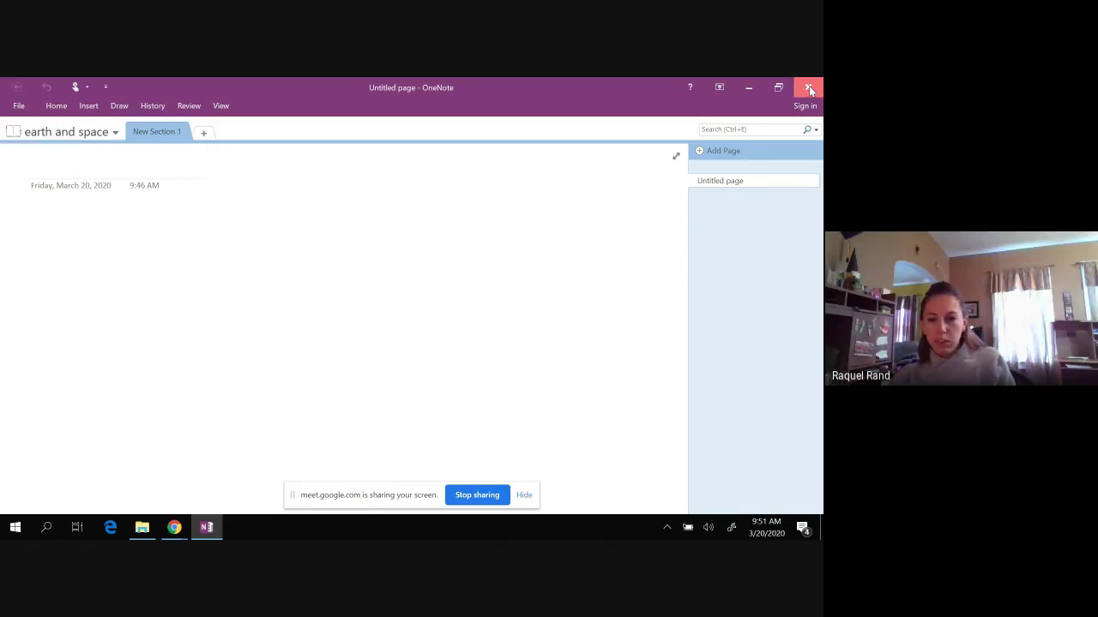
{"action": "left_click", "coordinate": [809, 87]}
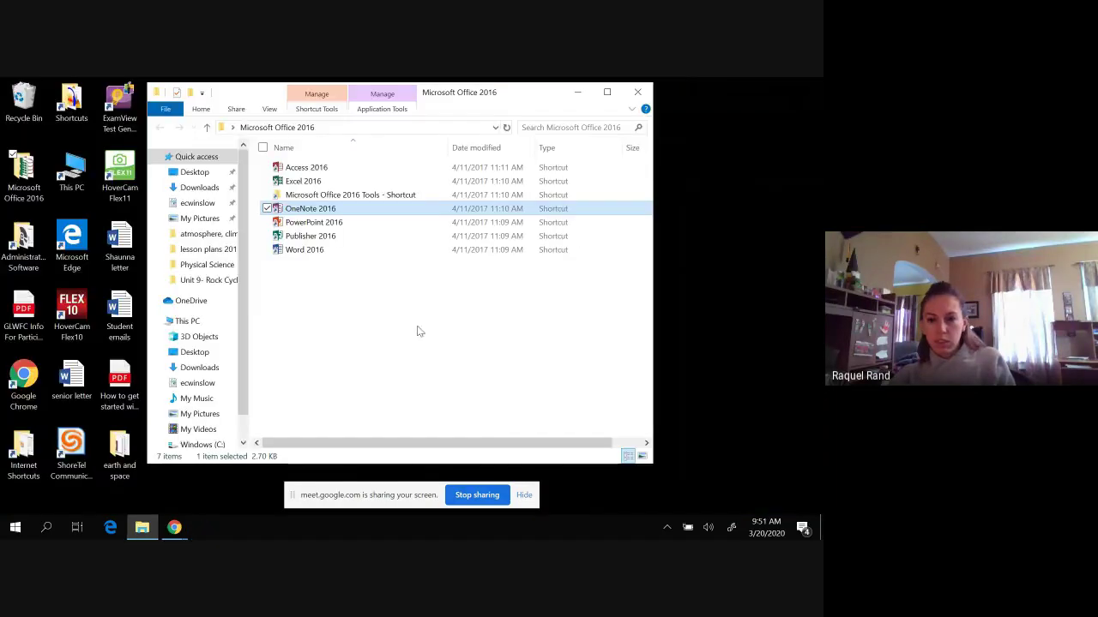
{"action": "left_click", "coordinate": [637, 92]}
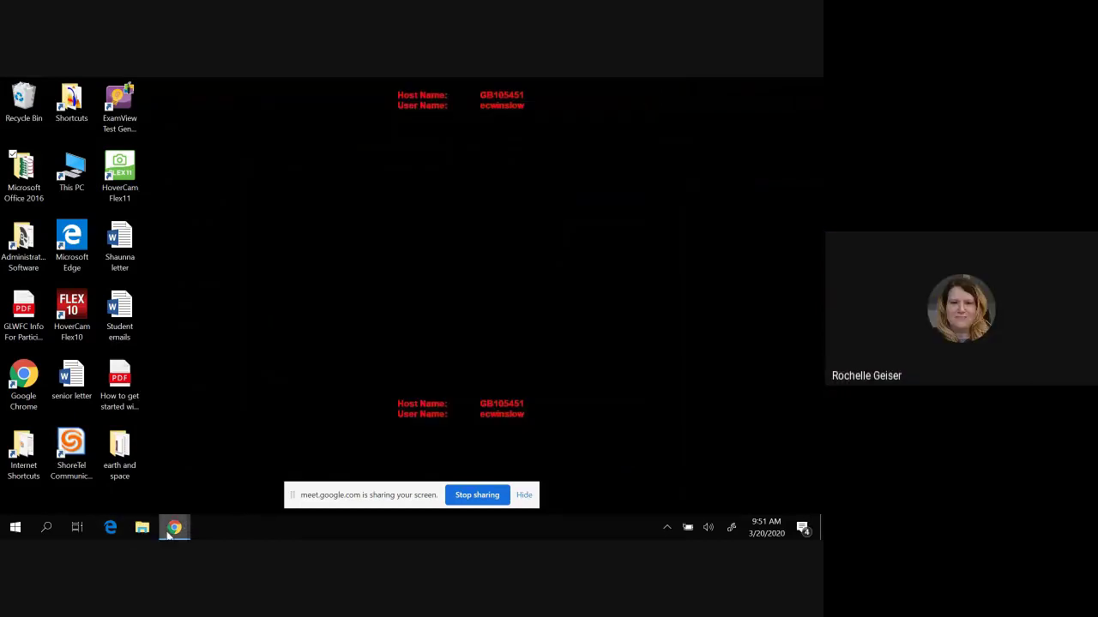